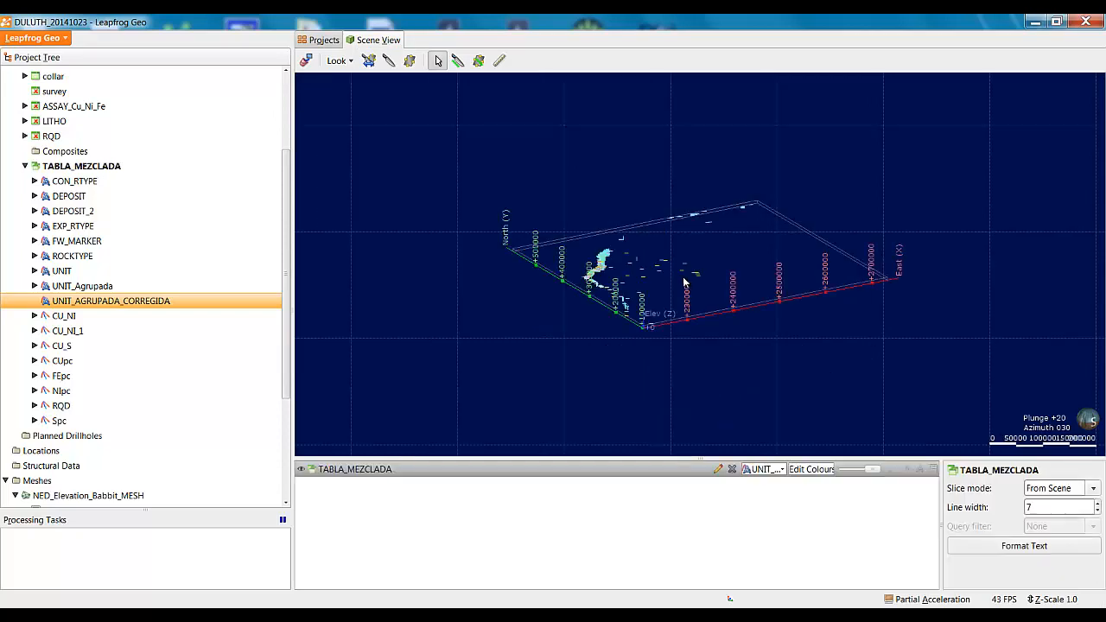
Slice the dense drillhole cluster diagonally from northwest to southeast in a looking-down view
left_click_drag(674, 269, 594, 302)
scroll(594, 303, "up", 10)
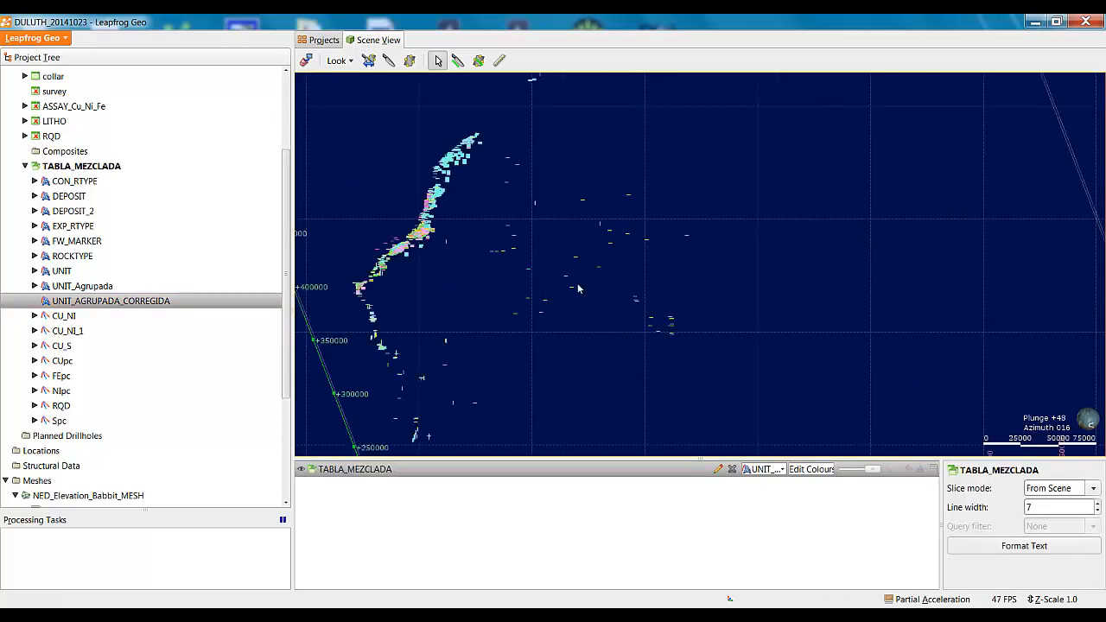
scroll(551, 226, "up", 10)
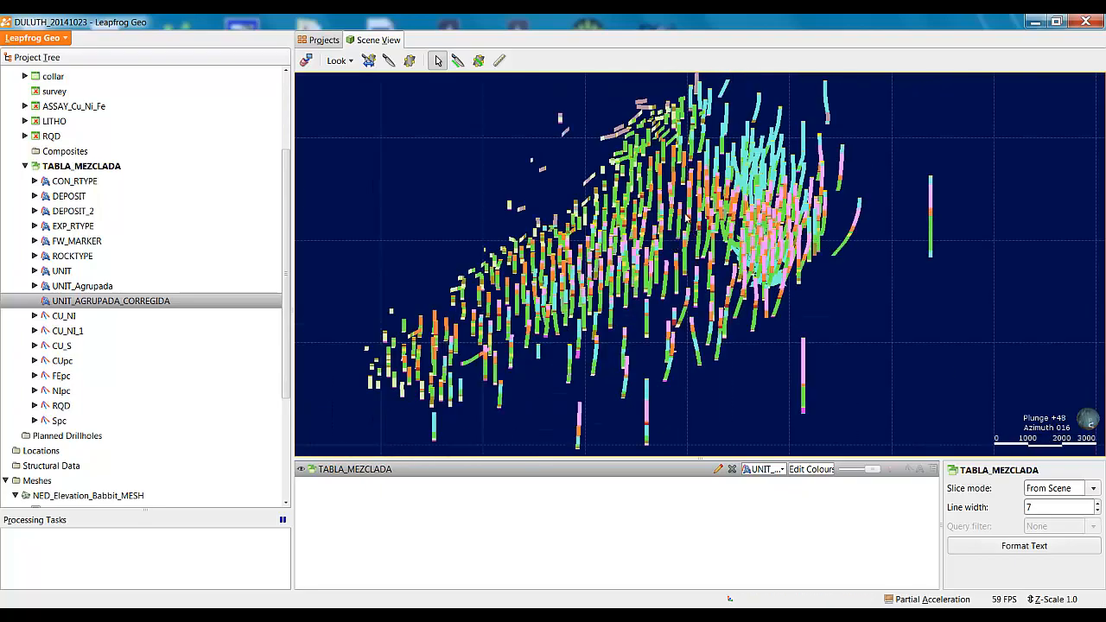
left_click_drag(687, 218, 789, 348)
key("p")
scroll(692, 321, "up", 4)
scroll(750, 320, "up", 3)
key("d")
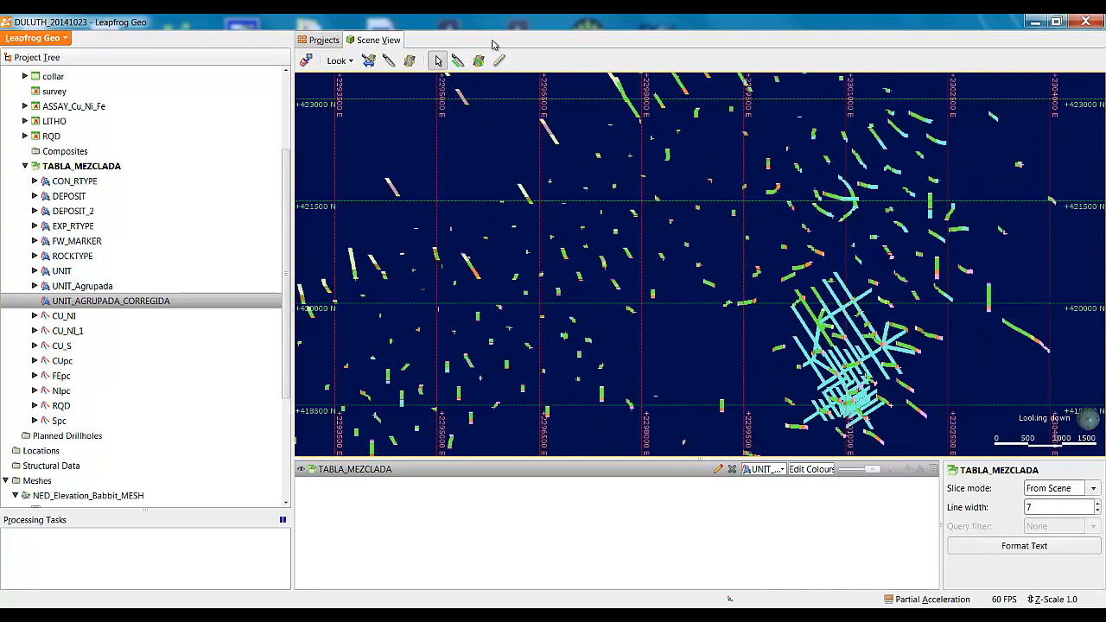
left_click(458, 60)
scroll(544, 112, "down", 2)
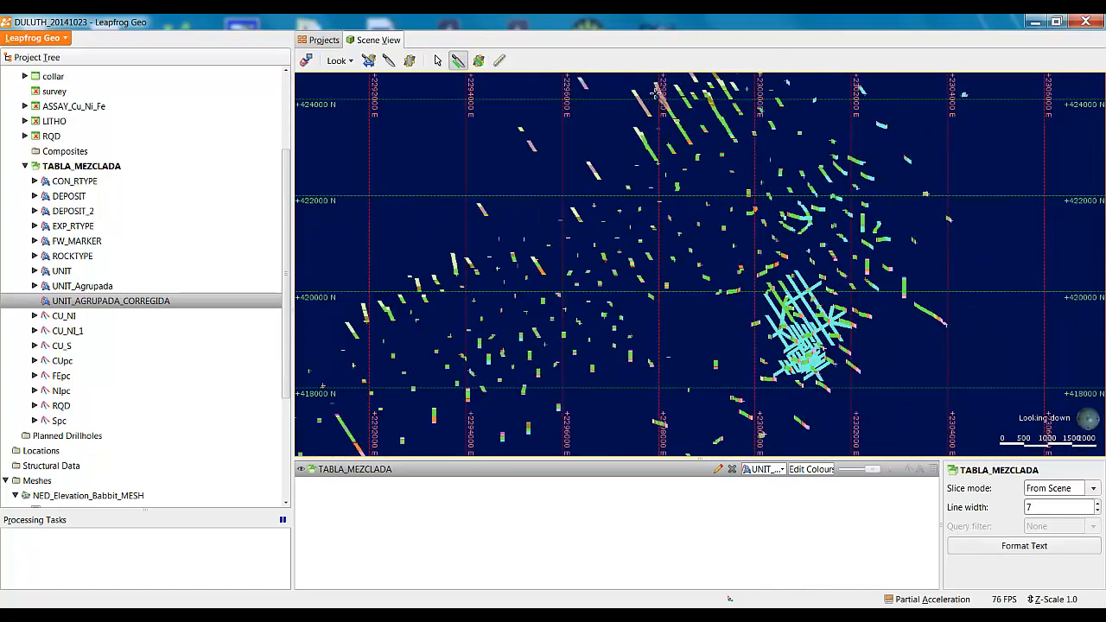
mouse_move(659, 91)
left_mouse_down()
mouse_move(855, 380)
mouse_move(838, 361)
mouse_move(860, 322)
mouse_move(911, 311)
left_mouse_up()
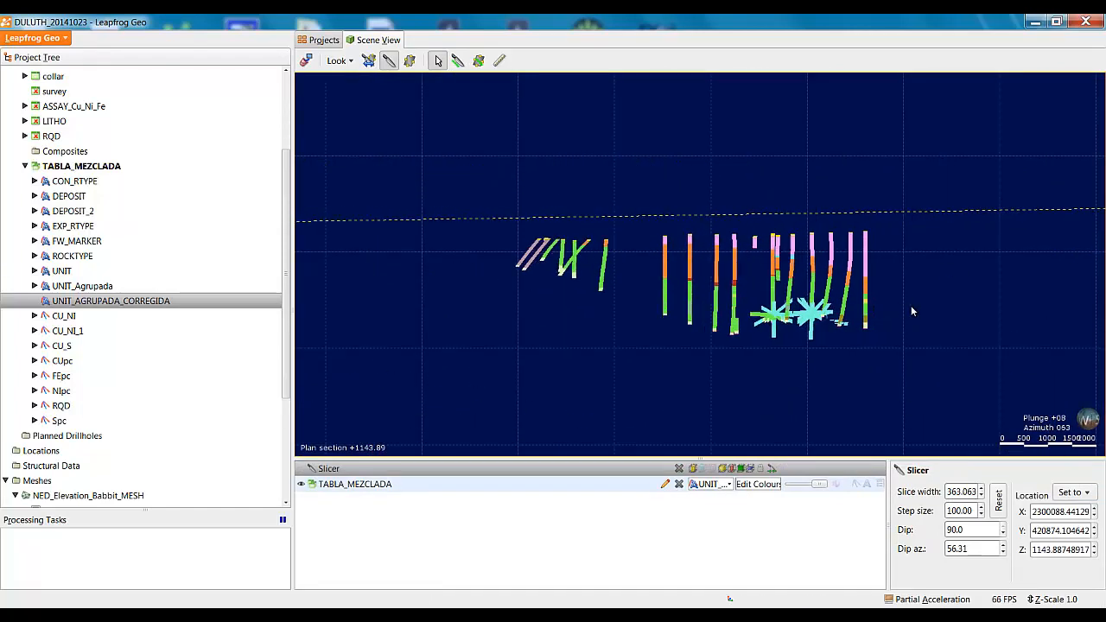
Display the text labels of the lithology units on the sliced TABLA_MEZCLADA drillholes
right_click_drag(911, 311, 783, 351)
left_click_drag(782, 351, 768, 350)
right_click_drag(768, 349, 778, 264)
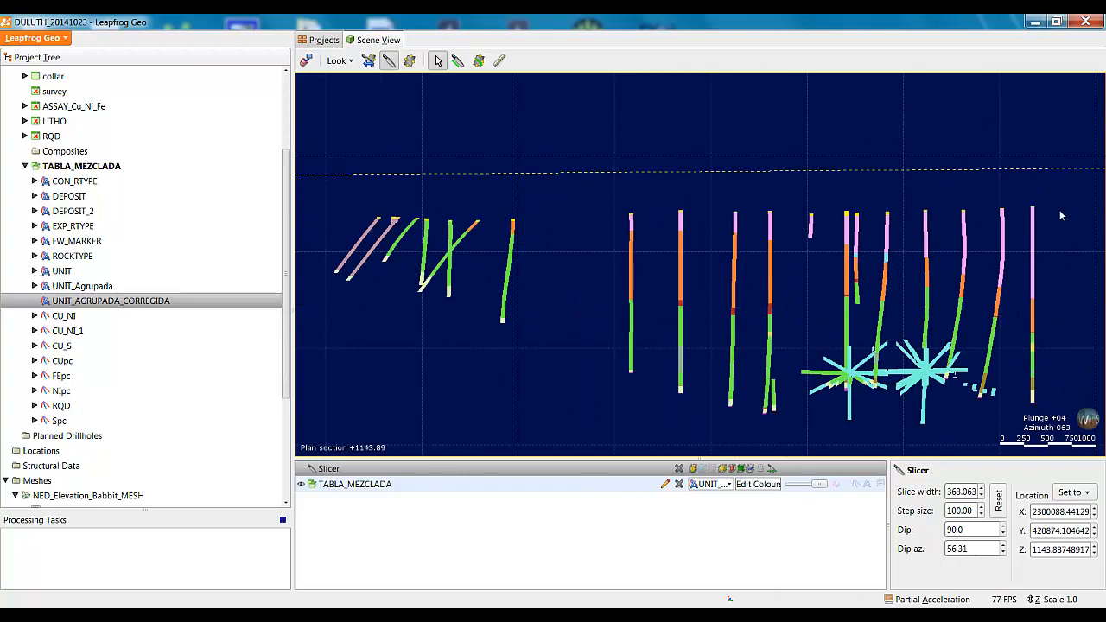
scroll(913, 214, "up", 2)
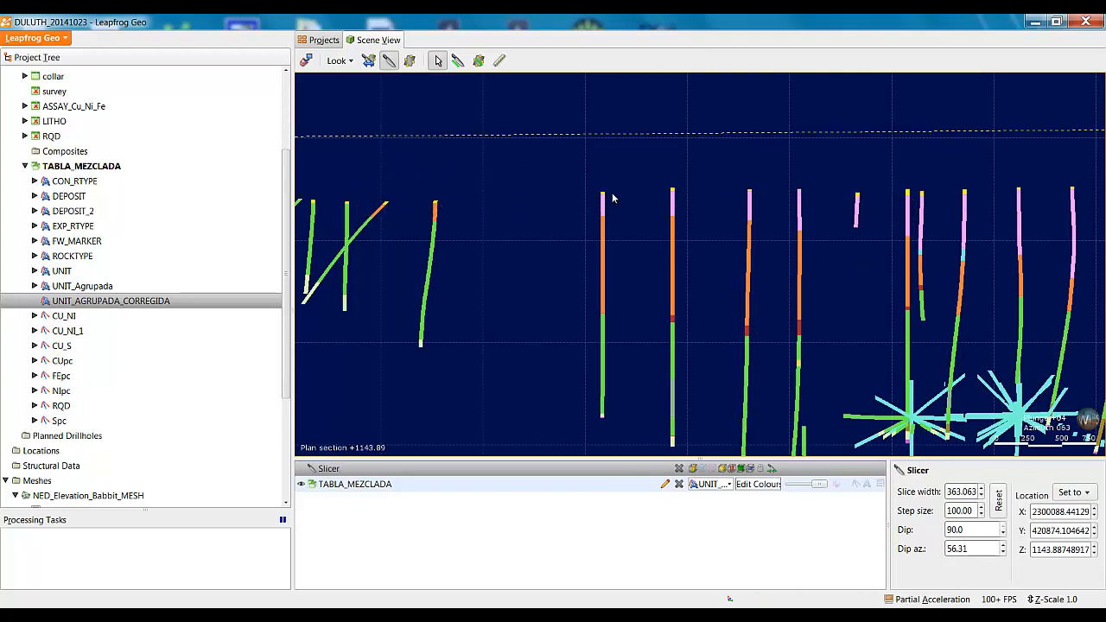
left_click(866, 484)
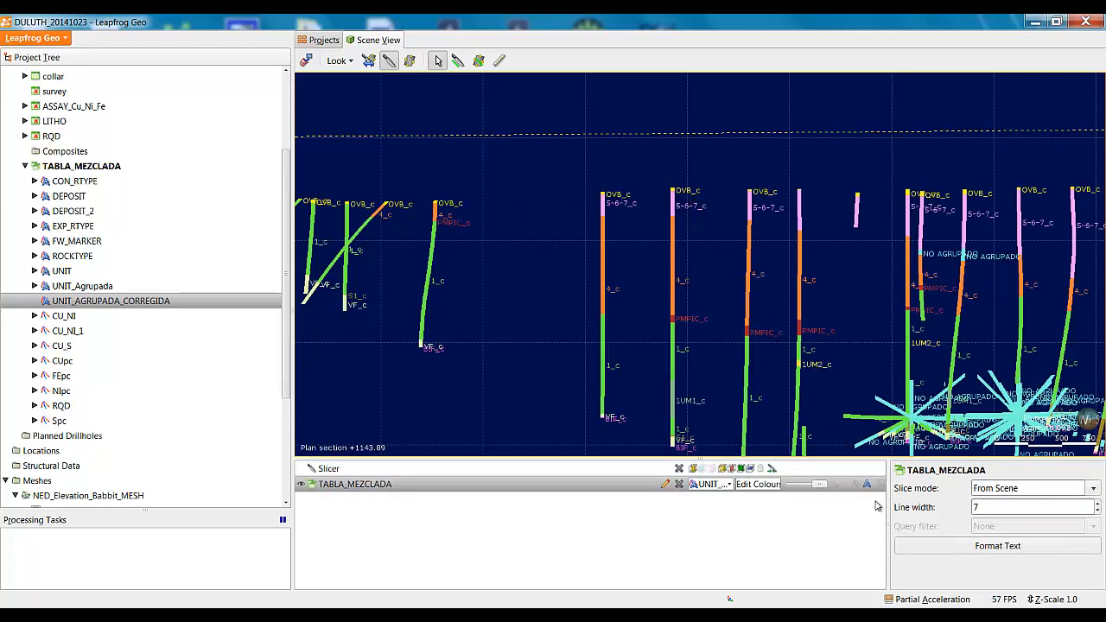
Show the unit labels again and examine the units along the sliced drillholes, especially at their lower ends
scroll(696, 346, "down", 5)
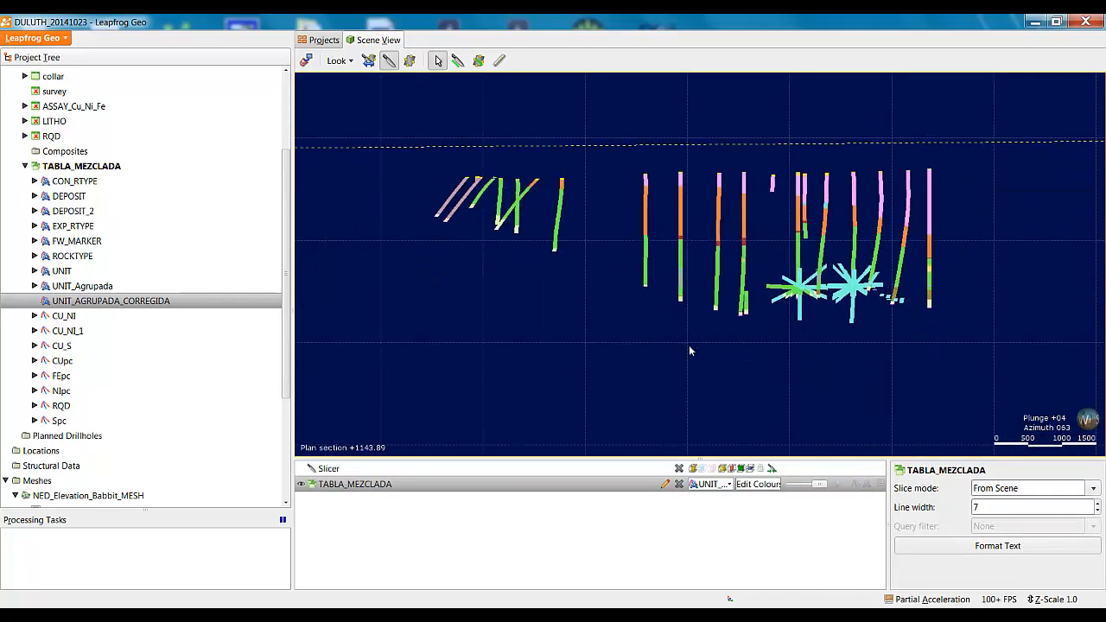
scroll(690, 351, "up", 8)
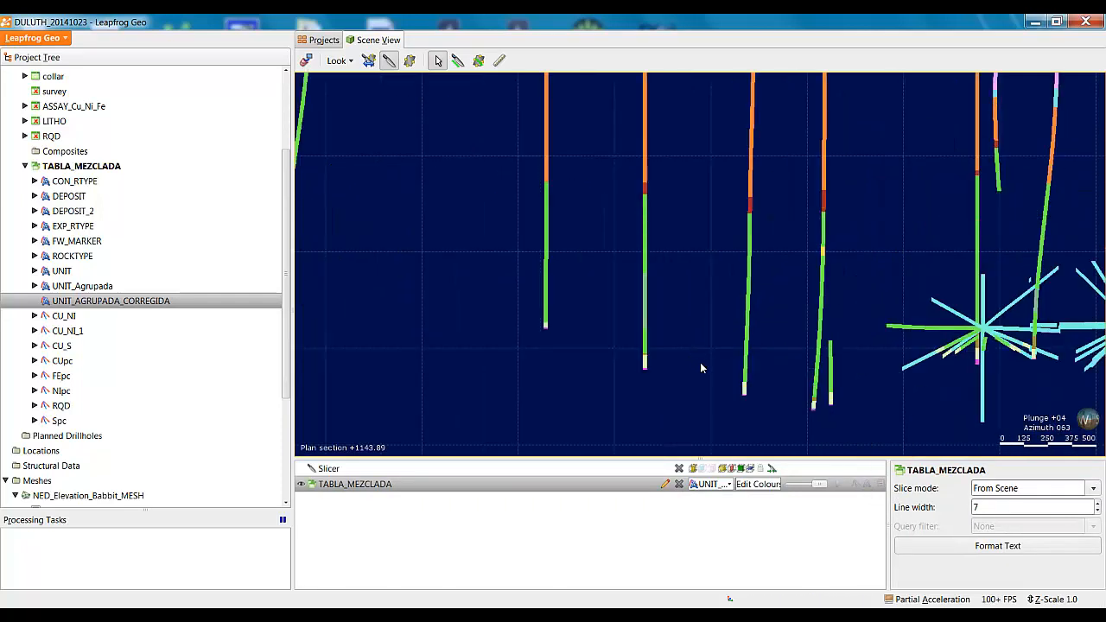
left_click(866, 485)
scroll(648, 307, "up", 2)
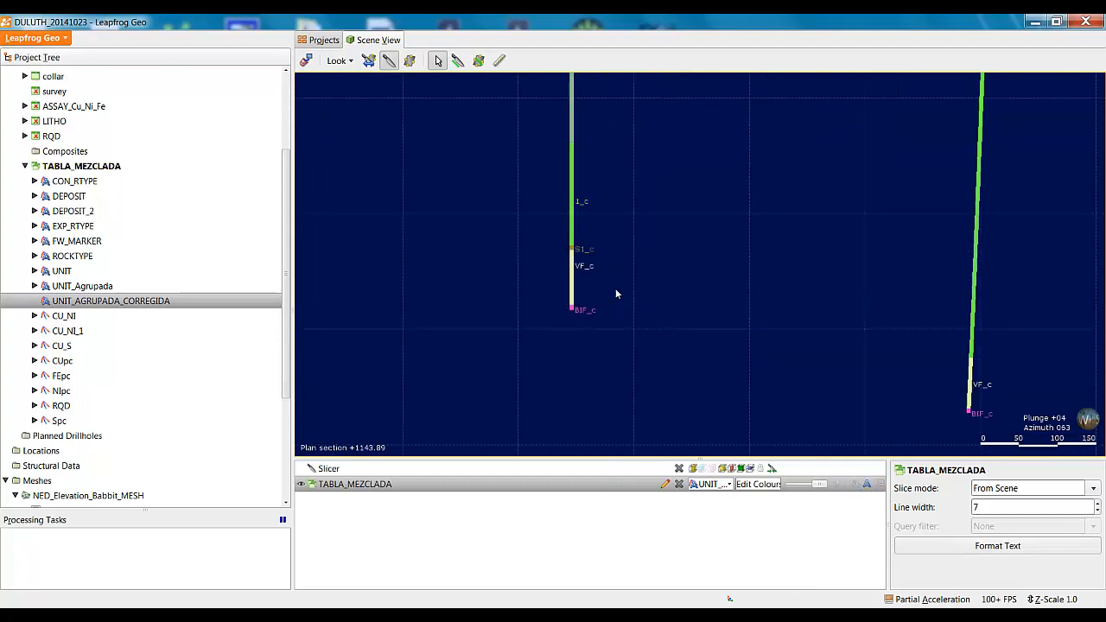
scroll(943, 368, "down", 2)
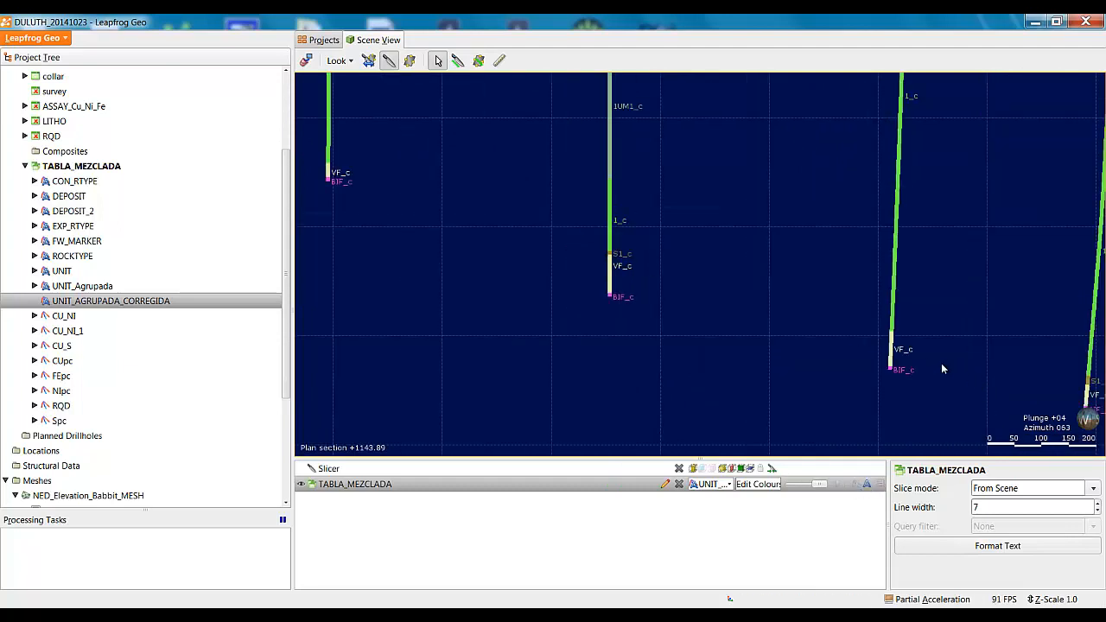
middle_click_drag(526, 254, 790, 344)
middle_click_drag(574, 263, 686, 287)
scroll(799, 359, "down", 3)
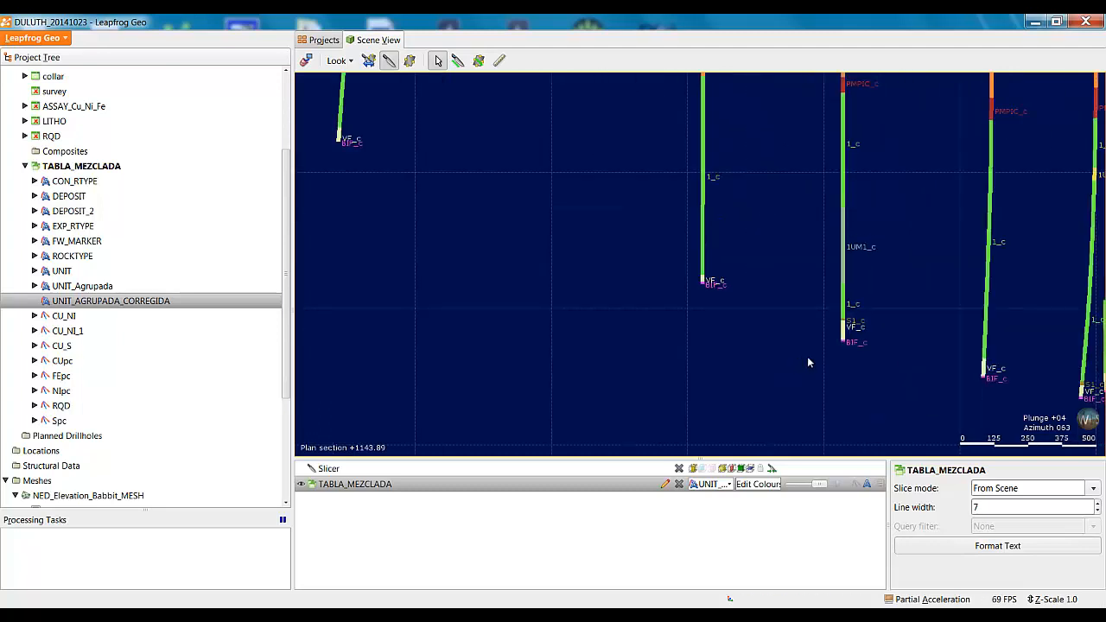
middle_click_drag(845, 351, 826, 362)
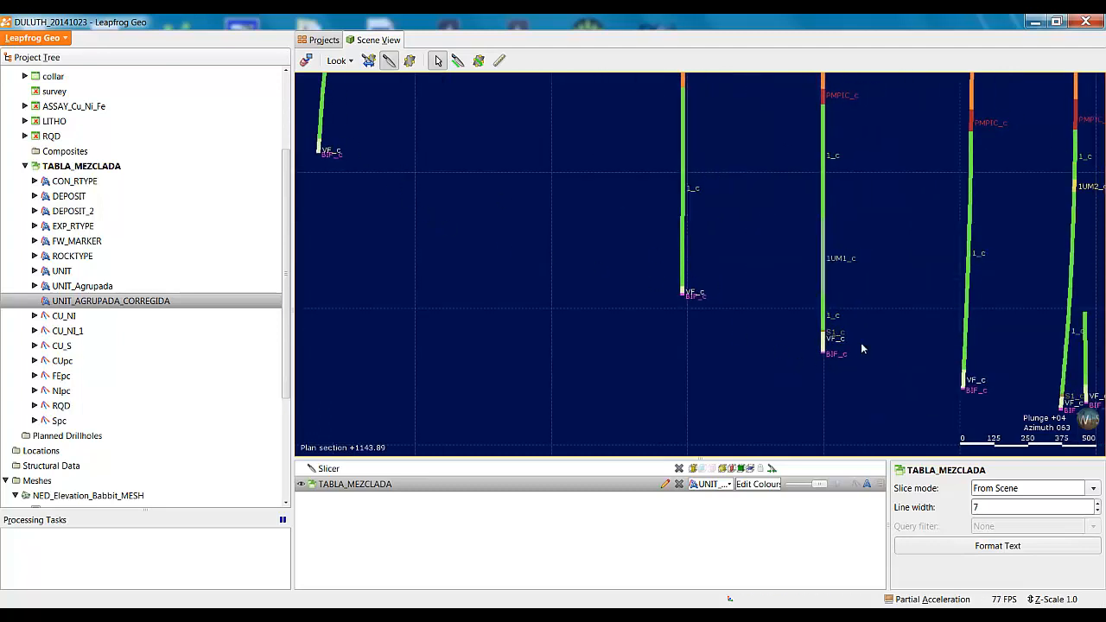
scroll(906, 355, "down", 2)
middle_click_drag(683, 342, 825, 415)
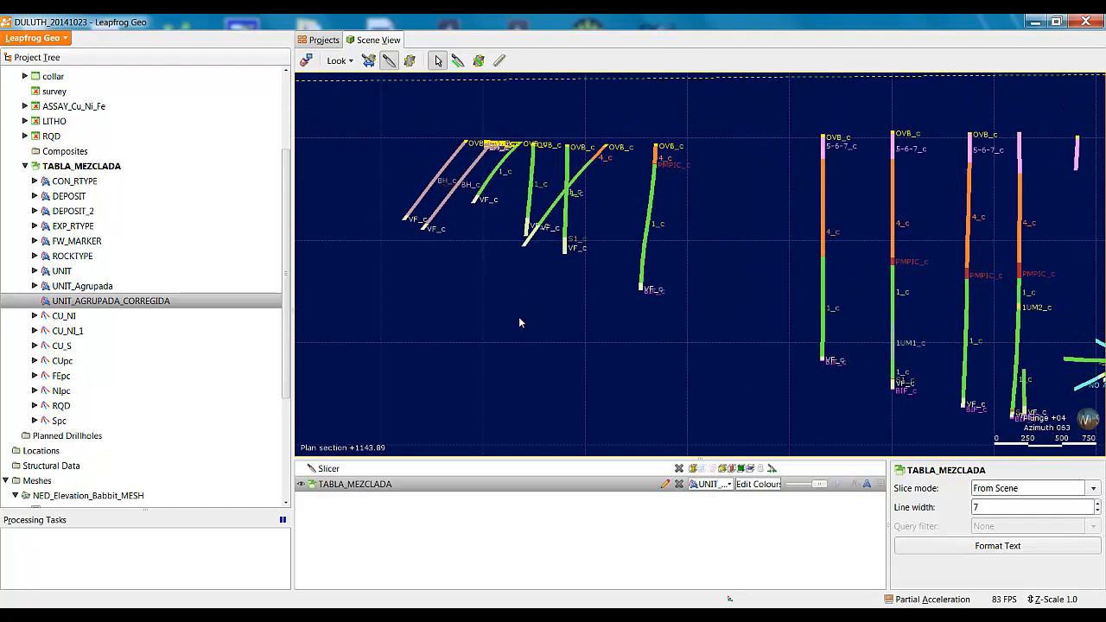
scroll(728, 321, "down", 2)
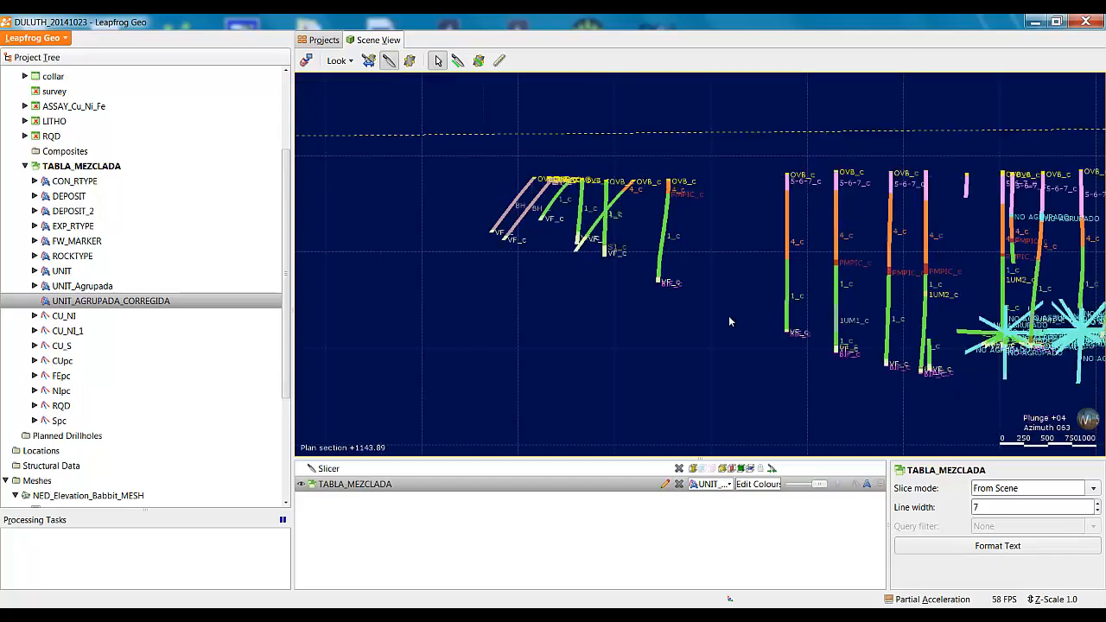
Hide the unit labels and remove the slice to view the full set of drillholes from an oblique angle
left_click(866, 486)
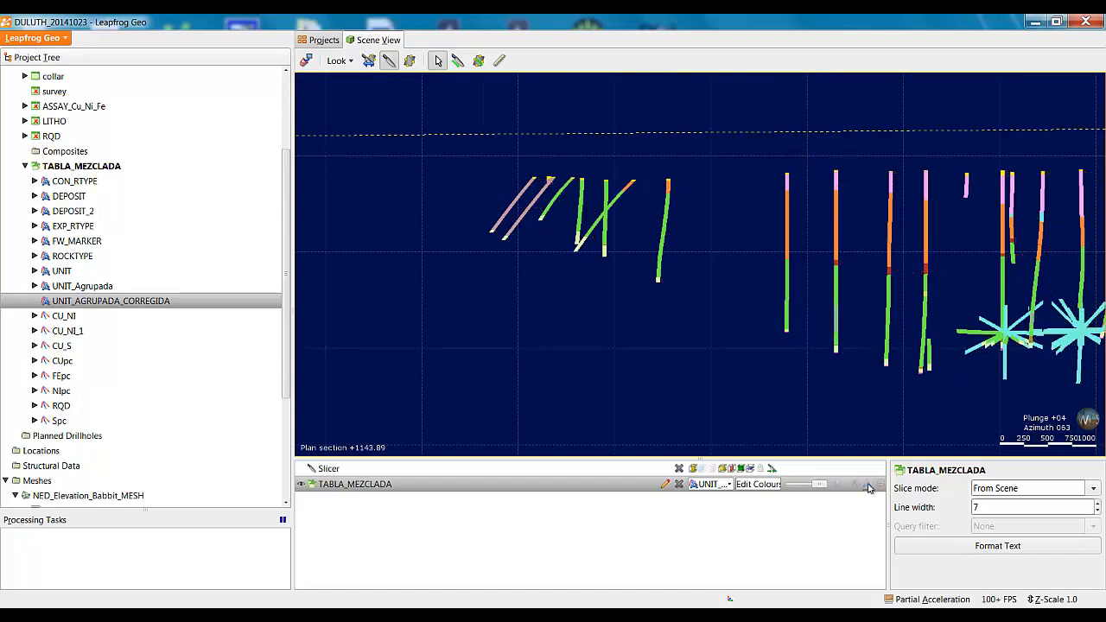
left_click(387, 63)
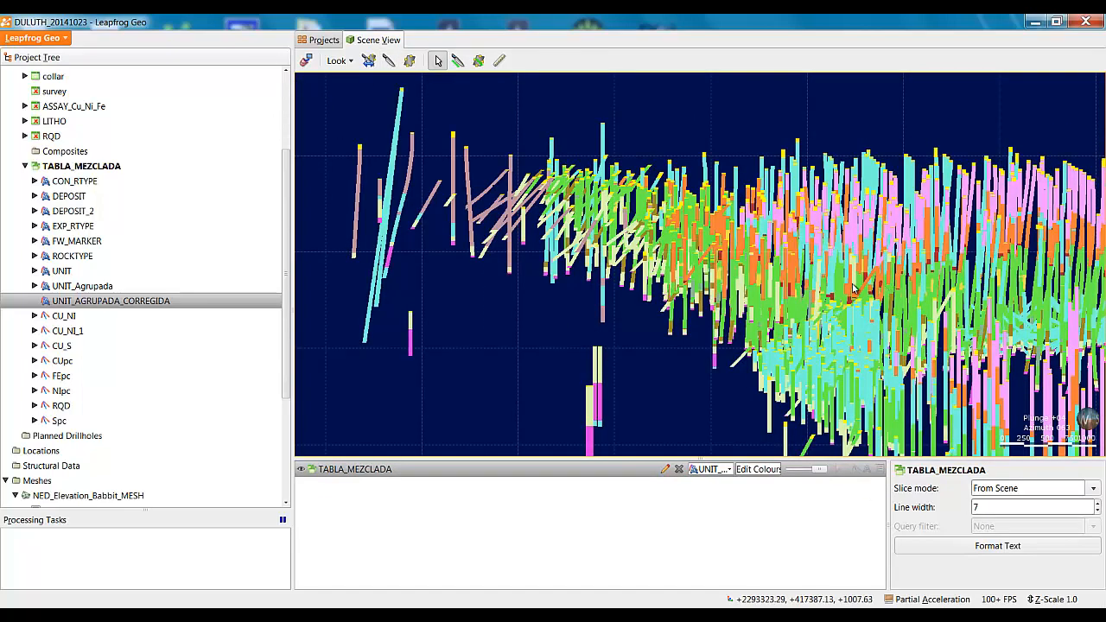
left_click_drag(864, 282, 734, 337)
scroll(820, 287, "down", 3)
scroll(427, 273, "down", 2)
scroll(100, 362, "down", 3)
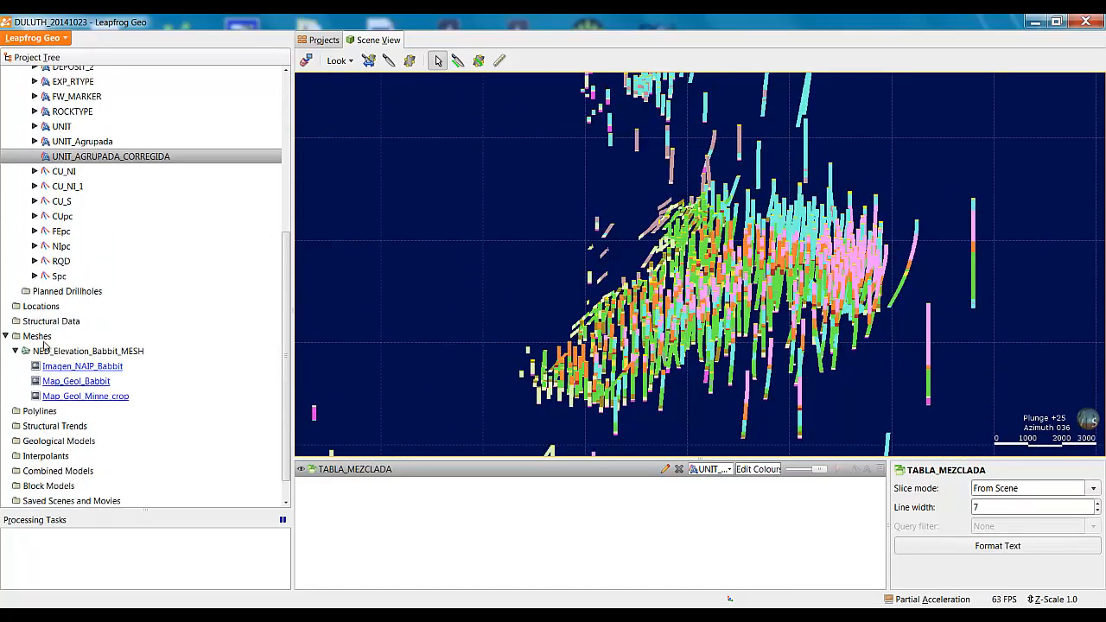
Collapse the Topographies, GIS Data, Maps and Photos, Drillhole Data and Meshes folders in the project tree
scroll(18, 303, "up", 6)
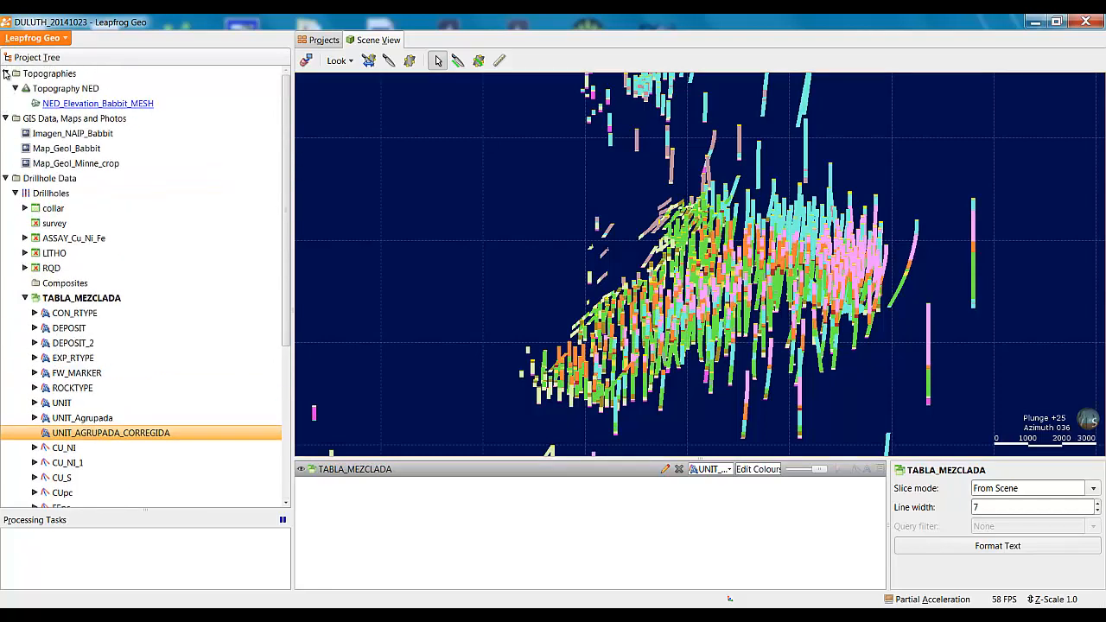
left_click(6, 75)
left_click(6, 89)
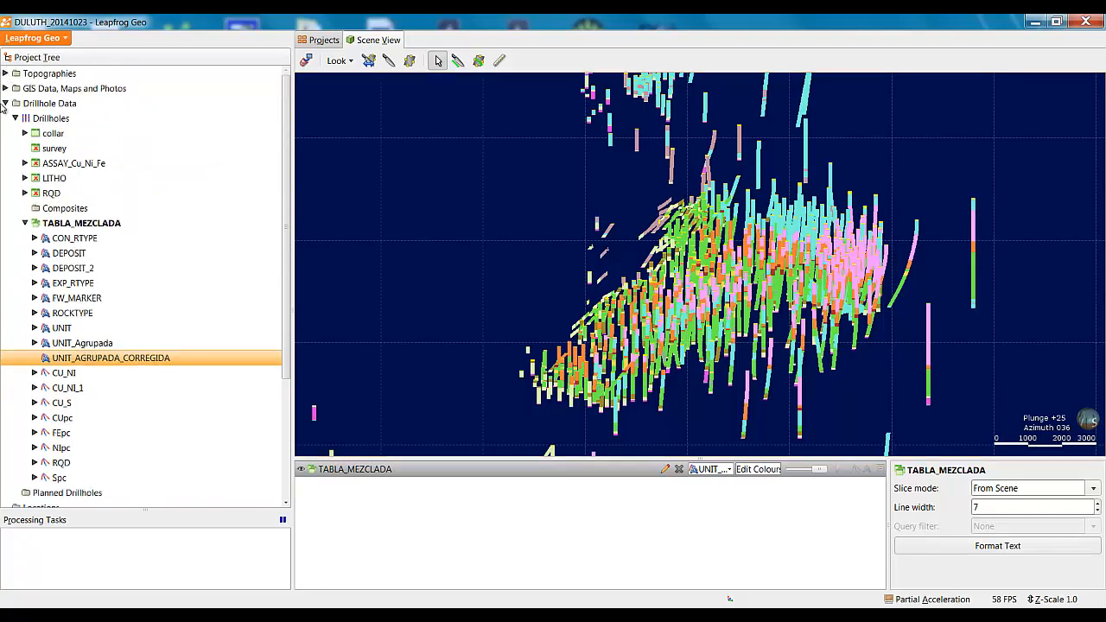
left_click(6, 104)
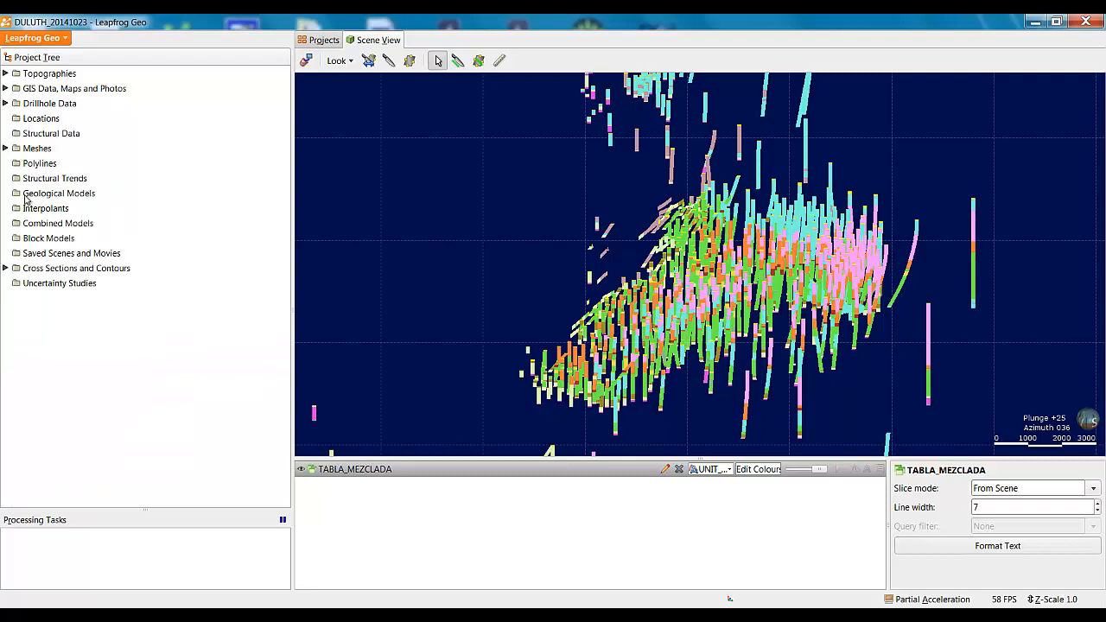
Start a new geological model and name it Duluth_Lito
right_click(65, 196)
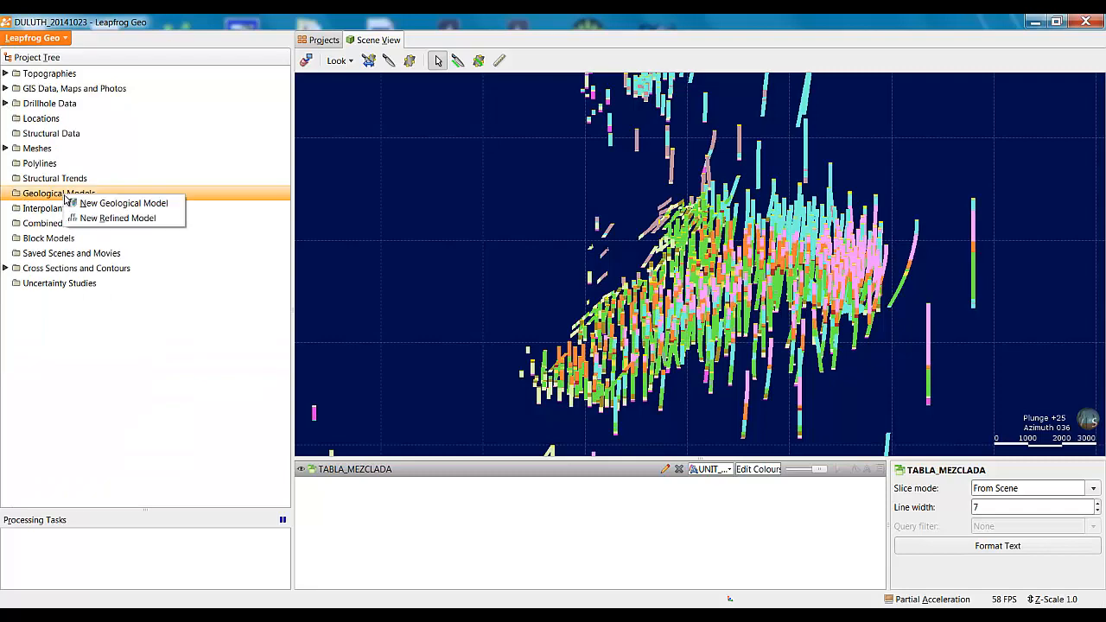
left_click(159, 206)
left_click_drag(106, 39, 358, 104)
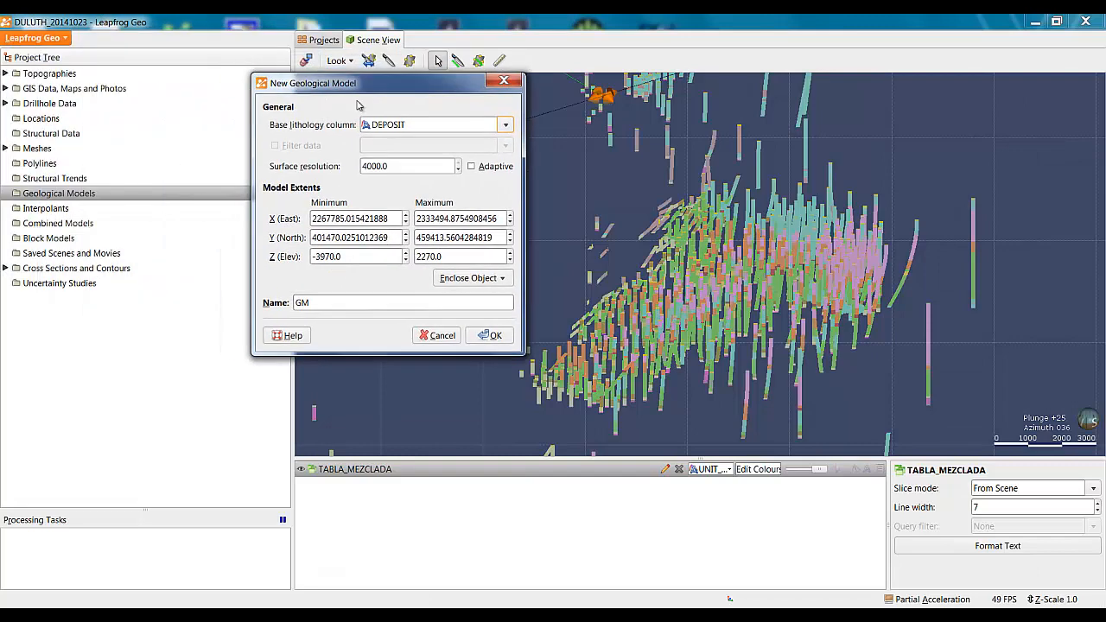
left_click_drag(328, 306, 270, 310)
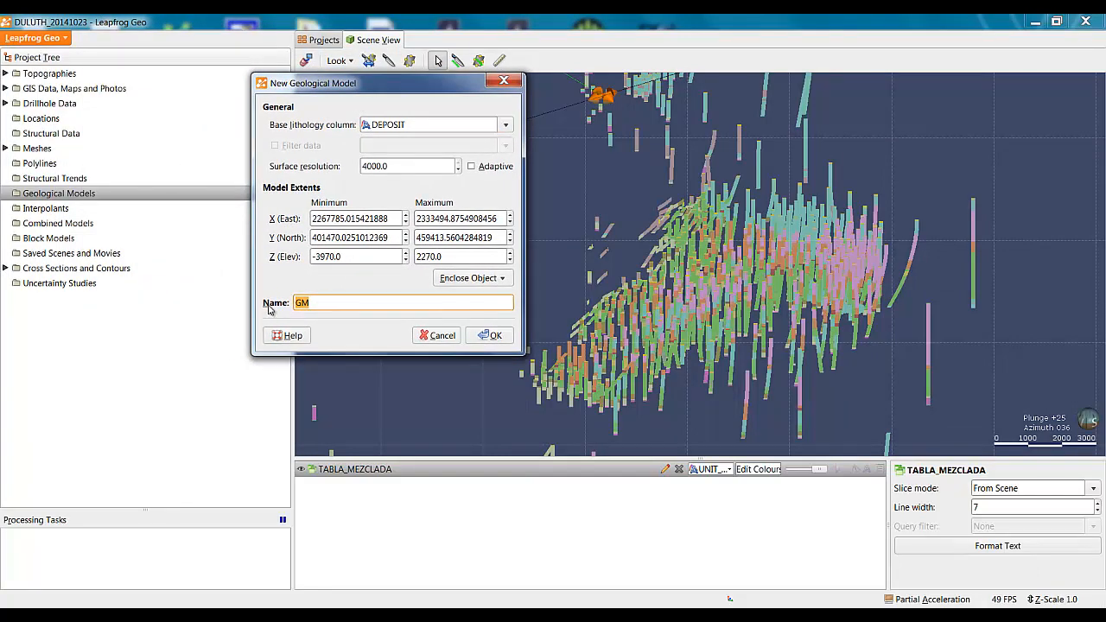
type("Duluth_Lito")
left_click_drag(385, 90, 445, 93)
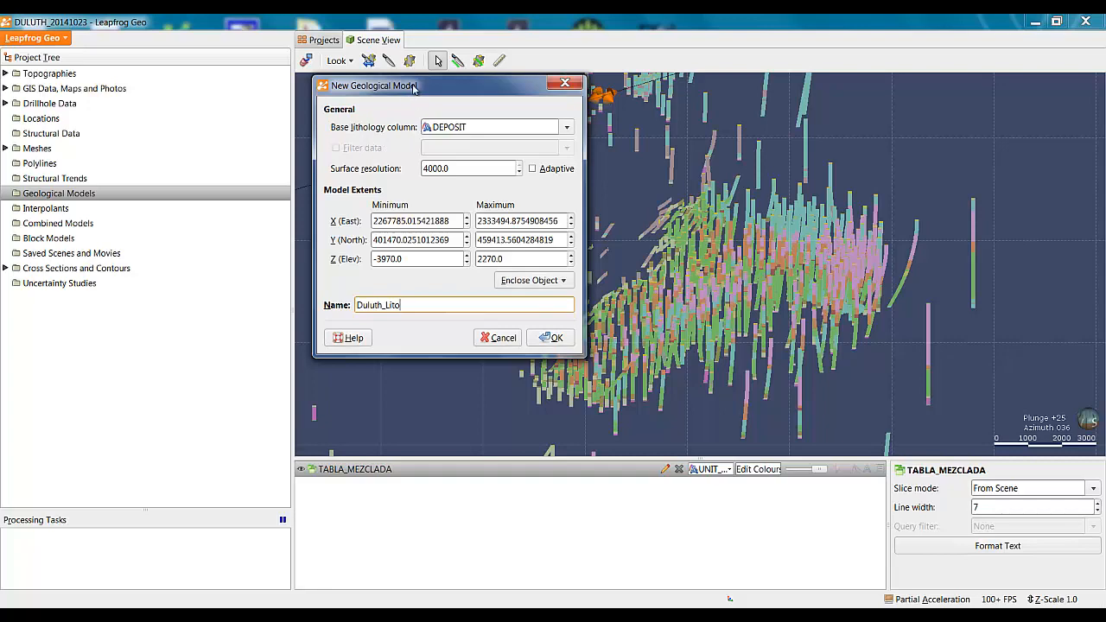
left_click_drag(414, 89, 410, 108)
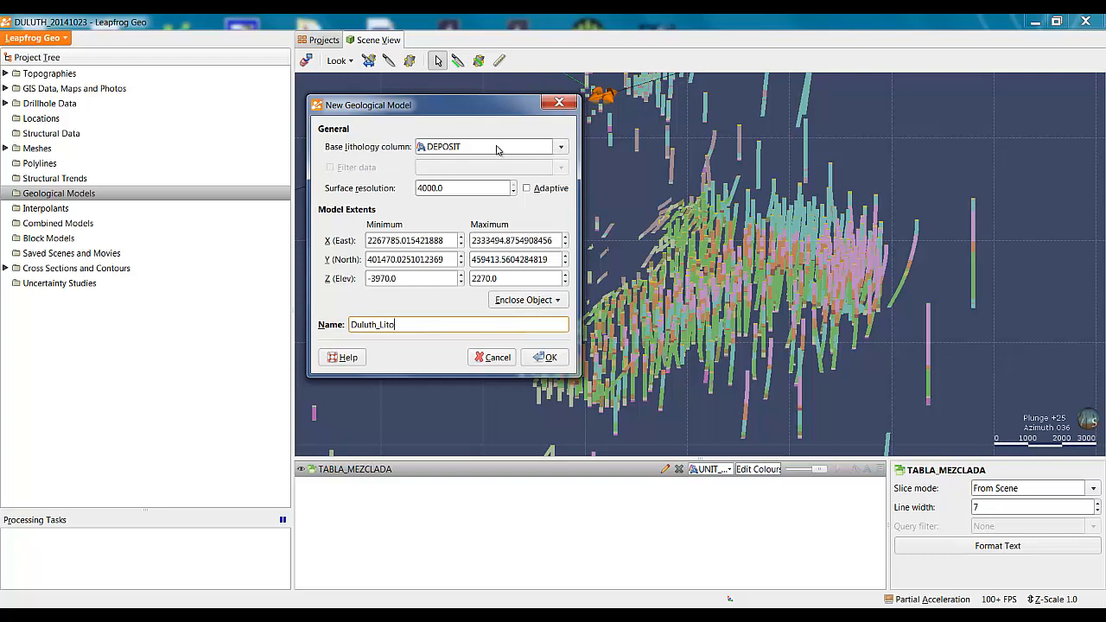
Set the new model's base lithology column to UNIT_AGRUPADA_CORREGIDA from TABLA_MEZCLADA
left_click(561, 147)
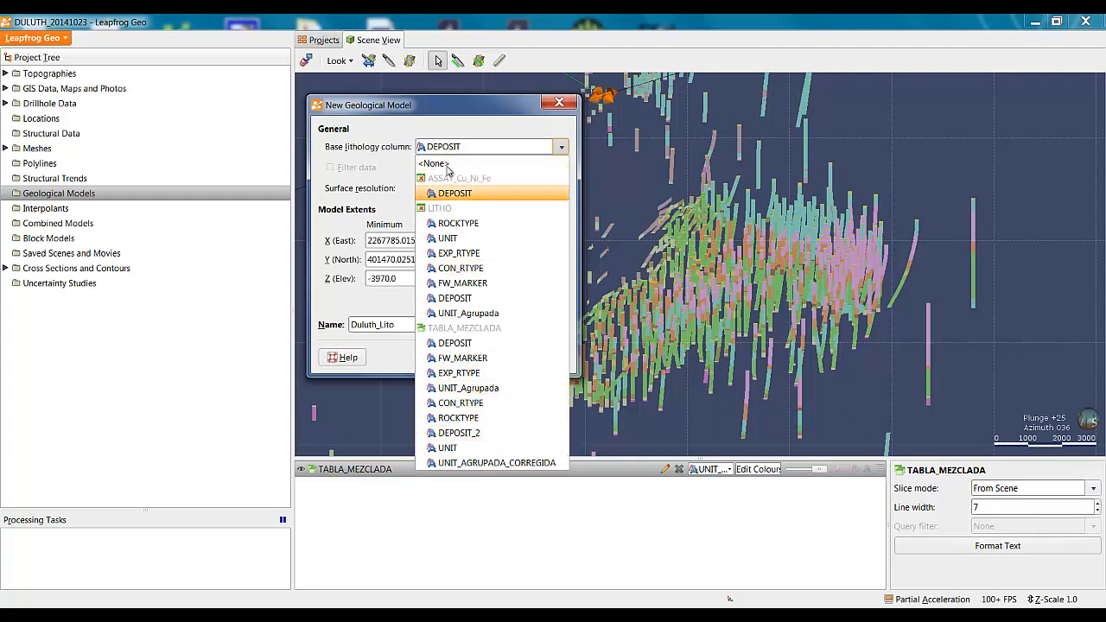
left_click(510, 465)
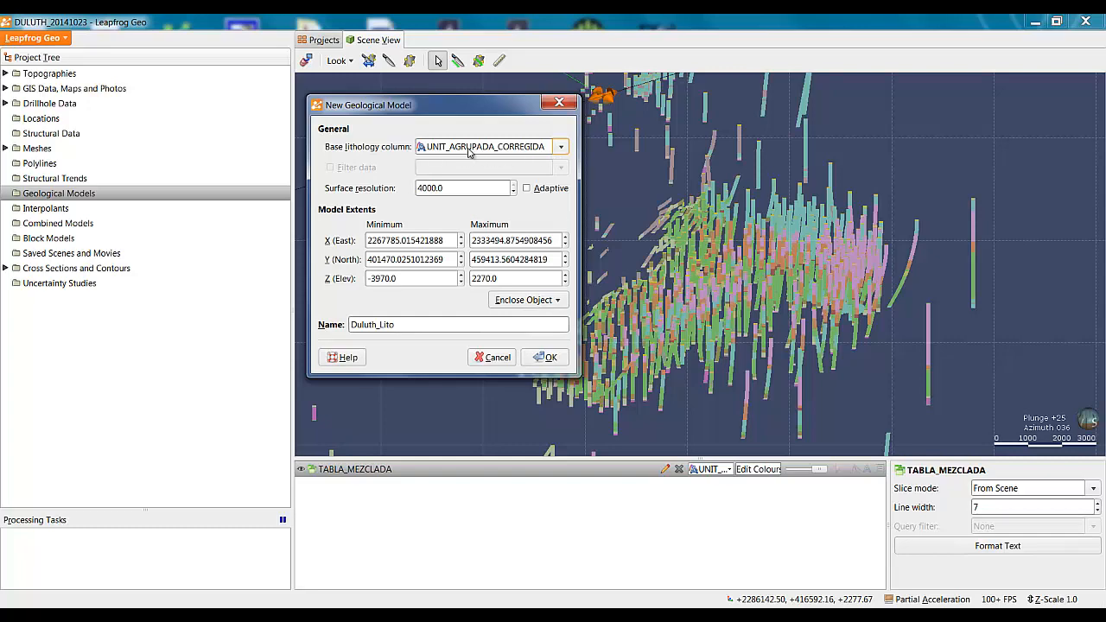
left_click_drag(482, 111, 507, 112)
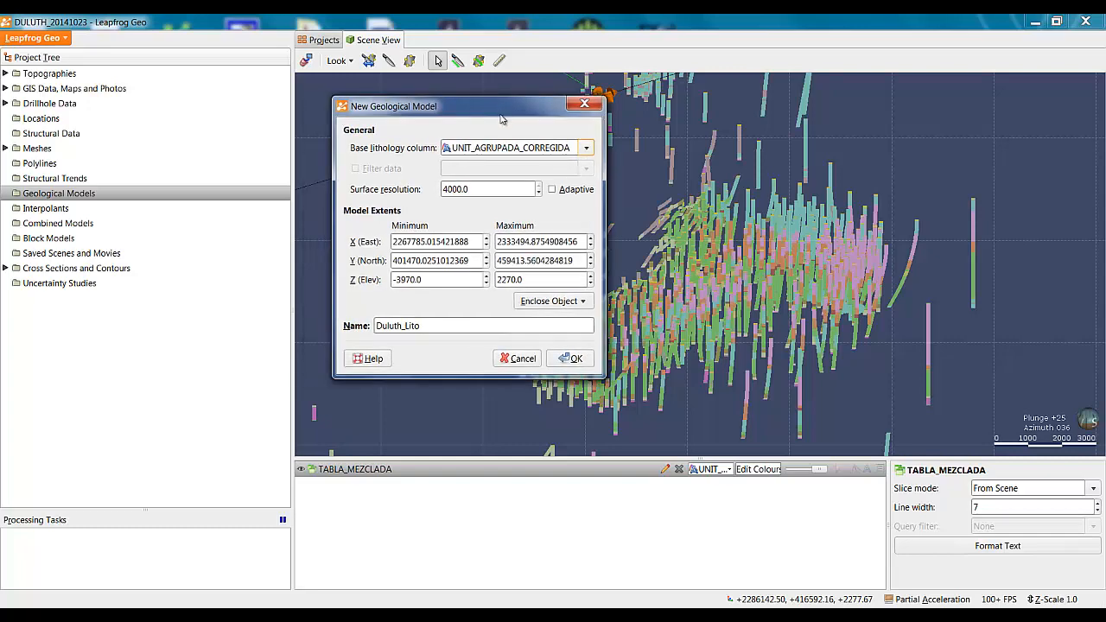
Inspect the drillhole spacing in plan view and set the new model's surface resolution to 100
left_click_drag(759, 264, 751, 274)
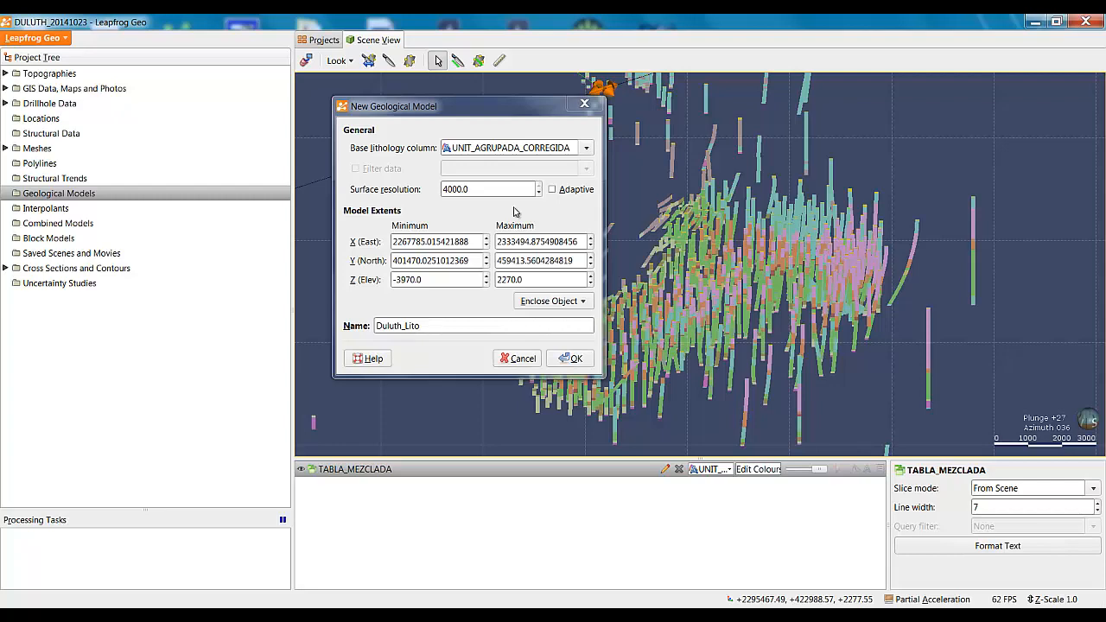
scroll(767, 315, "up", 5)
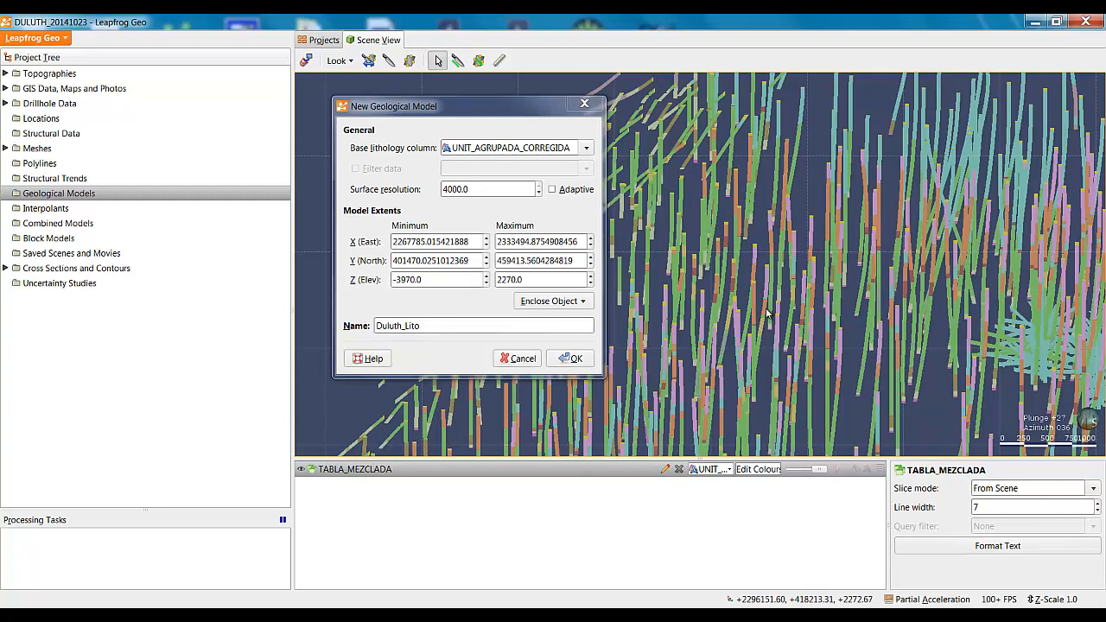
key("d")
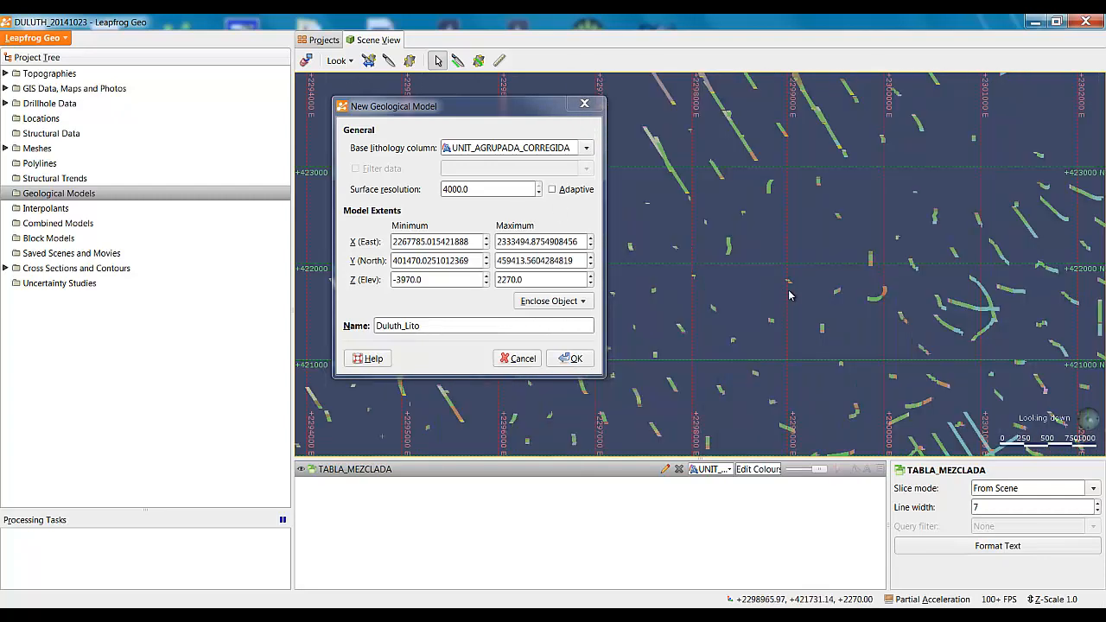
middle_click_drag(789, 291, 911, 362)
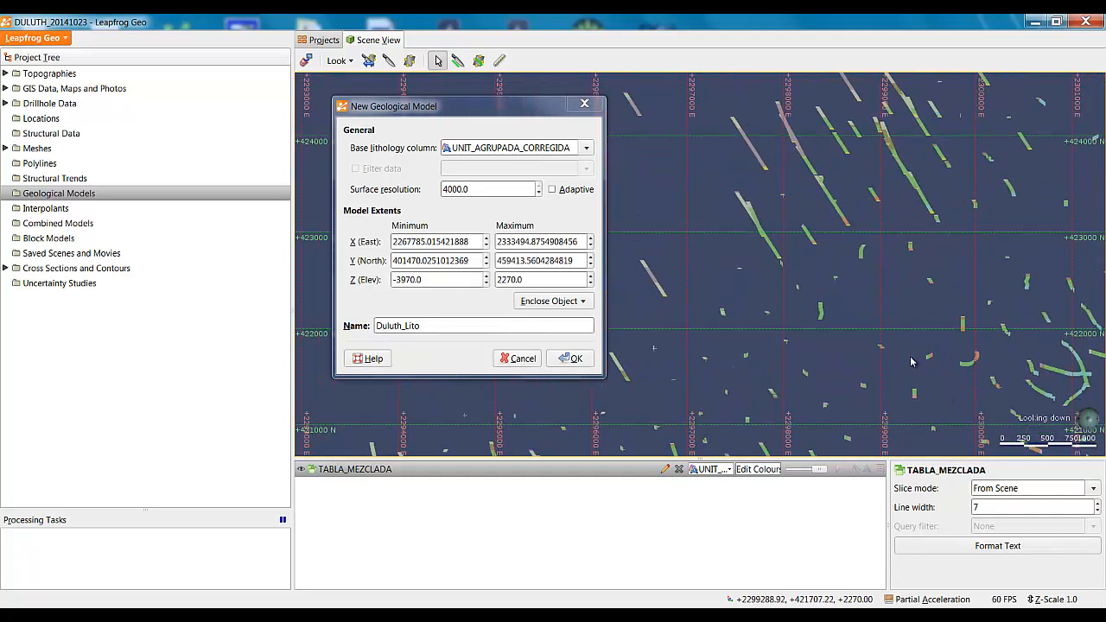
scroll(916, 363, "down", 3)
middle_click_drag(859, 315, 905, 330)
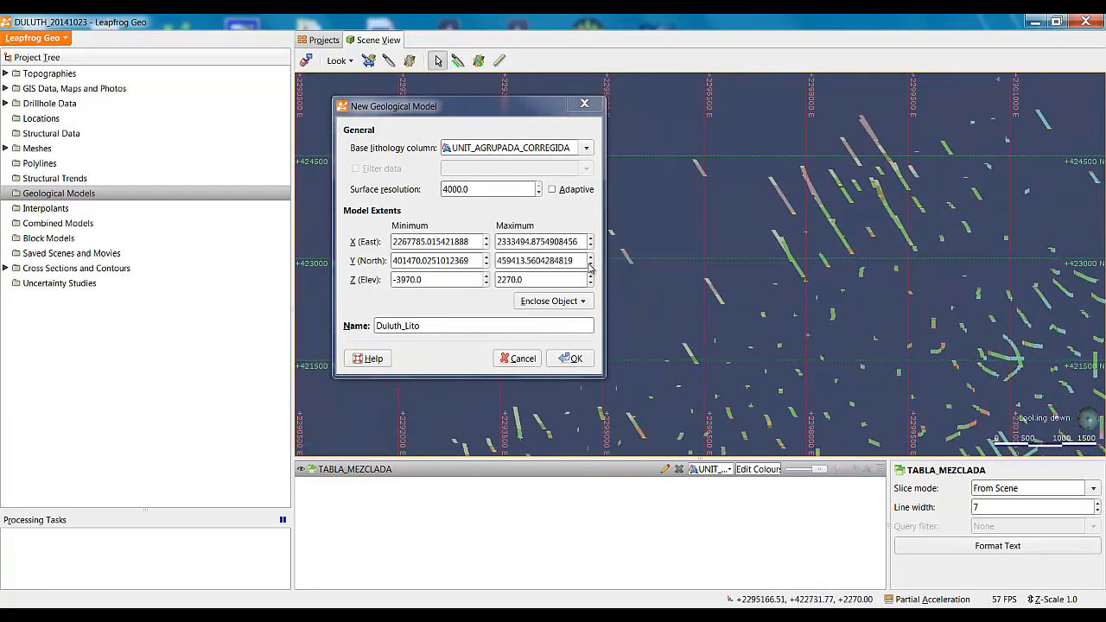
middle_click_drag(941, 414, 954, 399)
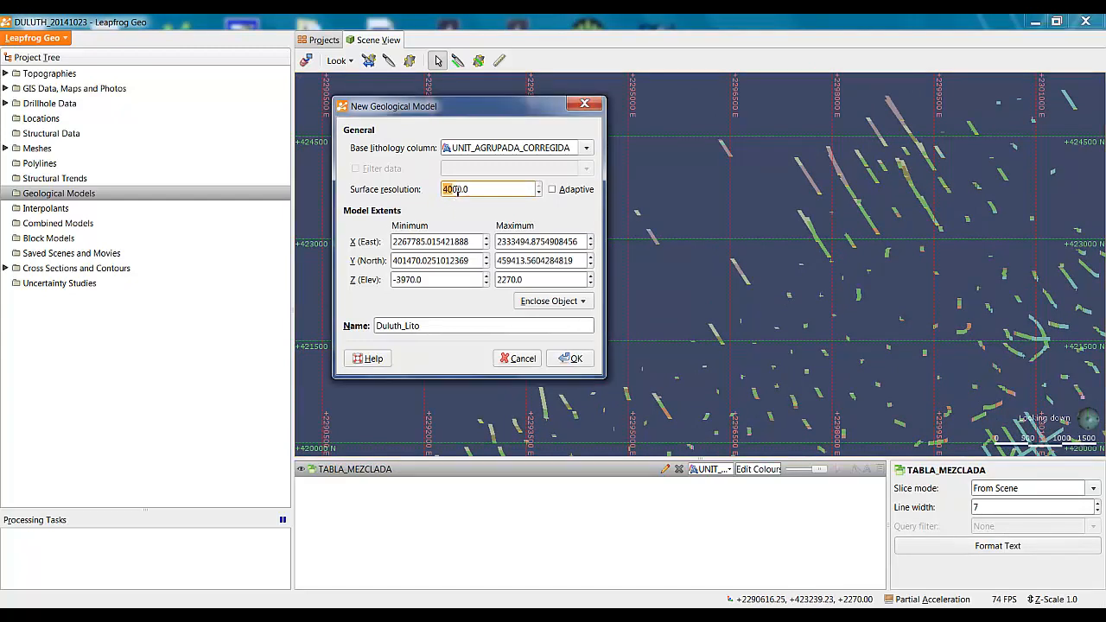
type("1")
Make the surface resolution adaptive and move the New Geological Model dialog clear of the scene
left_click_drag(828, 356, 899, 367)
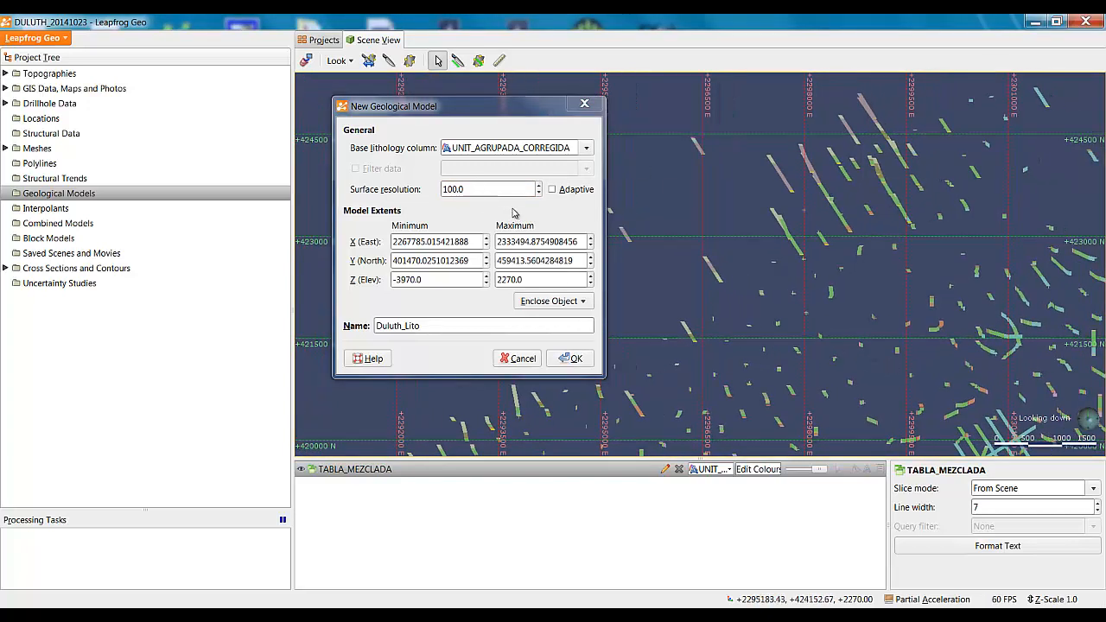
left_click(552, 189)
left_click(552, 189)
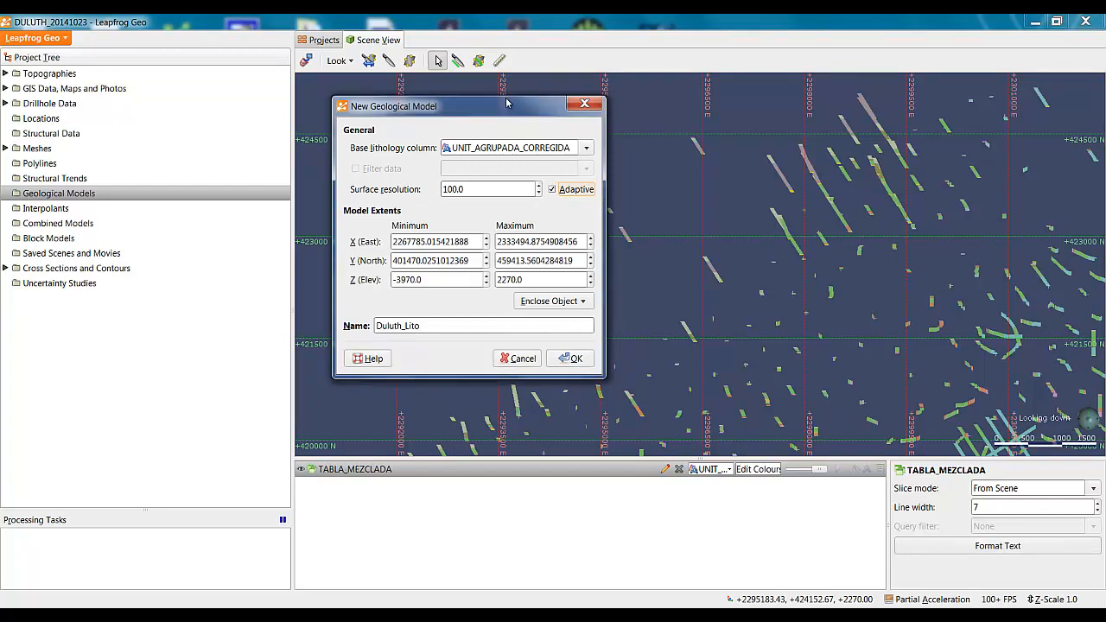
left_click_drag(507, 108, 227, 84)
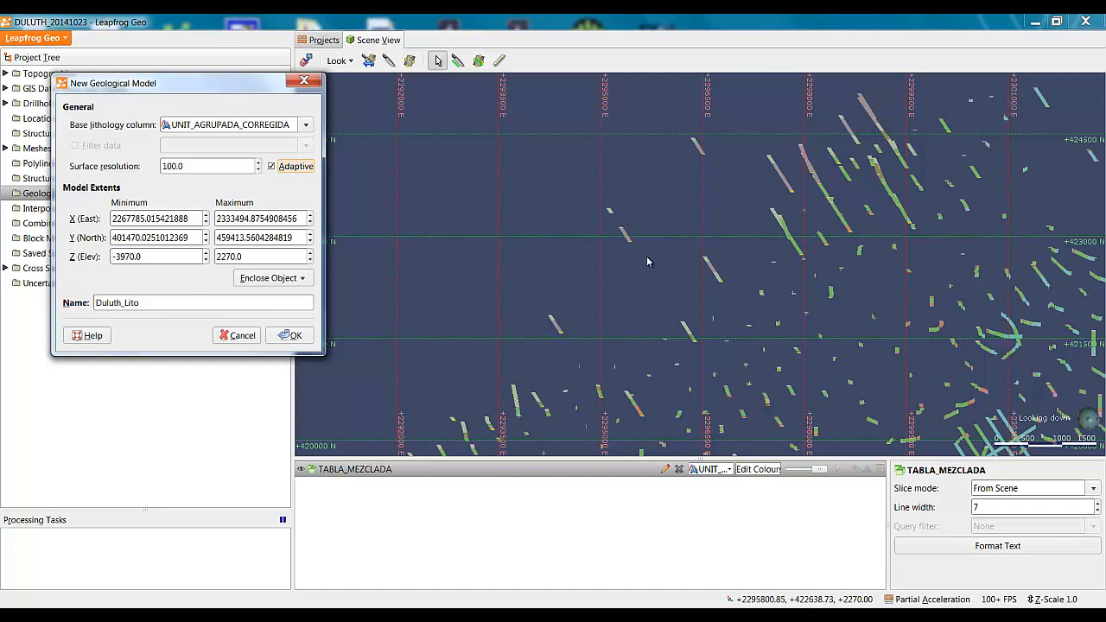
Shrink the model extents around the central drillhole cluster, to about X 2287688 to 2308329 and Y 413527 to 429559
scroll(687, 274, "down", 10)
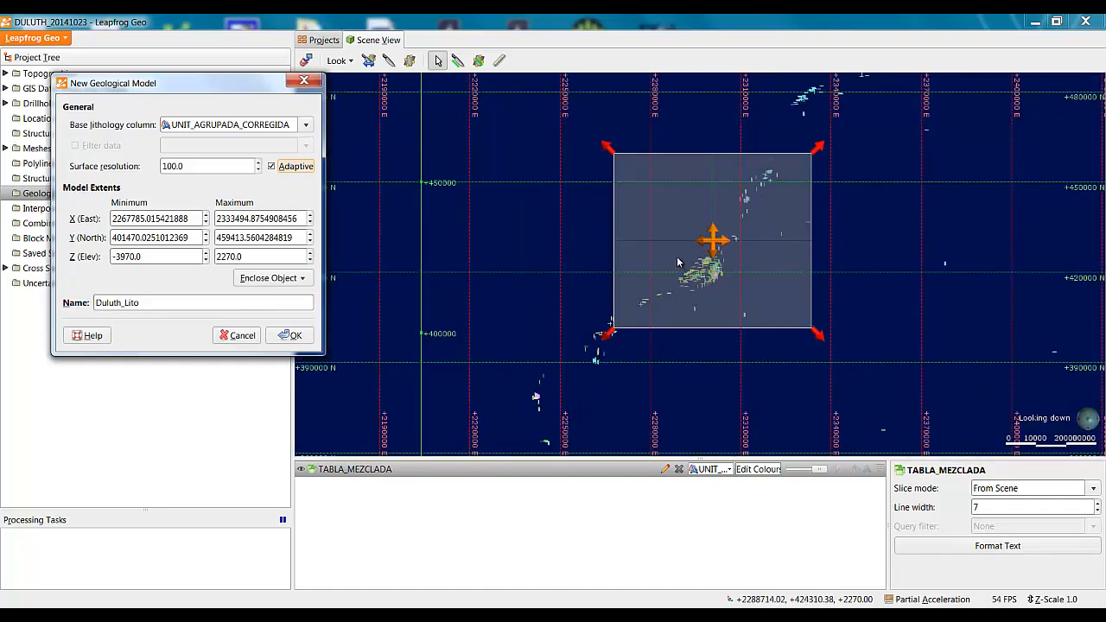
scroll(678, 240, "up", 5)
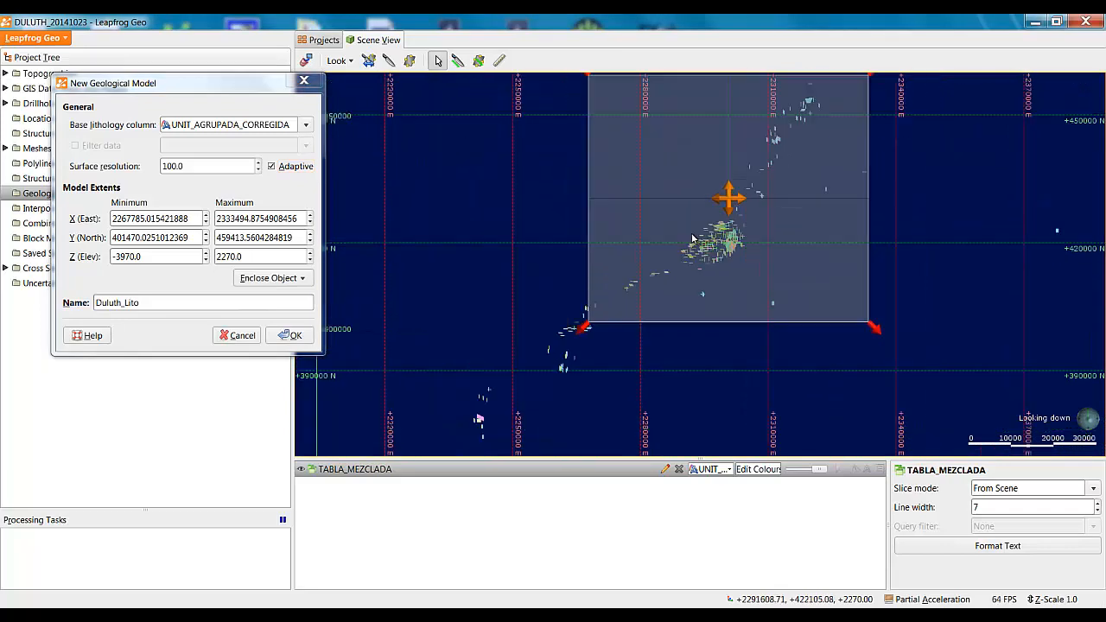
scroll(720, 205, "down", 3)
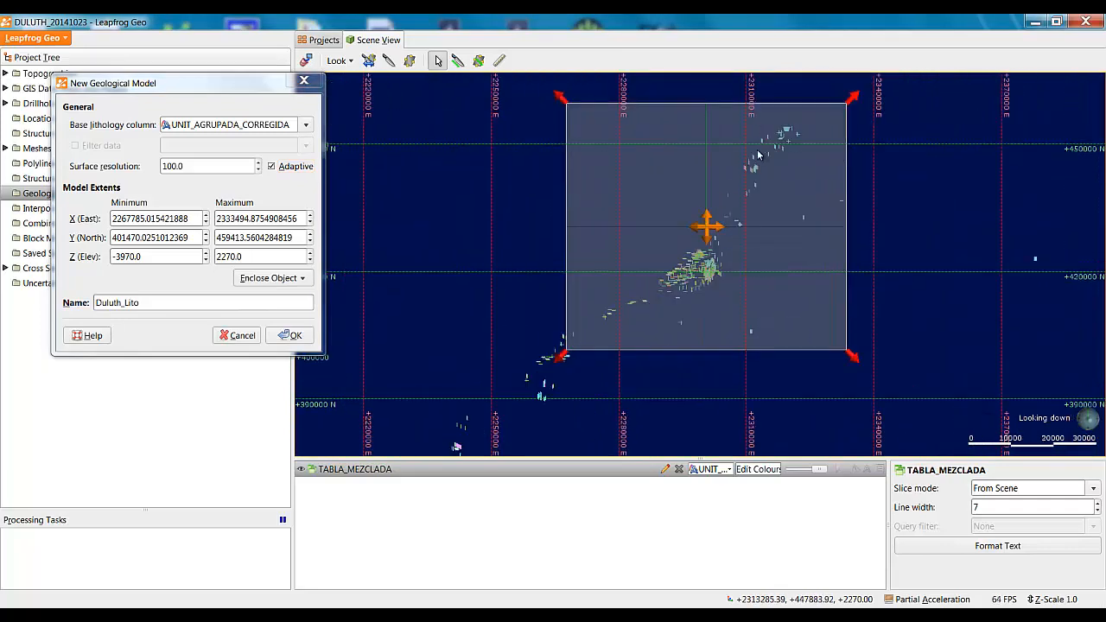
scroll(714, 299, "up", 3)
left_click_drag(709, 306, 698, 126)
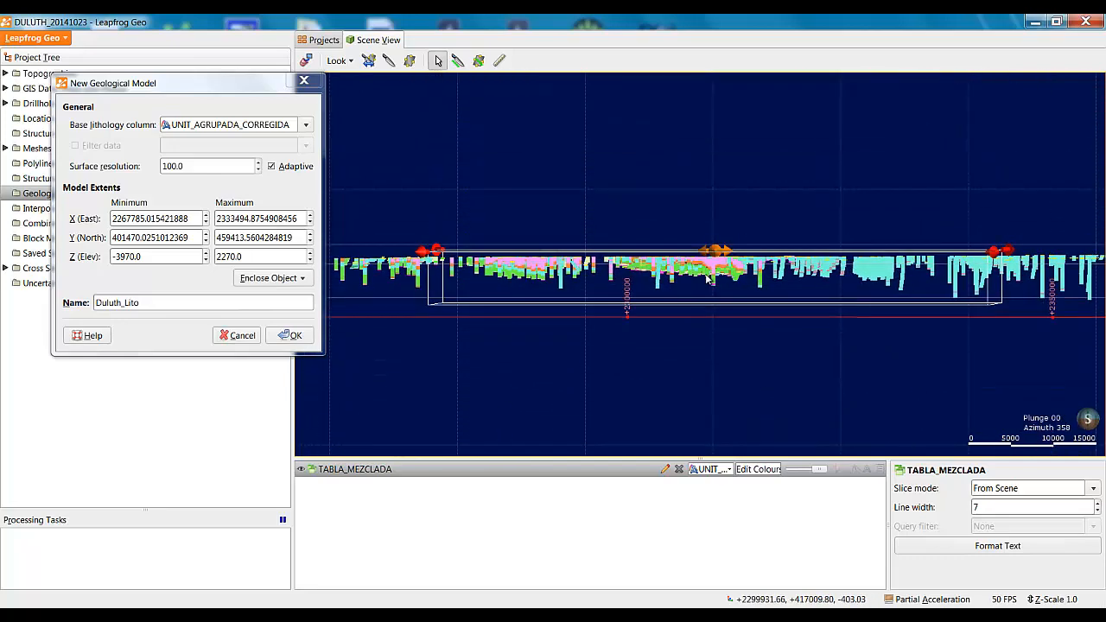
key("d")
scroll(756, 226, "down", 3)
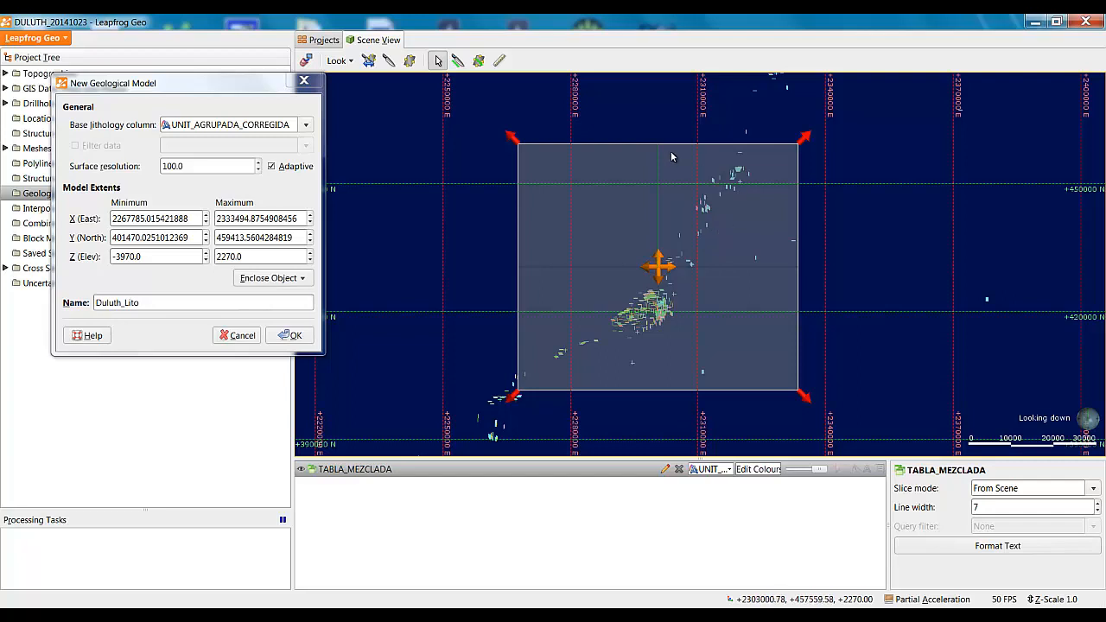
scroll(686, 269, "up", 2)
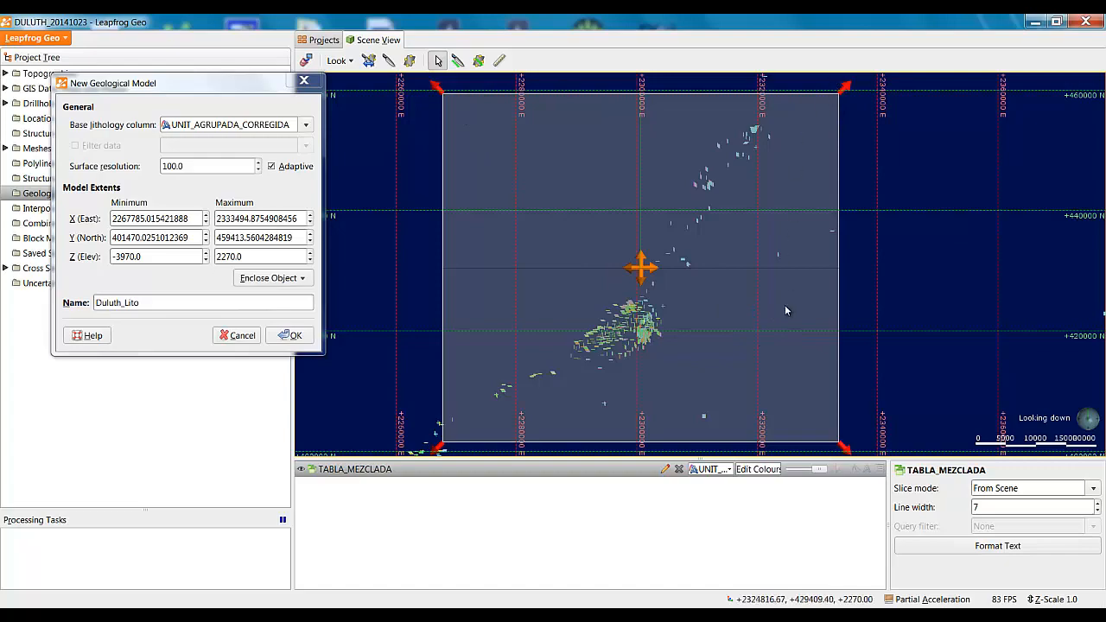
left_click_drag(742, 368, 691, 250)
key("d")
left_click_drag(834, 105, 693, 266)
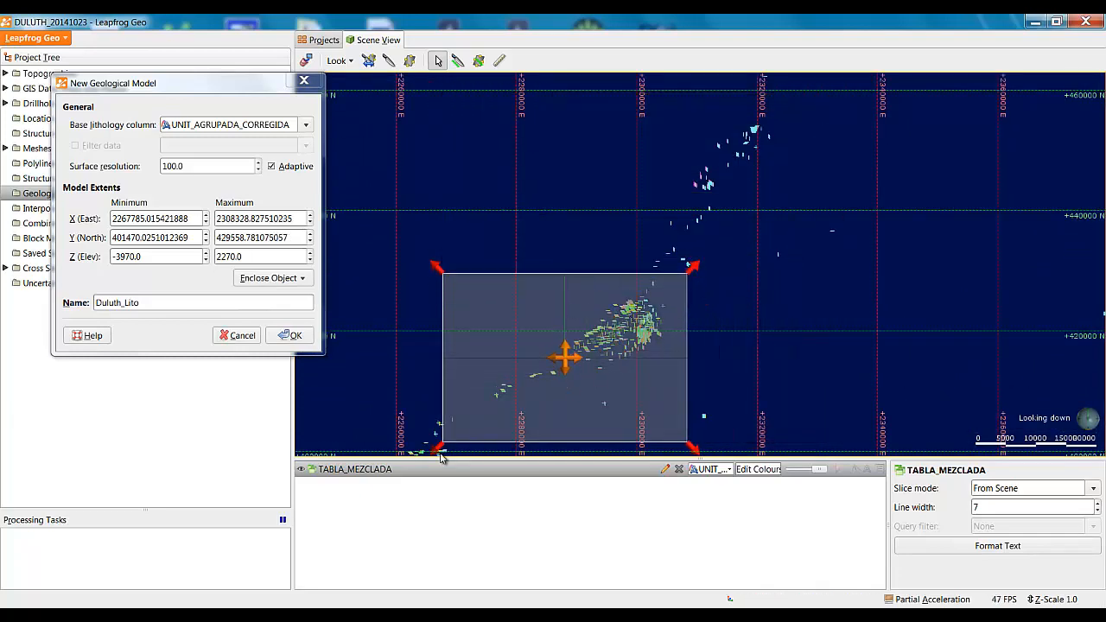
mouse_move(439, 449)
left_mouse_down()
mouse_move(585, 388)
mouse_move(558, 377)
left_mouse_up()
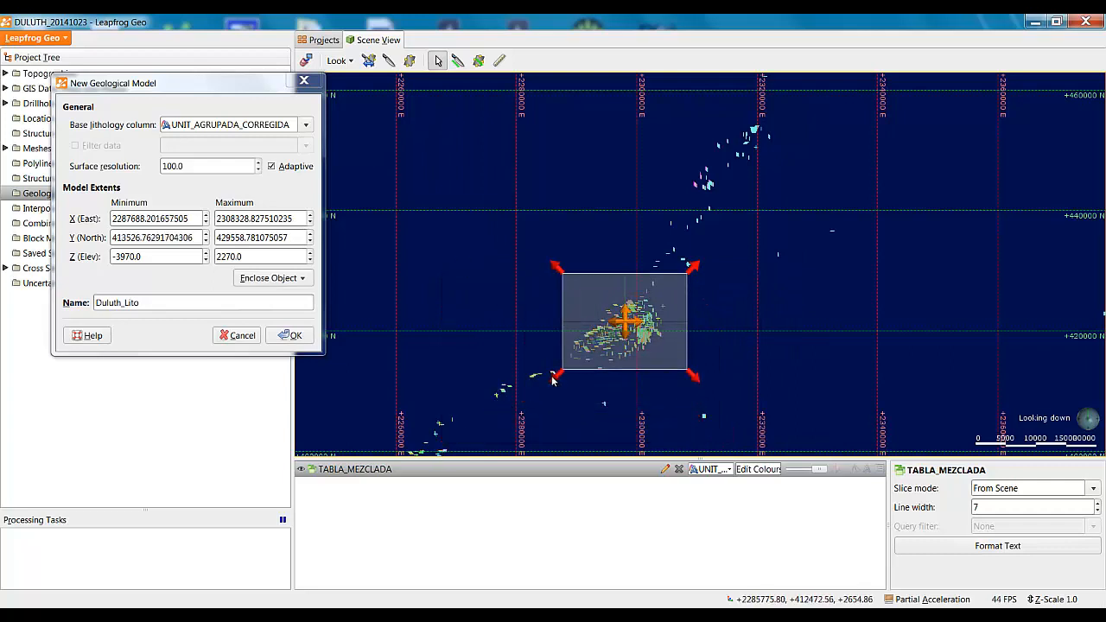
Move the dialog down, expand the Topographies folder and add Topography NED to the scene
left_click_drag(198, 86, 174, 184)
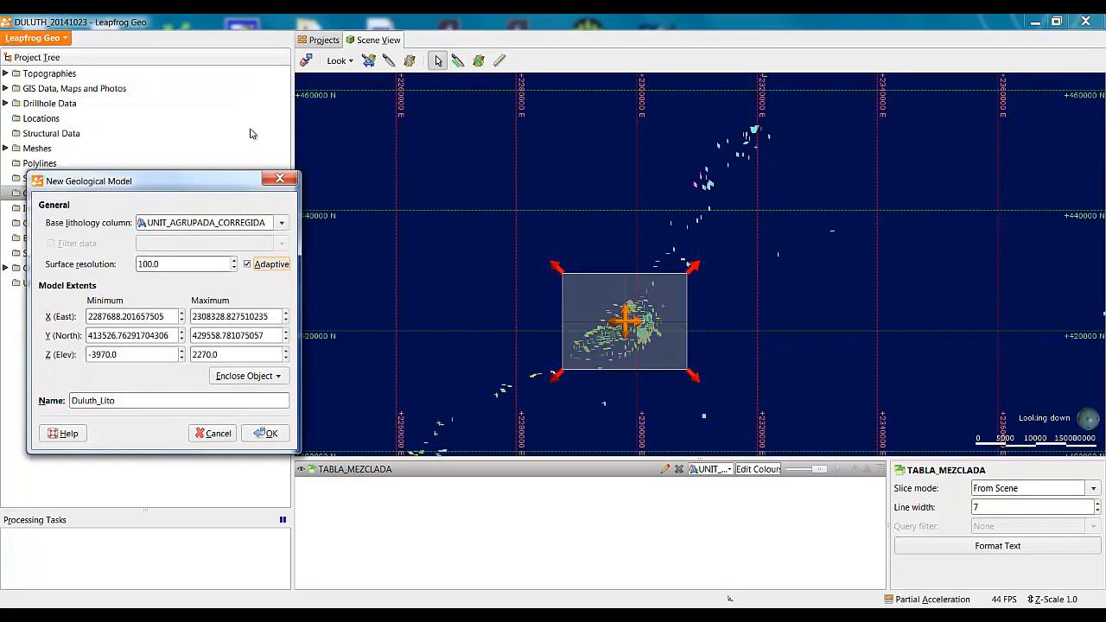
left_click(5, 74)
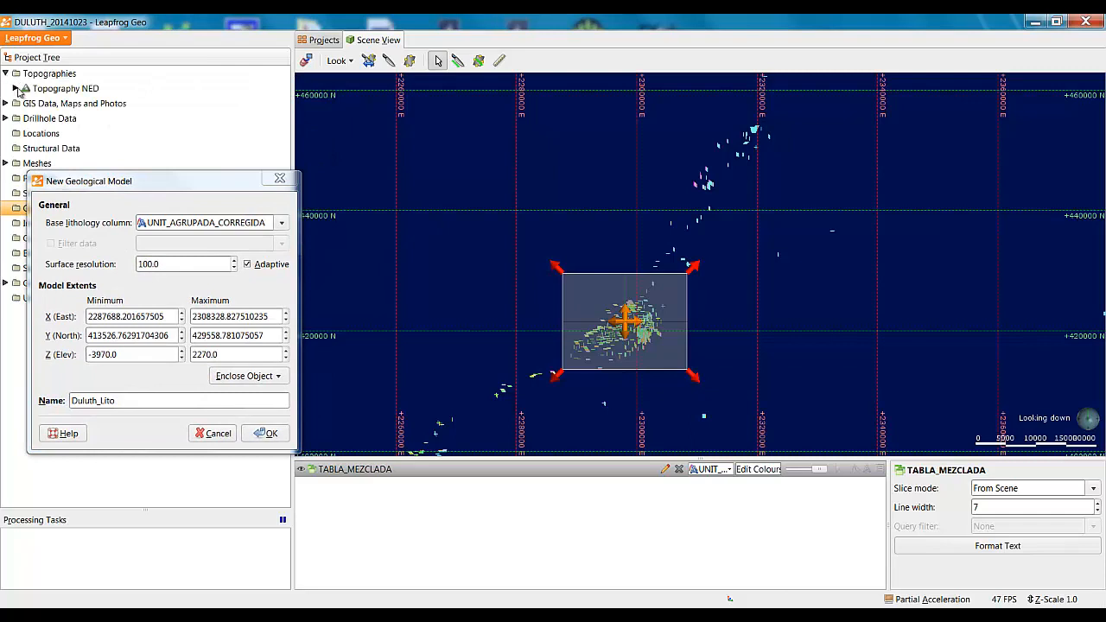
left_click(14, 89)
left_click(52, 88)
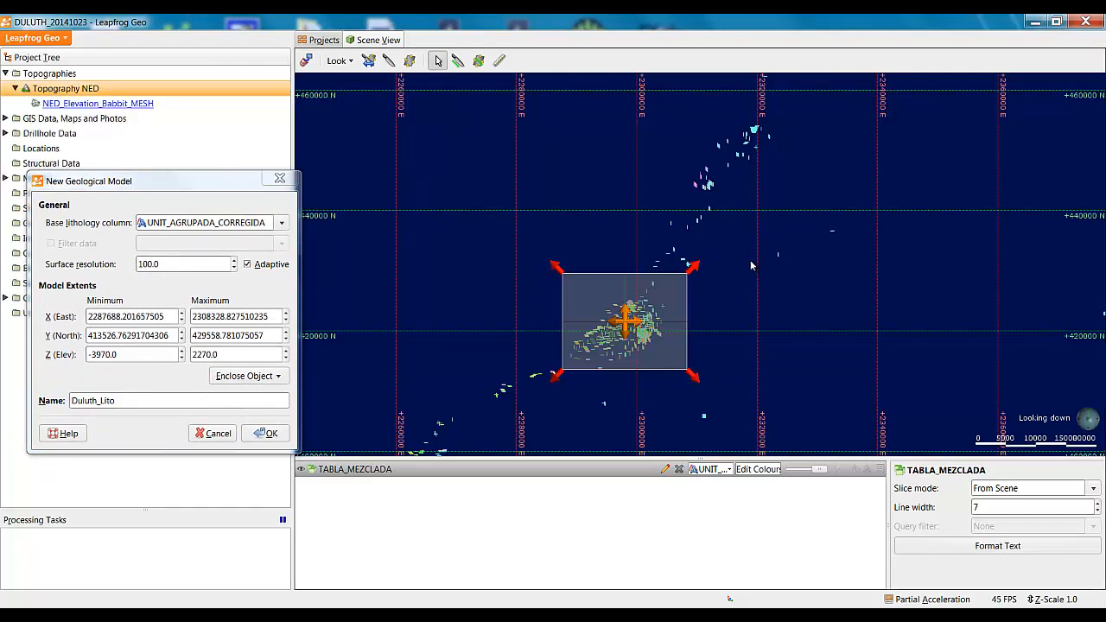
left_click_drag(733, 291, 733, 291)
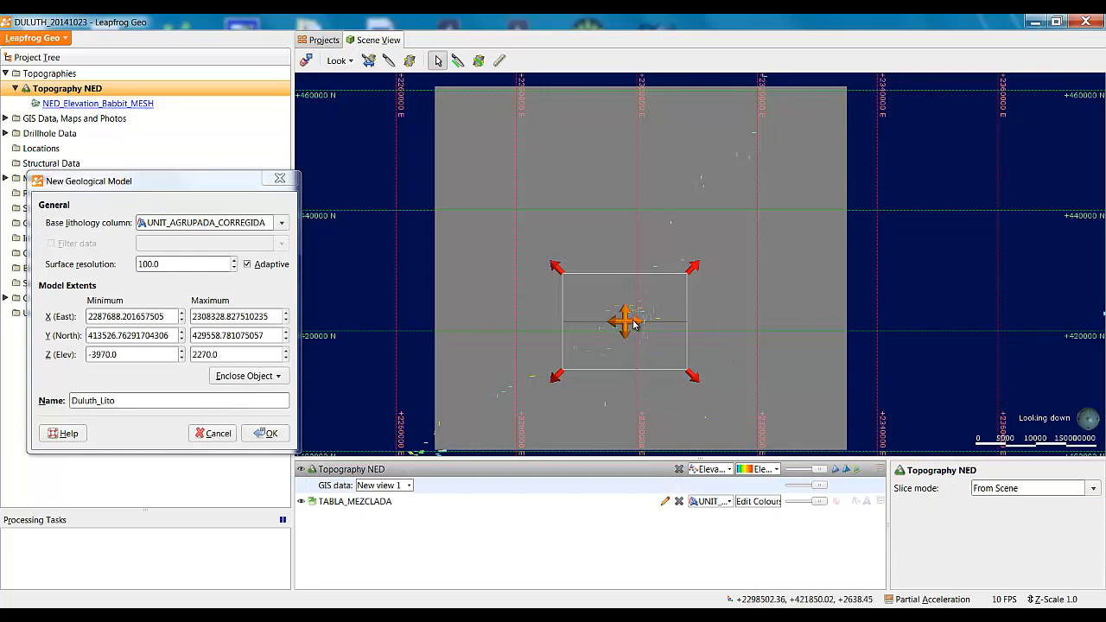
Slice diagonally through the extents box and view the topography and drillholes in section
middle_click_drag(635, 323, 654, 397)
left_click_drag(655, 397, 666, 311)
key("d")
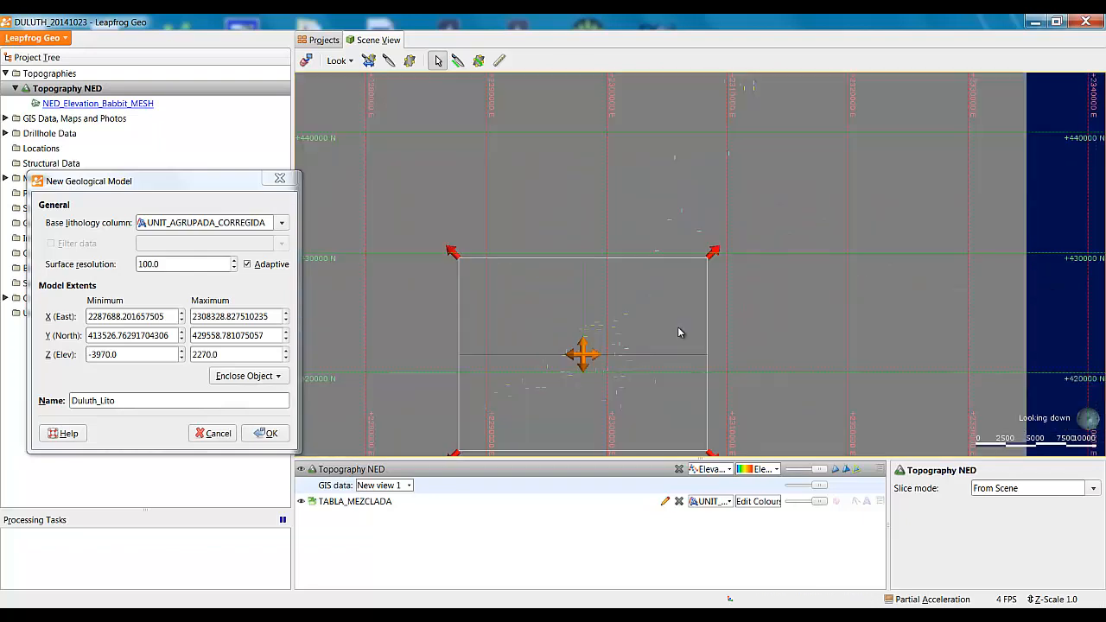
left_click(456, 60)
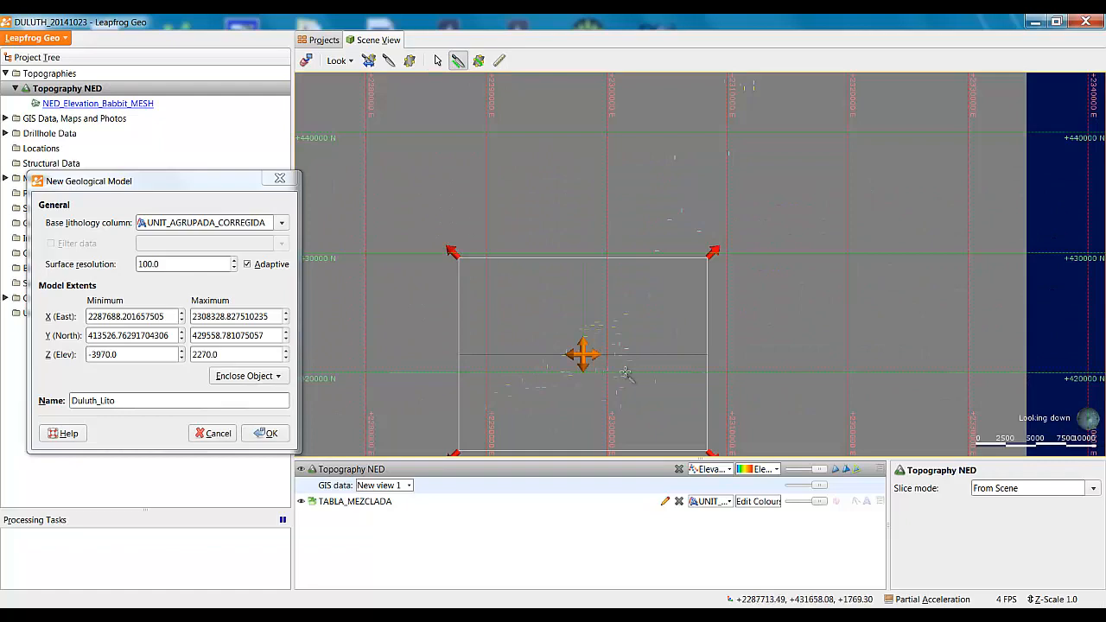
left_click_drag(490, 251, 687, 427)
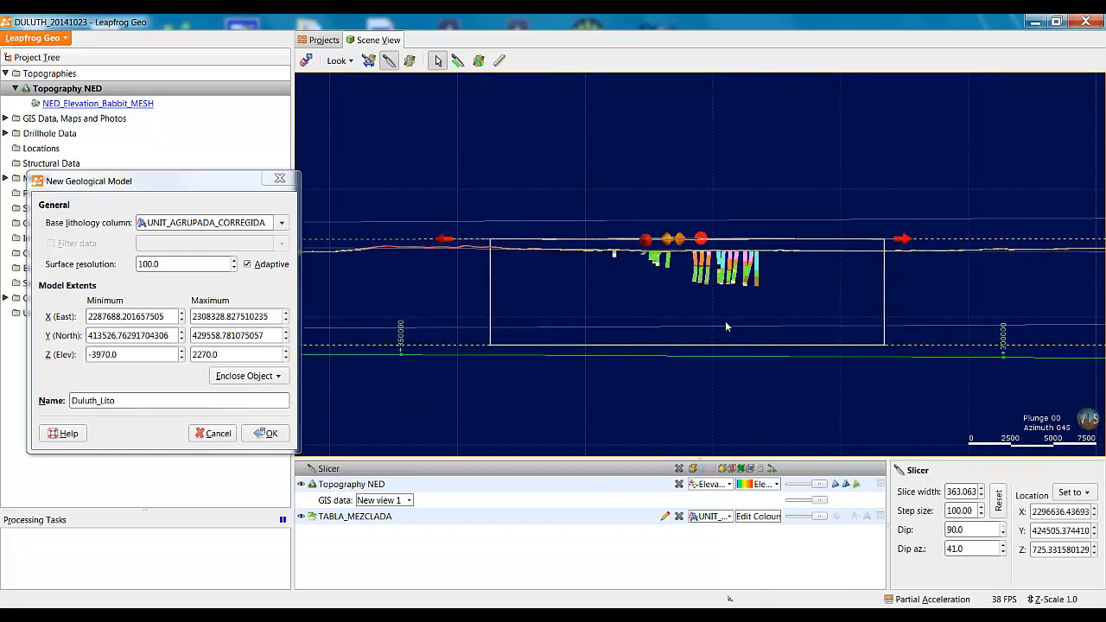
left_click_drag(739, 309, 752, 309)
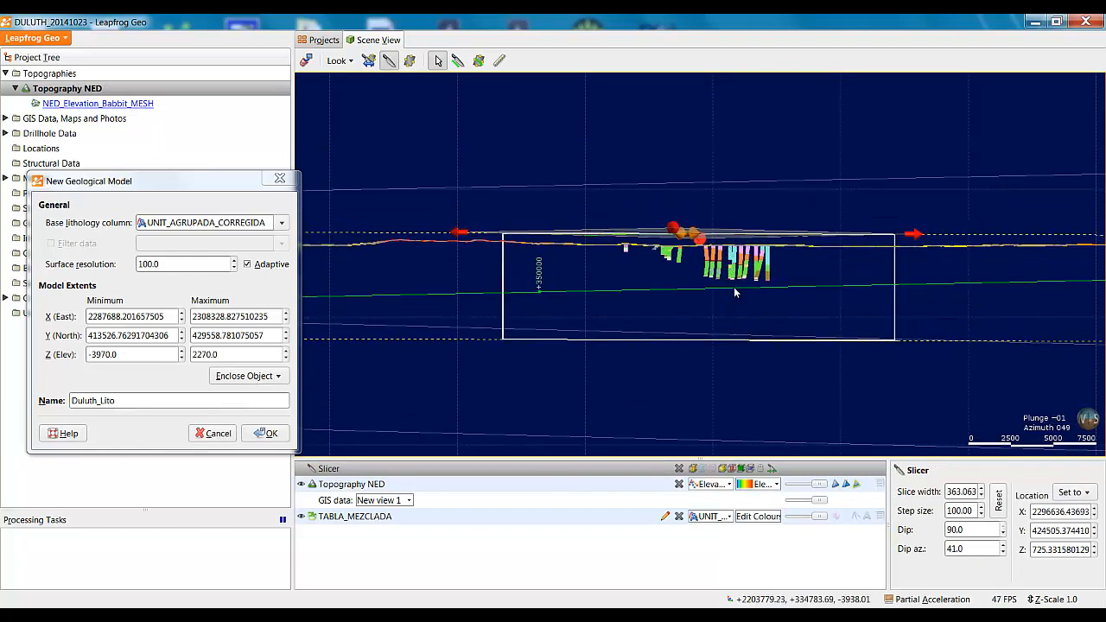
Raise the base of the model extents by setting the minimum elevation to -600
middle_click_drag(716, 308, 678, 313)
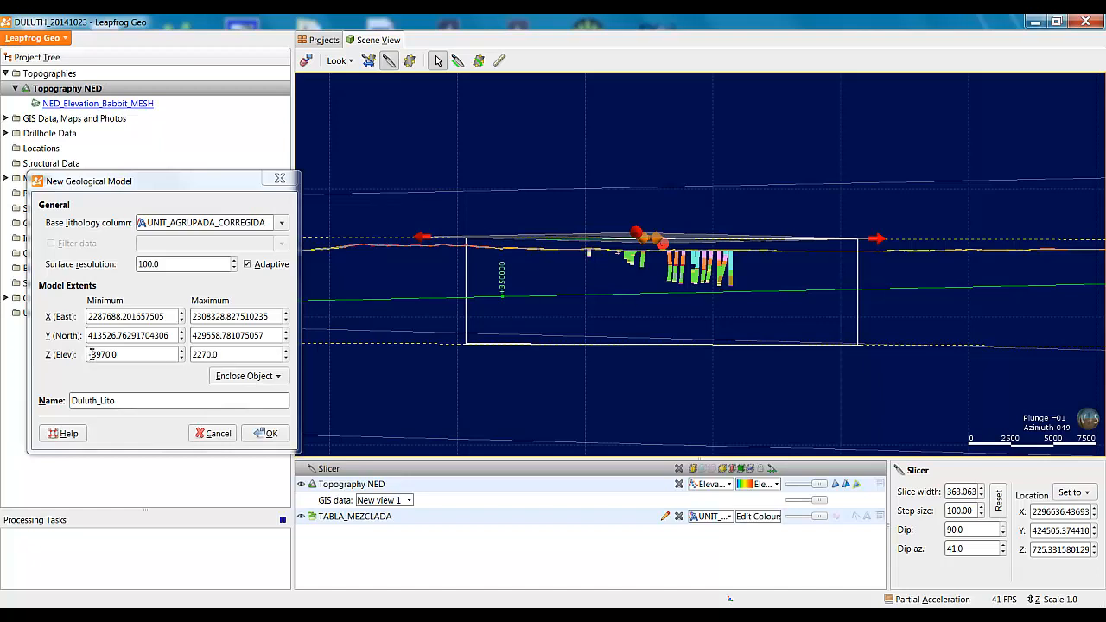
left_click_drag(92, 354, 104, 357)
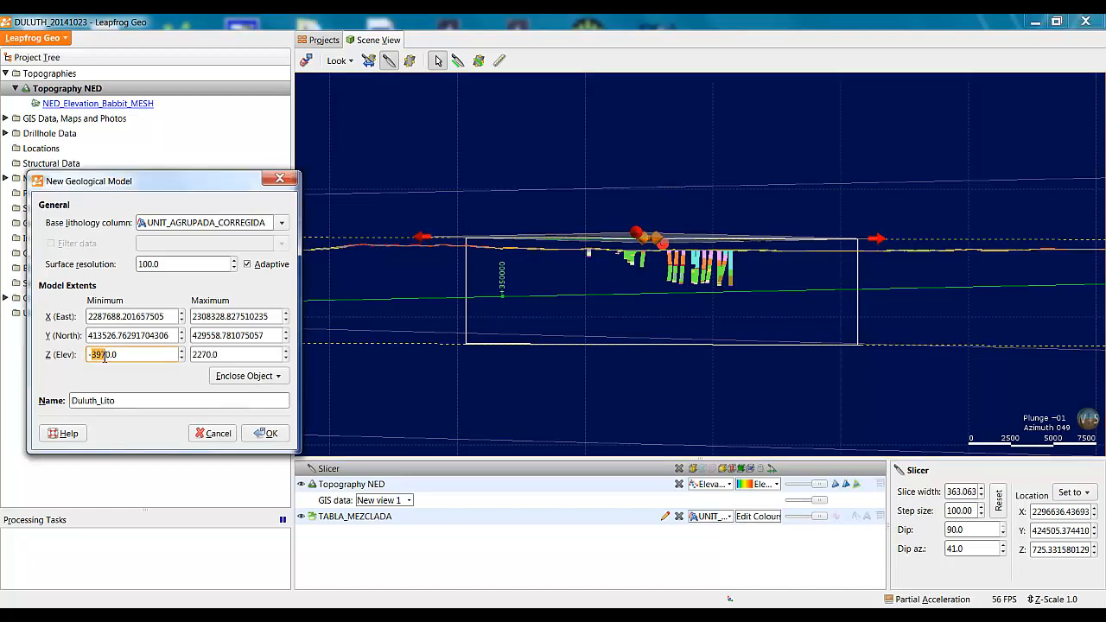
type("60")
left_click(251, 355)
Remove the current slice and cut a new one from the northwest to the southeast corner of the extents box
left_click(388, 60)
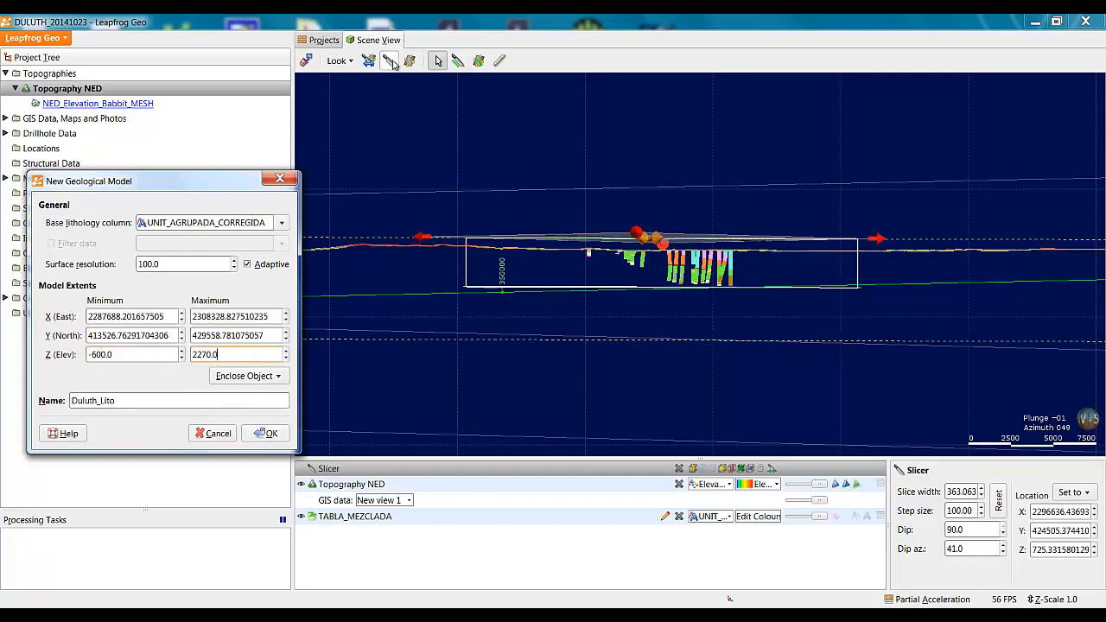
left_click_drag(760, 357, 742, 374)
key("d")
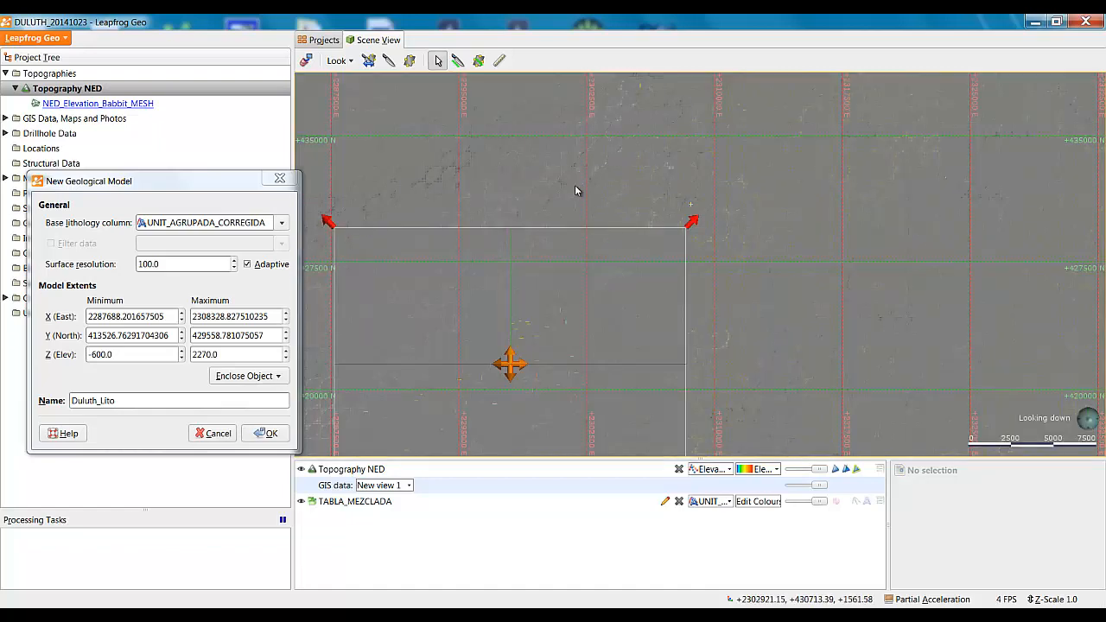
middle_click_drag(752, 179, 877, 73)
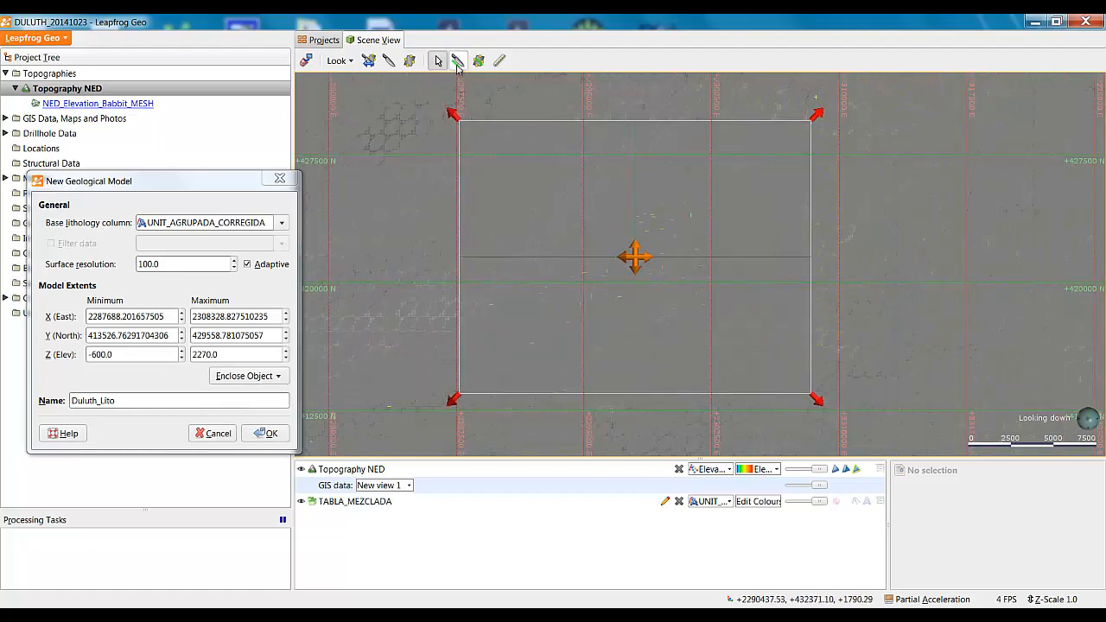
left_click(458, 60)
left_click(446, 114)
left_click(836, 411)
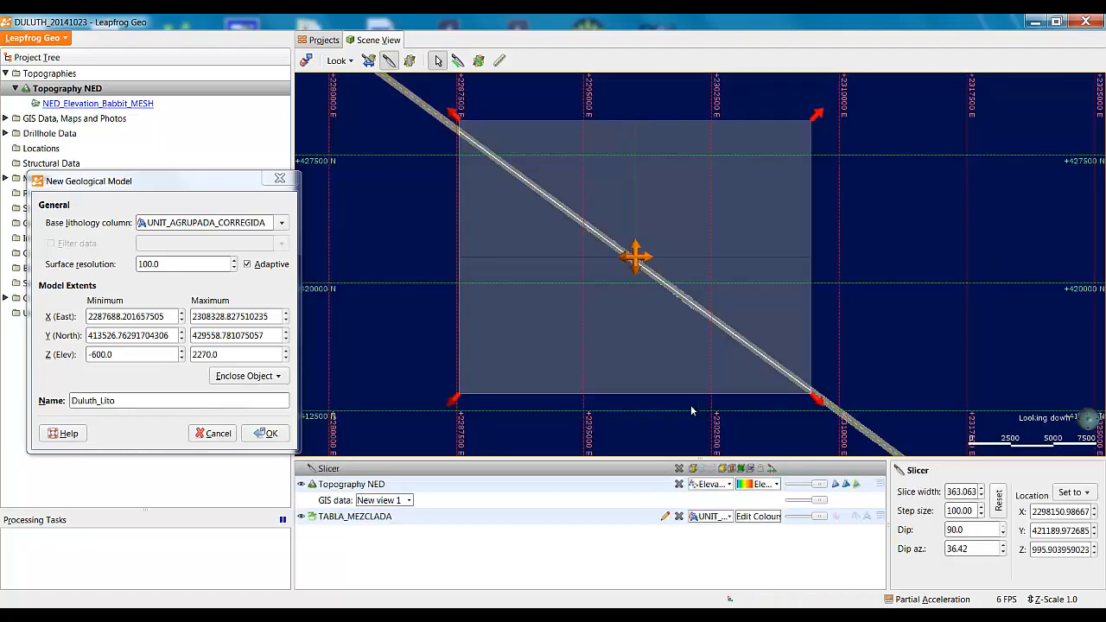
Step the slice back and forth through the model to check drillhole depths against the base of the extents
key("period")
key("period")
key("period")
key("period")
key("period")
key("period")
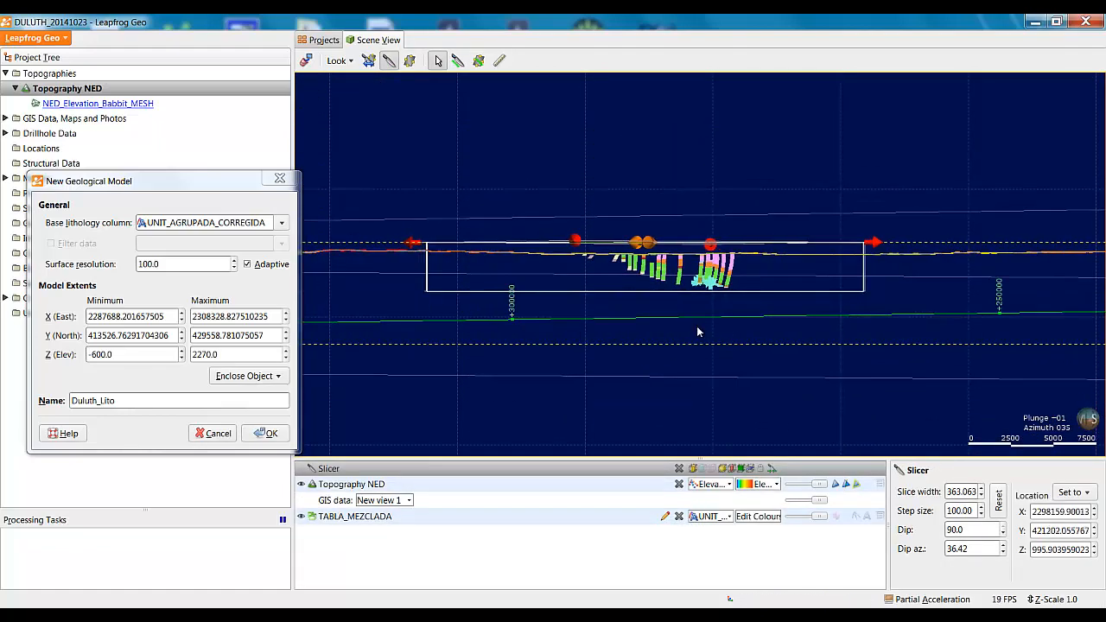
key("period")
key("period")
key("period")
key("period")
key("period")
key("period")
key("period")
key("period")
key("period")
key("period")
key("period")
key("period")
key("period")
key("period")
key("period")
key("period")
key("period")
key("period")
key("period")
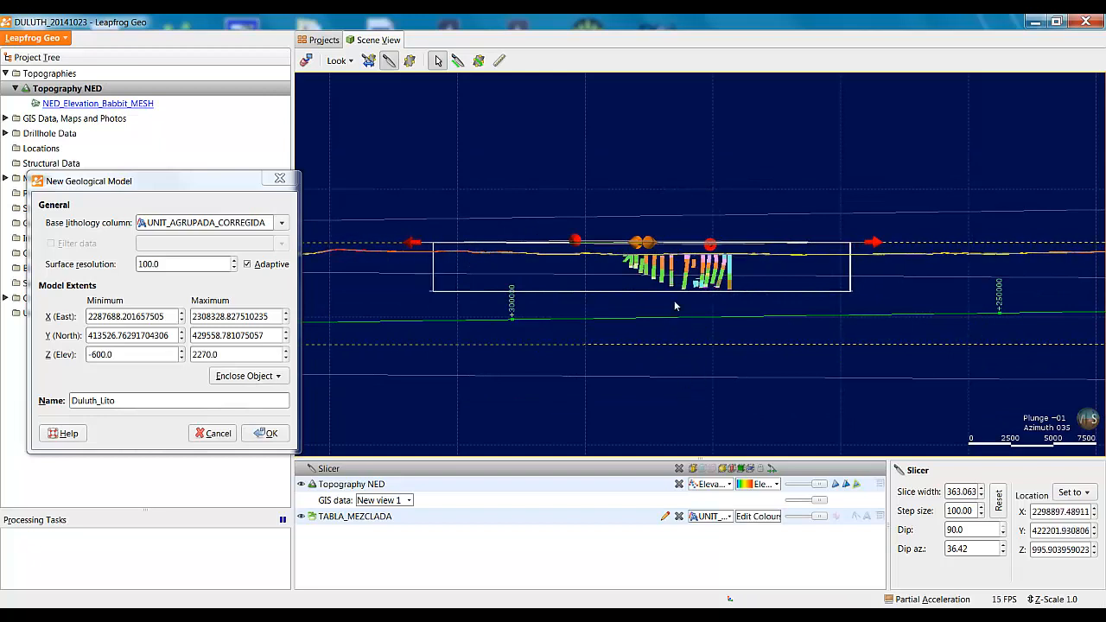
key("comma")
key("comma")
key("comma")
key("comma")
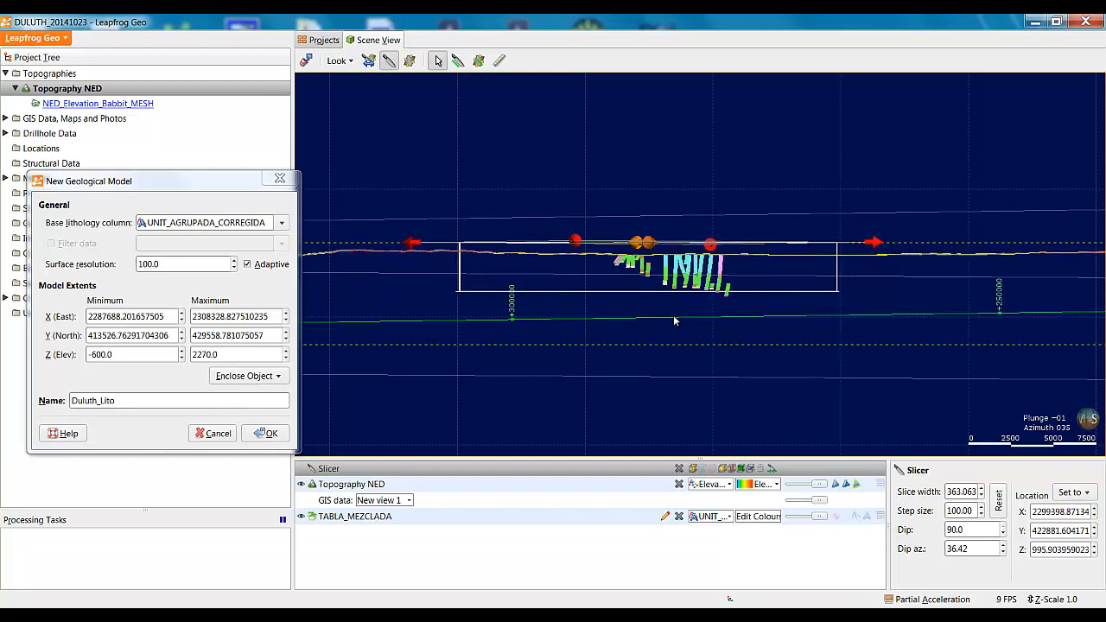
scroll(732, 335, "up", 3)
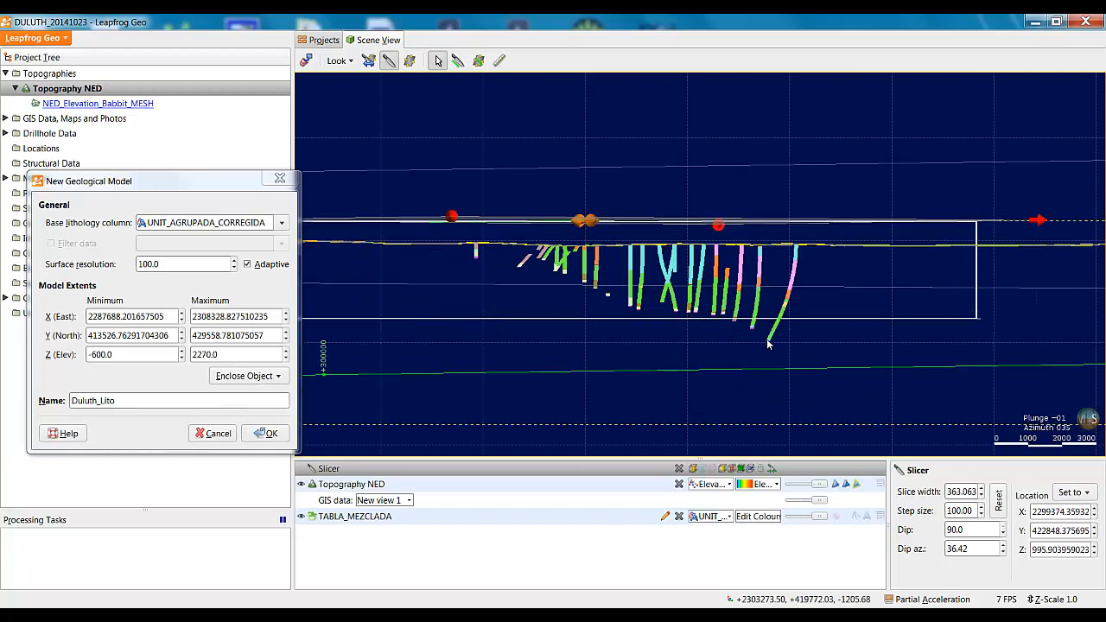
Lower the base of the model extents below the deepest drillhole by setting the minimum elevation to -1500
left_click(97, 355)
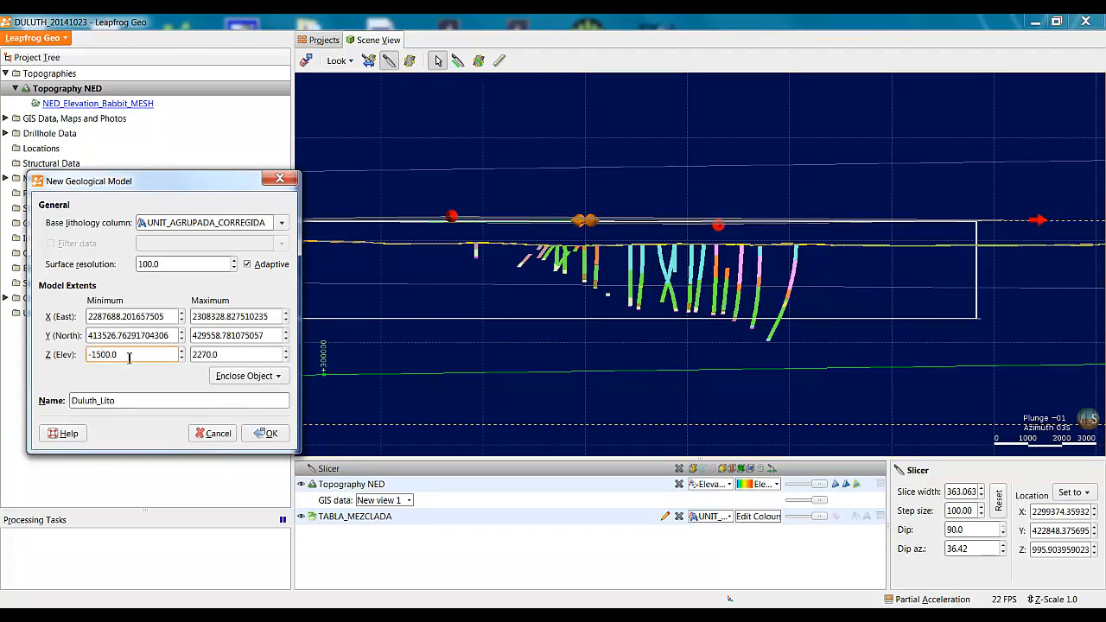
left_click(241, 355)
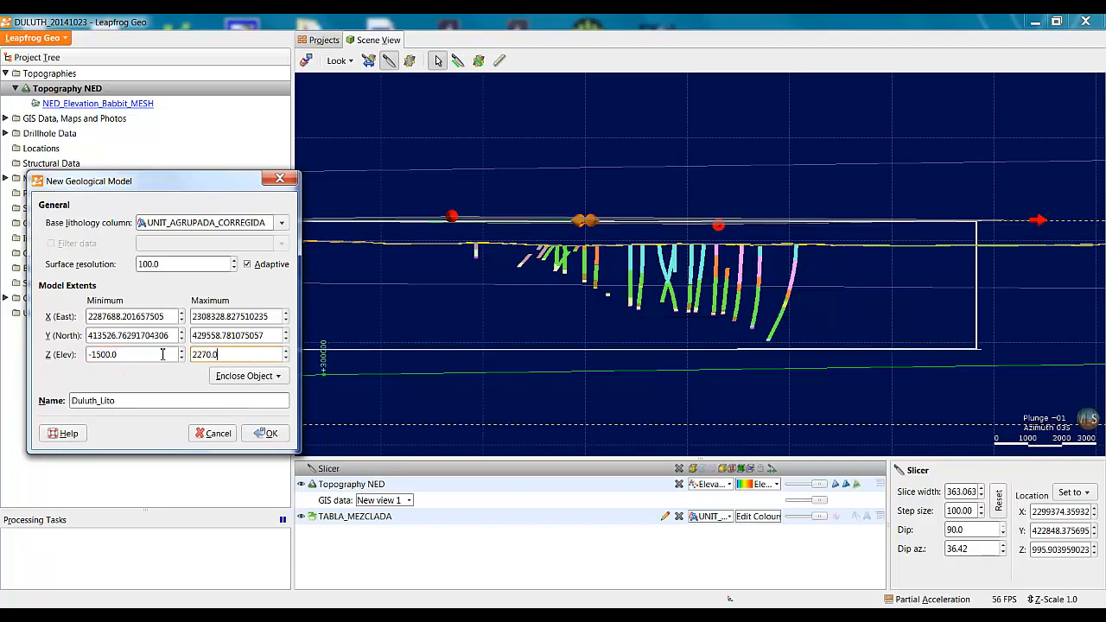
scroll(579, 338, "down", 3)
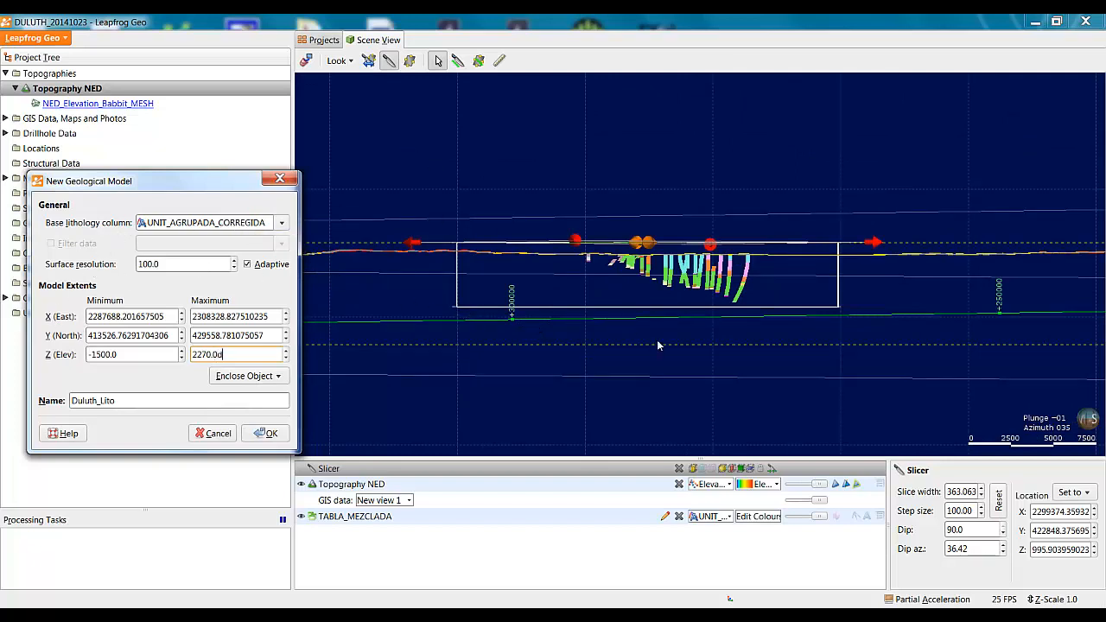
Remove the slice, view the scene from directly above, and hide the Topography NED surface
left_click_drag(683, 308, 667, 363)
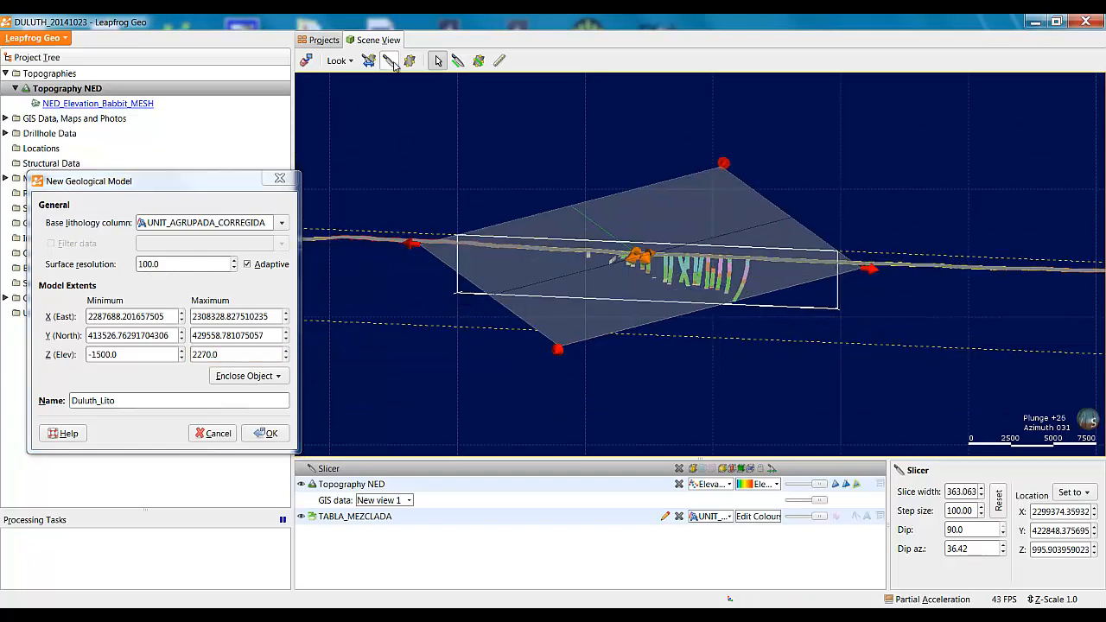
left_click(390, 61)
left_click_drag(666, 264, 652, 292)
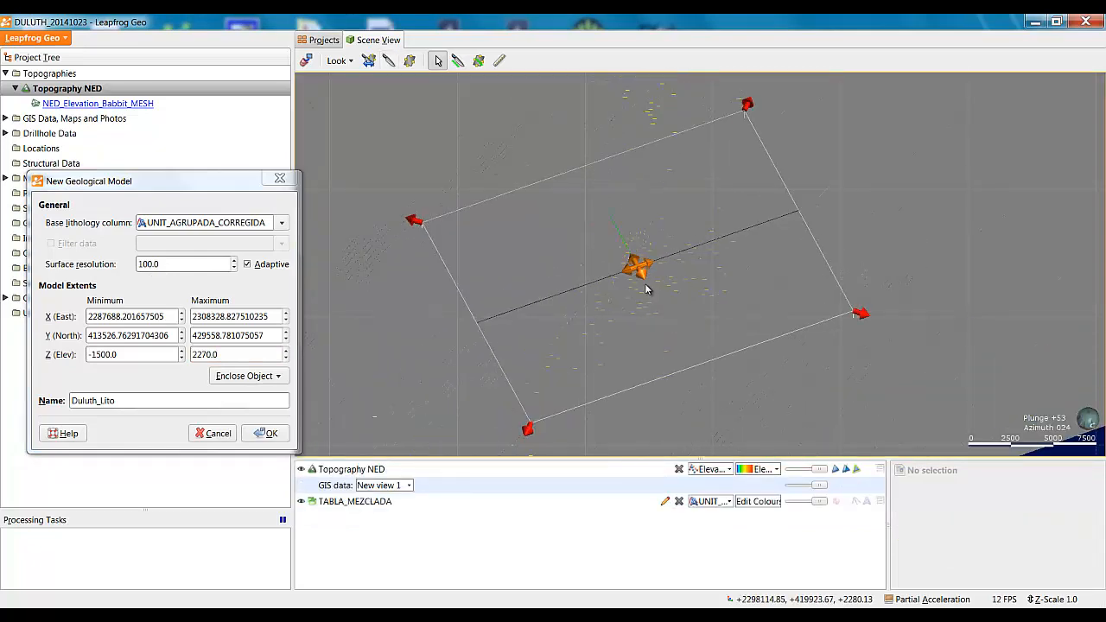
key("d")
left_click(302, 470)
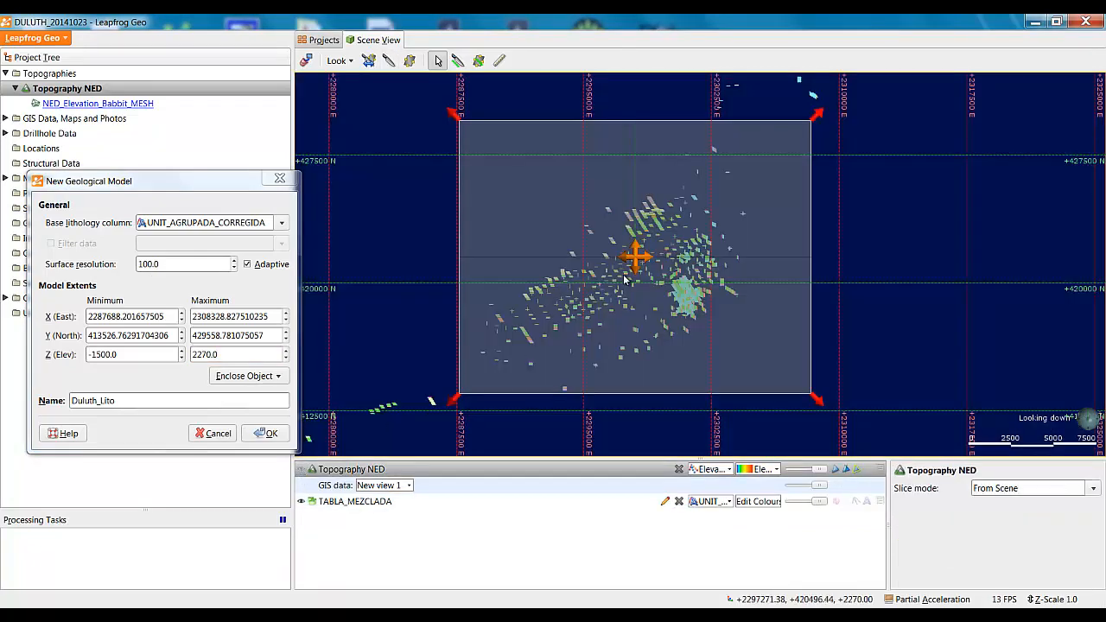
Resize the extents around the central drillholes to about X 2287485 to 2307754 and Y 413019 to 428781, and create the Duluth_Lito model
left_click_drag(815, 116, 801, 132)
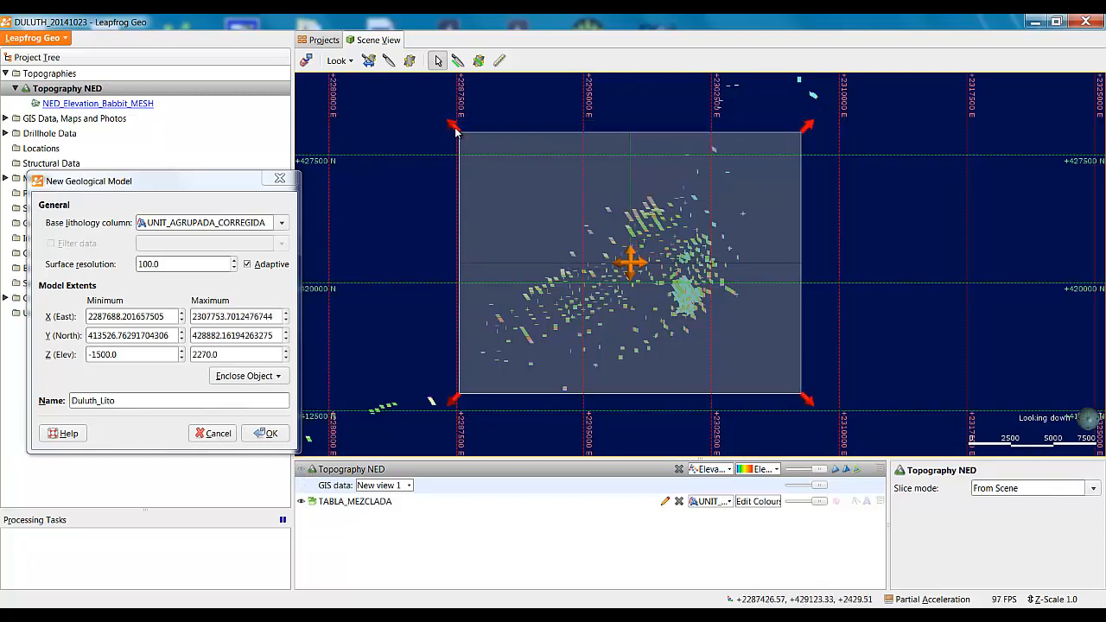
left_click_drag(456, 130, 461, 134)
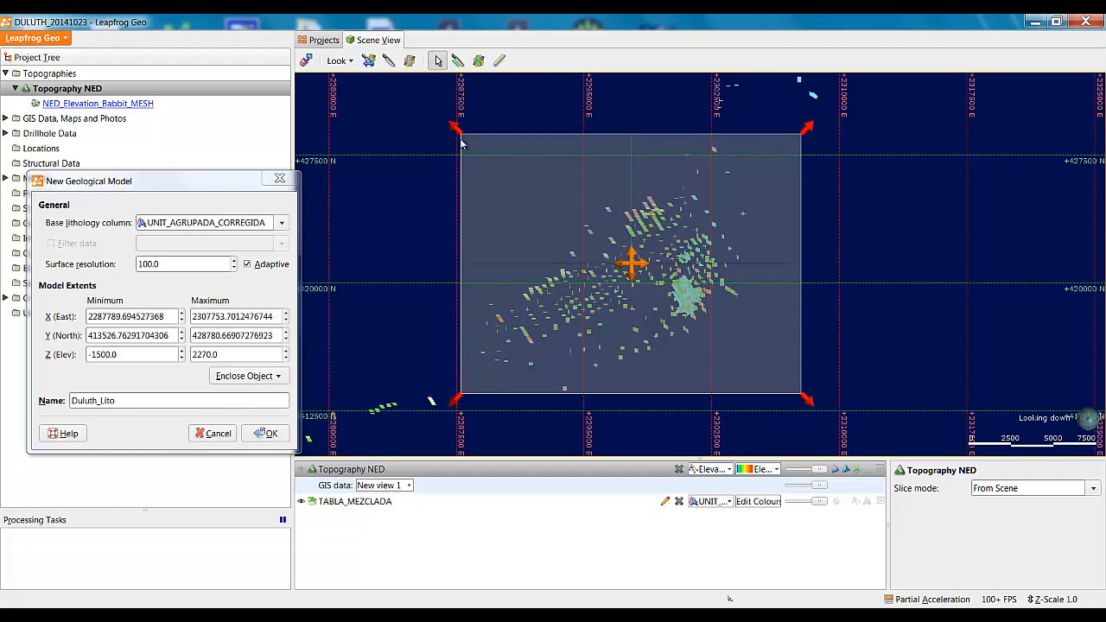
left_click_drag(465, 411, 460, 420)
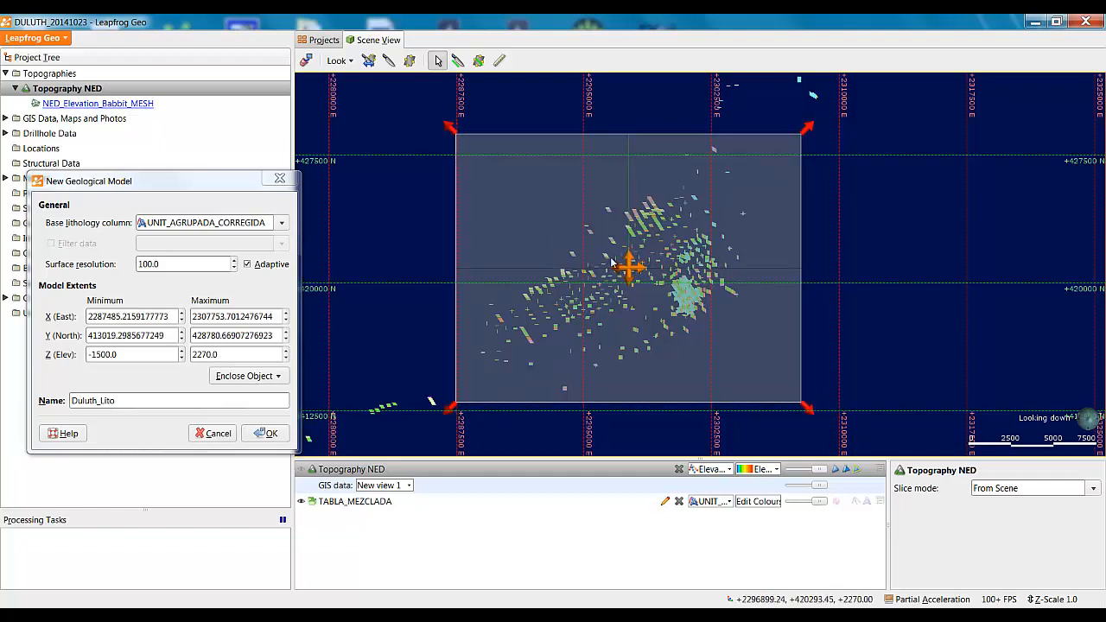
left_click(271, 434)
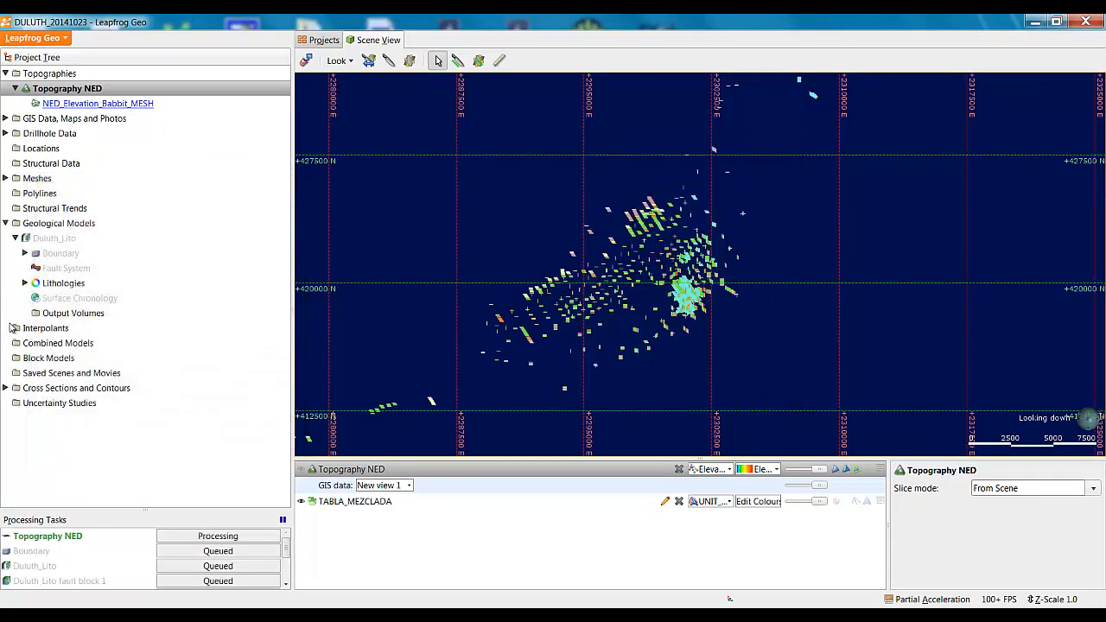
Look through the objects under the Duluth_Lito boundary and the boundary settings of the model without changing anything
left_click(24, 254)
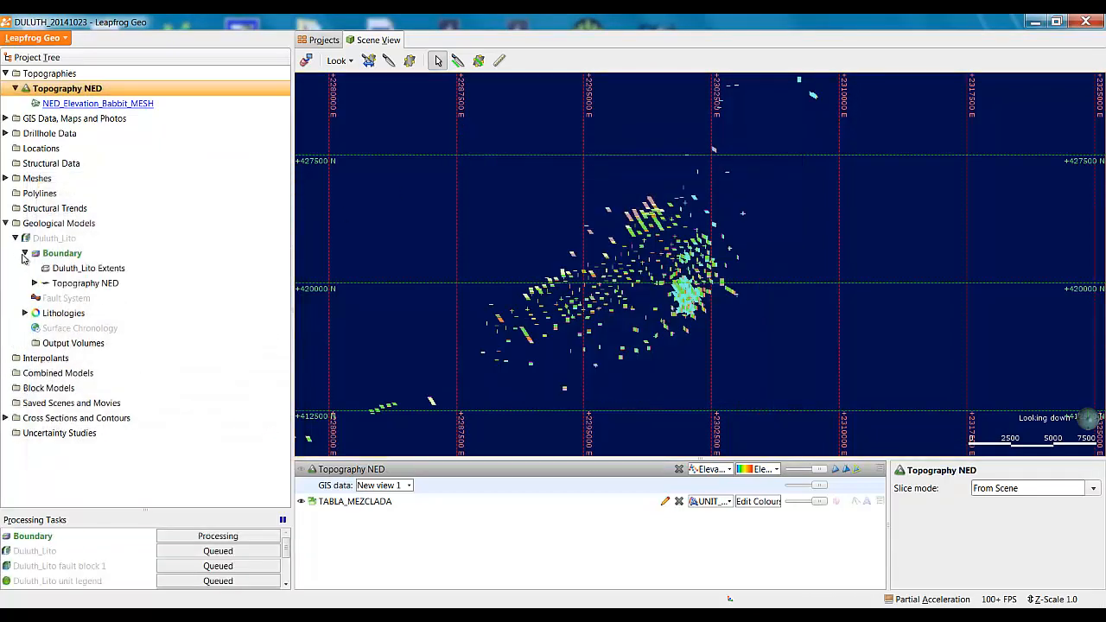
left_click(35, 283)
left_click(35, 283)
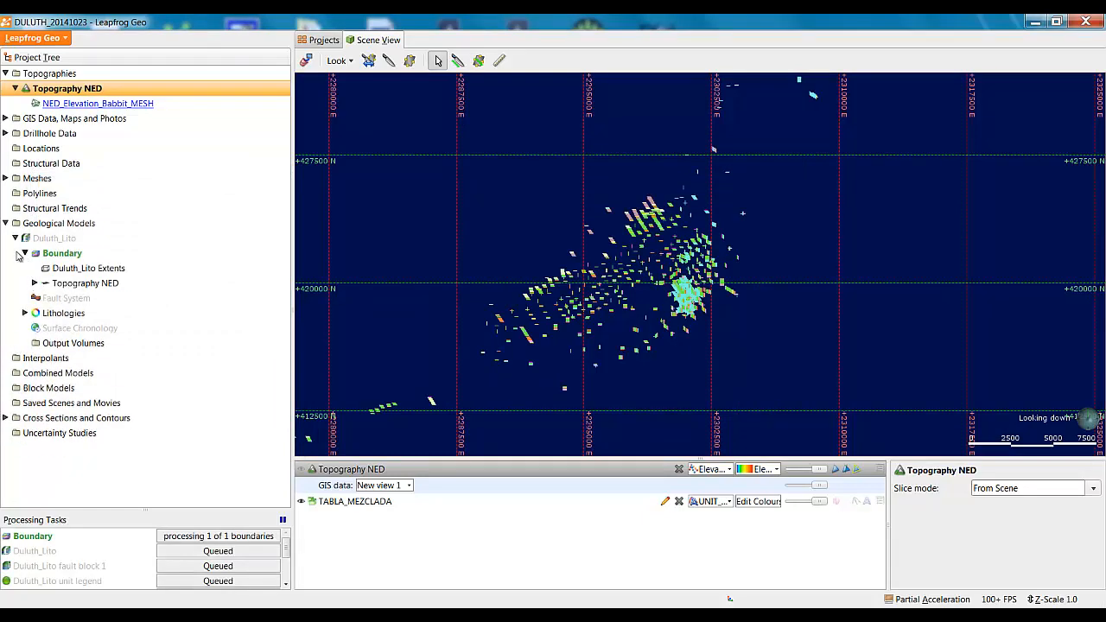
left_click(24, 253)
double_click(60, 239)
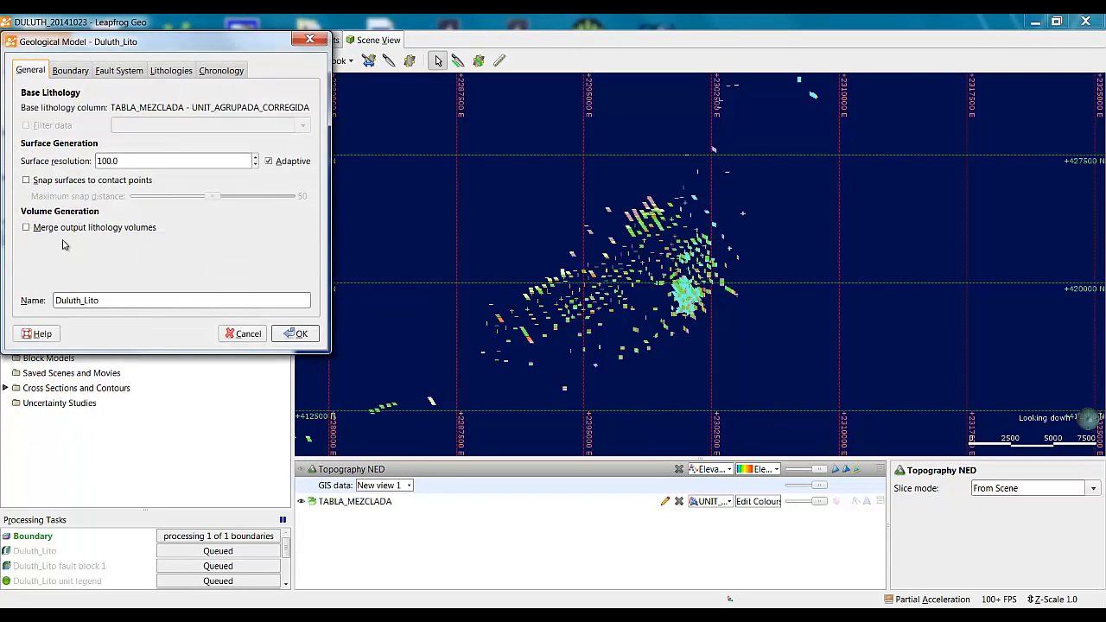
left_click(69, 70)
left_click(242, 334)
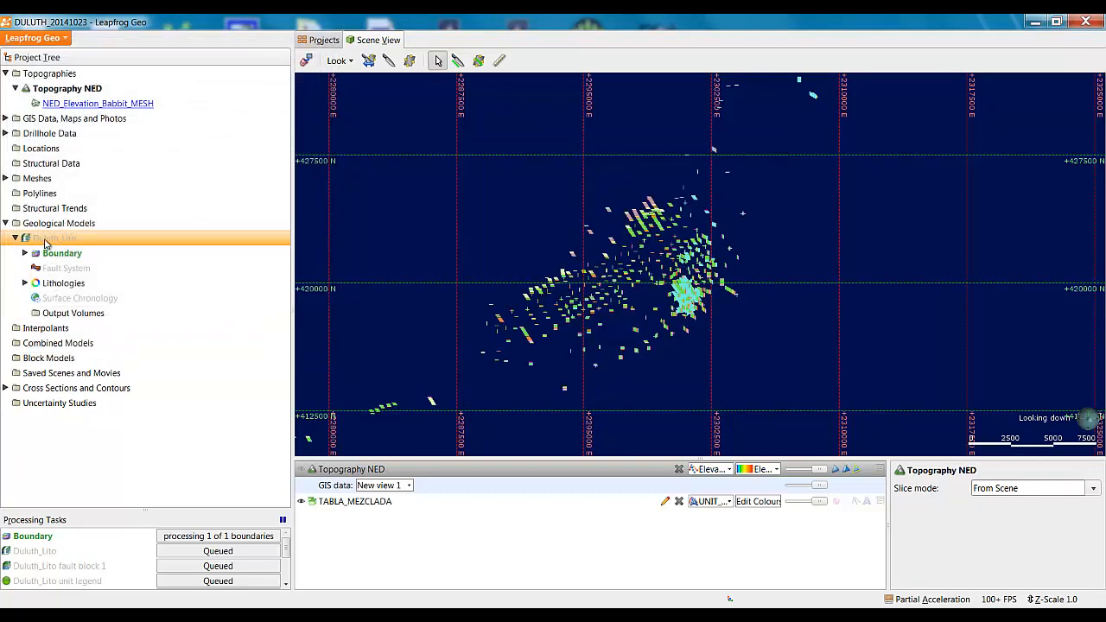
Add the Duluth_Lito Extents to the scene and examine from several angles how the box encloses the drillholes
left_click(27, 255)
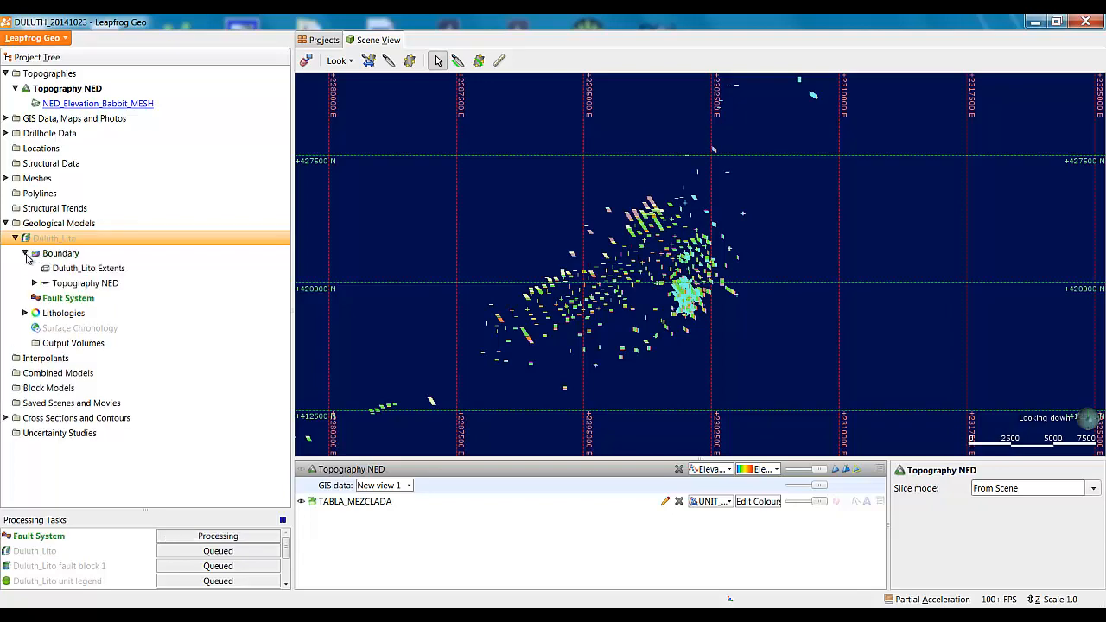
left_click_drag(95, 270, 688, 168)
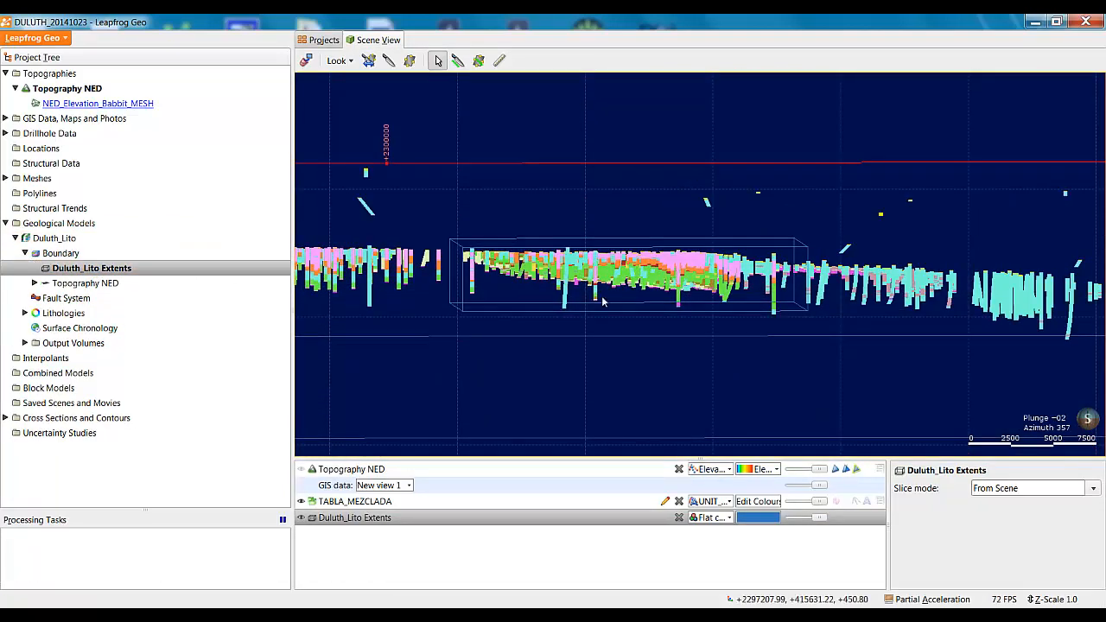
left_click_drag(603, 300, 572, 234)
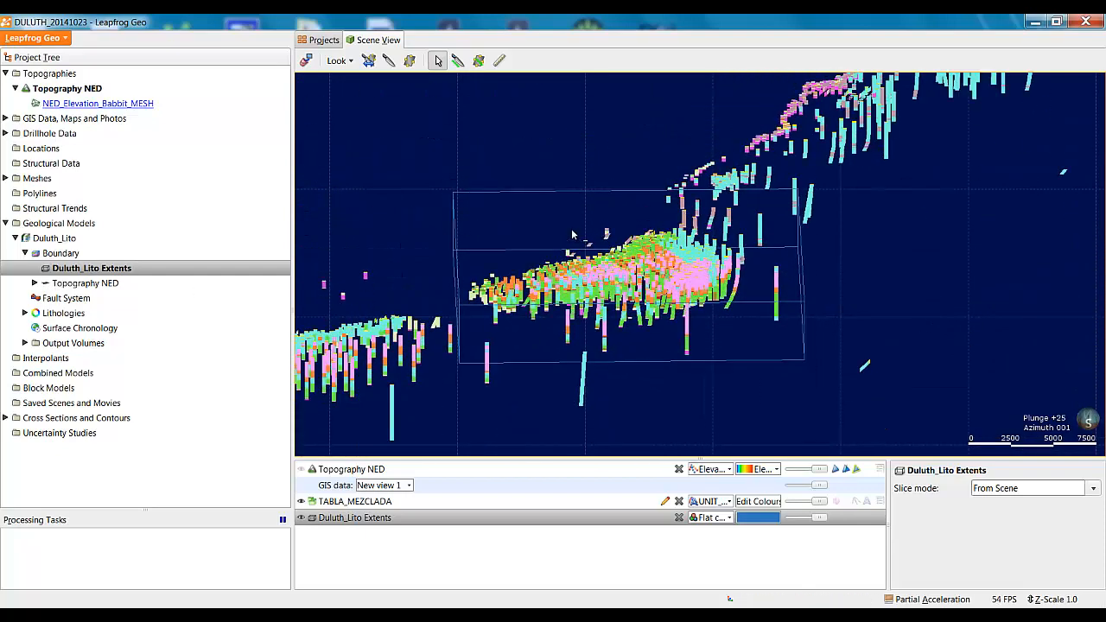
left_click_drag(655, 270, 452, 162)
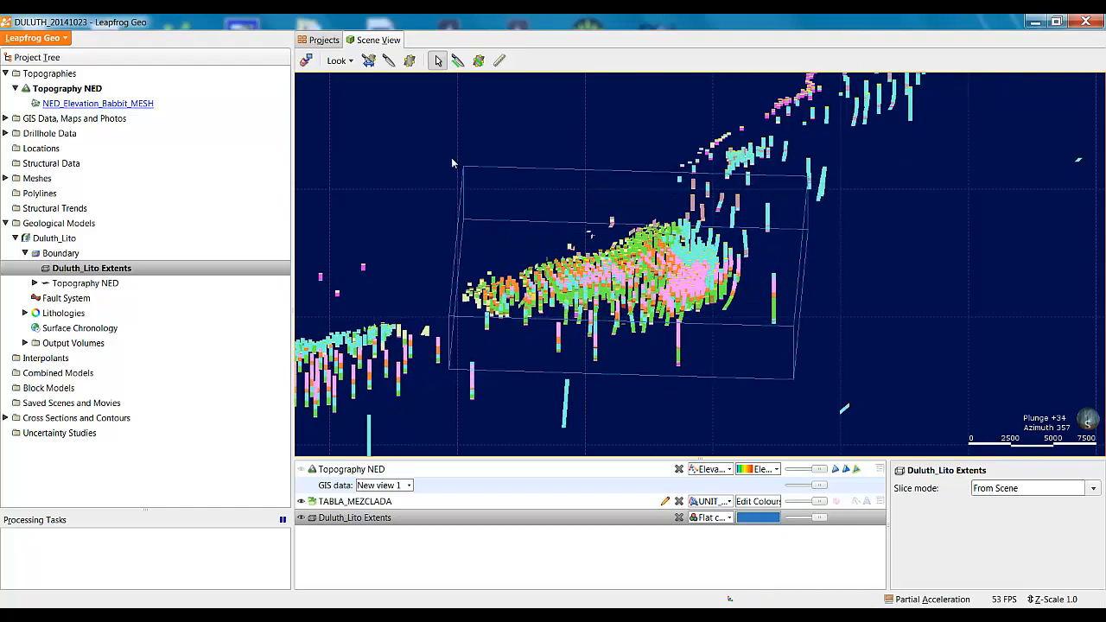
left_click_drag(446, 300, 611, 321)
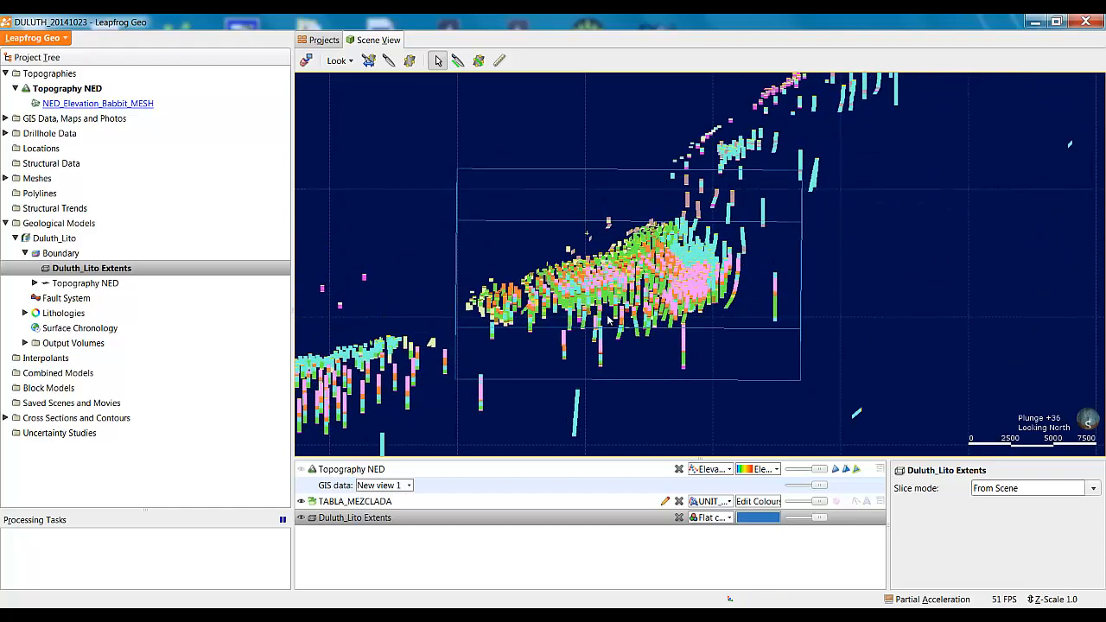
Clear the scene and display the Duluth_Lito boundary volume, examining its topographic top and its sides
left_click(306, 60)
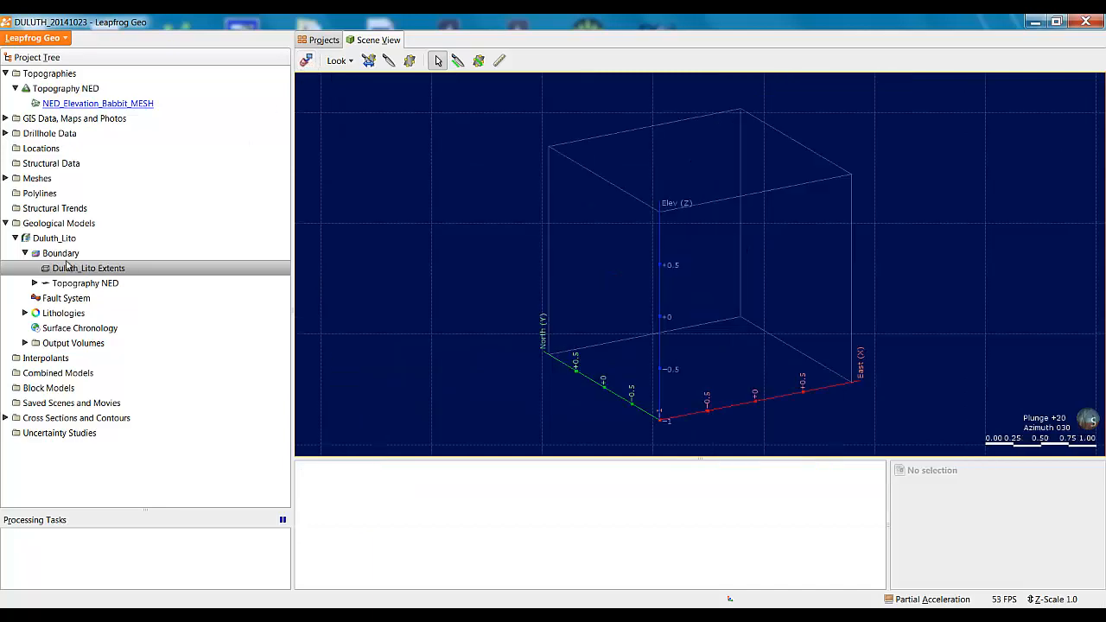
left_click_drag(60, 253, 680, 250)
left_click_drag(699, 312, 658, 291)
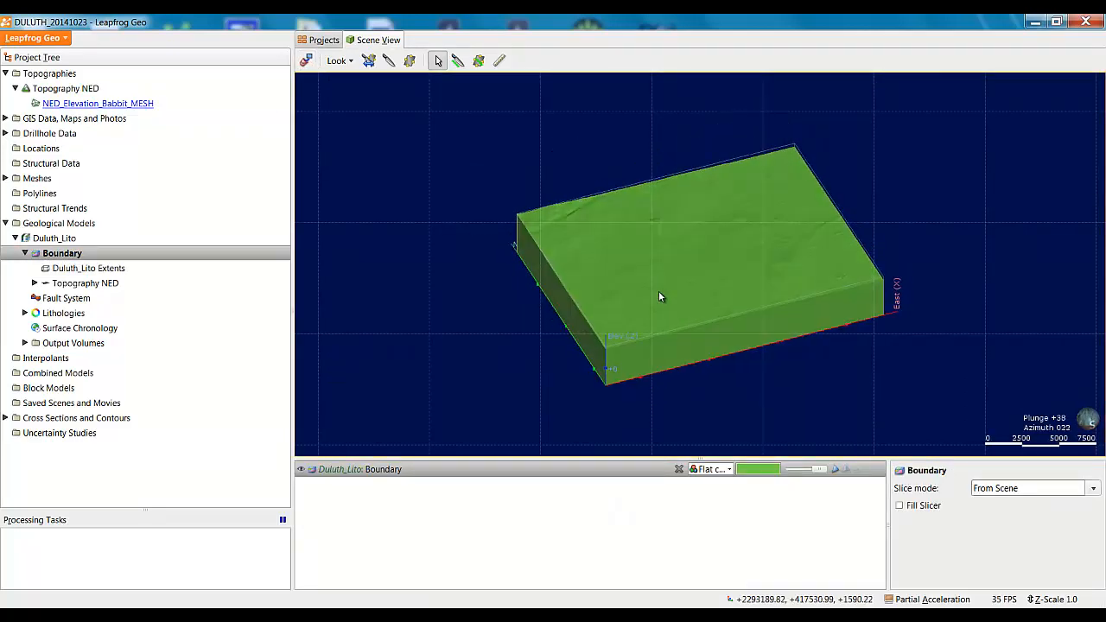
scroll(659, 291, "up", 5)
scroll(716, 322, "down", 5)
left_click_drag(775, 340, 649, 303)
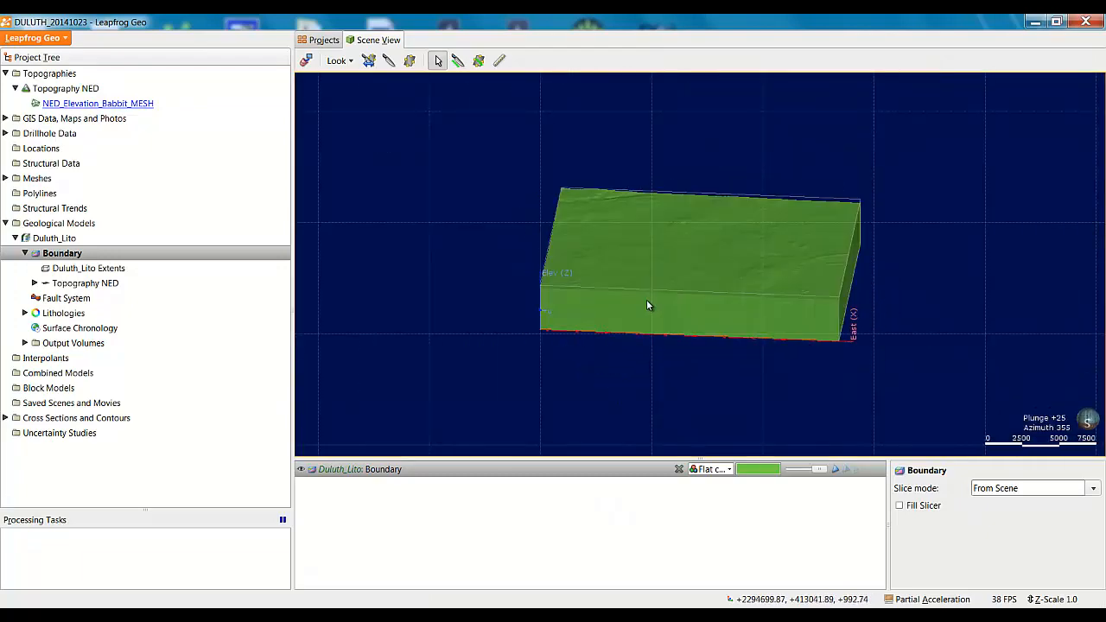
scroll(649, 303, "up", 5)
scroll(649, 303, "down", 5)
left_click_drag(514, 313, 782, 303)
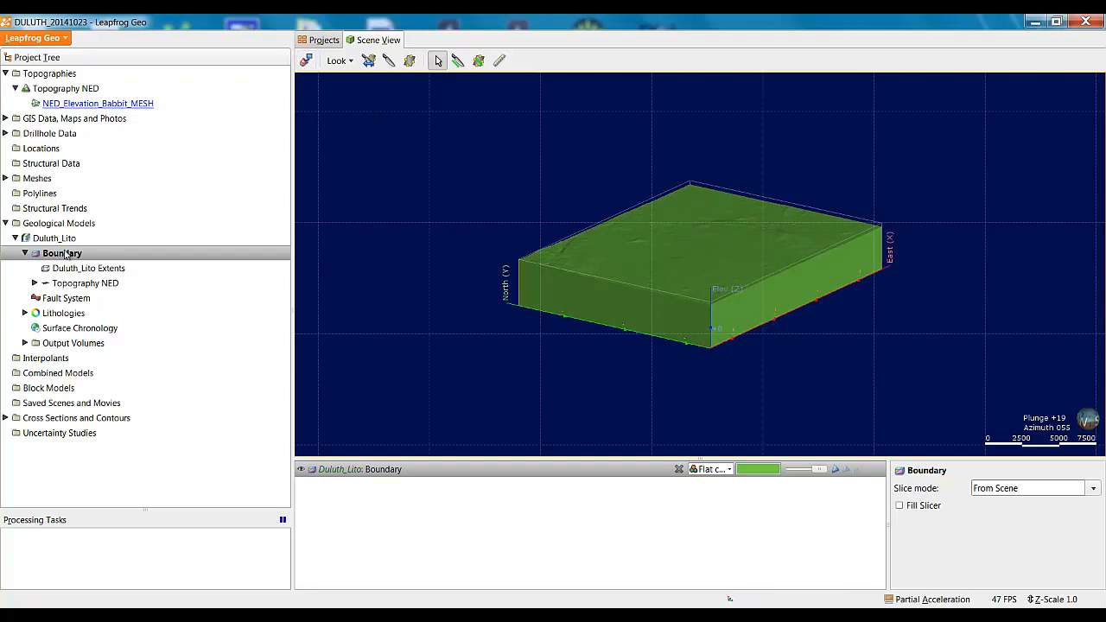
left_click(26, 254)
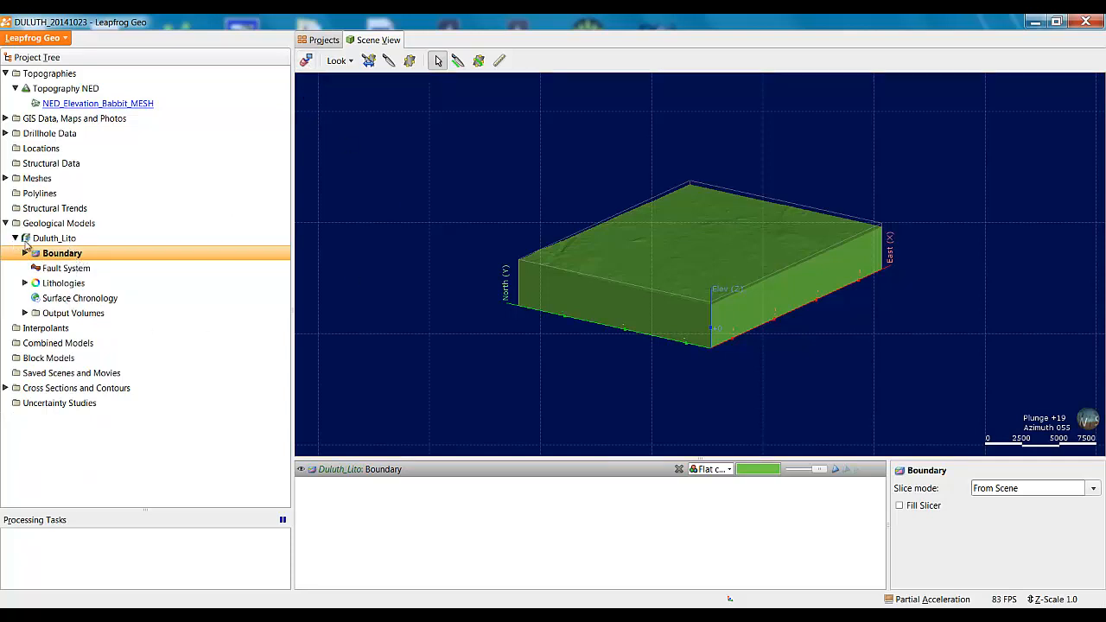
Enable snapping surfaces to contact points in the general settings of the Duluth_Lito model
left_click(74, 241)
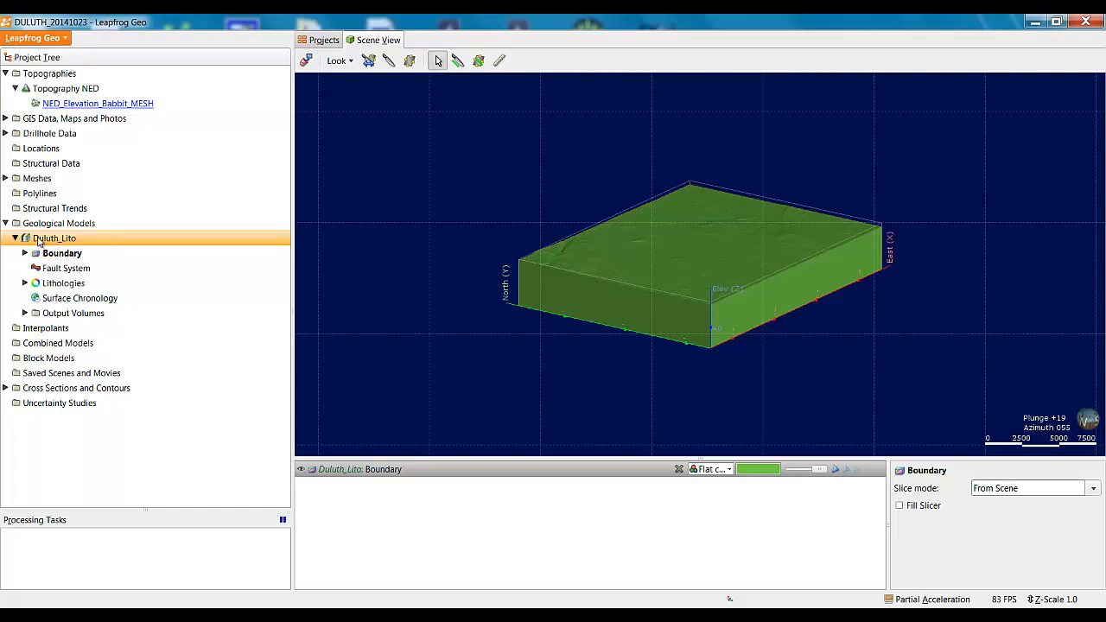
double_click(68, 241)
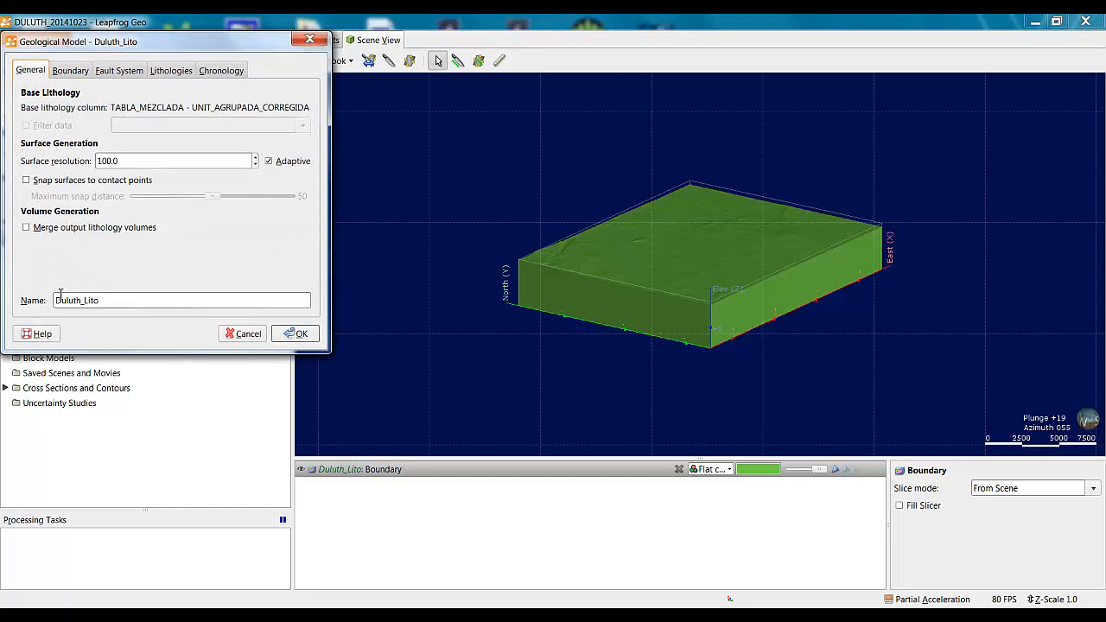
left_click_drag(125, 48, 366, 73)
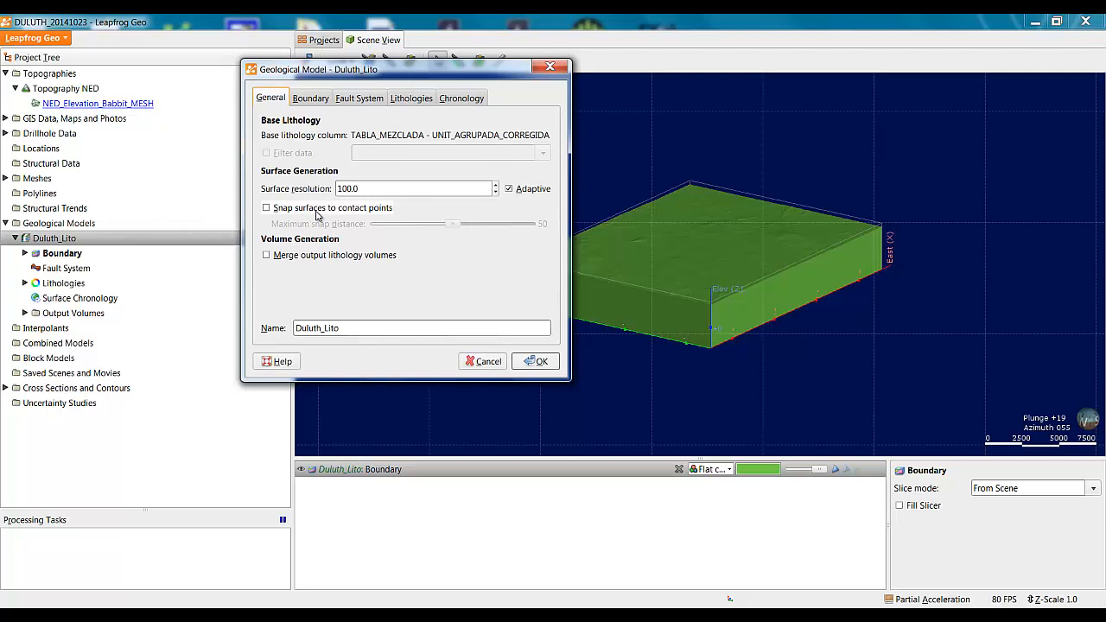
left_click(267, 208)
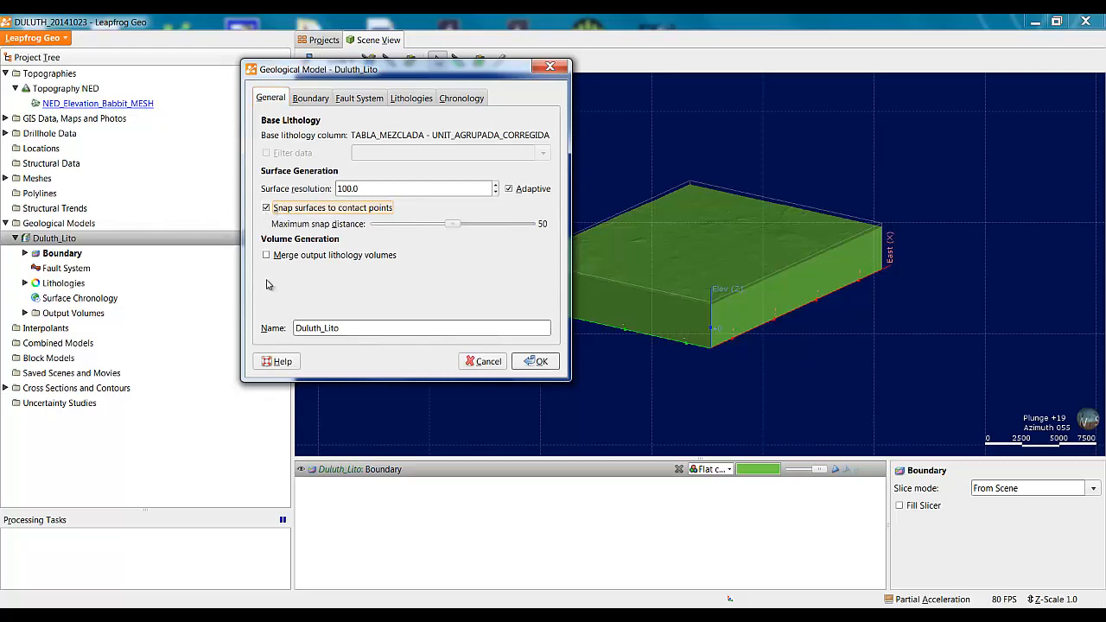
left_click(538, 361)
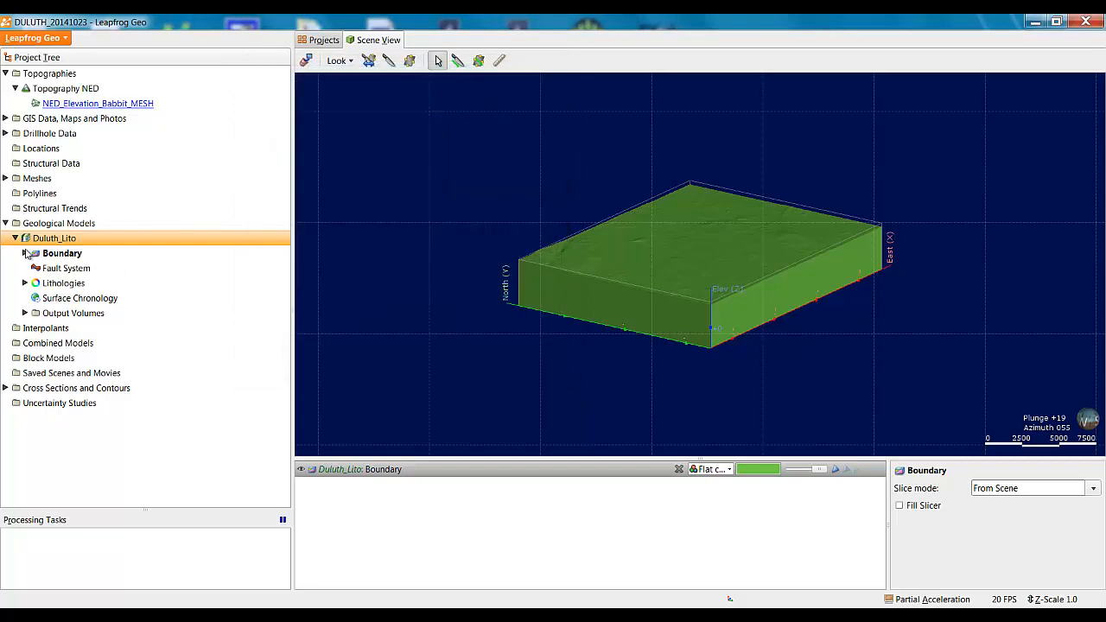
Review the extents and topography options of the Duluth_Lito boundary without changes, check its contents, and select the Fault System
double_click(78, 257)
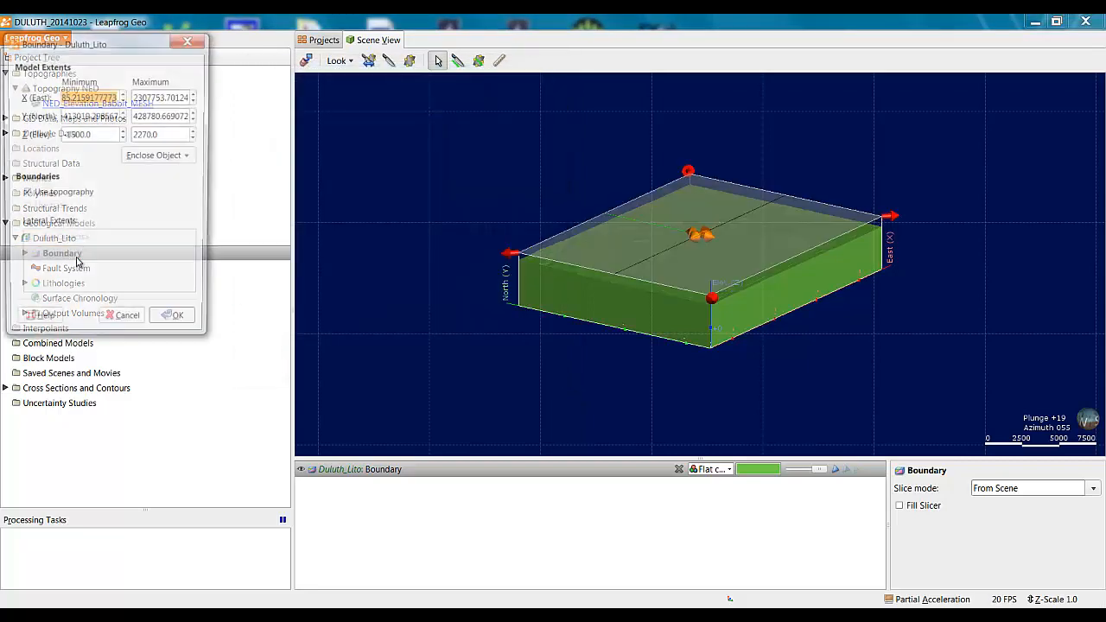
left_click_drag(605, 398, 704, 380)
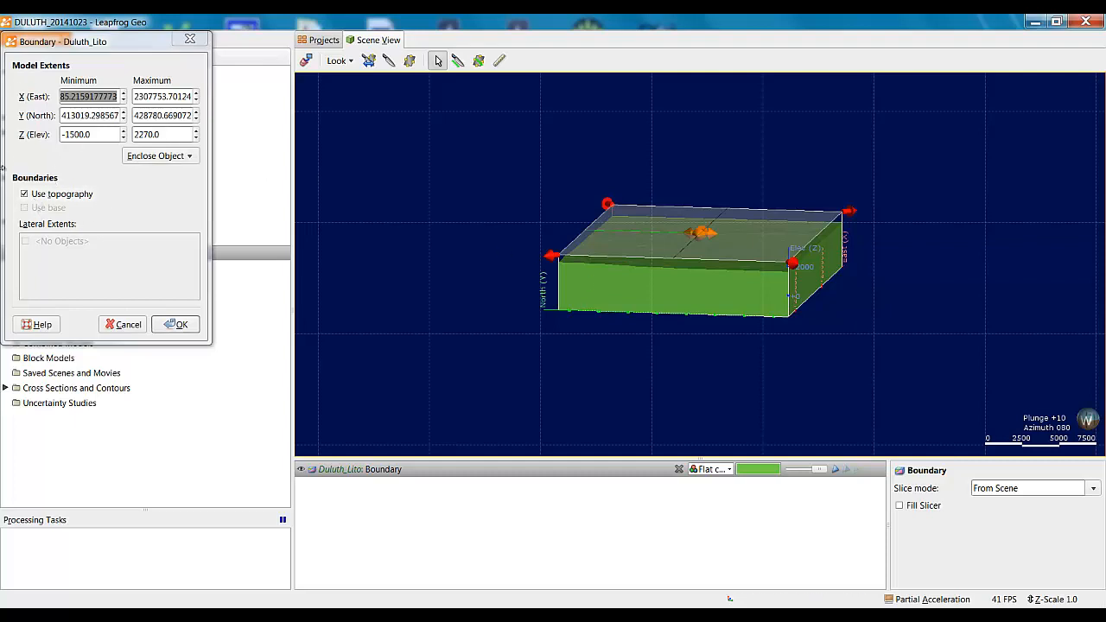
left_click(122, 324)
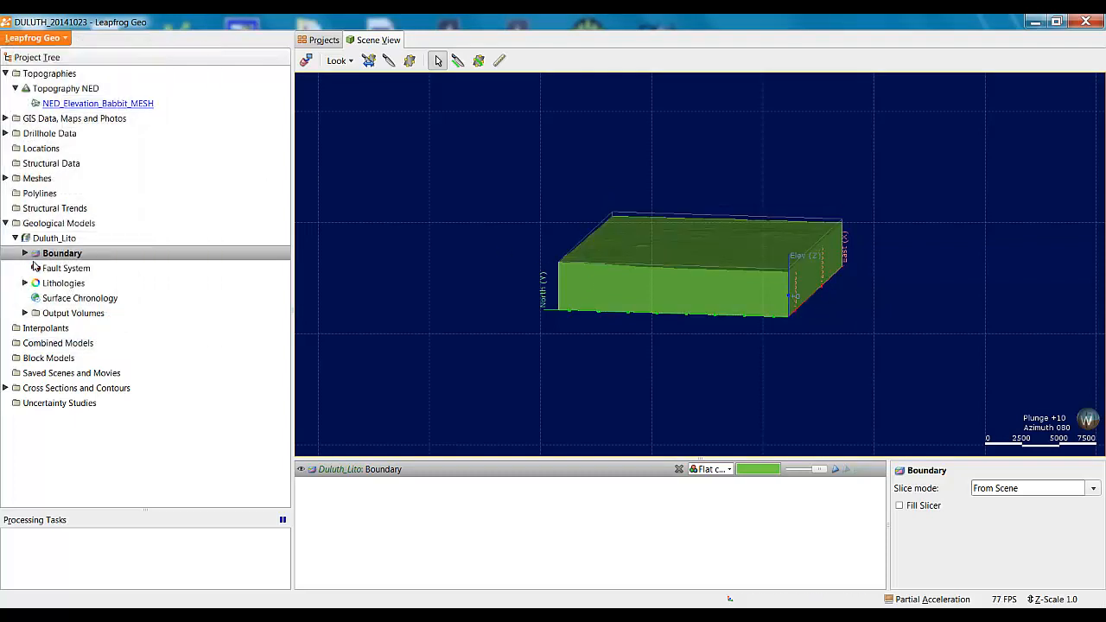
left_click(25, 254)
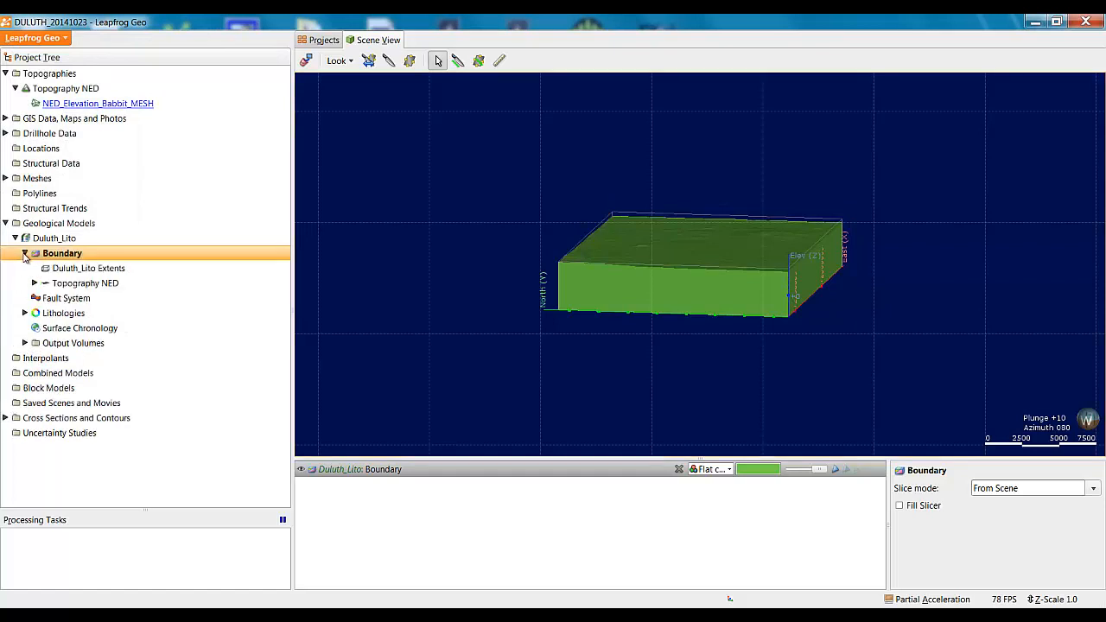
left_click(25, 253)
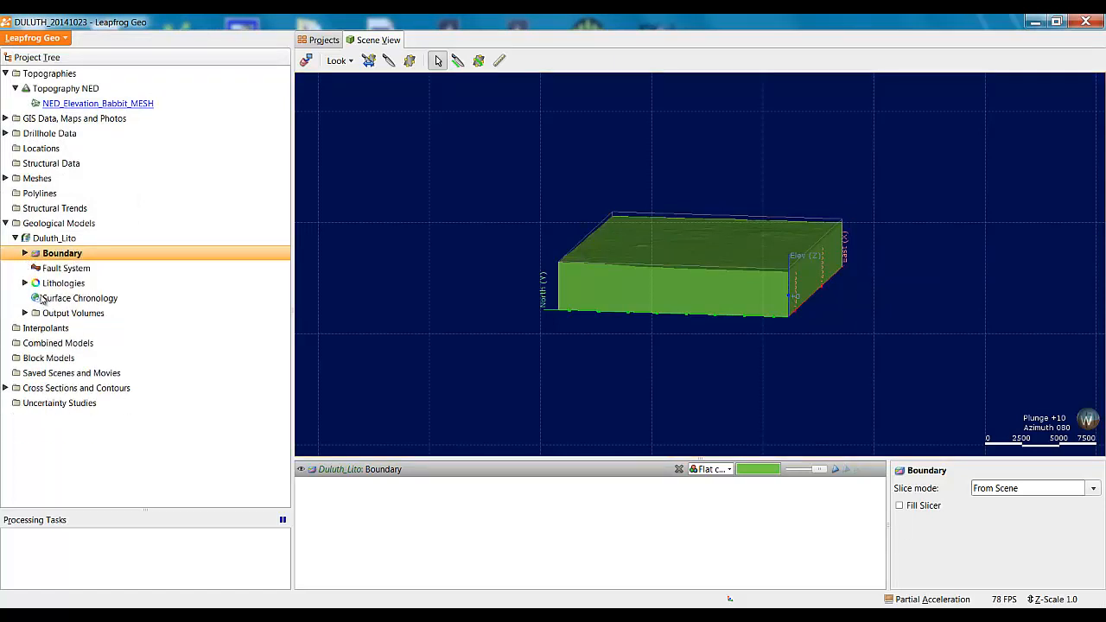
left_click(86, 271)
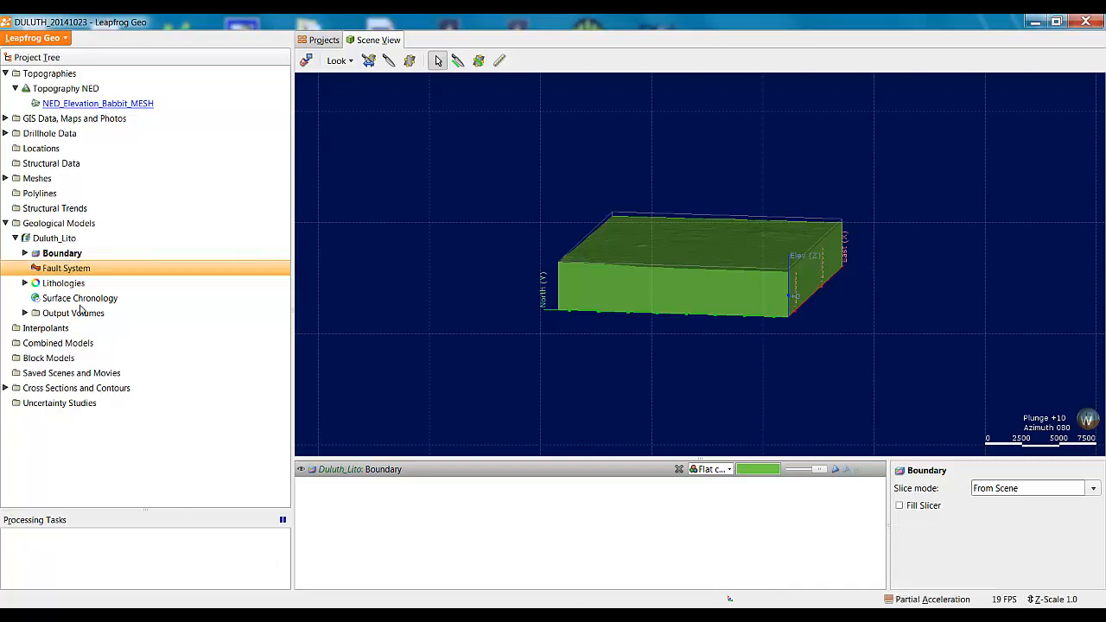
Open the Lithologies list of the Duluth_Lito model and enlarge it so that every lithology code fits
left_click(26, 284)
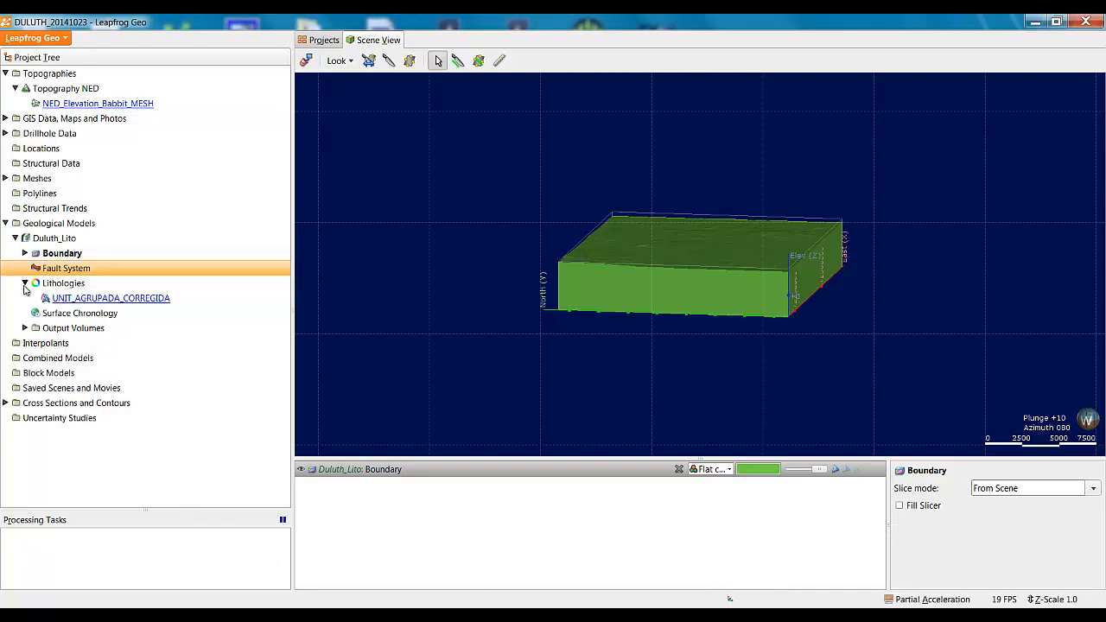
left_click(25, 285)
left_click(25, 285)
double_click(52, 283)
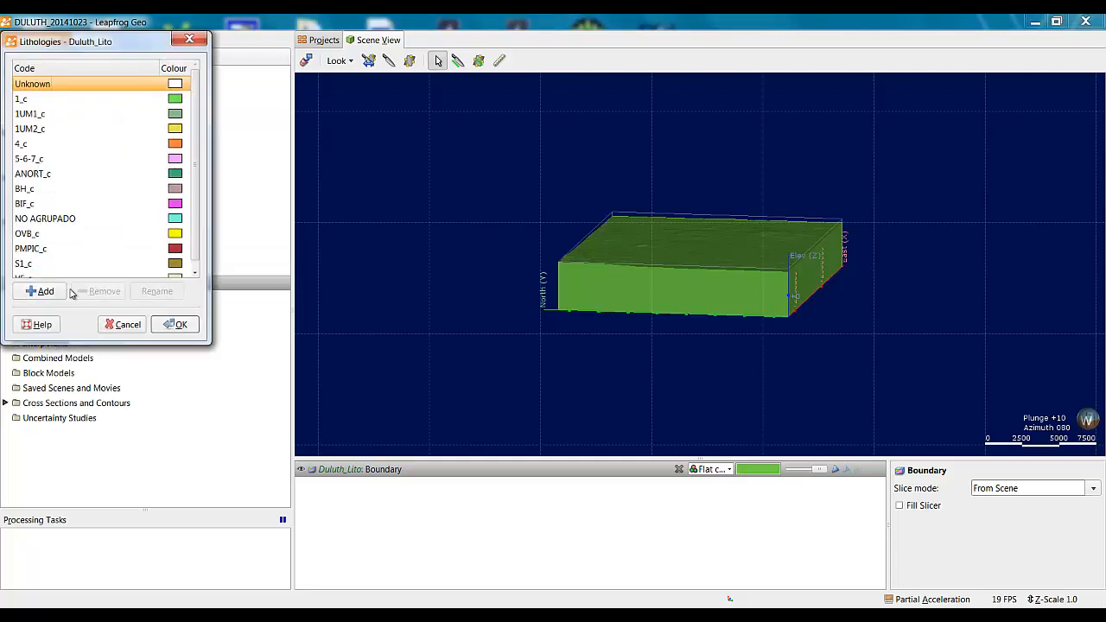
left_click_drag(95, 49, 421, 60)
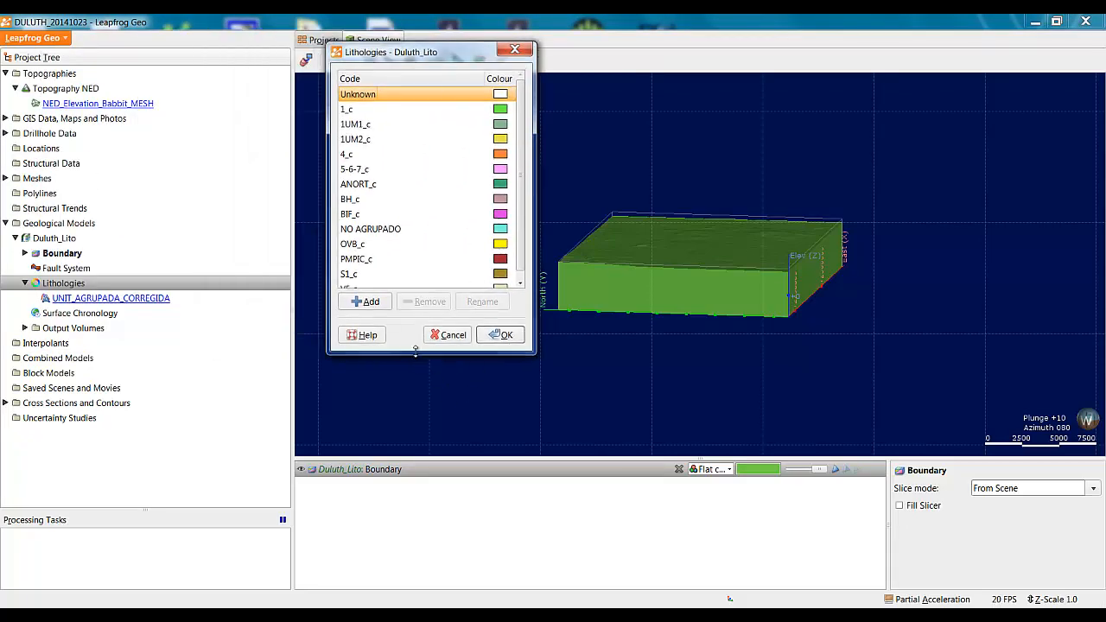
left_click_drag(416, 349, 418, 433)
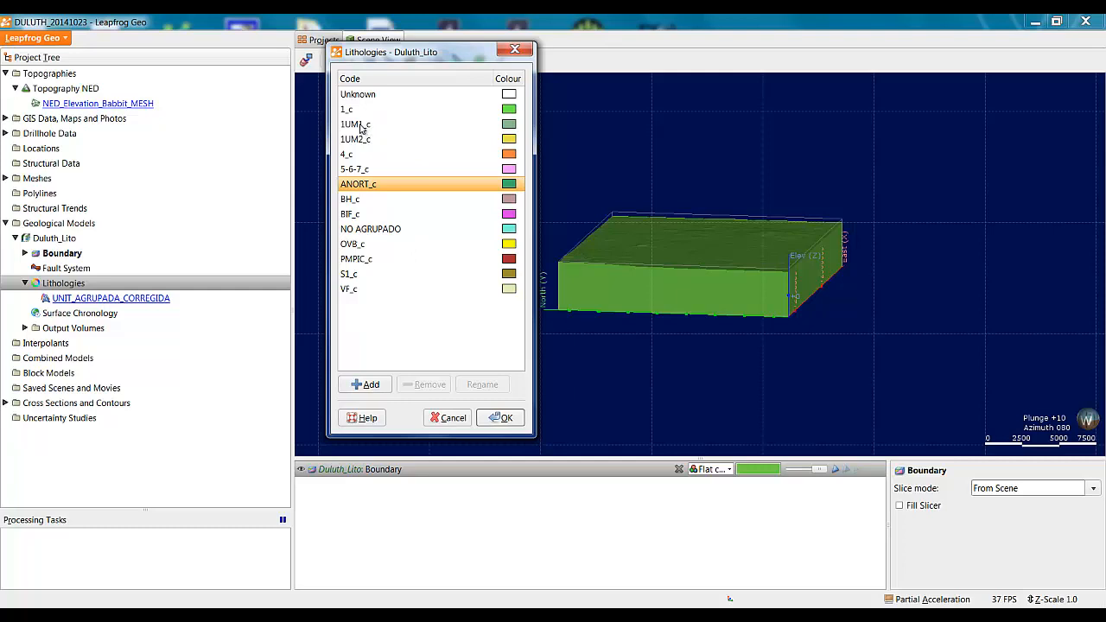
Go through the lithology codes from 1_c to BIF_c, close the list without changes, and collapse Lithologies
left_click_drag(361, 128, 354, 205)
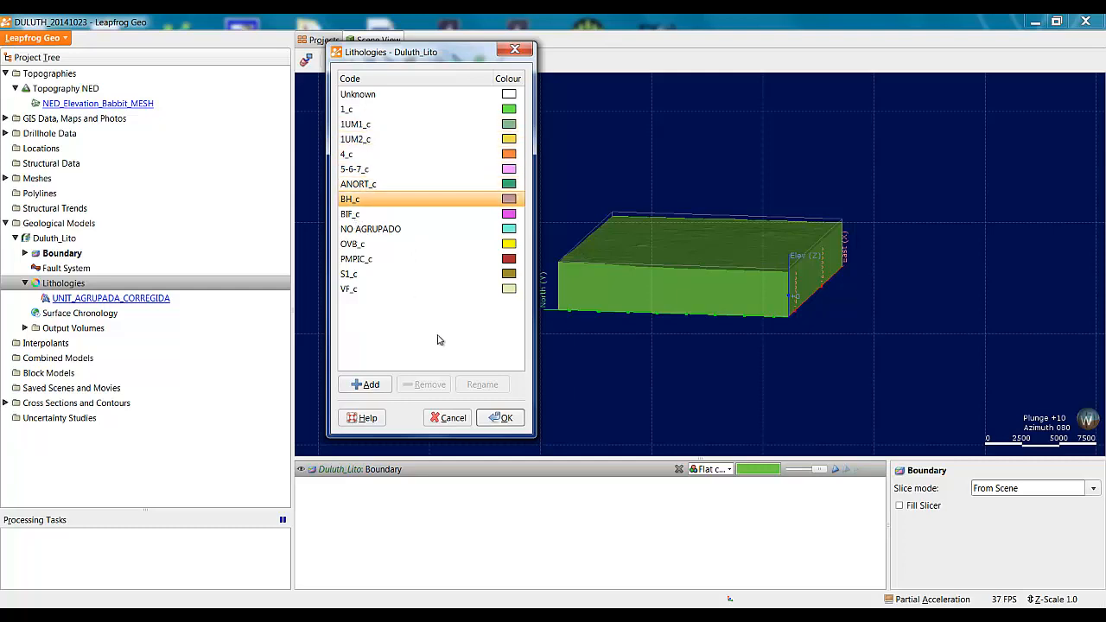
left_click(349, 215)
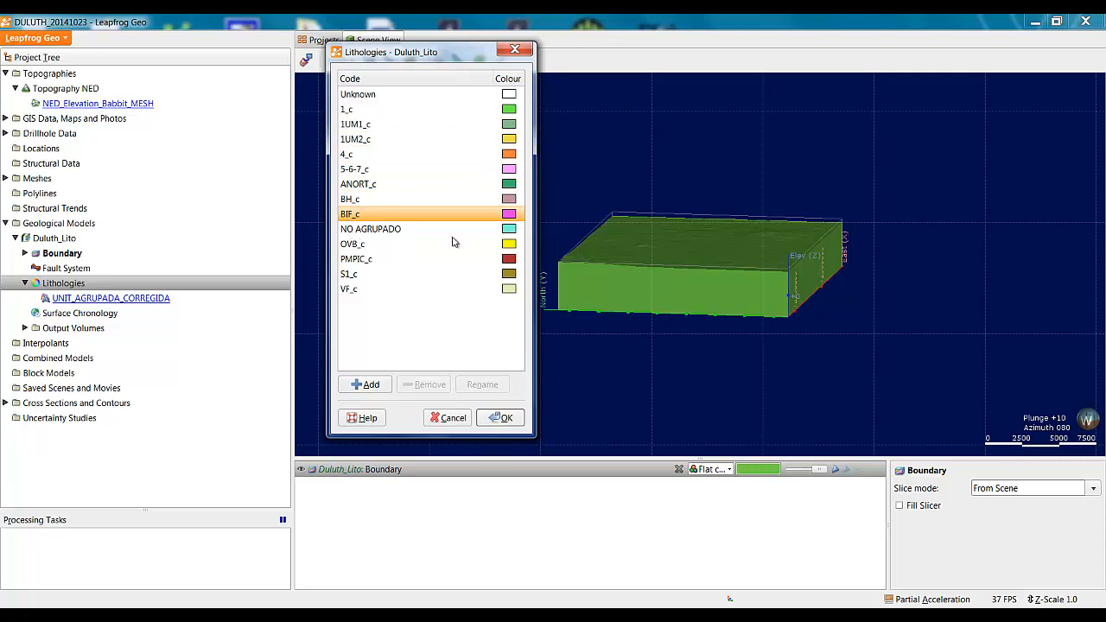
left_click(352, 111)
left_click(355, 125)
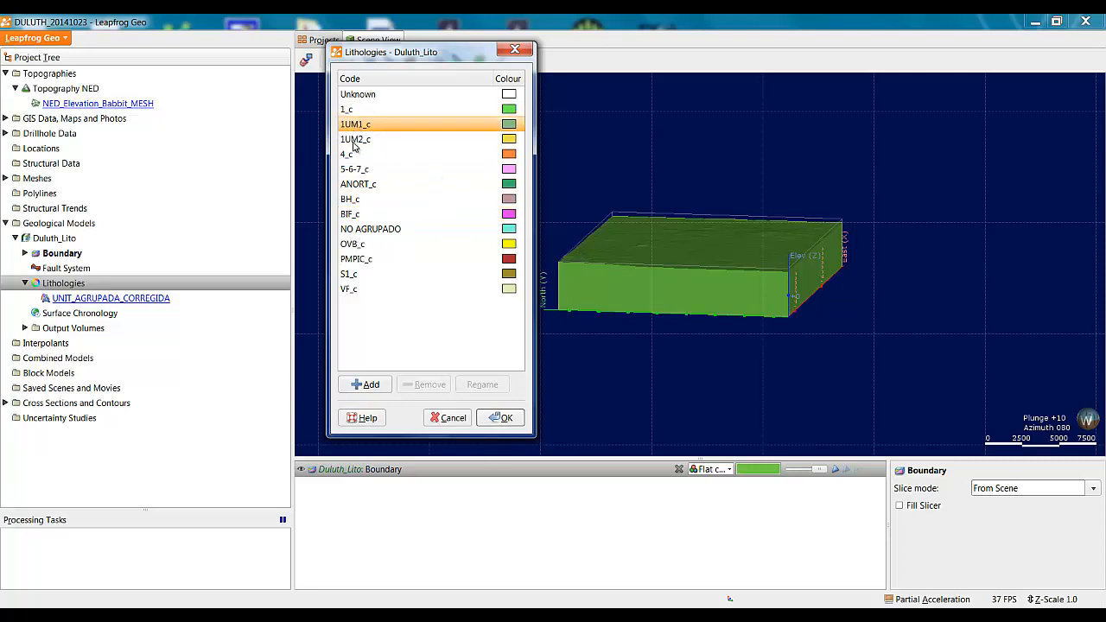
left_click(352, 140)
left_click(352, 155)
left_click(353, 170)
left_click(353, 184)
left_click(353, 199)
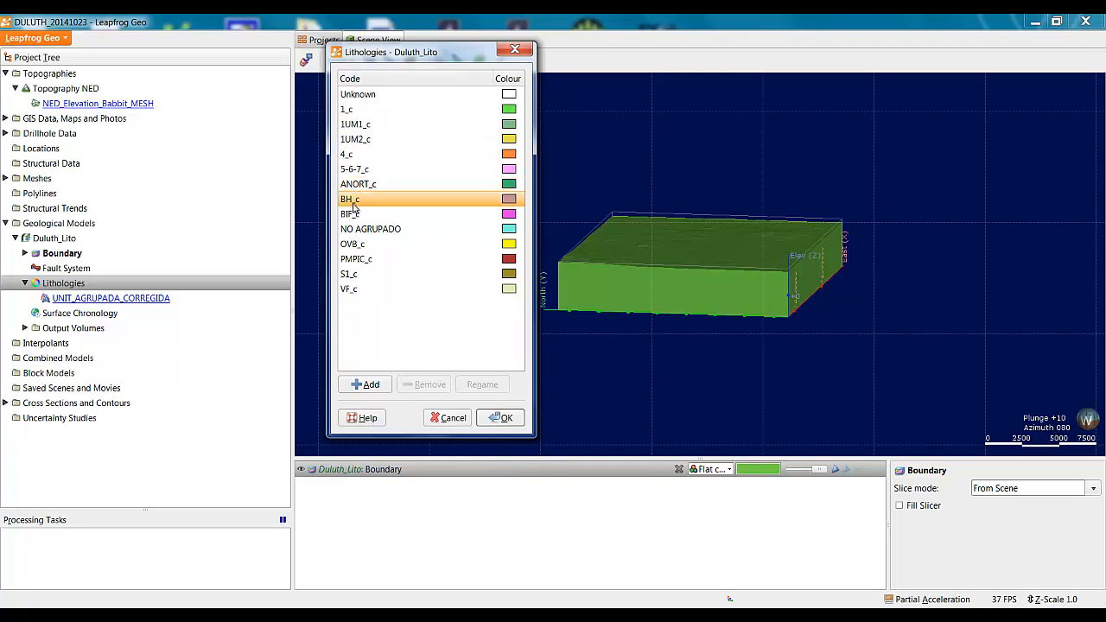
left_click(501, 418)
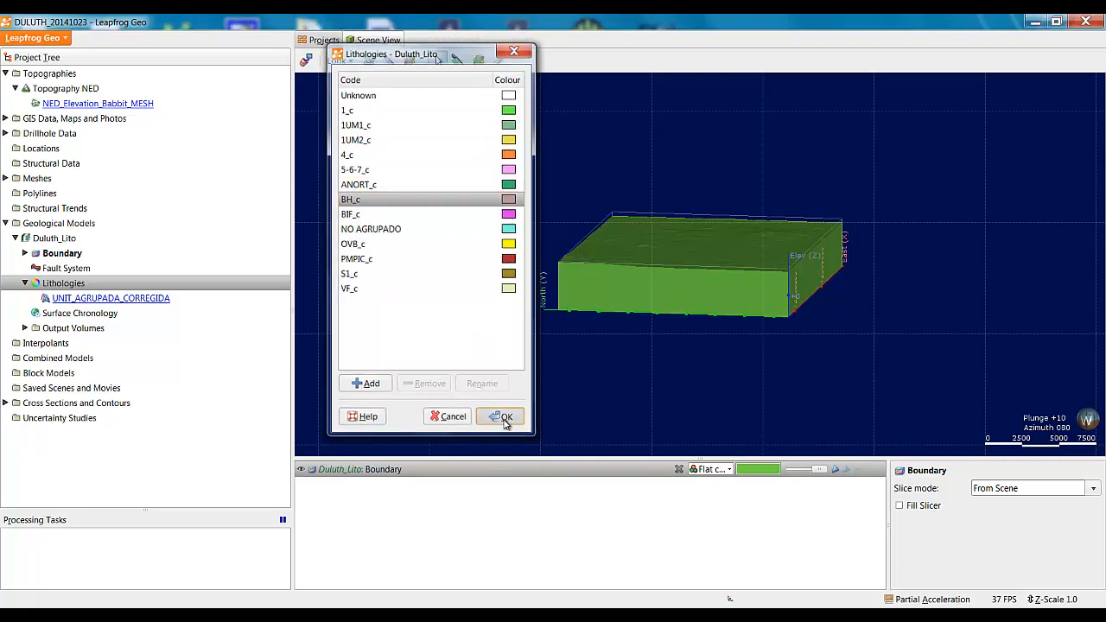
left_click(25, 283)
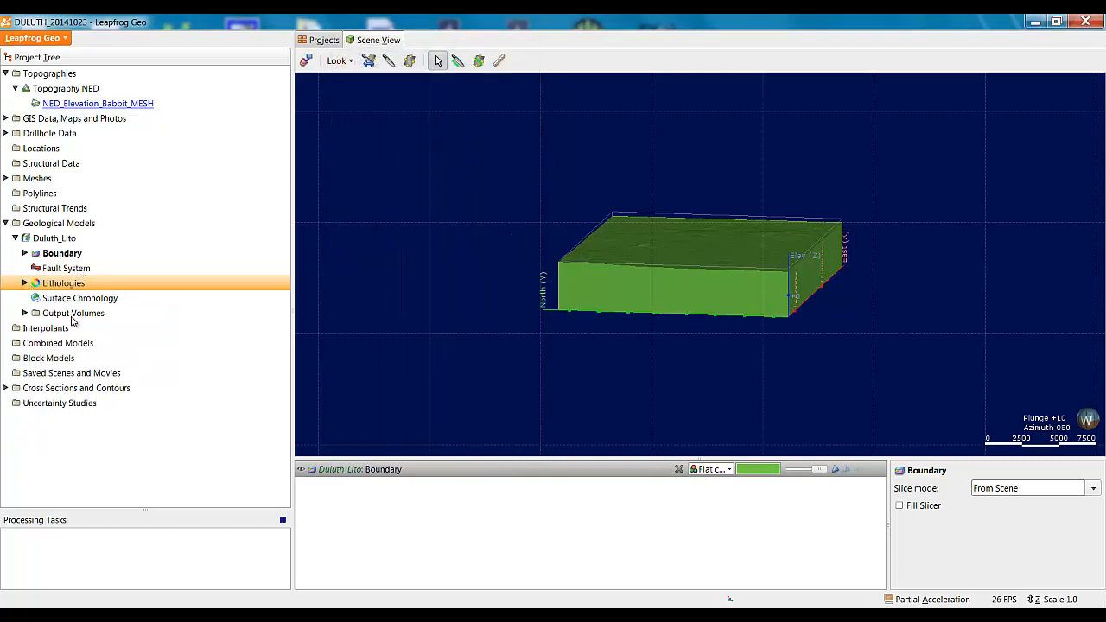
Add the Unknown output volume of Duluth_Lito to the scene with the Boundary hidden, and examine its shape
left_click(25, 313)
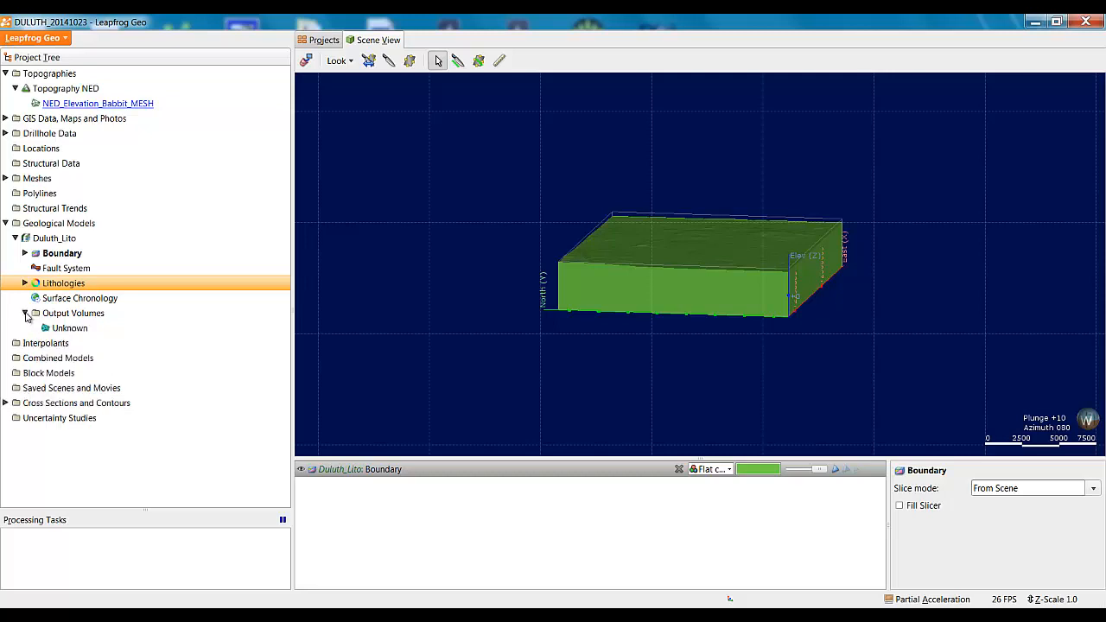
left_click(99, 318)
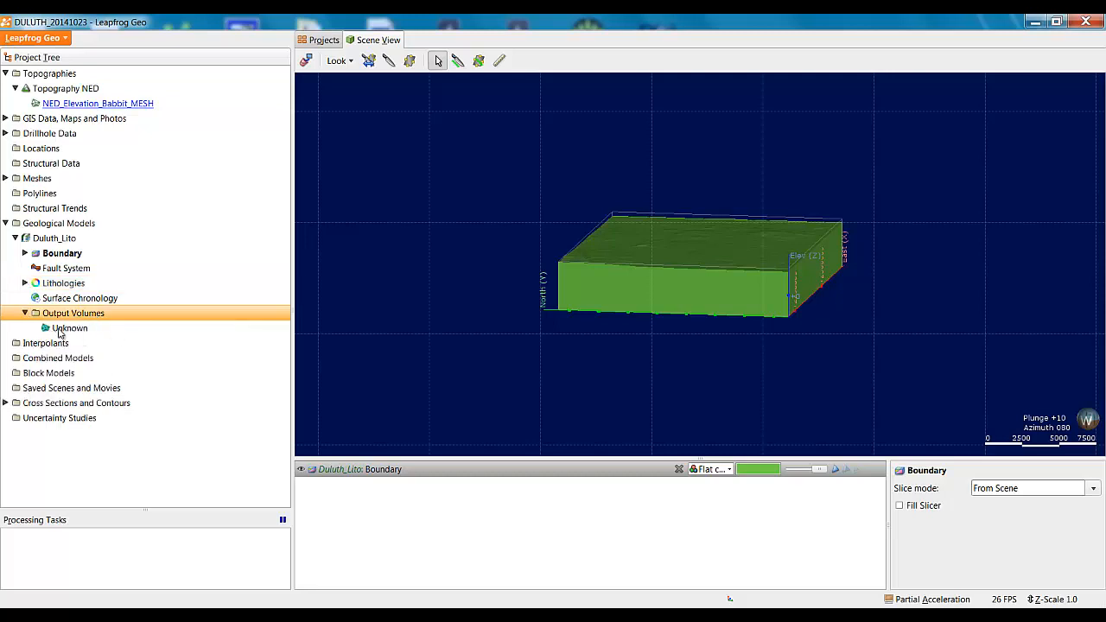
left_click(59, 329)
left_click(67, 318)
left_click_drag(71, 328, 682, 371)
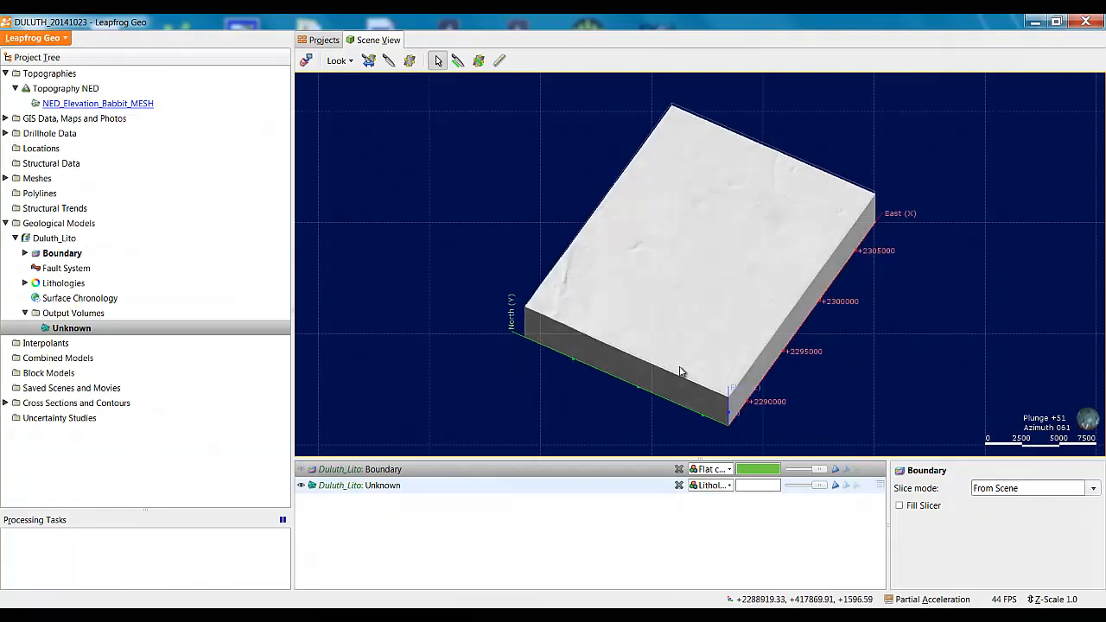
scroll(680, 371, "up", 3)
scroll(679, 371, "down", 5)
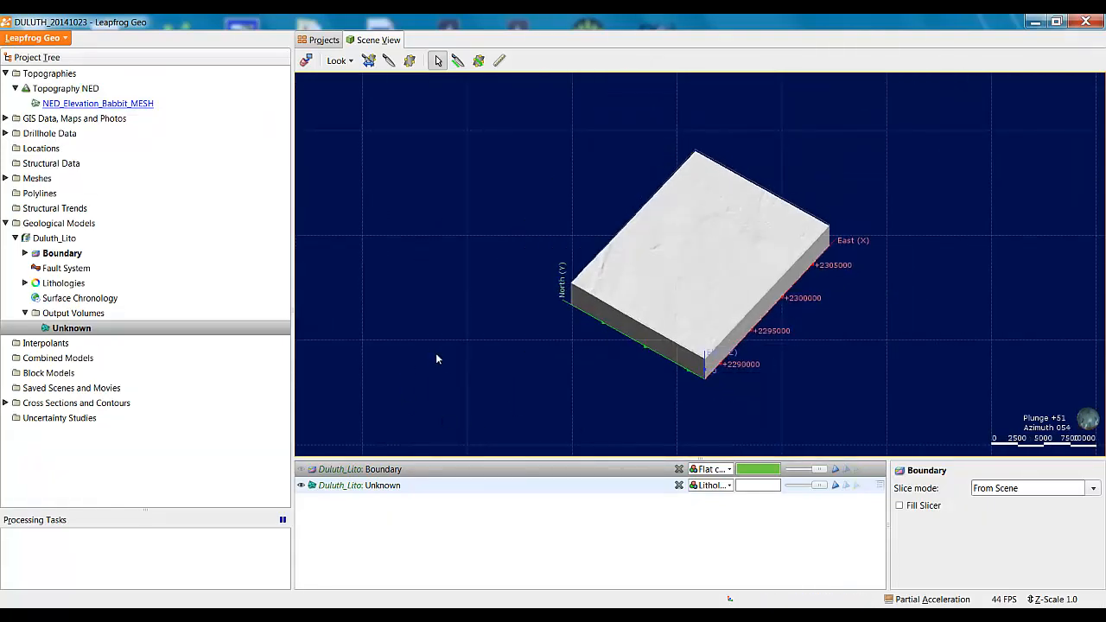
Select the Surface Chronology of Duluth_Lito and examine the Unknown volume from a low side angle
left_click(66, 300)
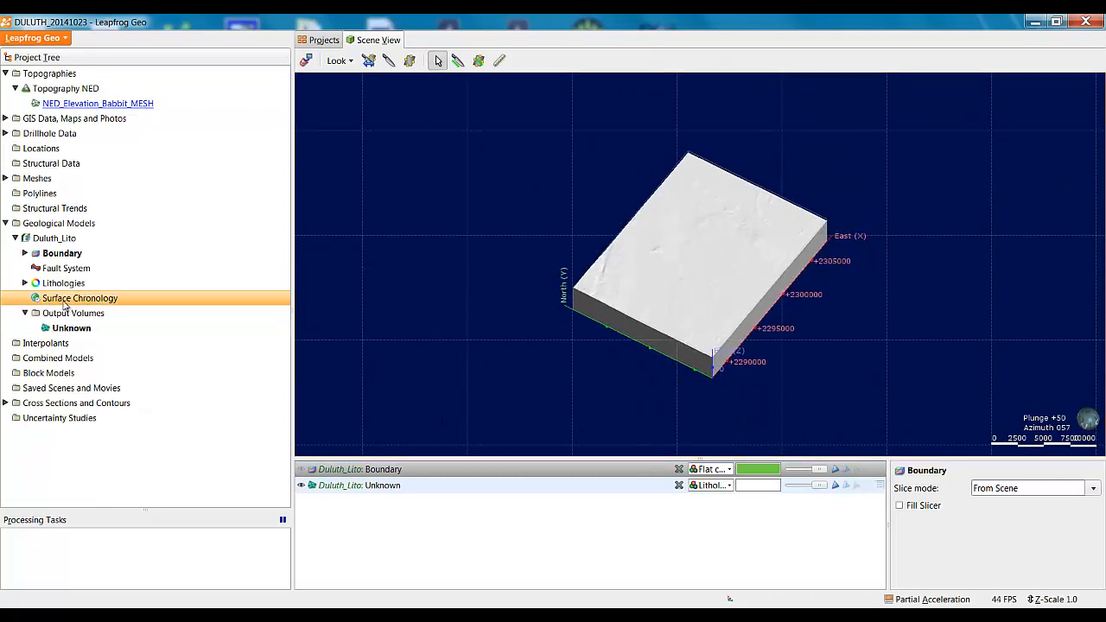
left_click_drag(681, 311, 740, 249)
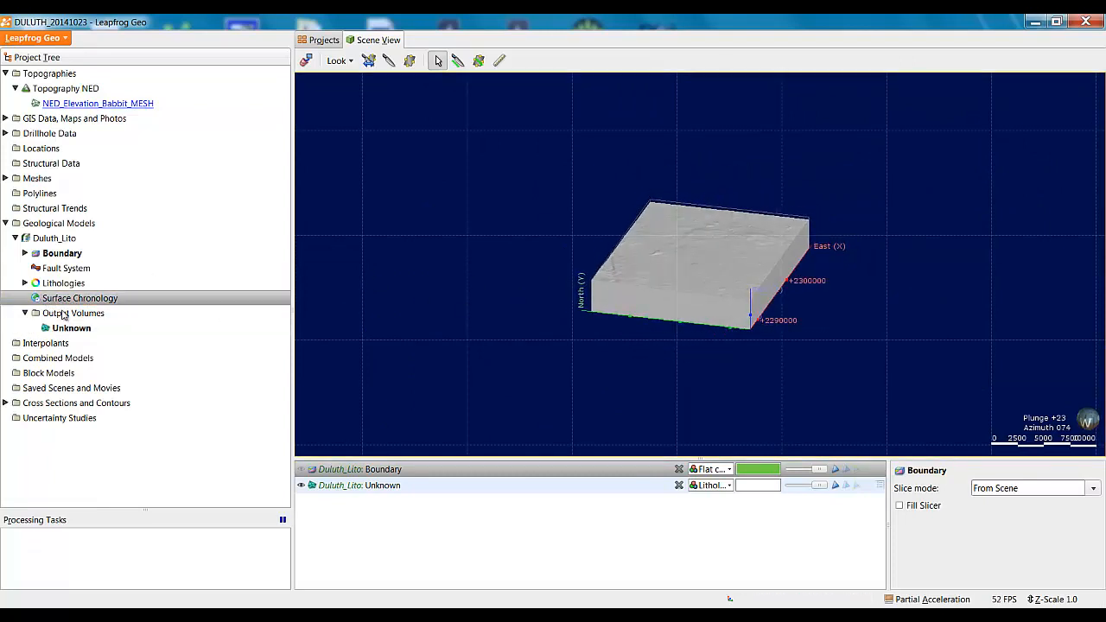
scroll(517, 288, "up", 2)
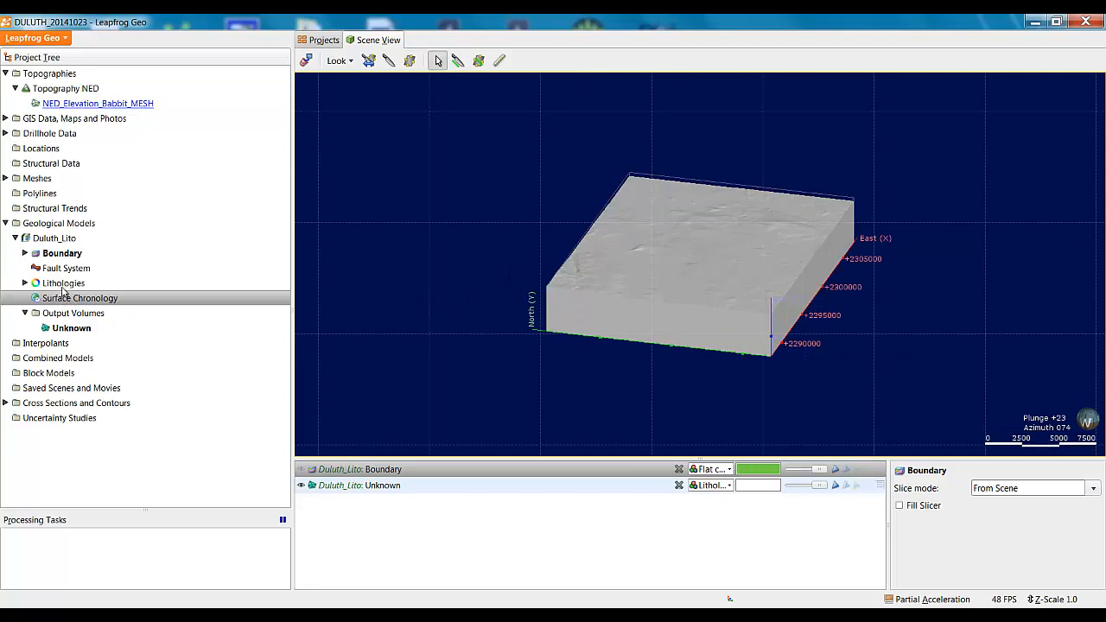
left_click(62, 285)
left_click(66, 299)
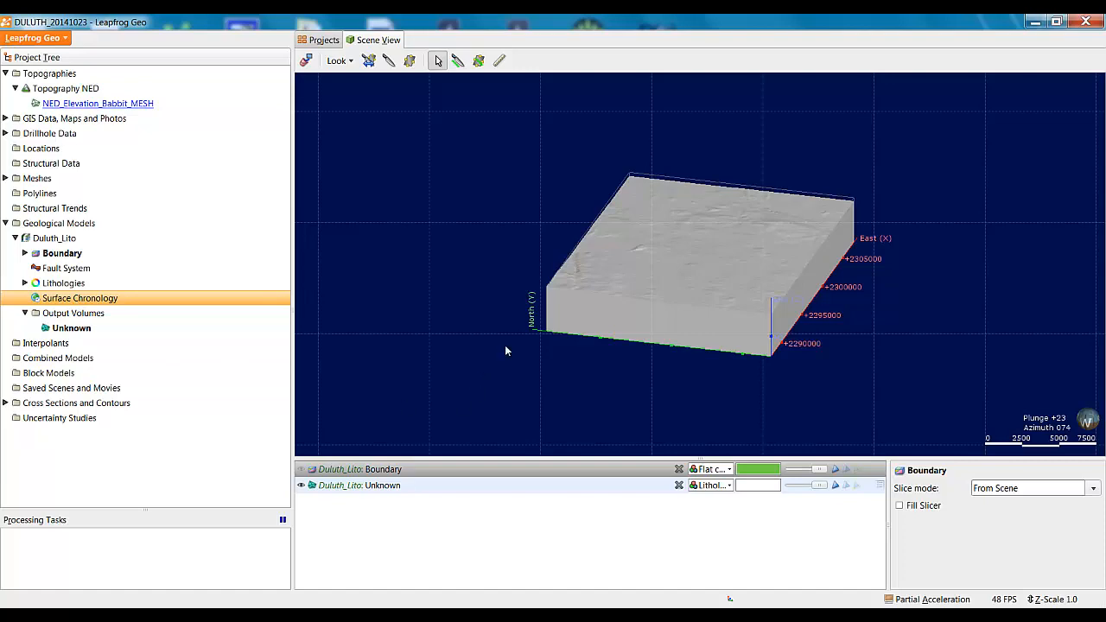
scroll(506, 346, "up", 5)
left_click_drag(517, 363, 540, 348)
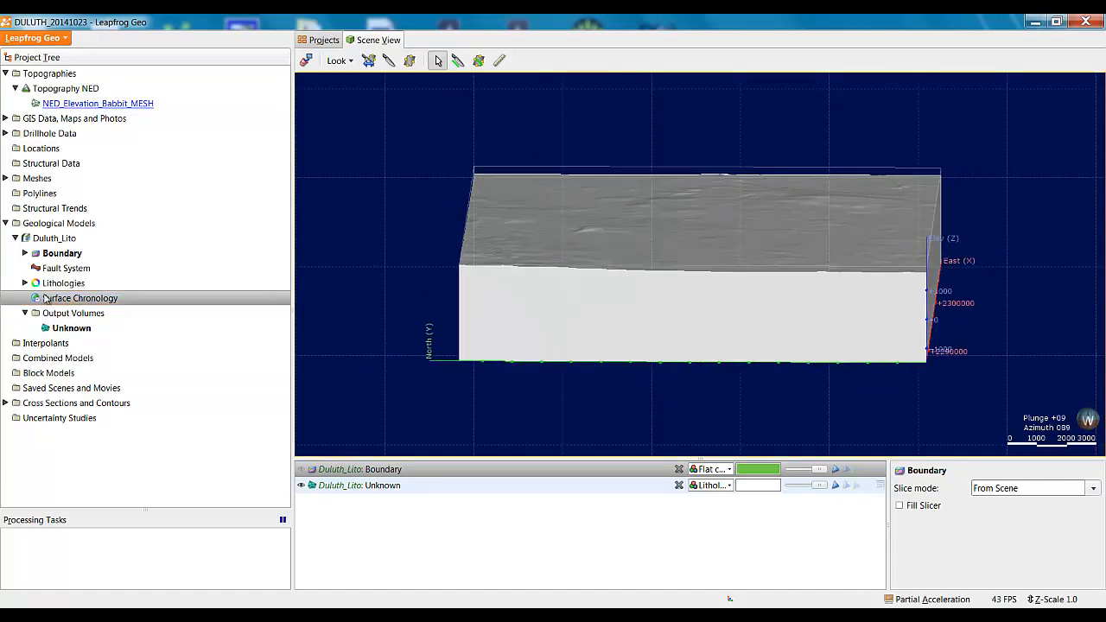
Review the surface types available for the Surface Chronology and start a new erosion surface from base lithology
right_click(102, 299)
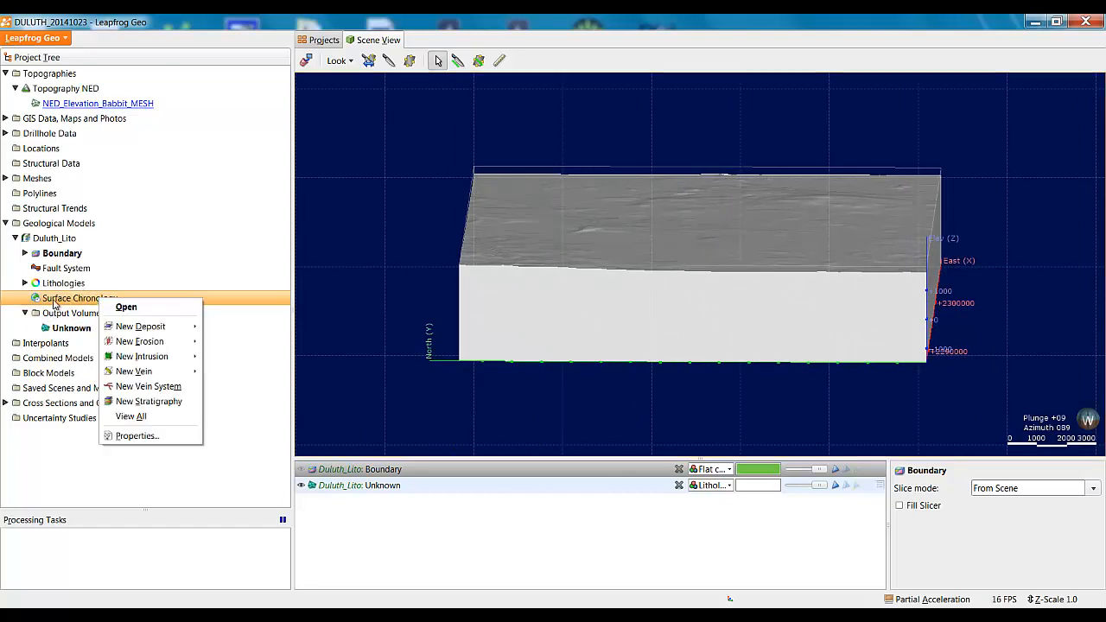
mouse_move(167, 328)
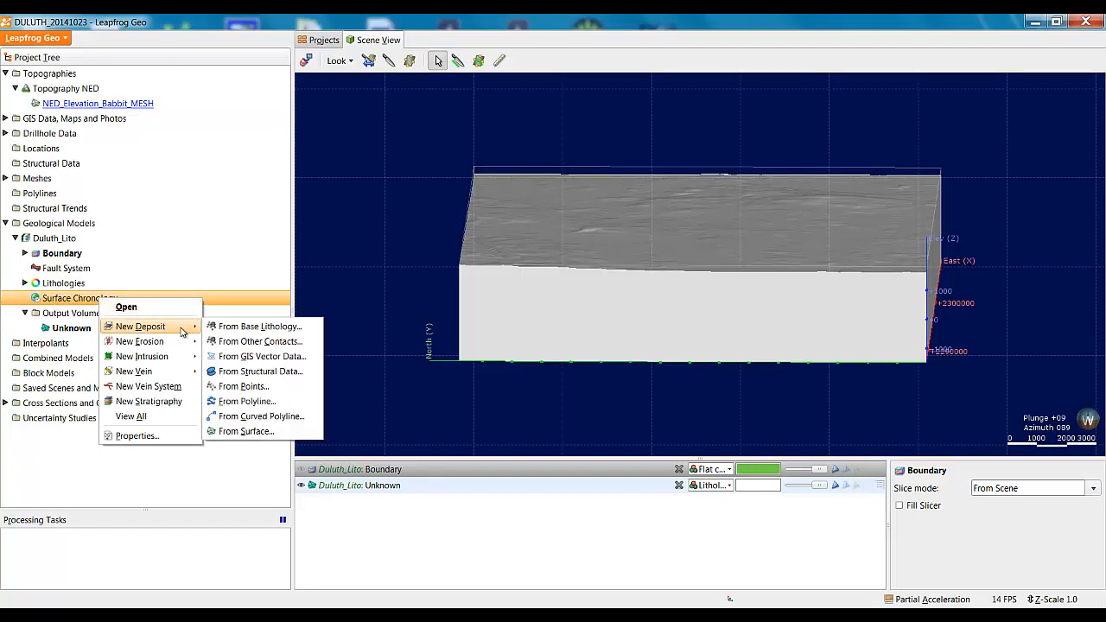
mouse_move(160, 356)
mouse_move(144, 373)
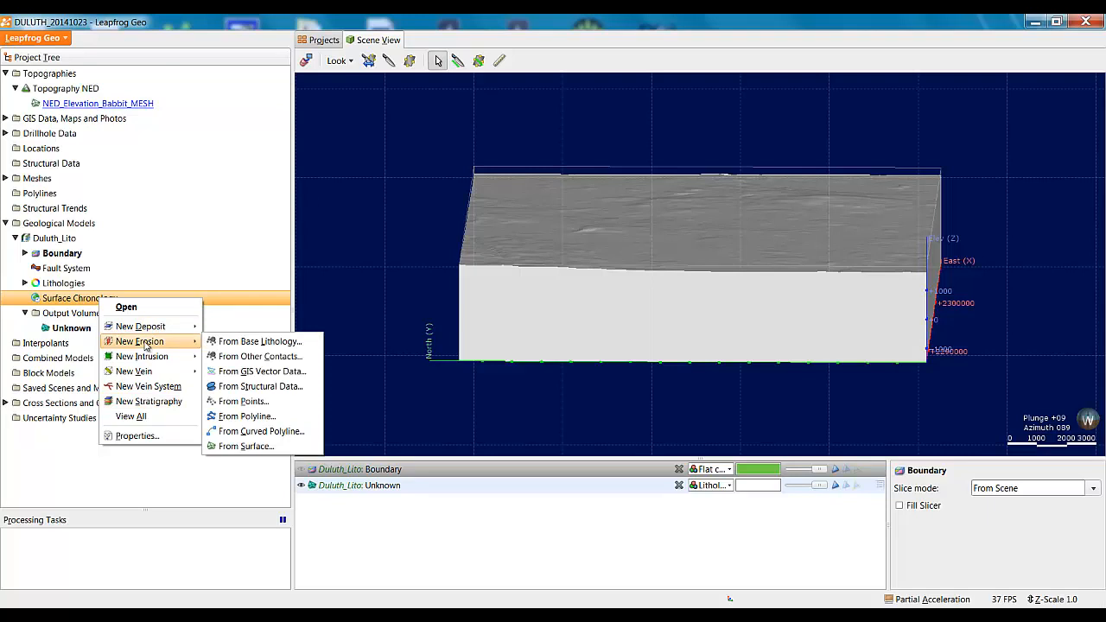
mouse_move(198, 373)
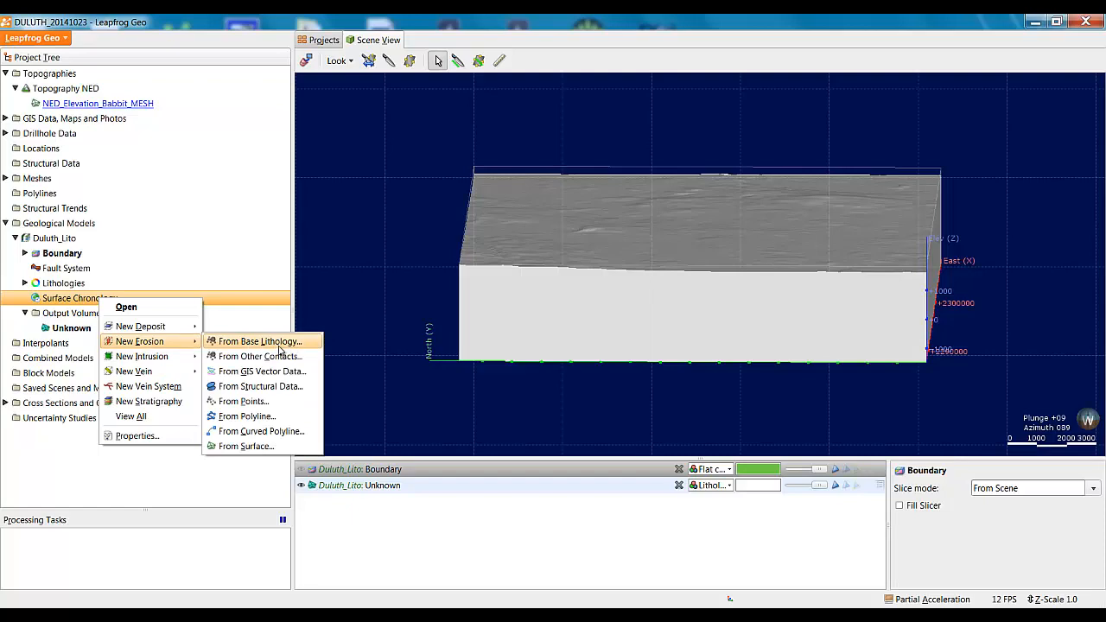
left_click(285, 344)
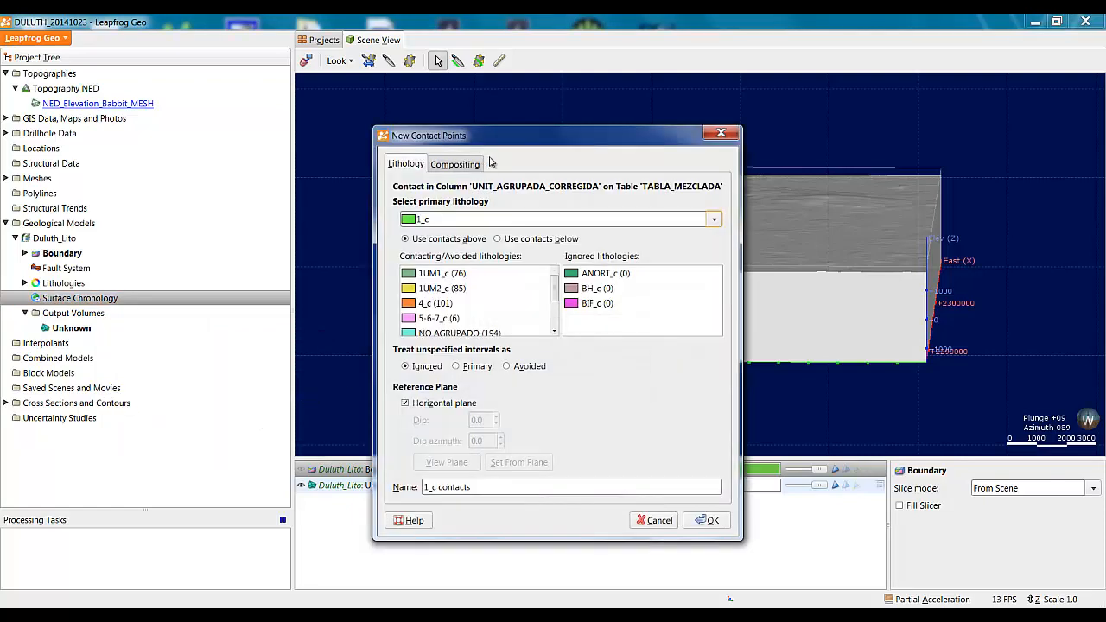
left_click_drag(546, 139, 569, 111)
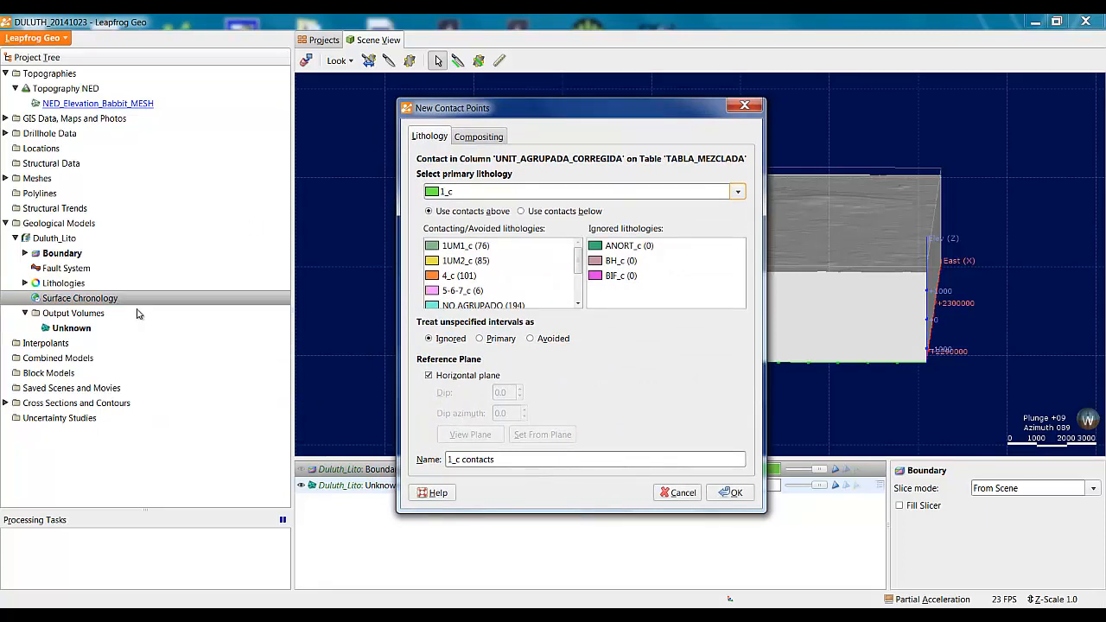
left_click_drag(518, 117, 487, 122)
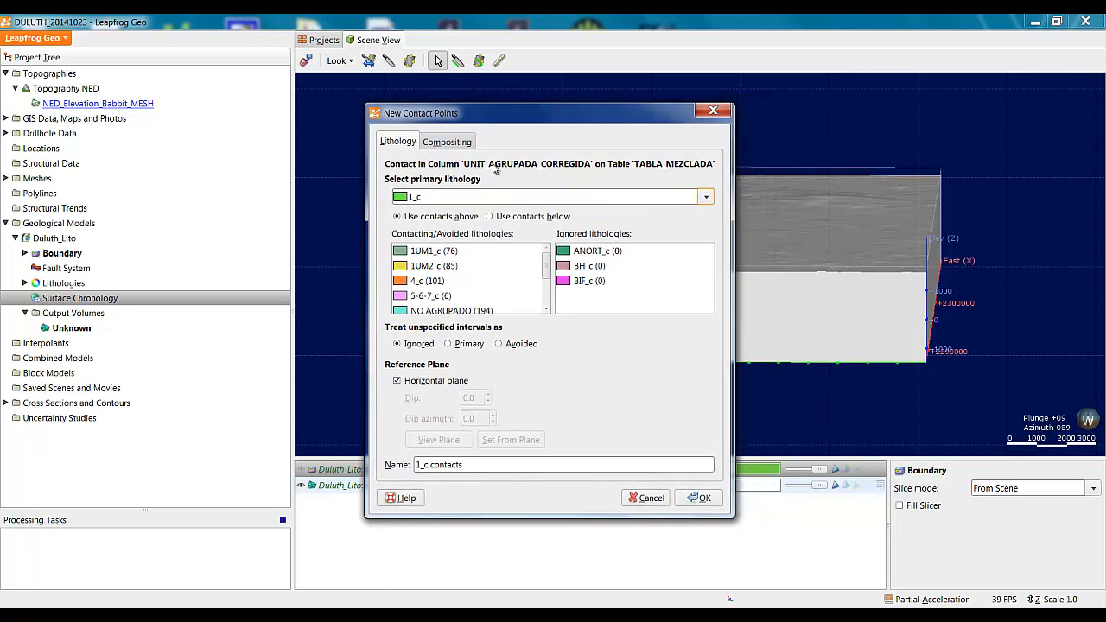
Choose OVB_c as the primary lithology for the contact points and check the ignored lithologies for contacts above
left_click(706, 197)
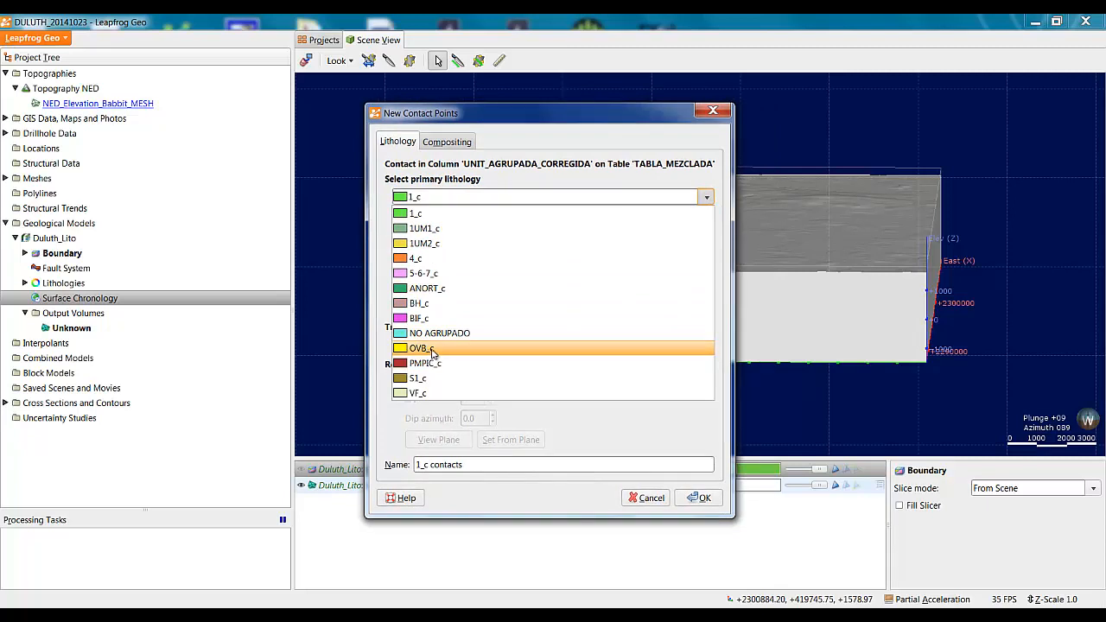
left_click(430, 350)
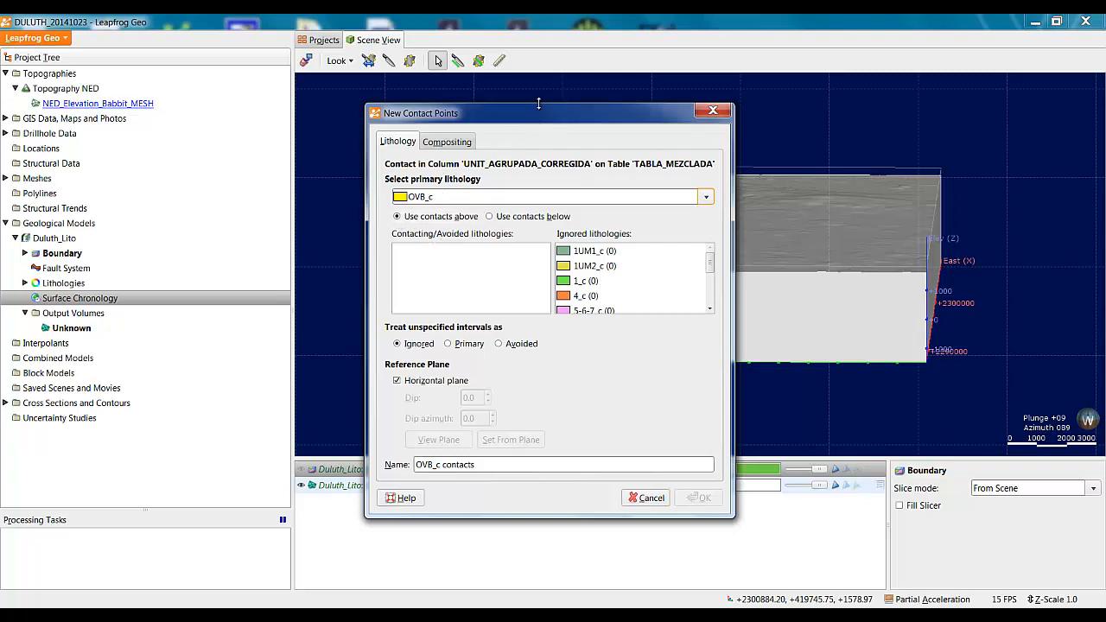
left_click_drag(595, 113, 540, 81)
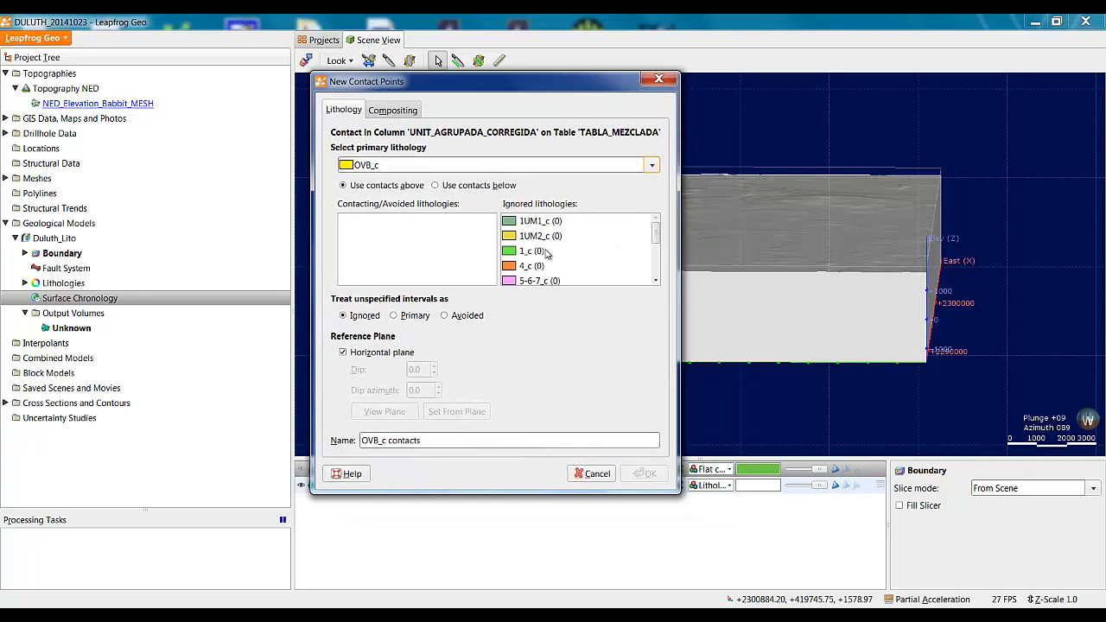
left_click_drag(656, 237, 655, 278)
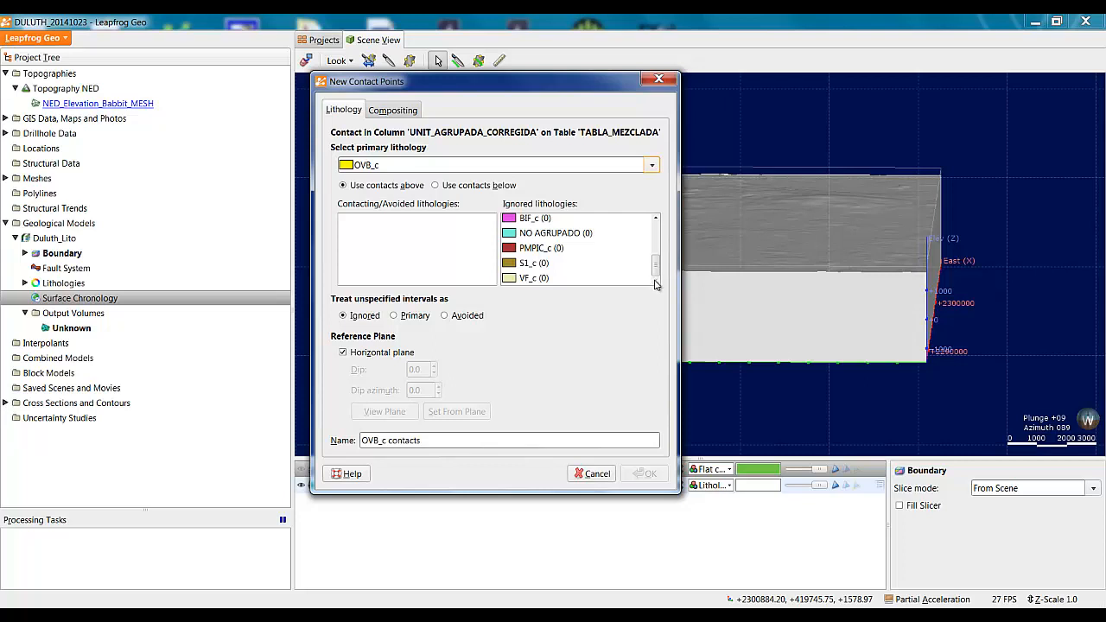
left_click_drag(656, 271, 656, 226)
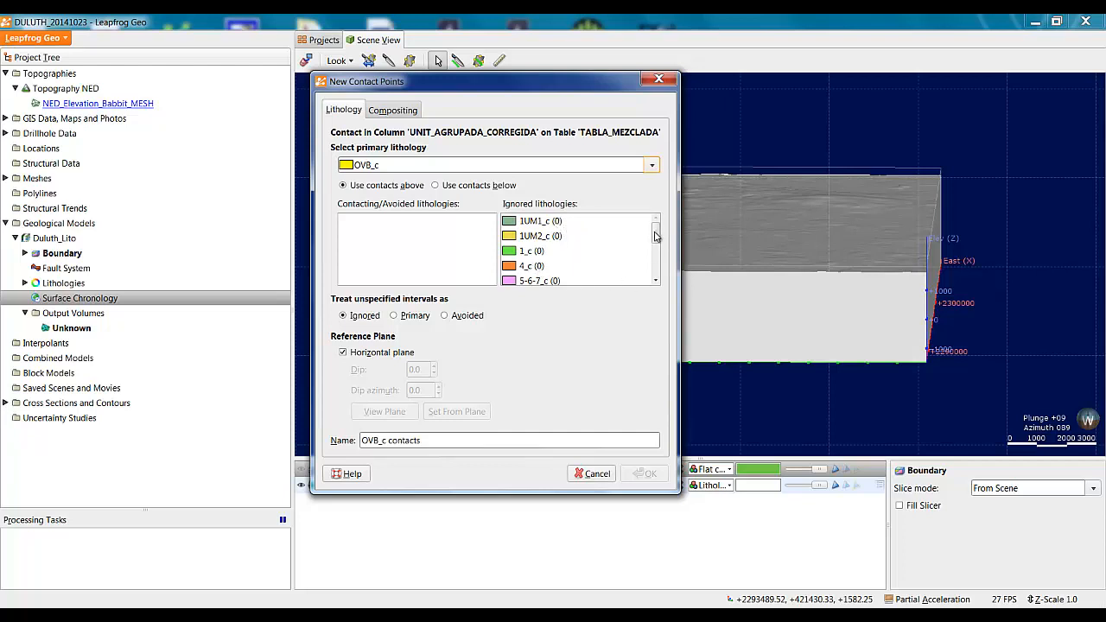
scroll(656, 242, "down", 1)
mouse_move(657, 243)
left_mouse_down()
mouse_move(656, 284)
mouse_move(659, 234)
mouse_move(657, 247)
left_mouse_up()
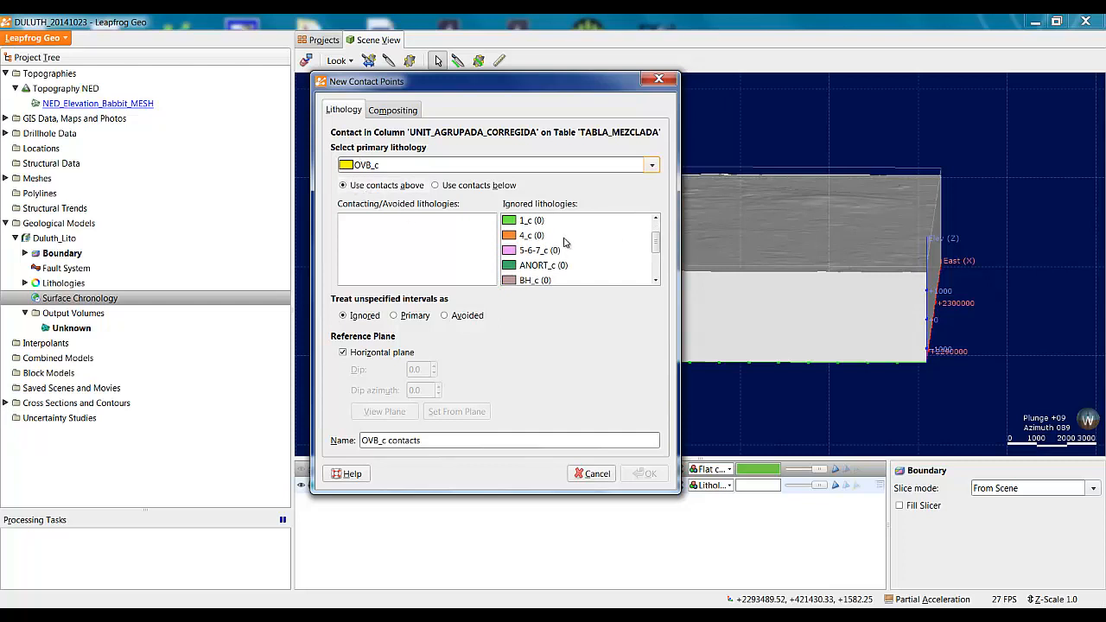
Set the OVB_c contact points to use contacts below and review the contacting lithologies and their contact counts
left_click(453, 184)
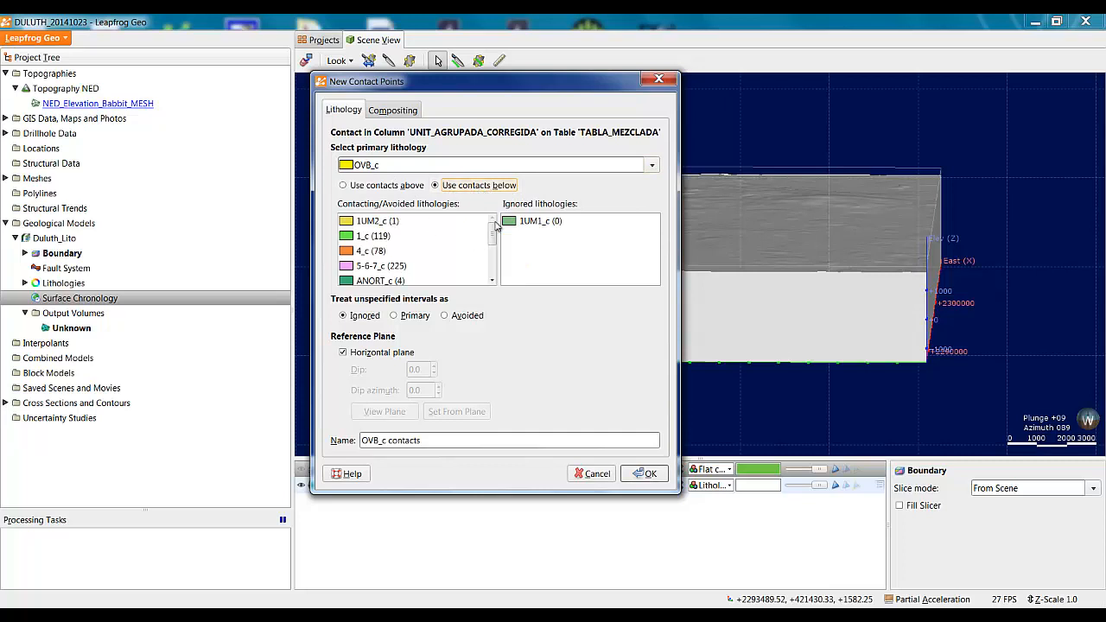
mouse_move(495, 234)
left_mouse_down()
mouse_move(494, 263)
mouse_move(494, 226)
left_mouse_up()
left_click_drag(493, 229, 487, 272)
scroll(409, 264, "up", 1)
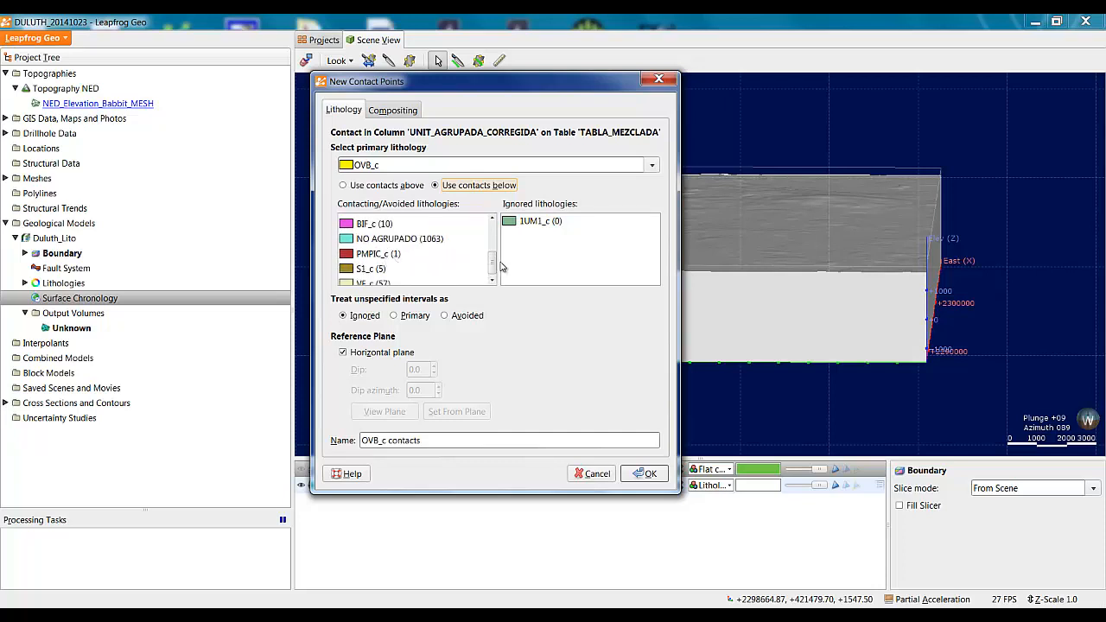
left_click_drag(487, 266, 501, 229)
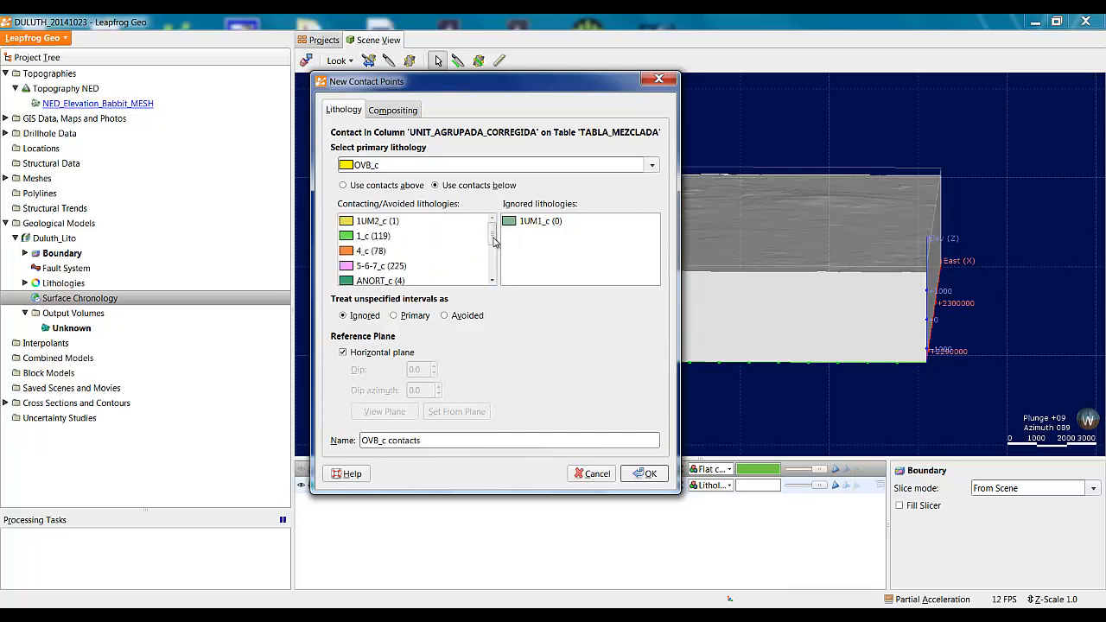
Create the OVB_c contacts surface and expand its components under Surface Chronology down to the source lithology column
left_click(646, 474)
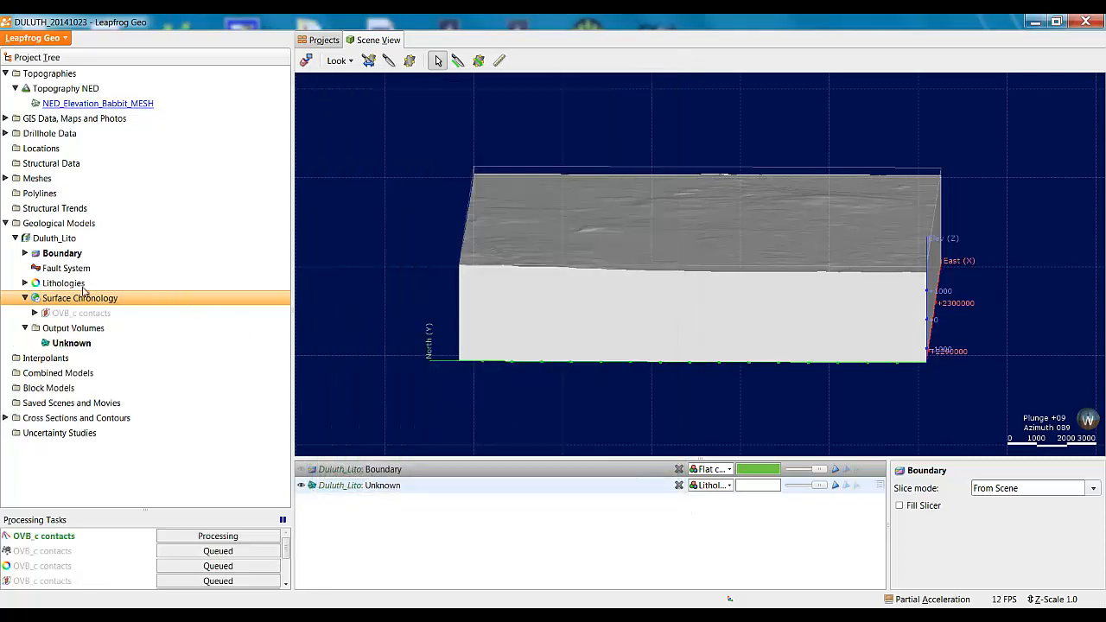
left_click(35, 312)
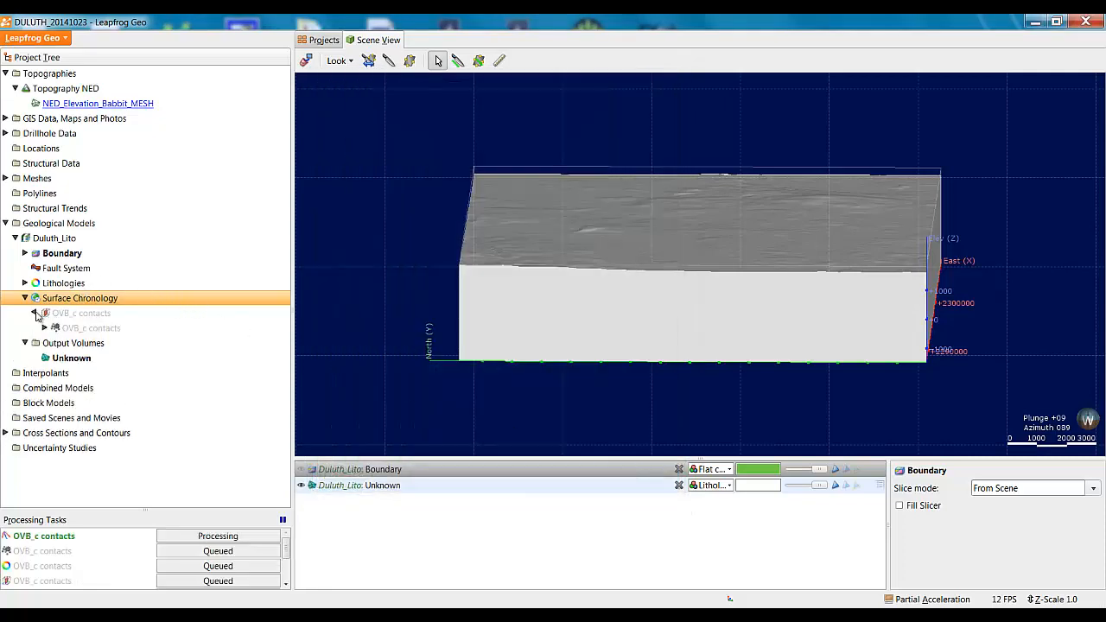
left_click(44, 327)
left_click(54, 343)
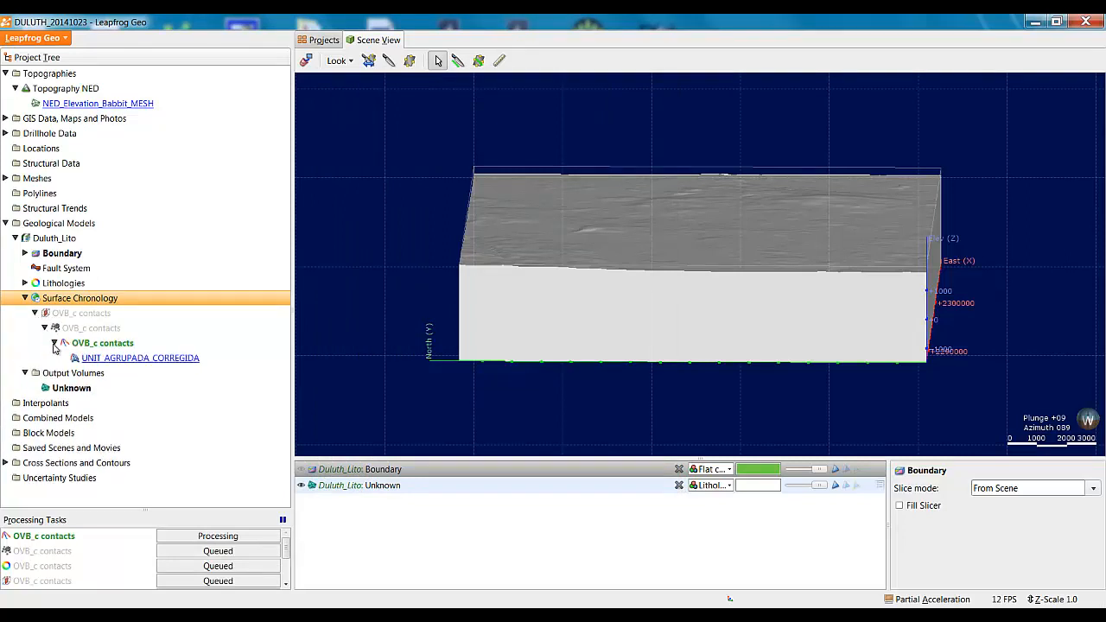
Clear the scene and display the UNIT_AGRUPADA_CORREGIDA drillhole intervals that feed the OVB_c contacts
left_click(304, 62)
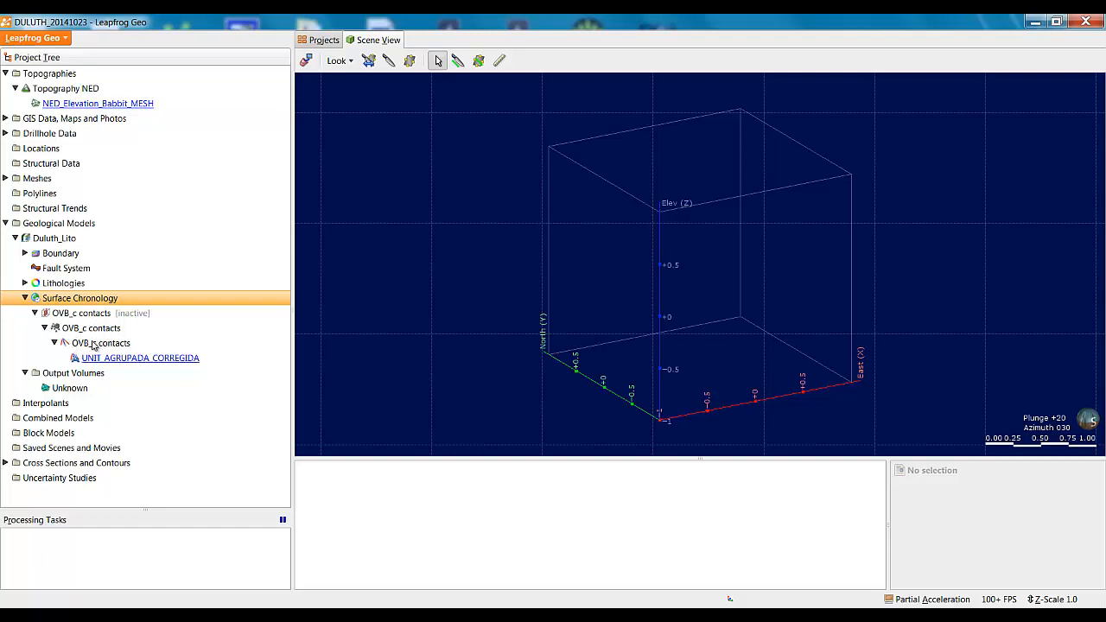
left_click(95, 344)
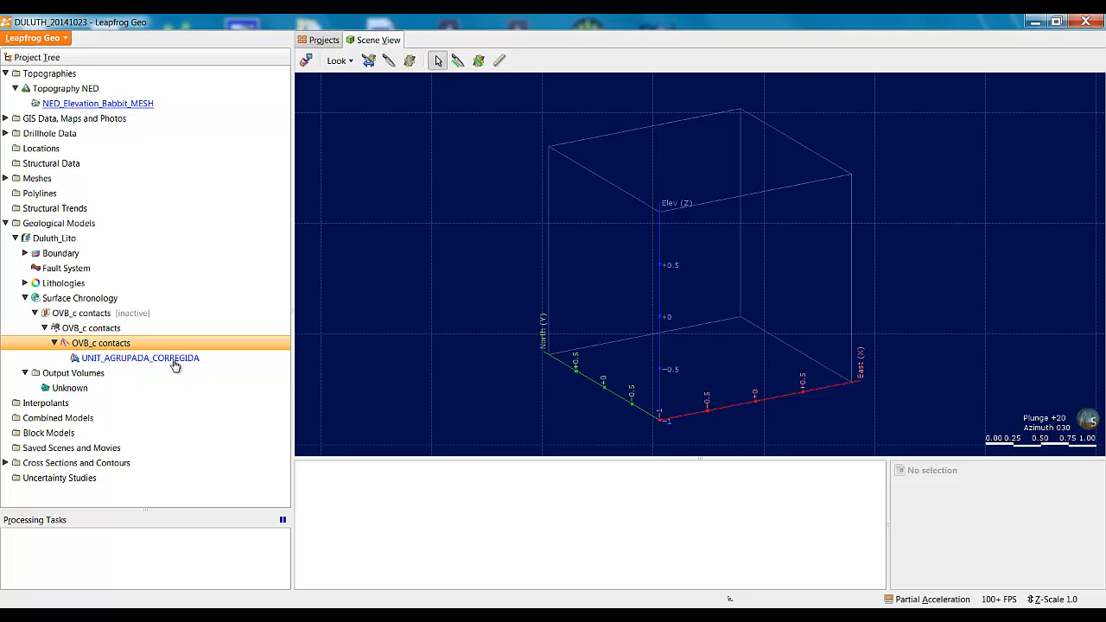
left_click(131, 359)
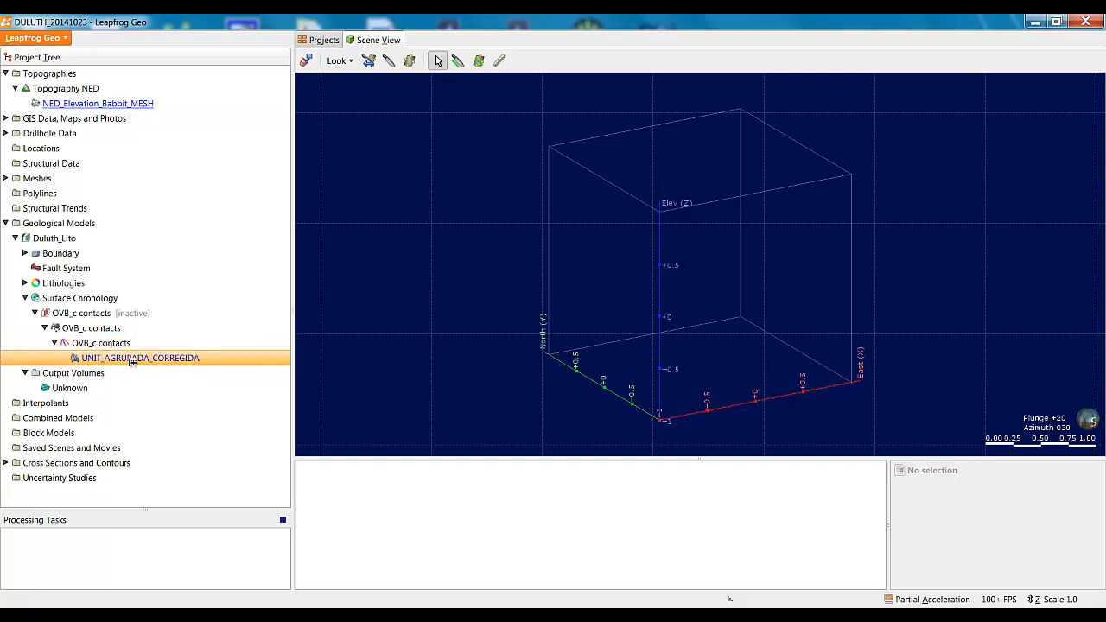
mouse_move(131, 361)
left_mouse_down()
mouse_move(389, 366)
mouse_move(106, 363)
mouse_move(120, 364)
left_mouse_up()
left_click_drag(123, 361, 223, 363)
mouse_move(578, 324)
left_mouse_down()
mouse_move(617, 320)
mouse_move(586, 334)
left_mouse_up()
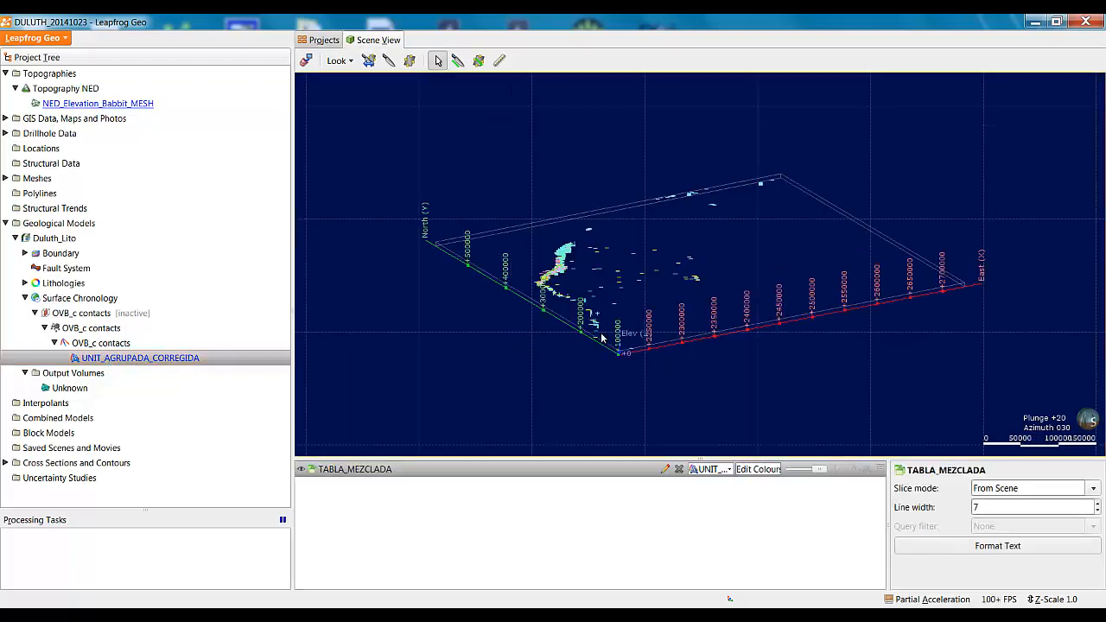
Draw a vertical slice in plan view running northwest to southeast through the dense drillhole cluster
key("d")
scroll(628, 240, "up", 5)
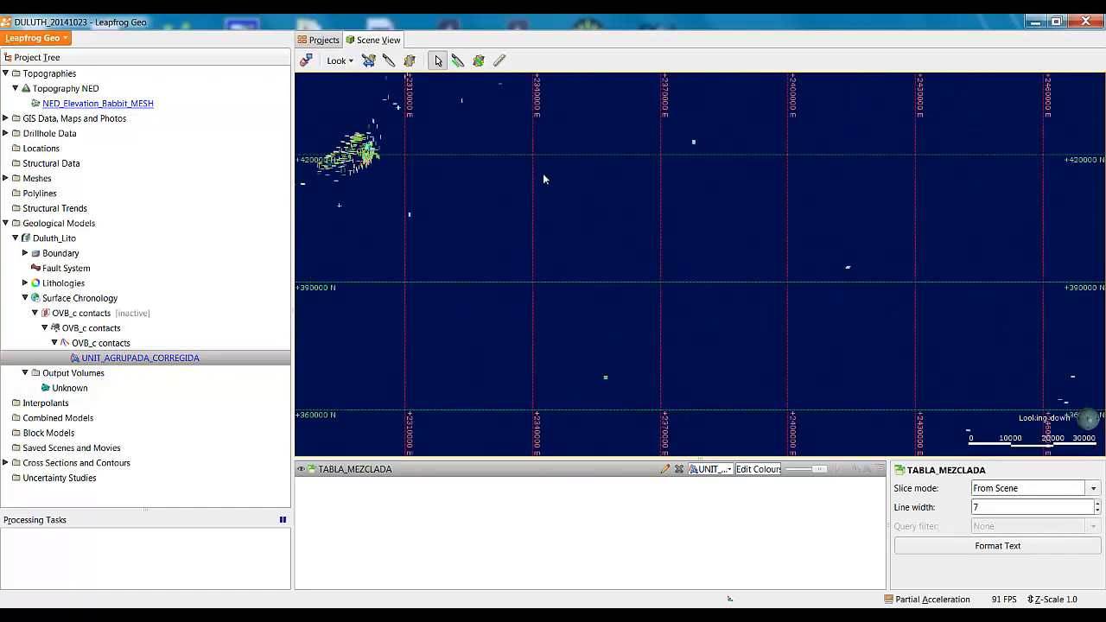
right_click_drag(481, 121, 624, 234)
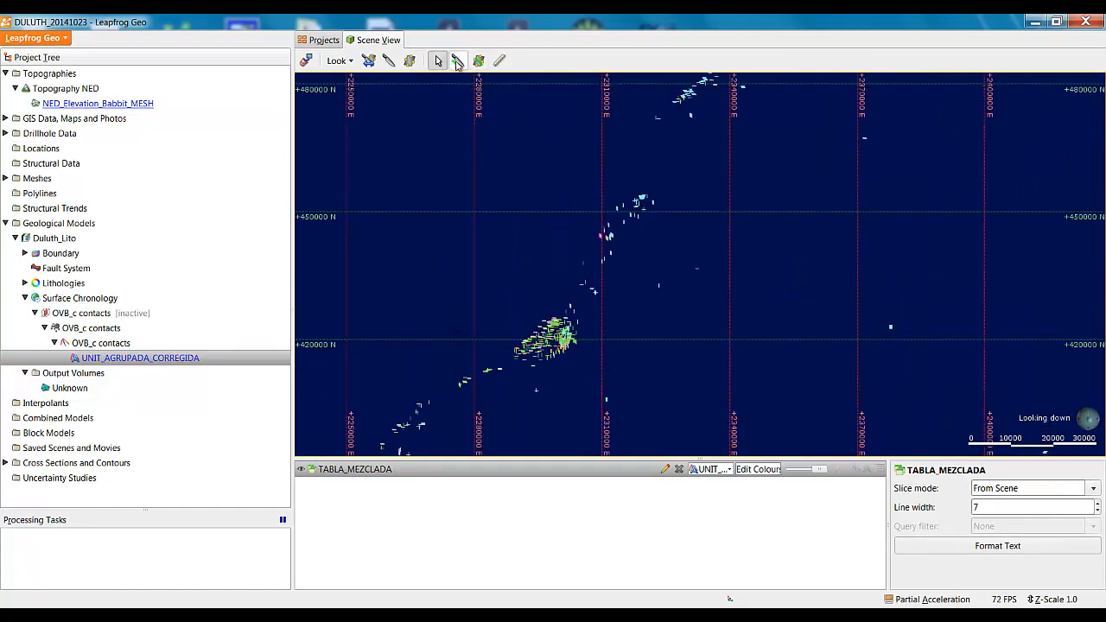
left_click(389, 61)
left_click_drag(489, 308, 616, 389)
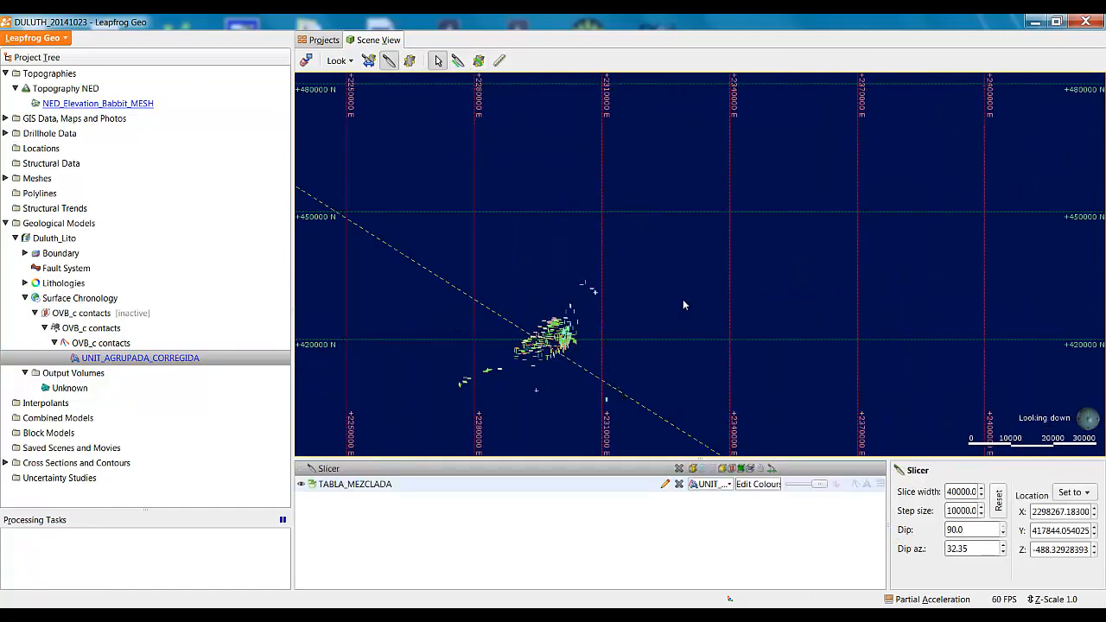
Narrow the slice width to about 537 and face the section squarely to see the lithology down the drillholes
right_click_drag(683, 300, 581, 334, "shift")
left_click_drag(536, 406, 631, 330)
scroll(636, 334, "up", 5)
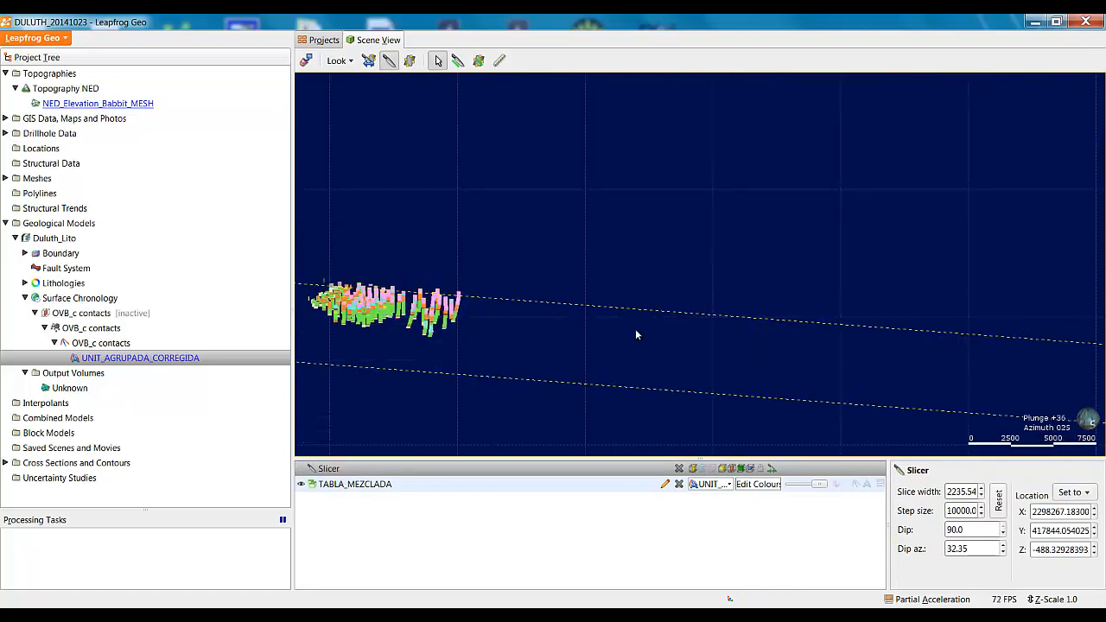
left_click_drag(410, 319, 654, 308)
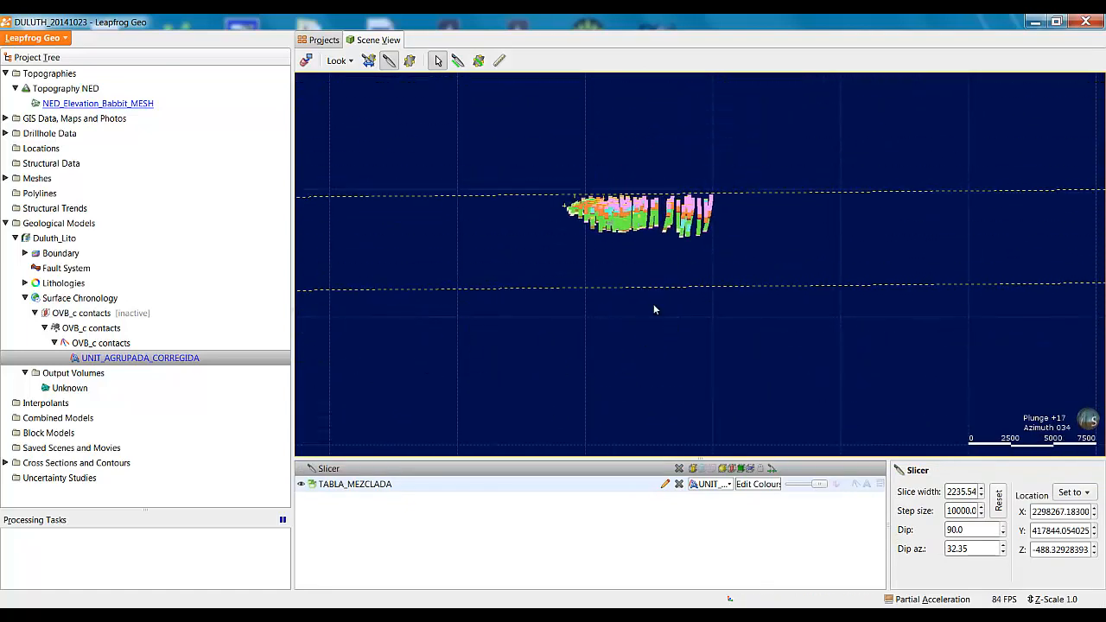
middle_click(652, 211)
right_click_drag(641, 346, 608, 415, "shift")
scroll(653, 318, "up", 3)
scroll(652, 320, "up", 4)
left_click_drag(648, 324, 620, 345)
scroll(622, 350, "down", 3)
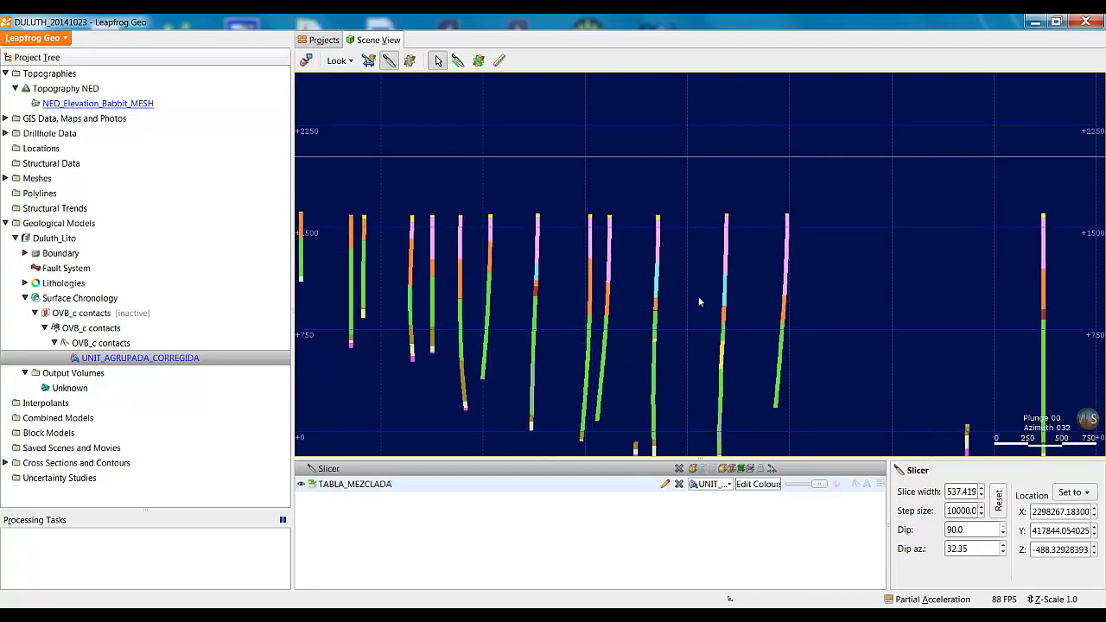
Add the OVB_c contacts intervals to the scene and hide the TABLA_MEZCLADA intervals
left_click(93, 344)
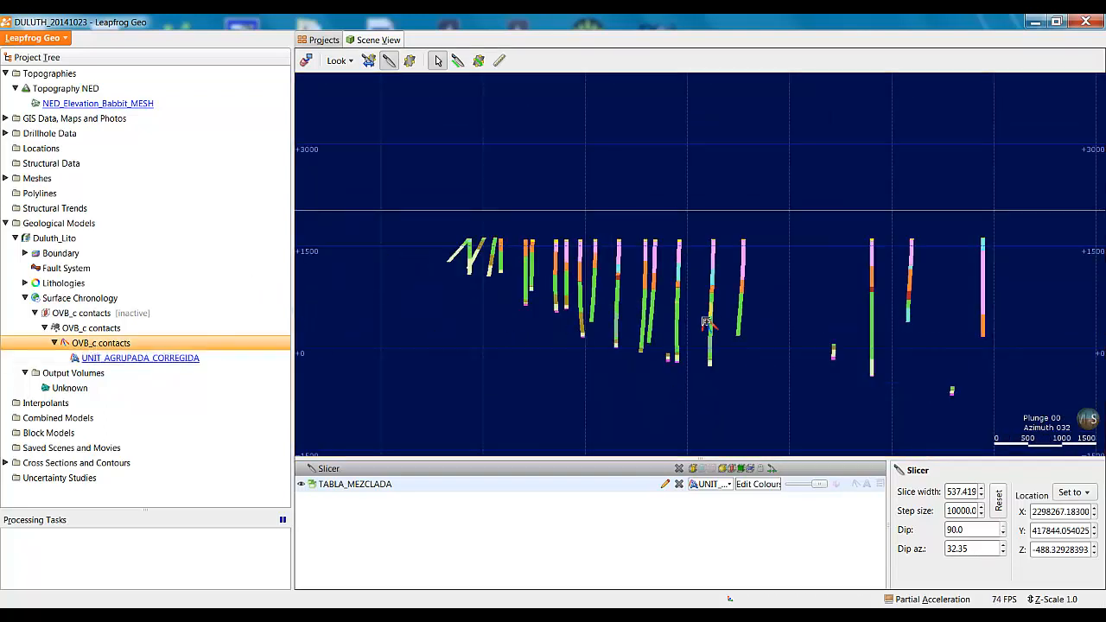
left_click_drag(706, 322, 705, 322)
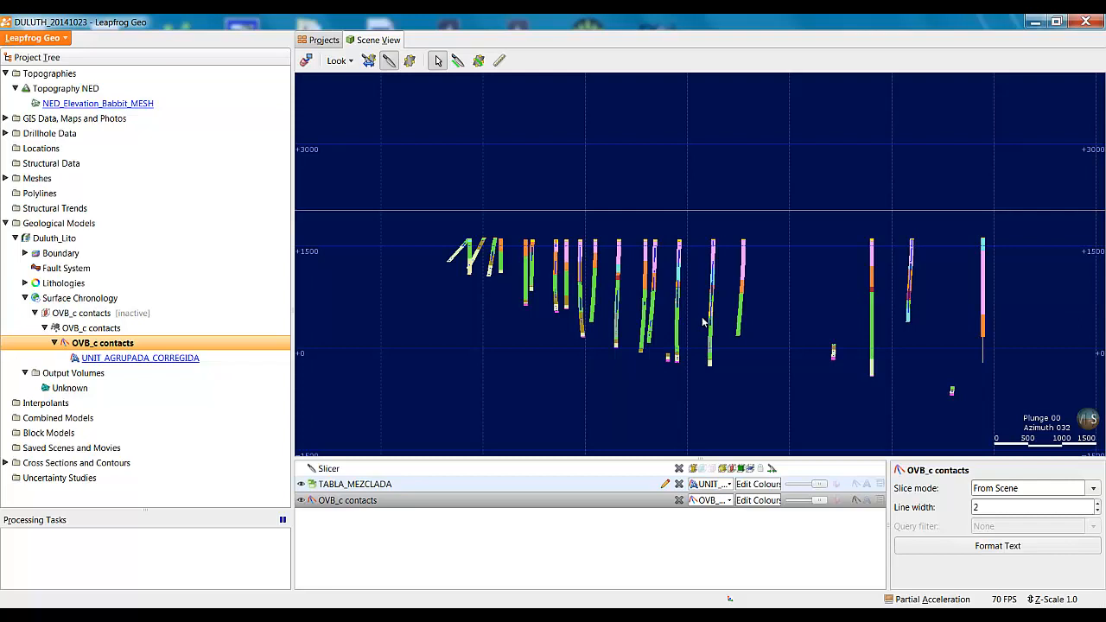
left_click(301, 486)
left_click(301, 485)
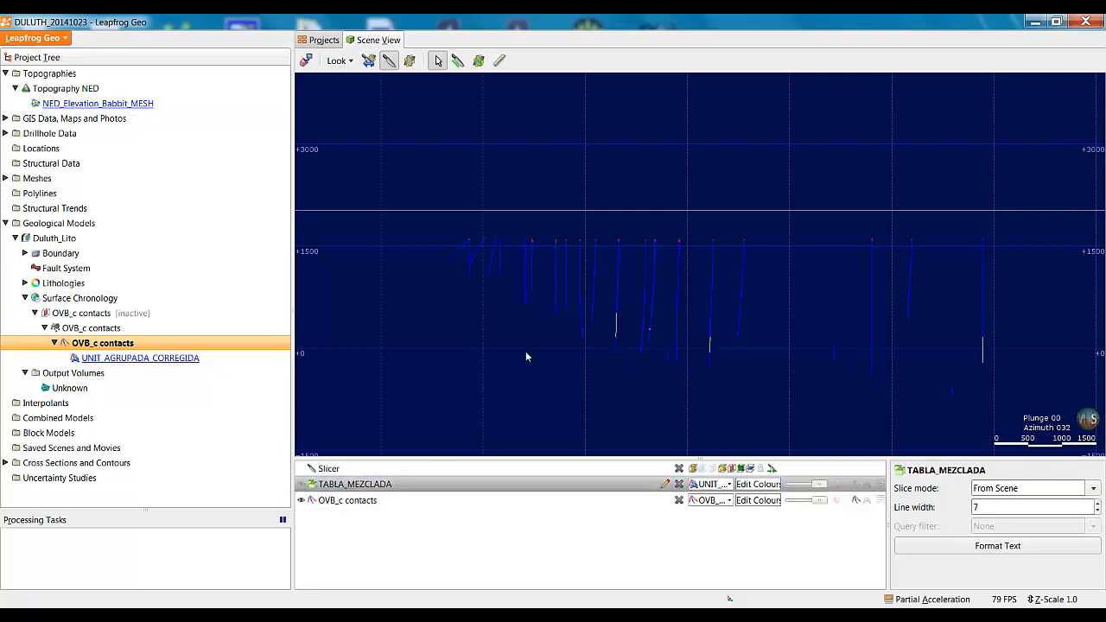
scroll(607, 368, "up", 3)
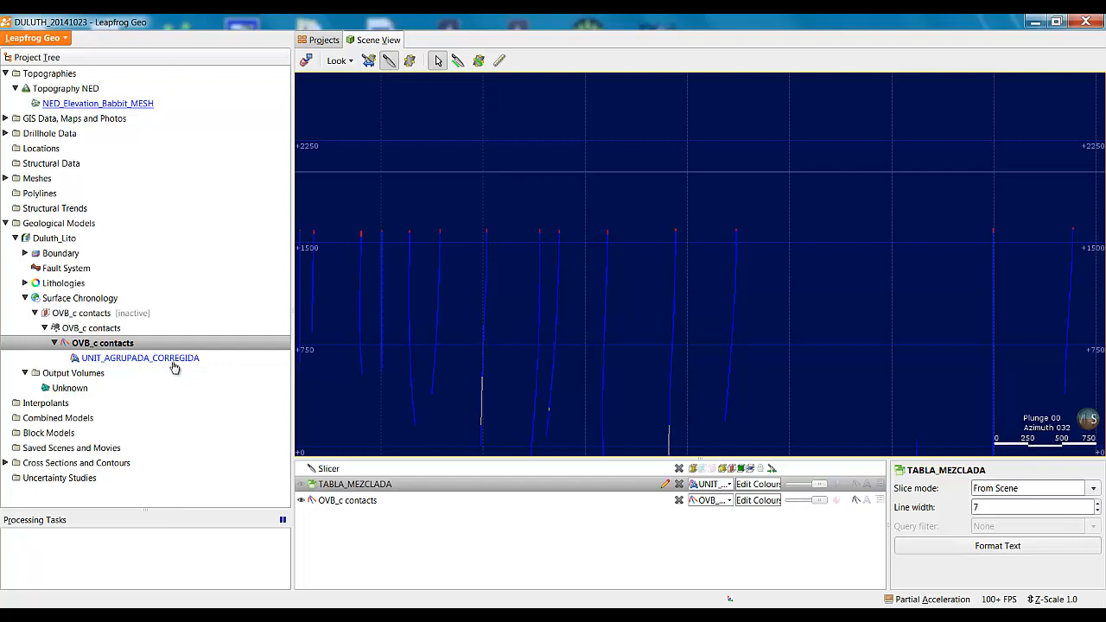
Turn on text labels for TABLA_MEZCLADA and the OVB_c contacts intervals, and examine the Primary and Ignored segments along the section
left_click(866, 484)
left_click(866, 500)
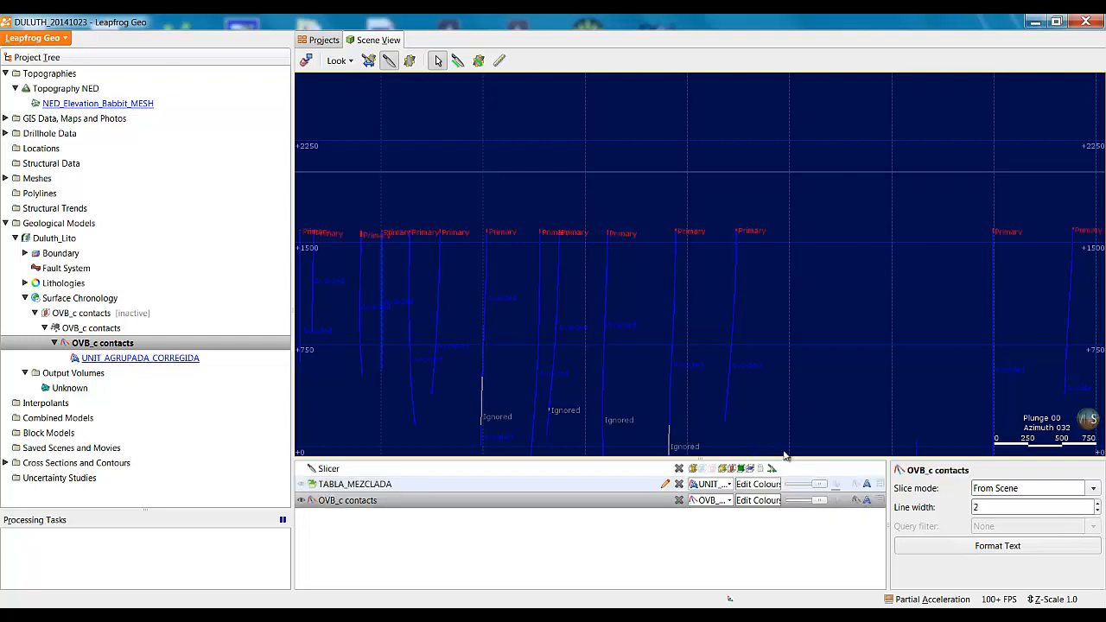
scroll(595, 285, "up", 3)
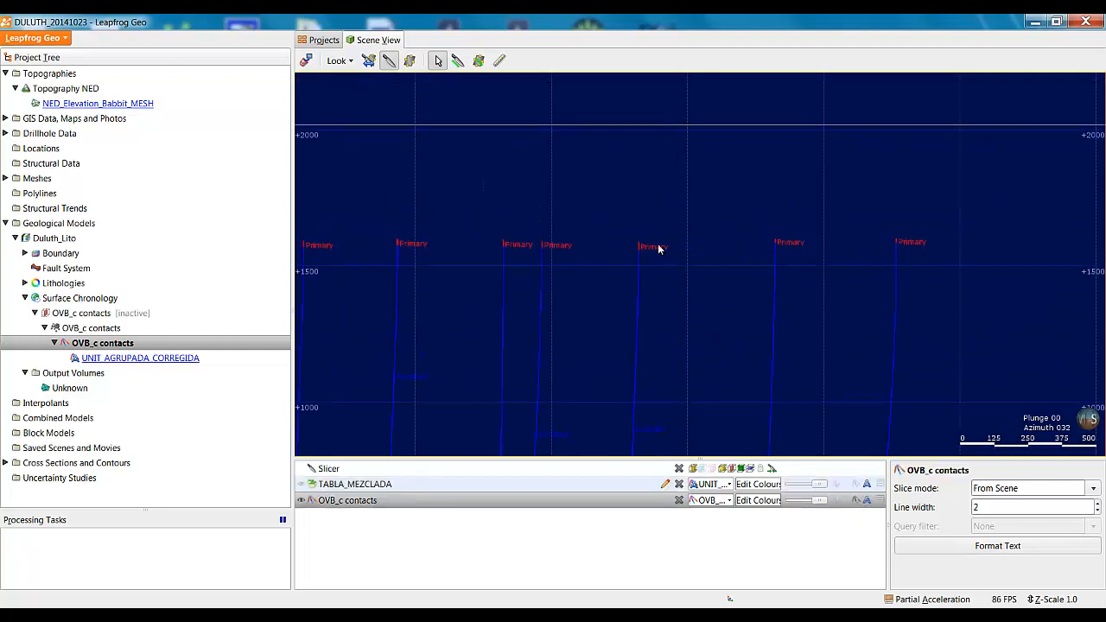
scroll(697, 307, "down", 2)
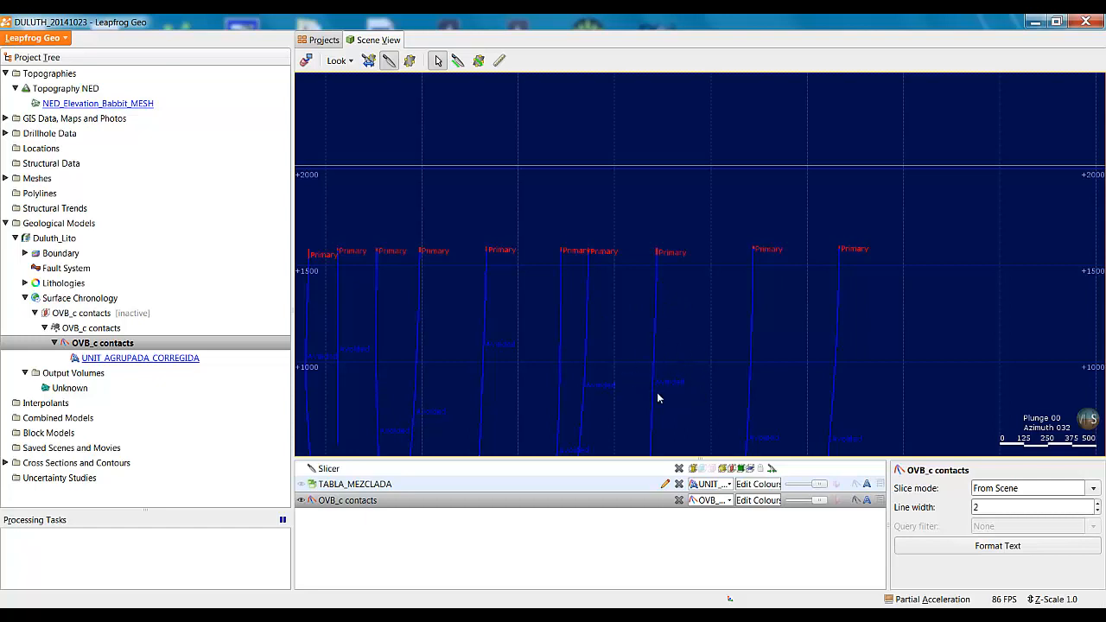
scroll(636, 393, "down", 4)
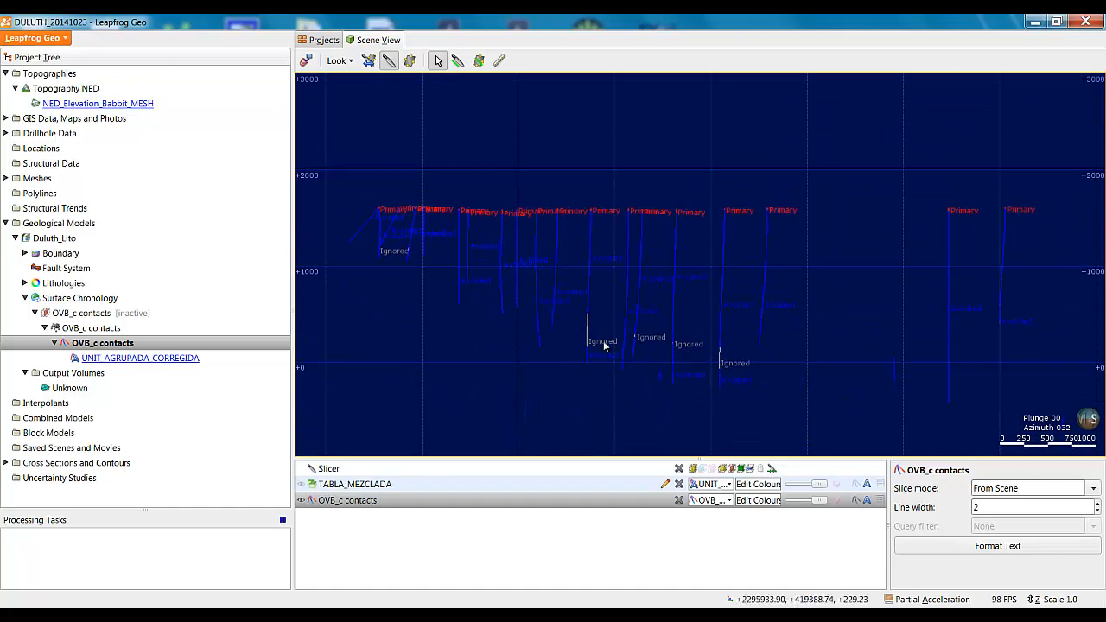
scroll(615, 345, "up", 3)
scroll(704, 372, "up", 3)
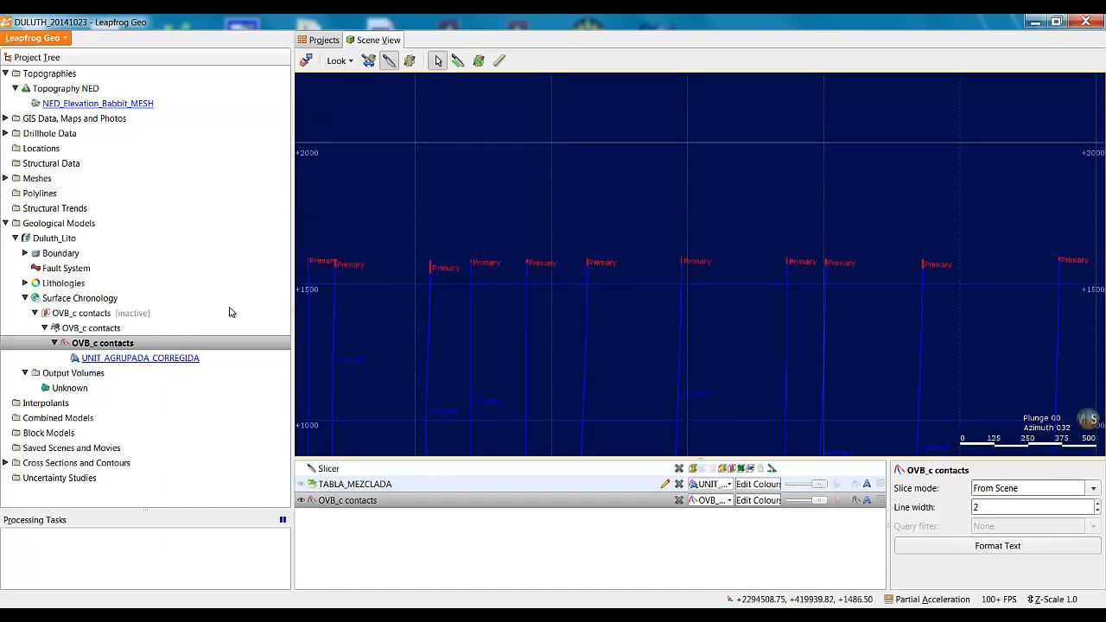
Review the lithology and compositing settings of the OVB_c contacts, including the contacting and ignored lithologies, without applying changes
double_click(102, 344)
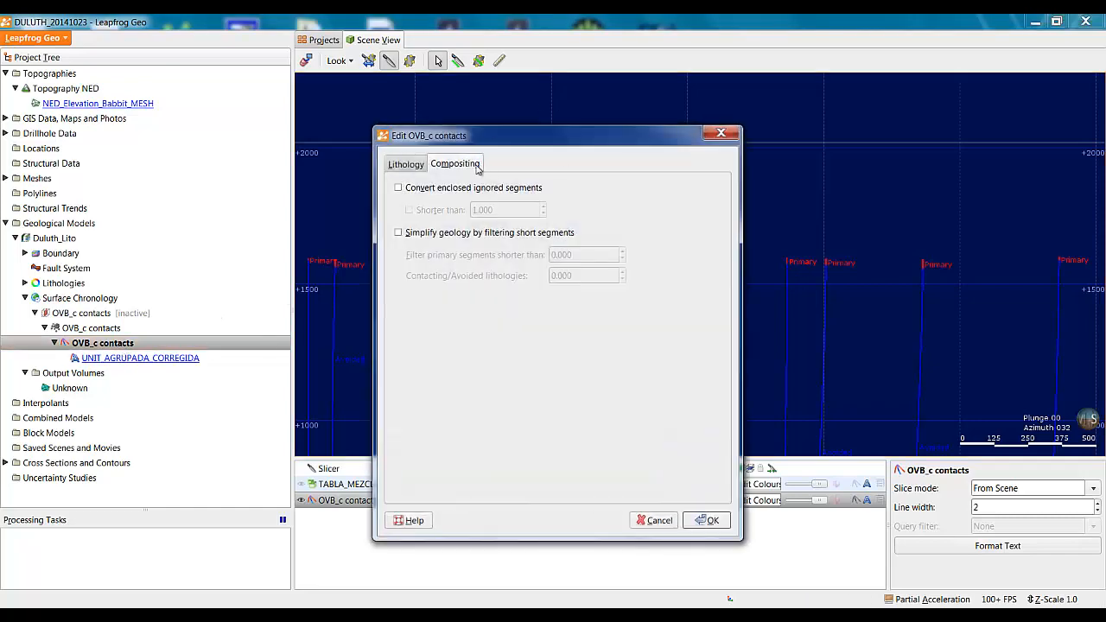
left_click(402, 164)
left_click_drag(586, 127, 429, 138)
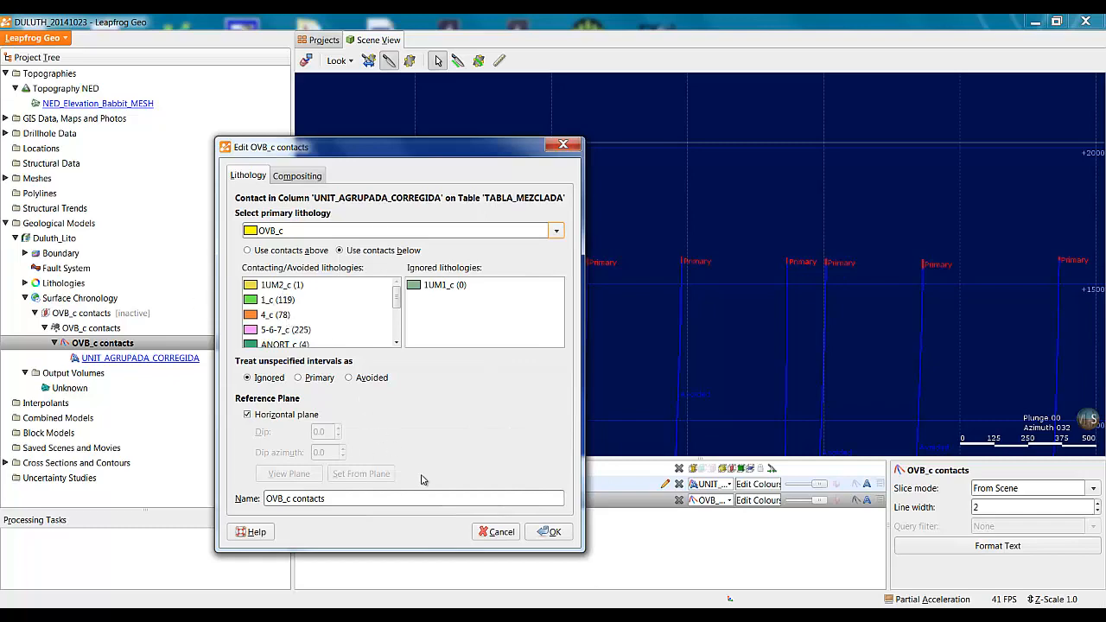
left_click(497, 531)
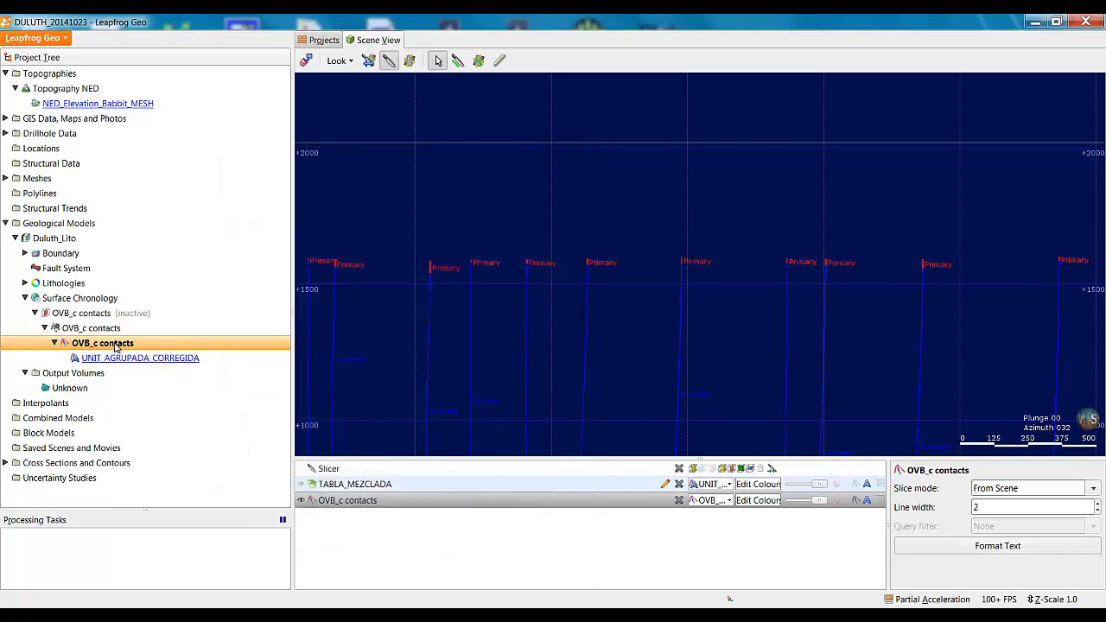
double_click(118, 346)
left_click(403, 169)
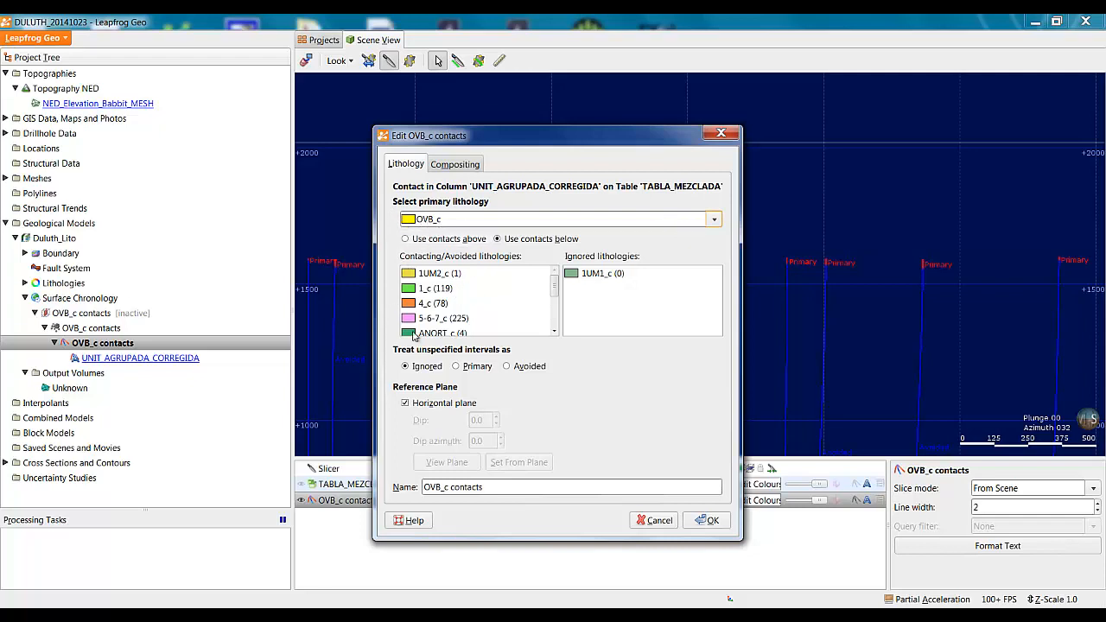
left_click_drag(582, 142, 508, 139)
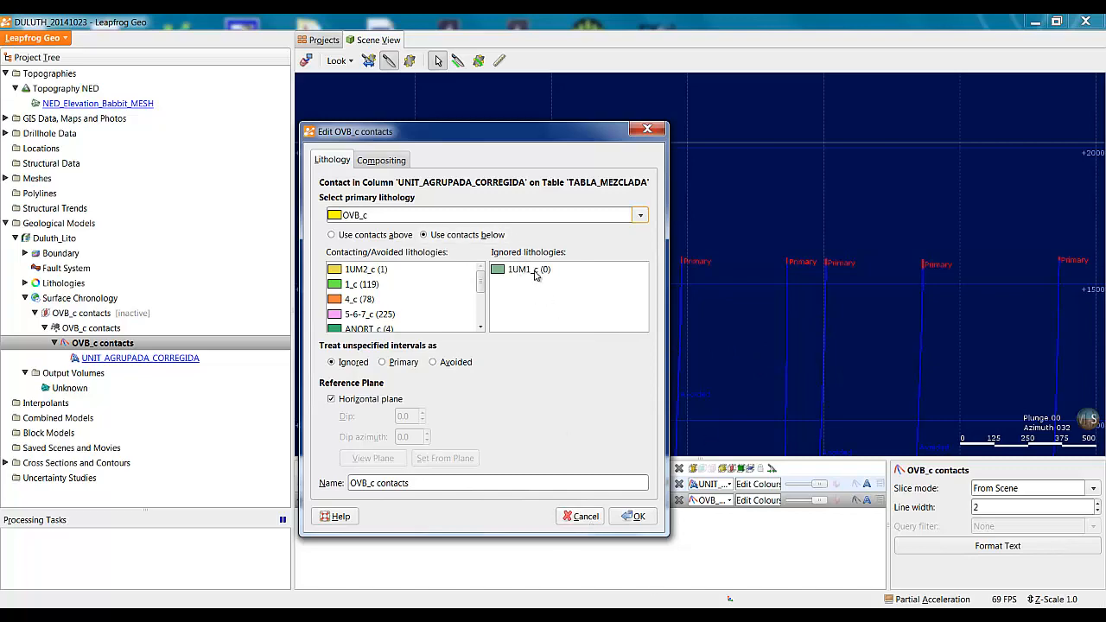
left_click(578, 517)
Add the extracted OVB_c contact points to the section alongside the labelled intervals
scroll(616, 381, "down", 5)
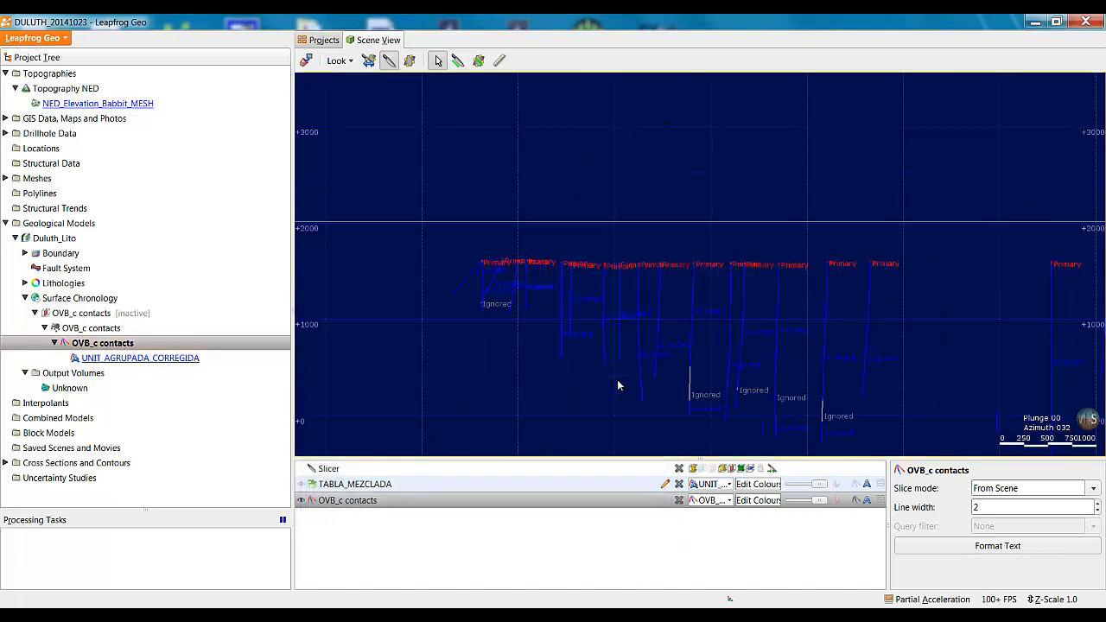
middle_click_drag(650, 371, 619, 350)
middle_click_drag(809, 357, 786, 363)
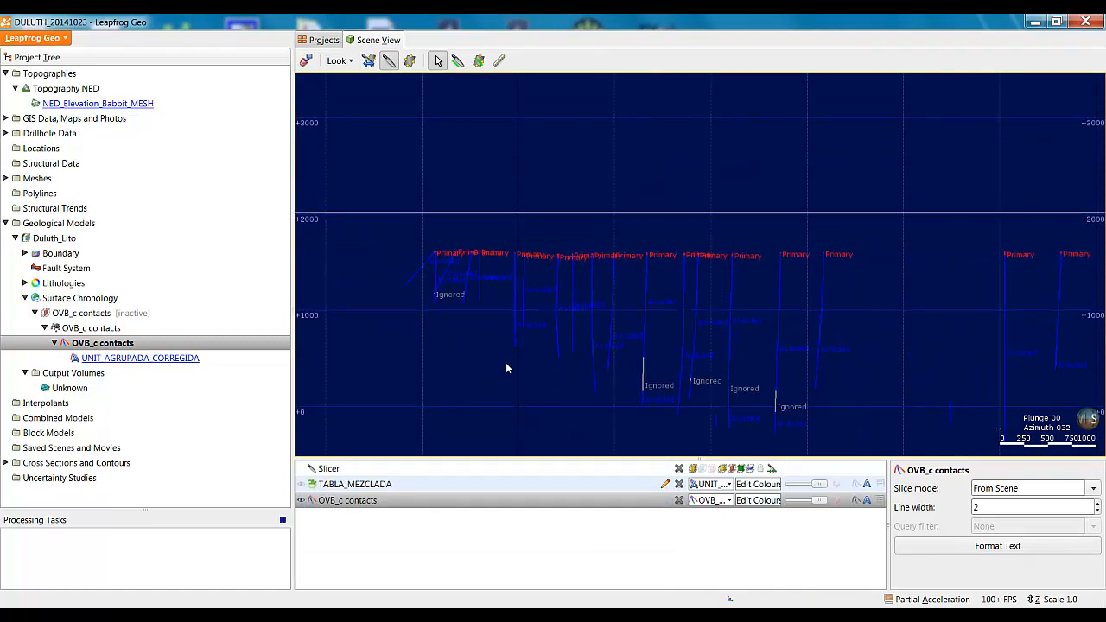
scroll(505, 363, "up", 3)
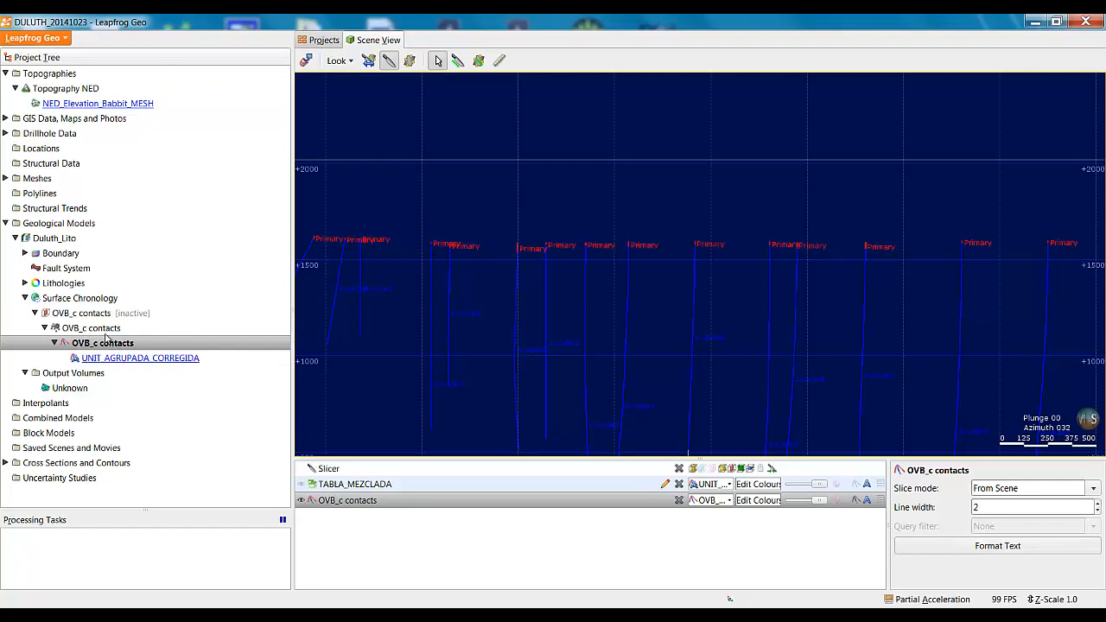
left_click_drag(78, 333, 551, 303)
scroll(551, 303, "up", 2)
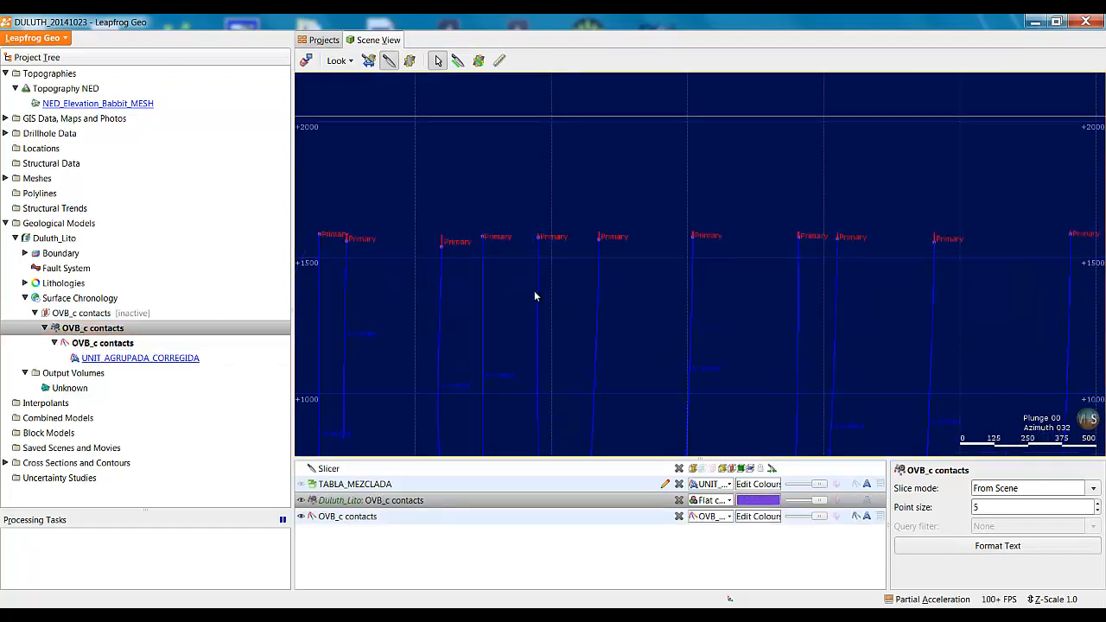
Render the OVB_c contact points as spheres, trying a point radius of 5 and settling on 10
left_click(835, 502)
scroll(634, 314, "up", 3)
left_click_drag(1012, 508, 887, 509)
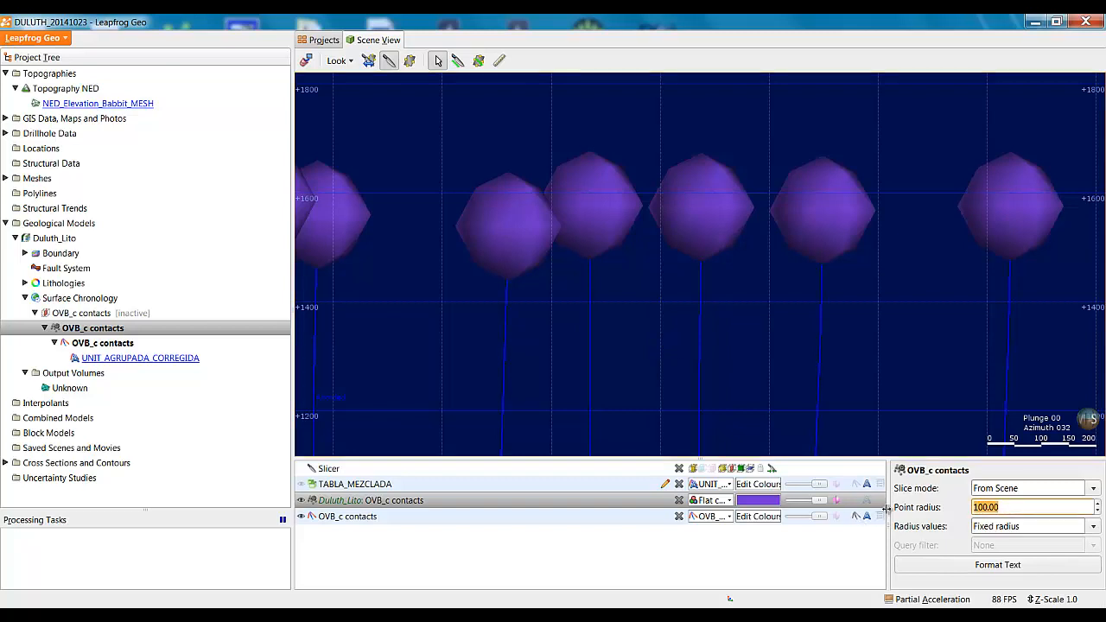
type("1")
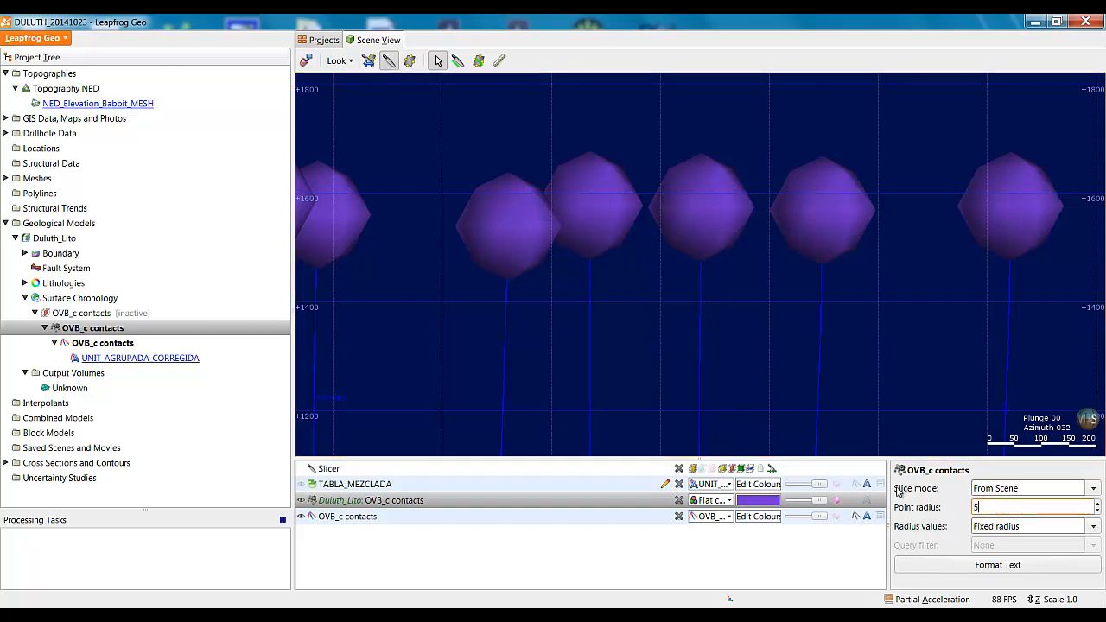
key("Return")
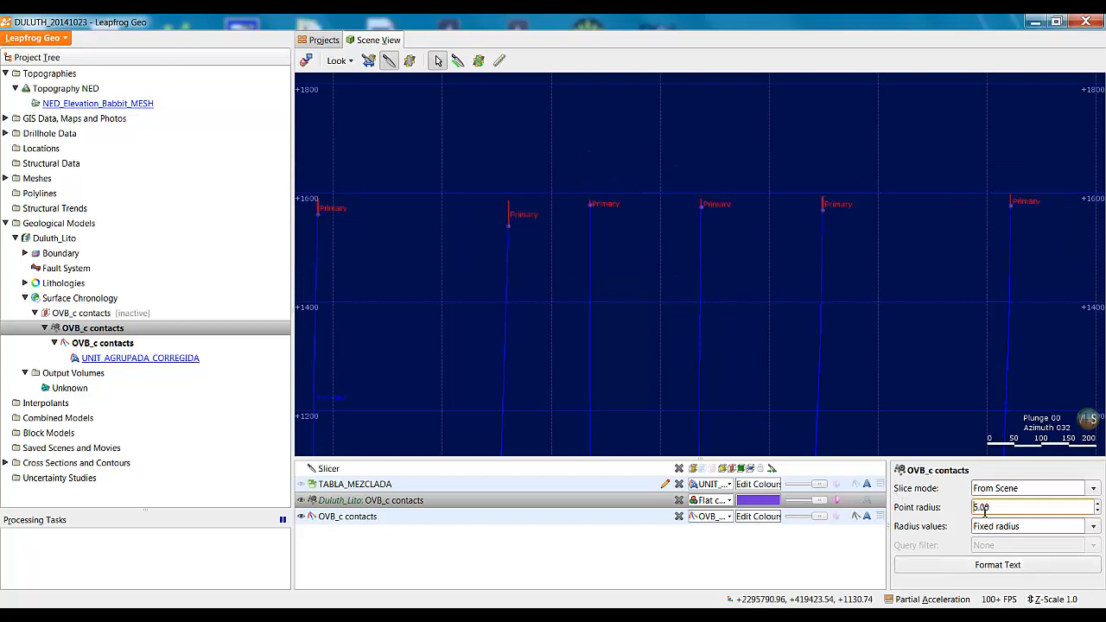
left_click_drag(989, 508, 909, 509)
type("10")
key("Return")
Recolour the OVB_c contact points white
left_click(759, 501)
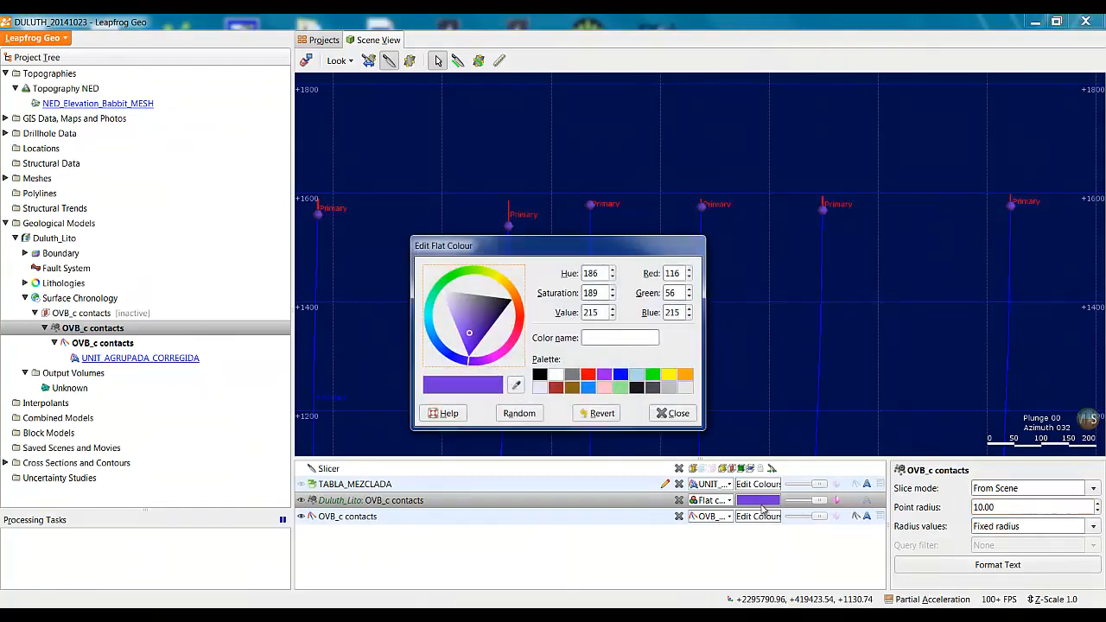
left_click(555, 374)
left_click(678, 414)
Examine where the white contact points sit relative to the Primary intervals along the section
scroll(395, 291, "down", 3)
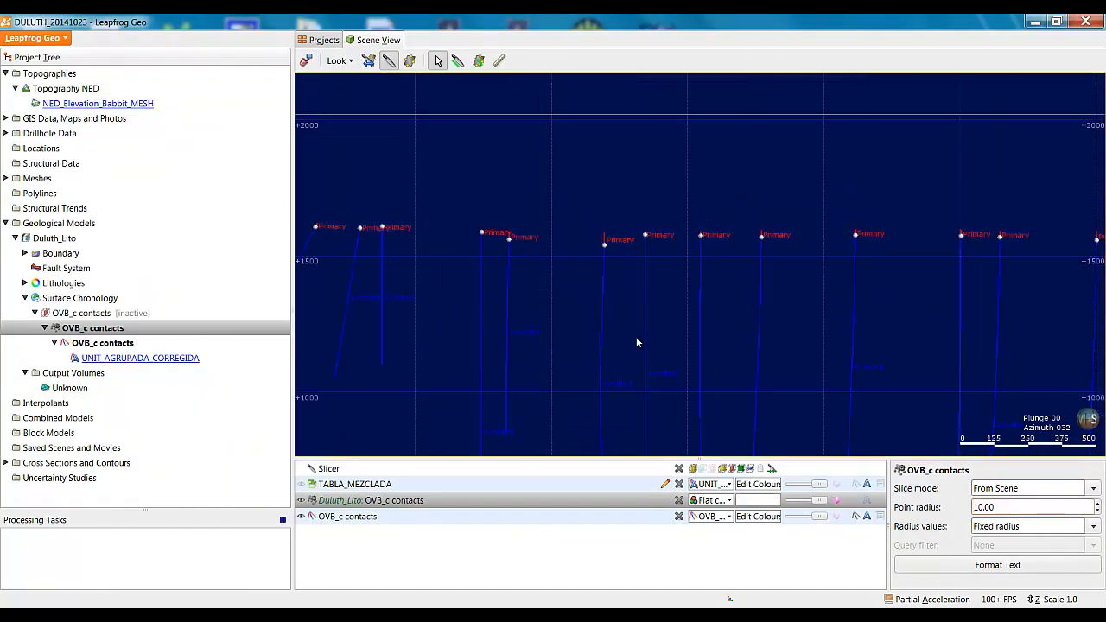
scroll(883, 321, "up", 5)
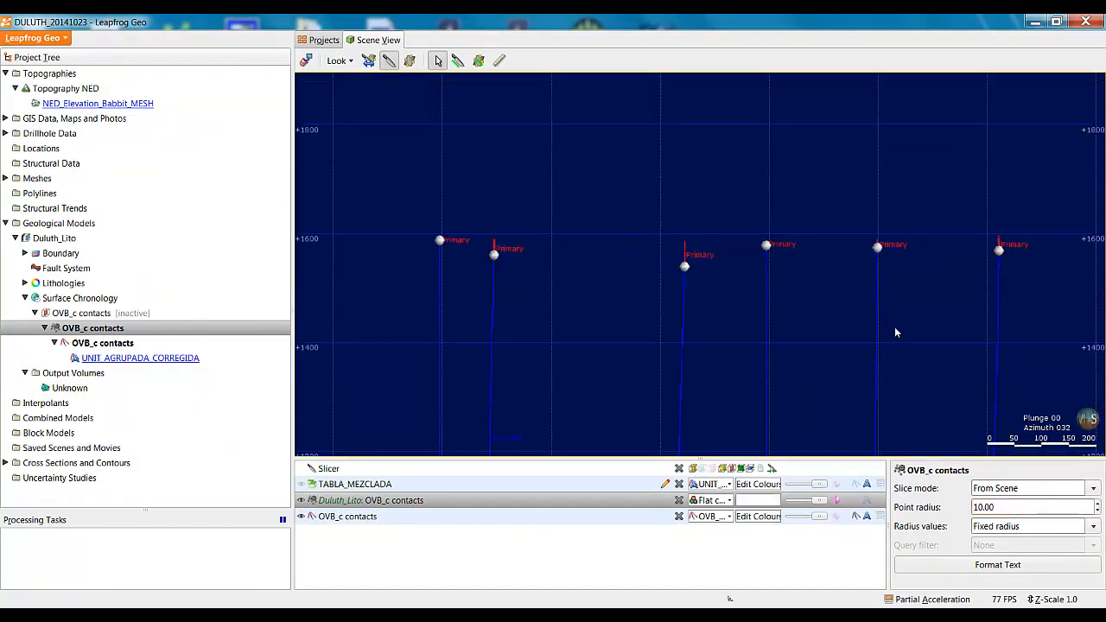
scroll(752, 343, "up", 4)
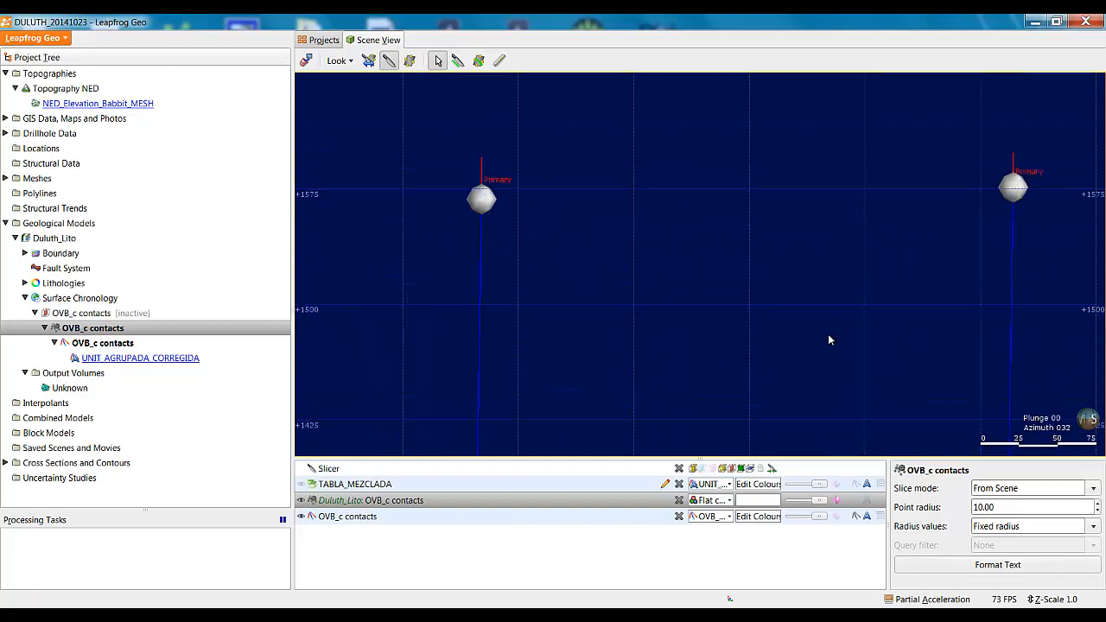
scroll(1020, 288, "down", 6)
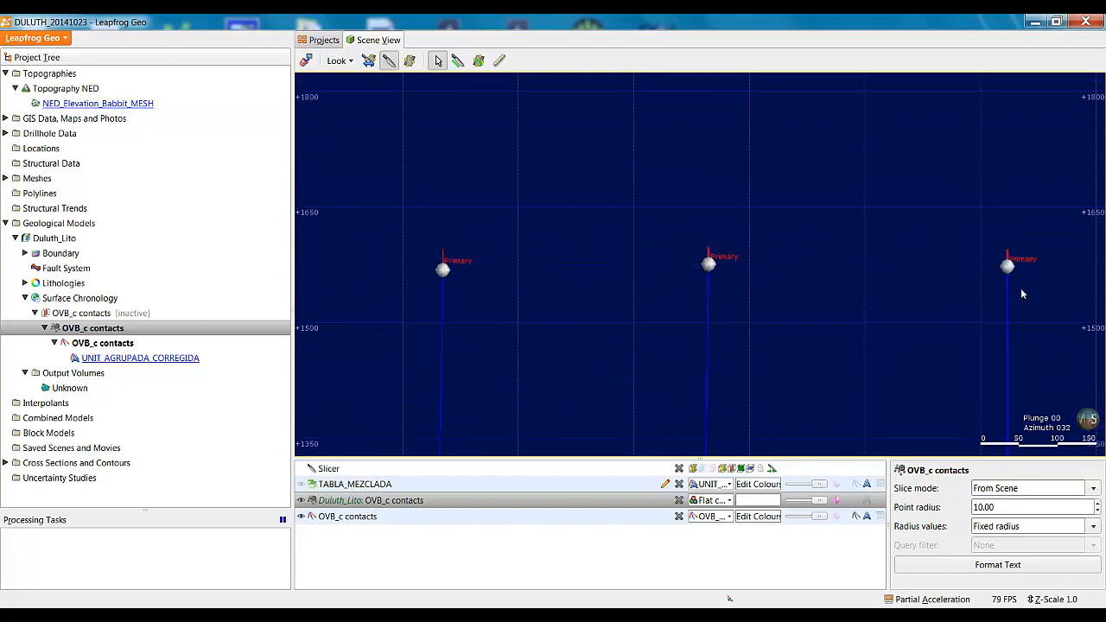
middle_click_drag(880, 305, 695, 297)
middle_click_drag(1059, 298, 864, 293)
middle_click_drag(622, 328, 1006, 328)
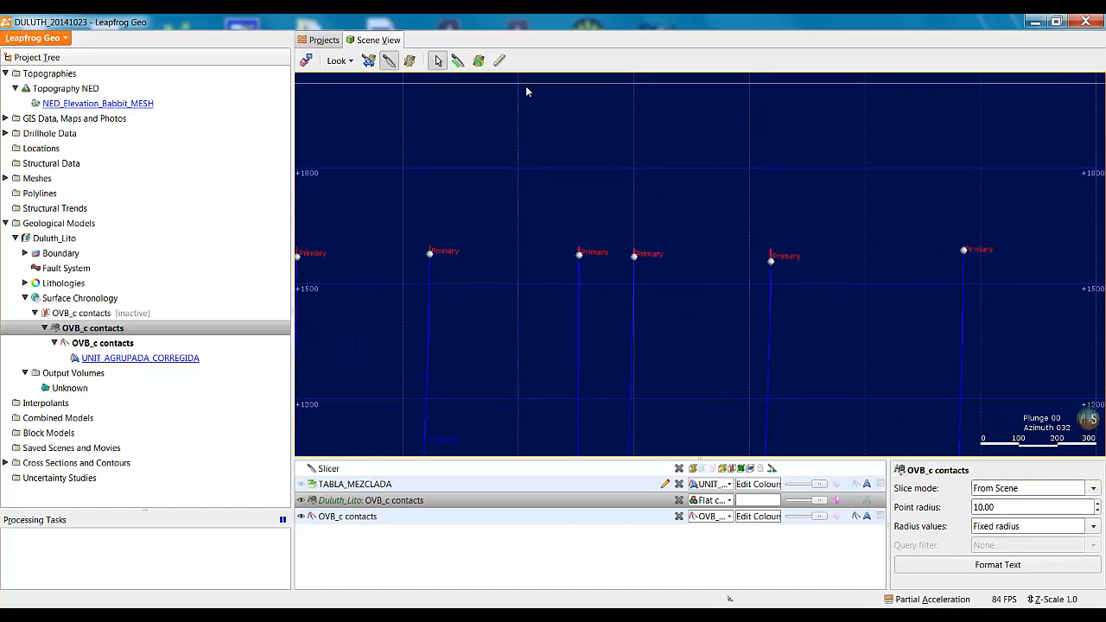
Remove the slice and turn off the text labels of TABLA_MEZCLADA and the OVB_c contact intervals
left_click(389, 60)
scroll(560, 429, "down", 3)
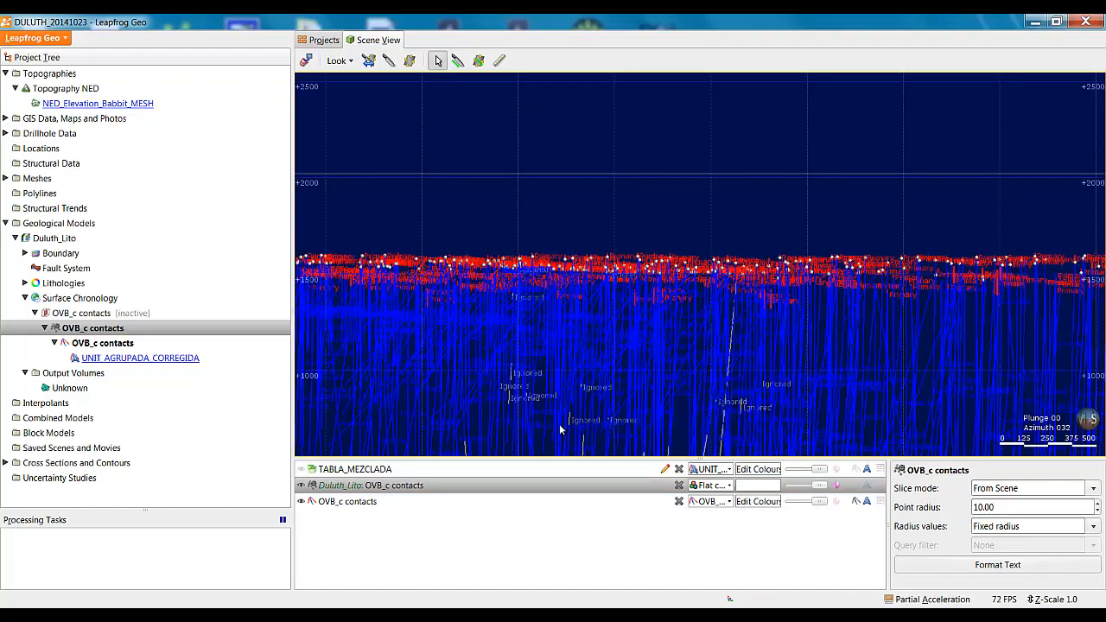
left_click_drag(860, 284, 870, 337)
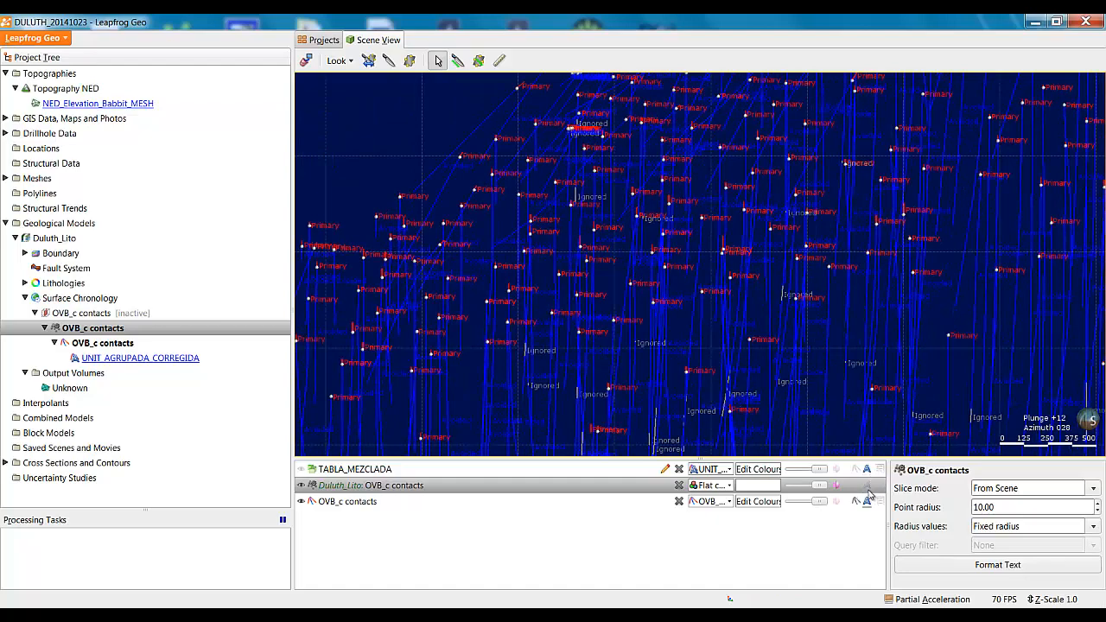
left_click(867, 469)
left_click(867, 501)
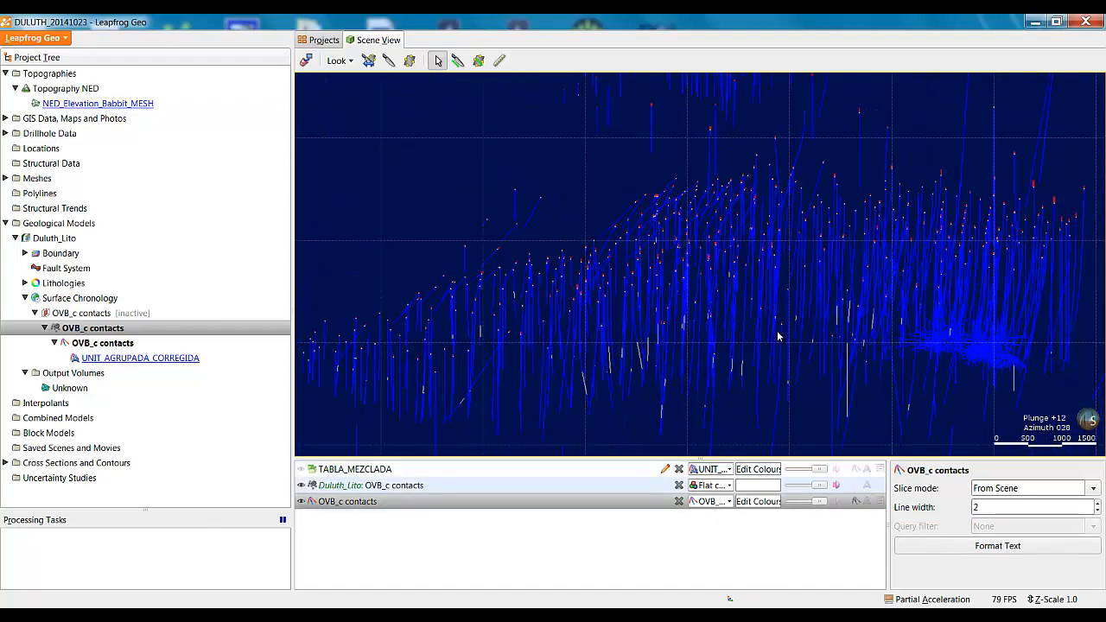
Hide the OVB_c contact intervals, leaving only the extracted contact points displayed
scroll(778, 337, "up", 5)
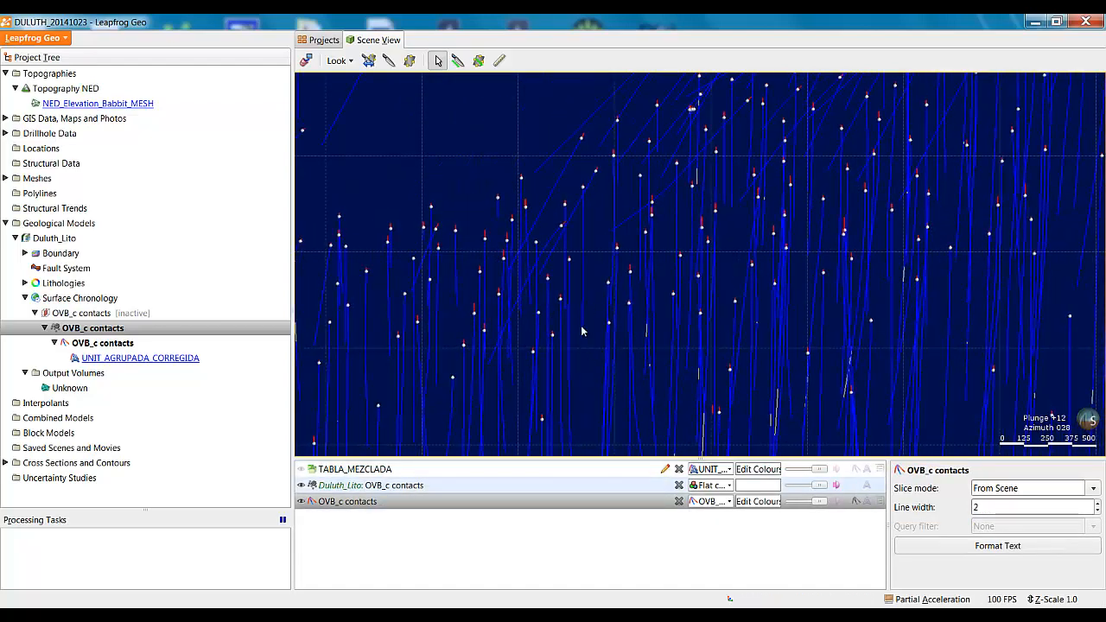
right_click_drag(581, 331, 646, 306)
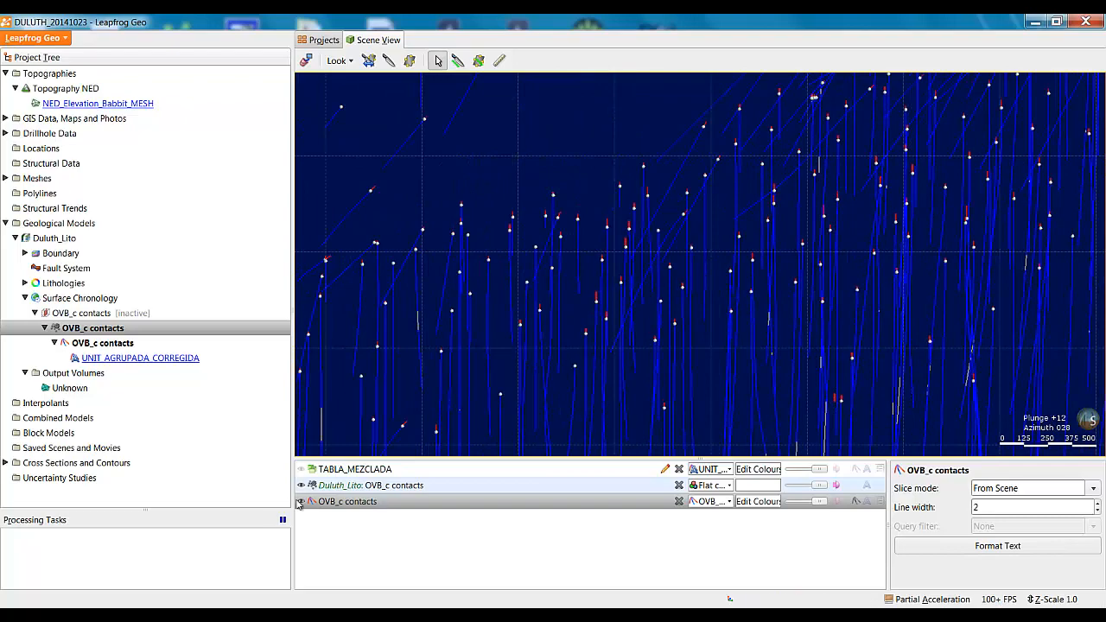
scroll(707, 360, "down", 5)
left_click_drag(708, 360, 656, 391)
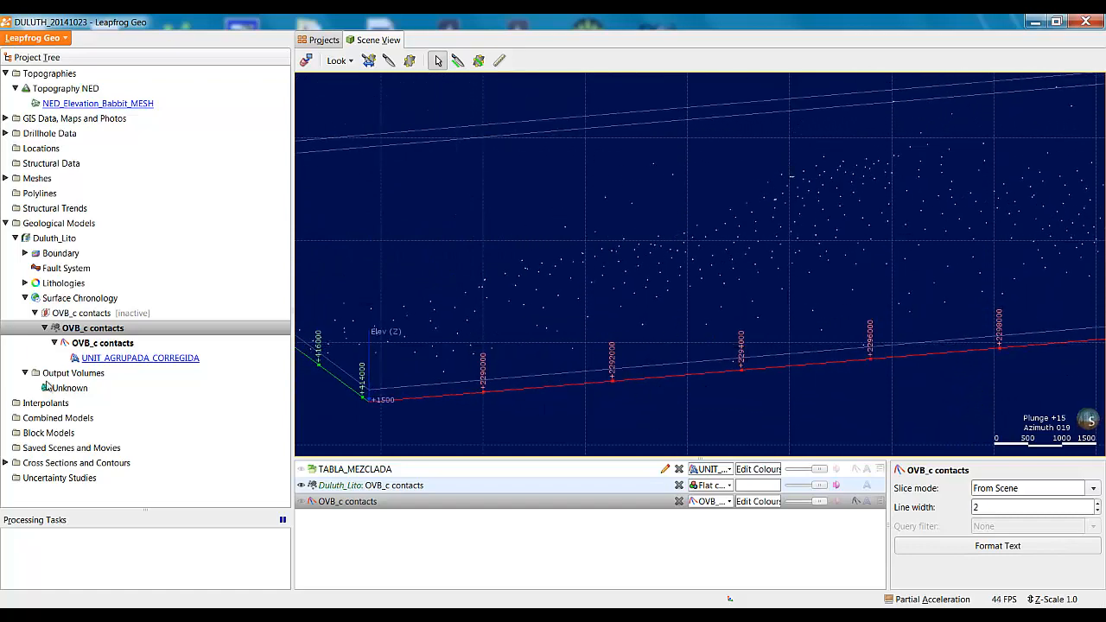
Add the OVB_c contacts surface to the scene together with the contact points
left_click_drag(67, 316, 763, 322)
scroll(822, 308, "down", 3)
left_click_drag(778, 268, 802, 300)
scroll(750, 308, "up", 5)
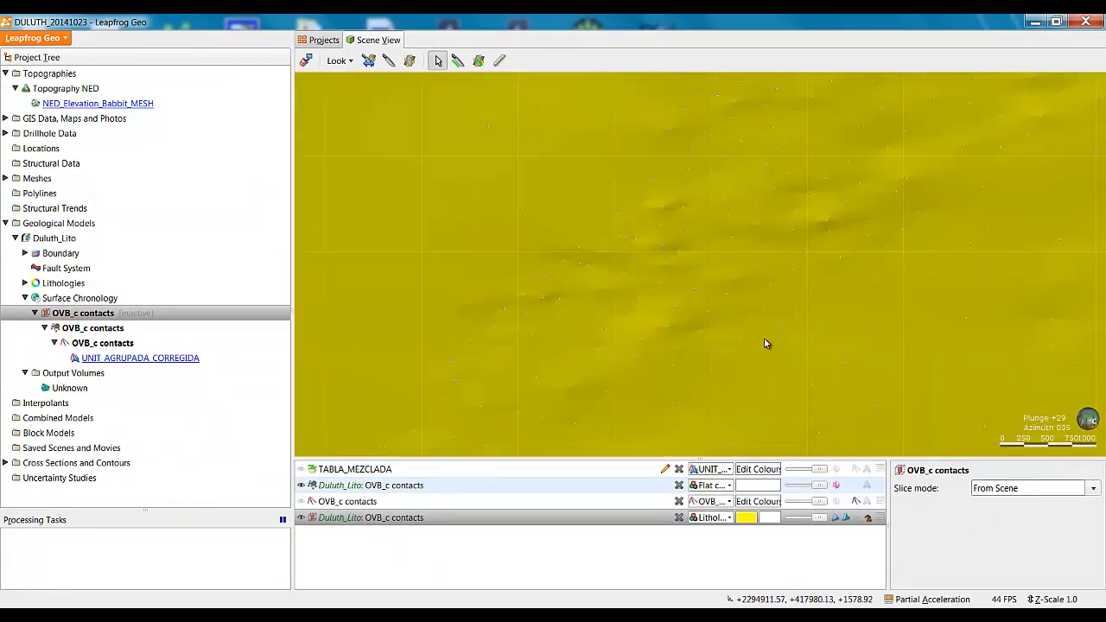
Examine how closely the OVB_c contacts surface passes through the individual contact points
scroll(765, 343, "up", 2)
scroll(654, 361, "up", 5)
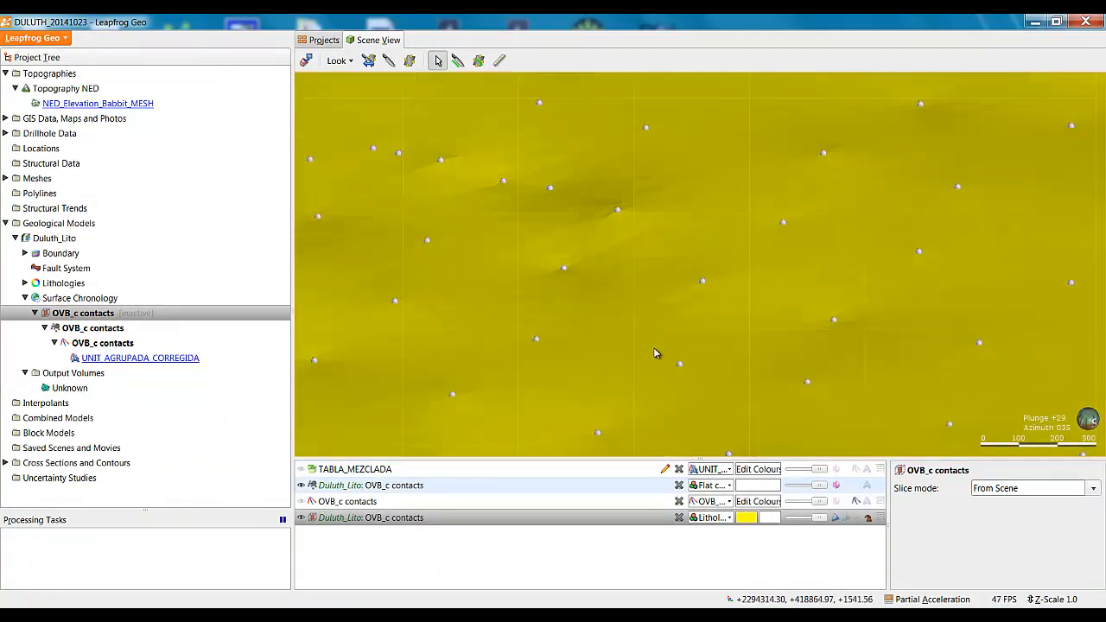
middle_click_drag(814, 124, 732, 330)
middle_click_drag(763, 296, 664, 405)
scroll(686, 315, "down", 3)
scroll(674, 309, "up", 3)
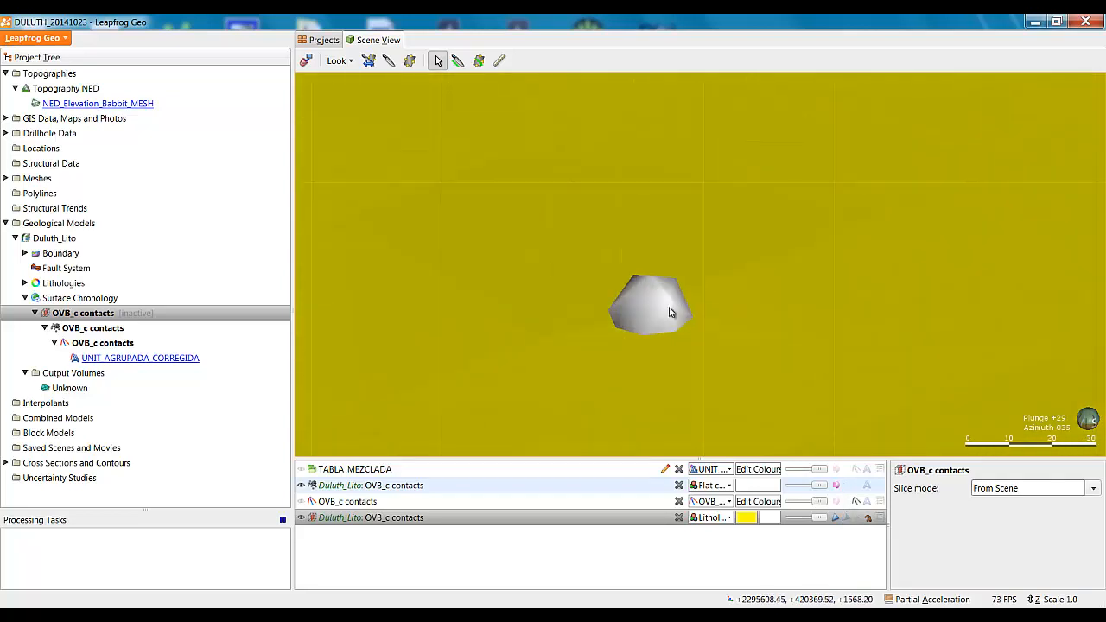
scroll(683, 330, "down", 5)
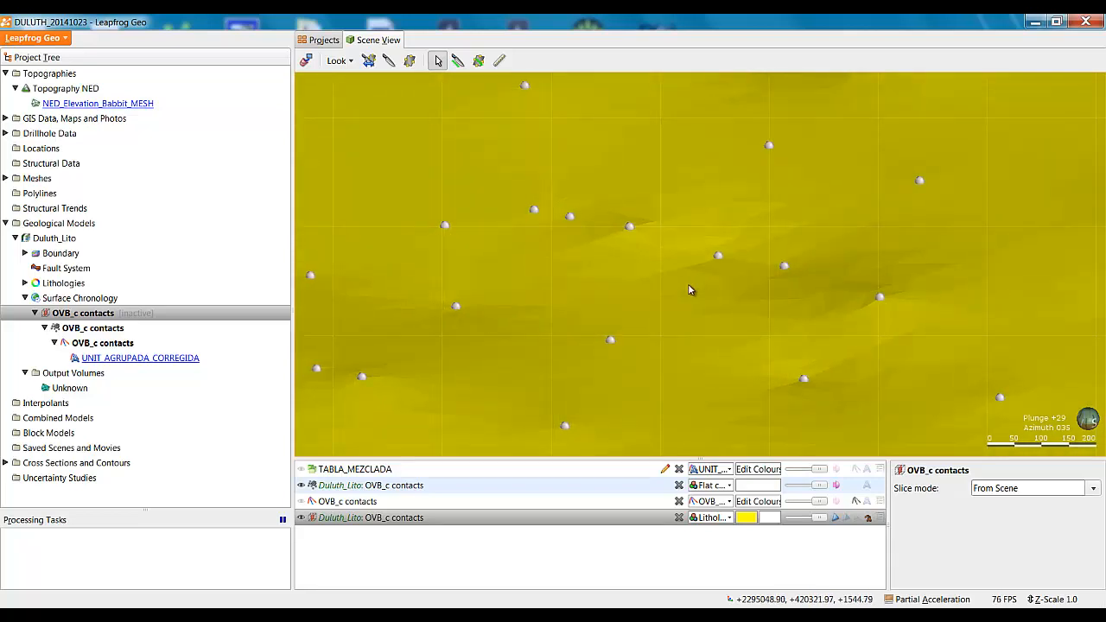
scroll(690, 284, "up", 5)
middle_click_drag(860, 230, 823, 235)
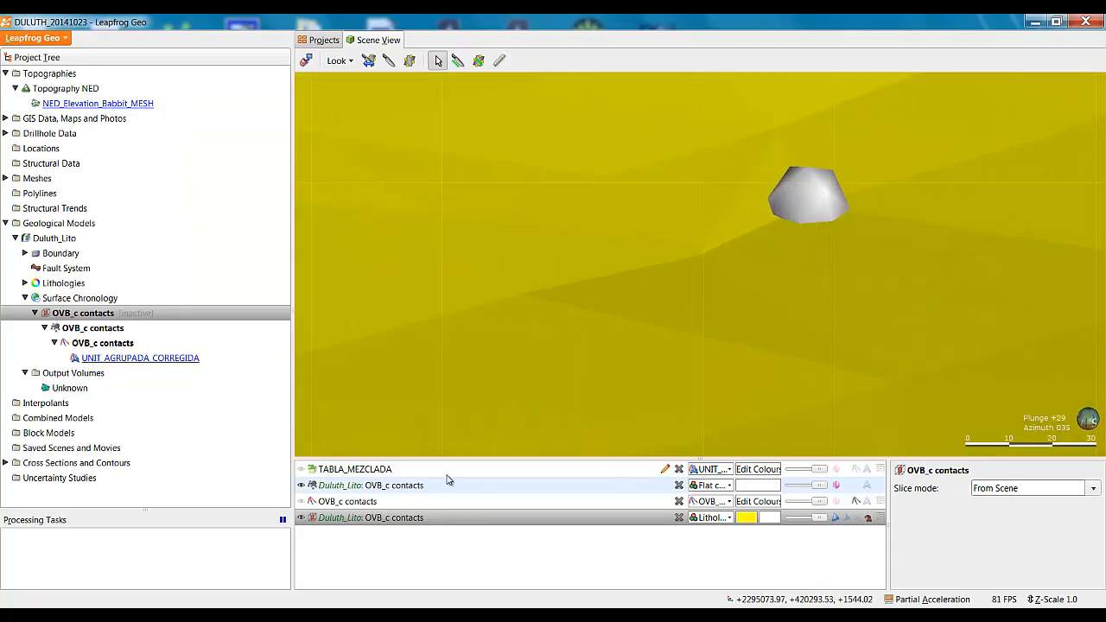
Set the point radius of the OVB_c contact points to 1
left_click(398, 487)
left_click(1007, 509)
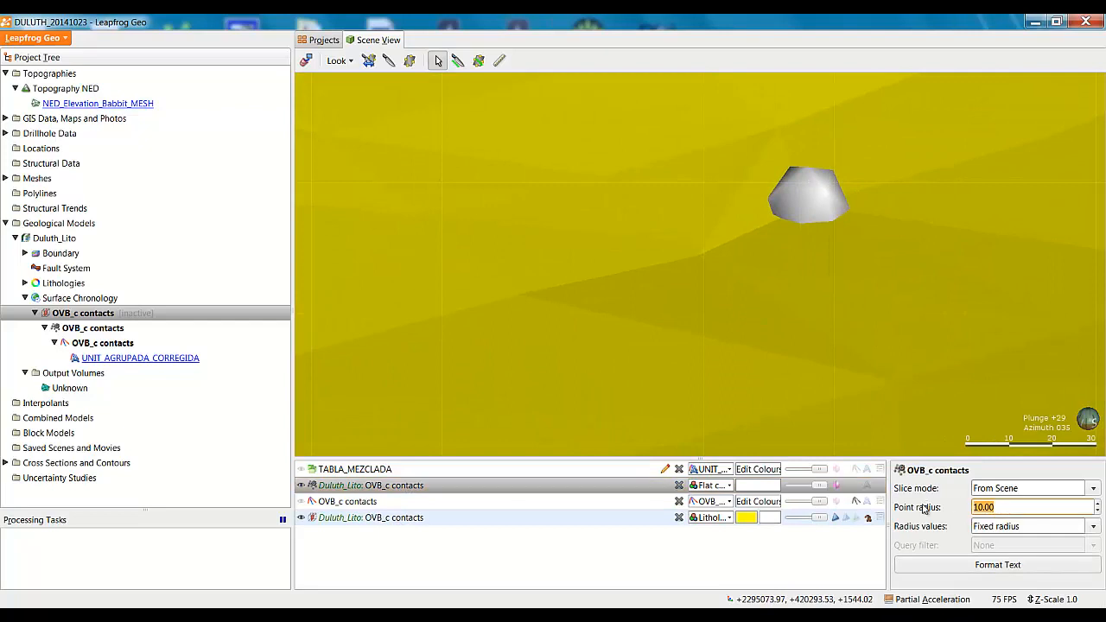
type("1")
key("Return")
scroll(892, 285, "up", 2)
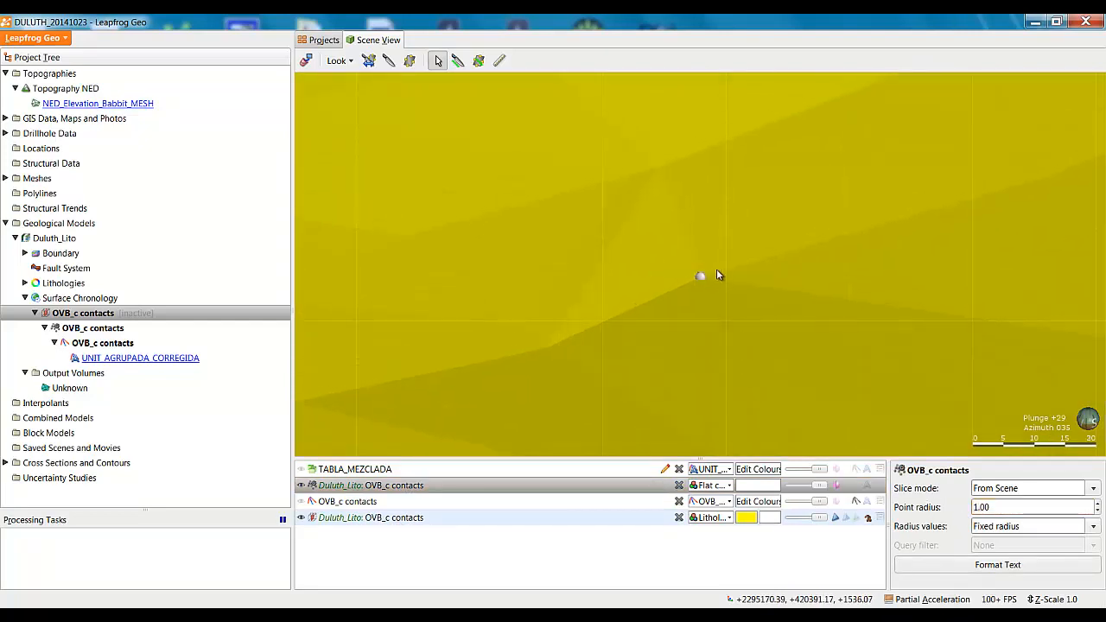
Show the OVB_c contact intervals again to compare them with the surface at a contact point
middle_click_drag(701, 285, 671, 339)
left_click(299, 502)
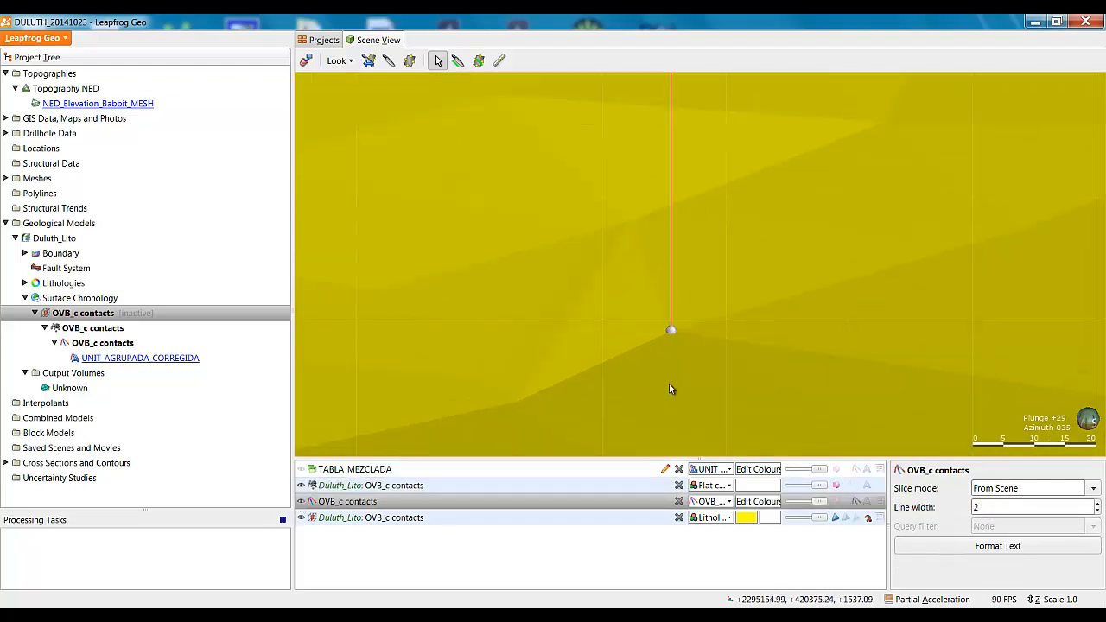
left_click_drag(682, 406, 459, 180)
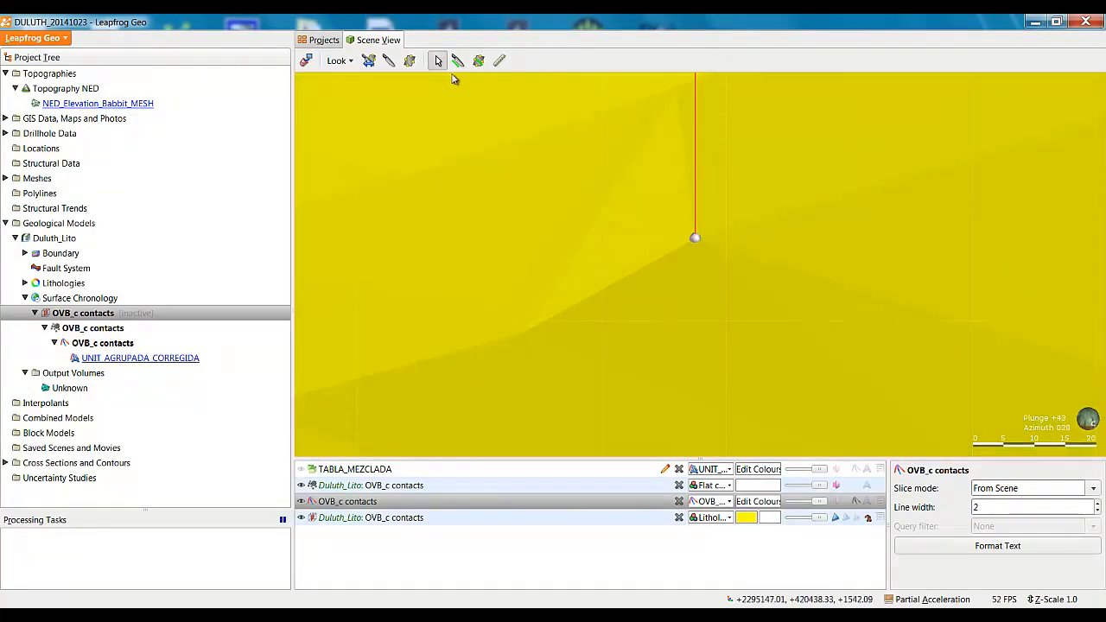
Cut a slice through the contact point and narrow it to about 66 wide to view the surface in section
left_click(458, 61)
left_click_drag(602, 204, 772, 265)
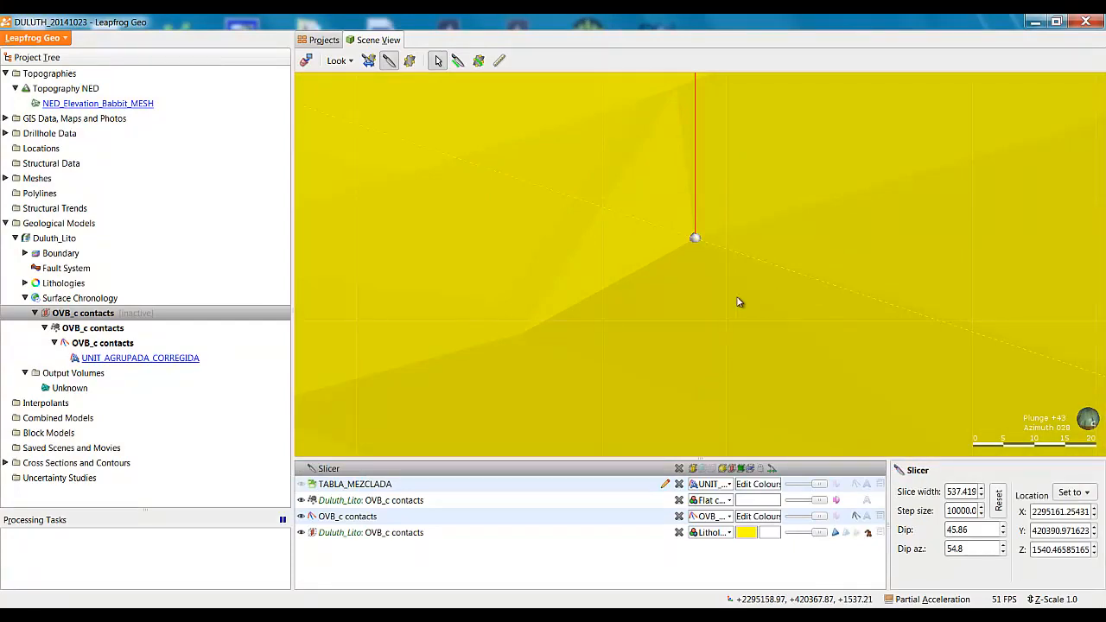
scroll(758, 268, "down", 8)
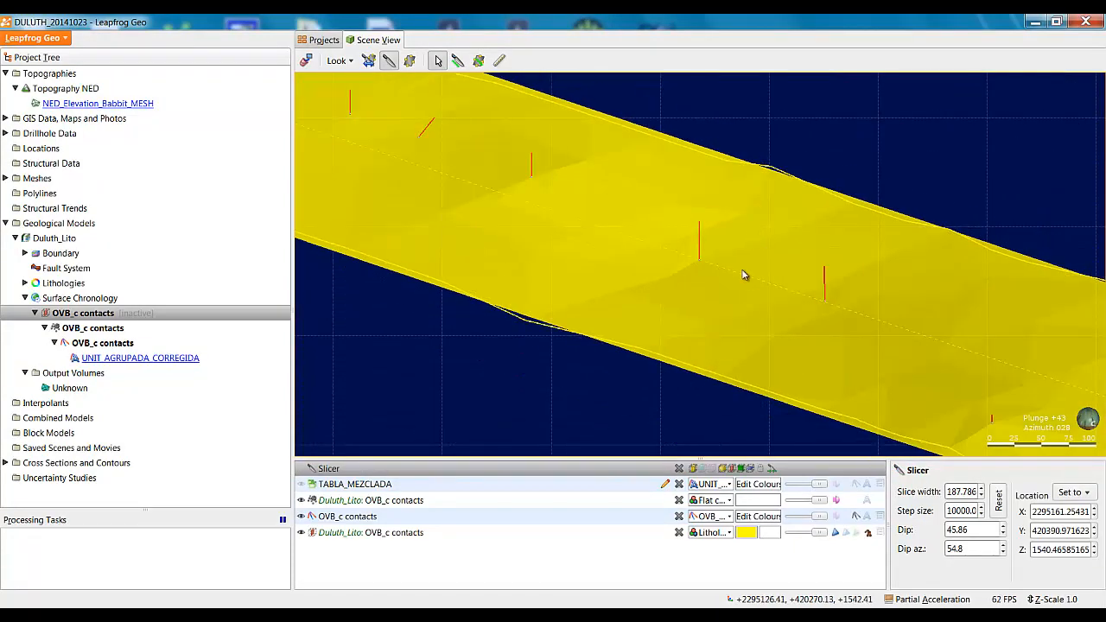
scroll(743, 275, "down", 5, "ctrl")
left_click_drag(692, 356, 732, 326)
scroll(750, 313, "up", 5)
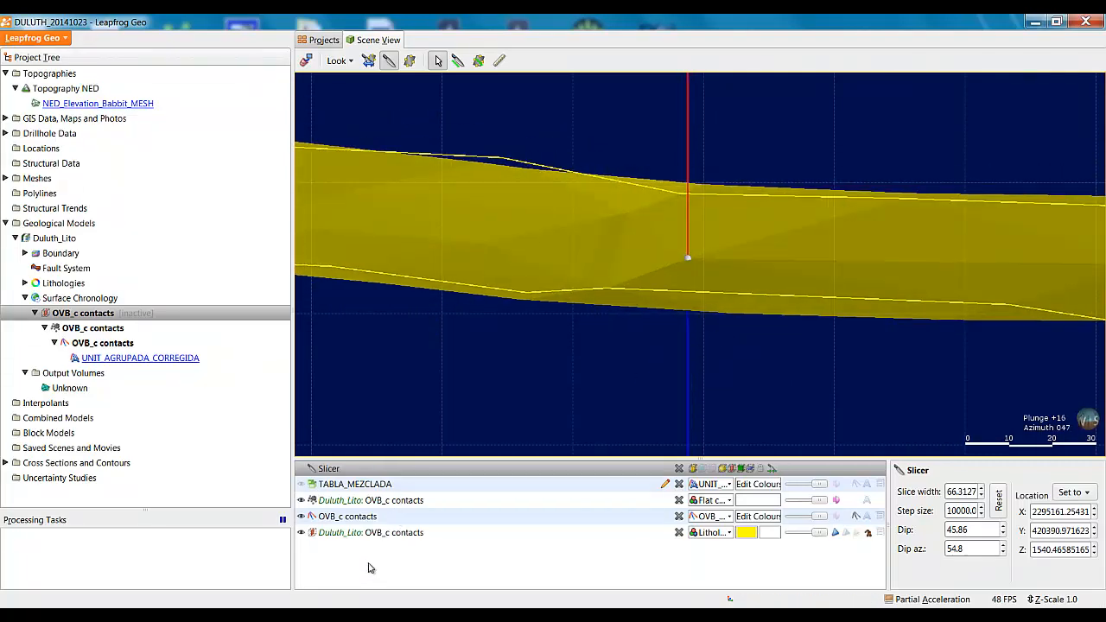
Select the OVB_c contacts surface in the scene list and remove the slice
left_click(388, 545)
left_click(394, 533)
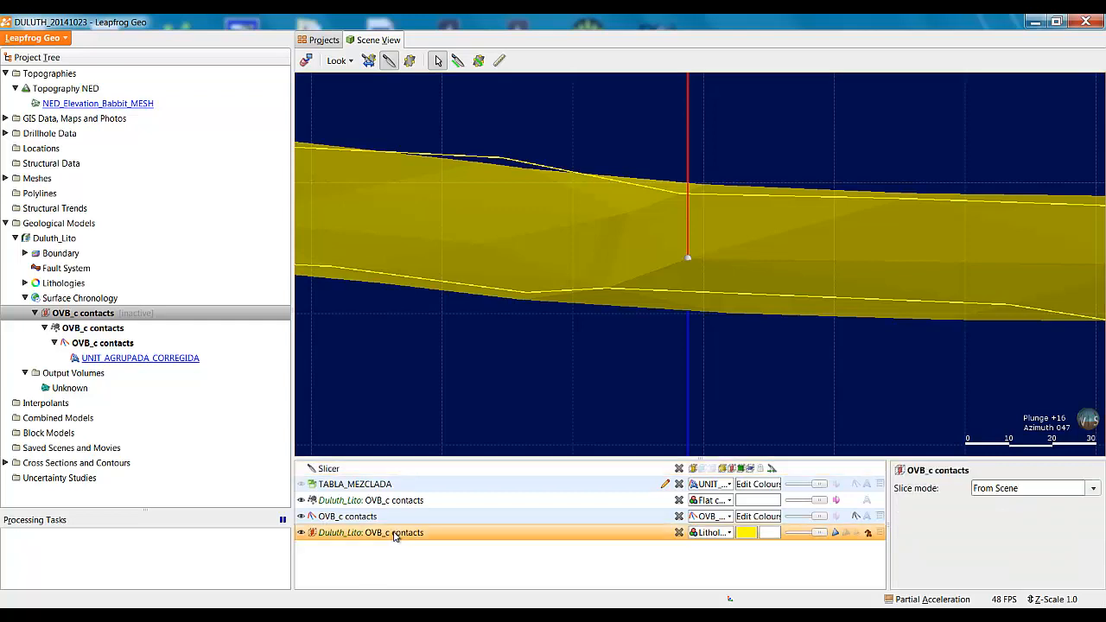
left_click(389, 60)
scroll(635, 283, "down", 3)
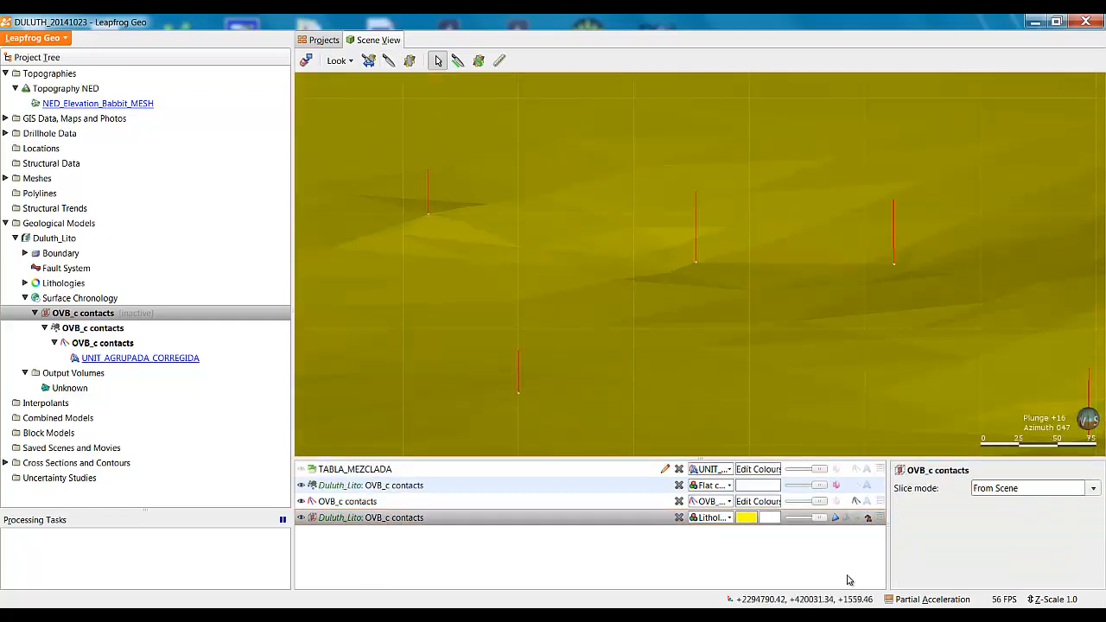
Turn on smooth shading for the OVB_c contacts surface and inspect its shape around the contact intervals
left_click(835, 518)
left_click(834, 518)
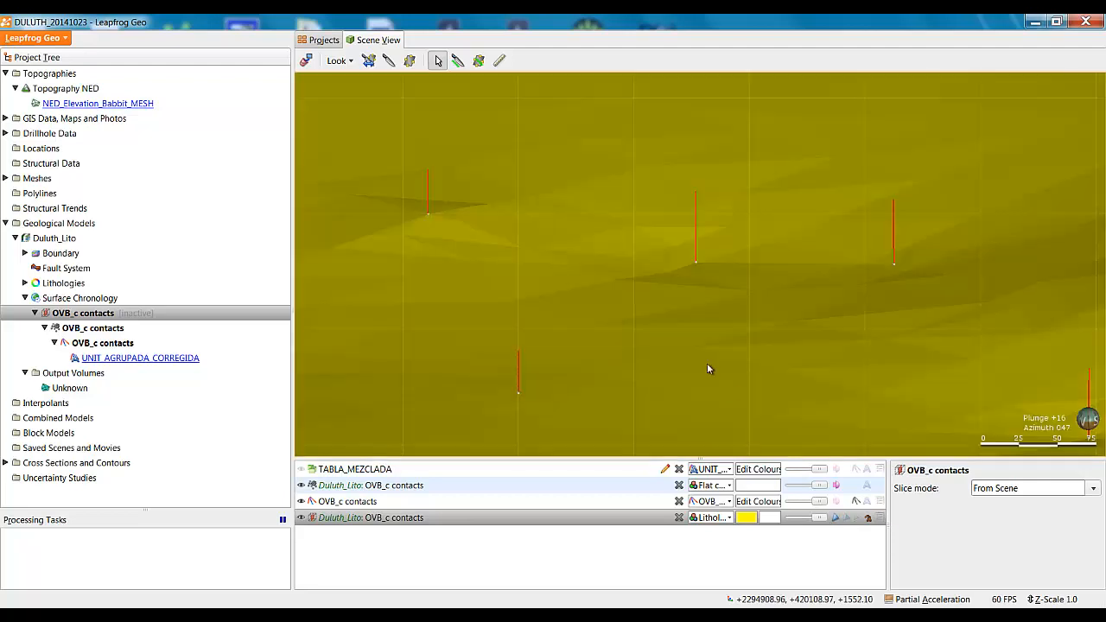
scroll(746, 287, "up", 4)
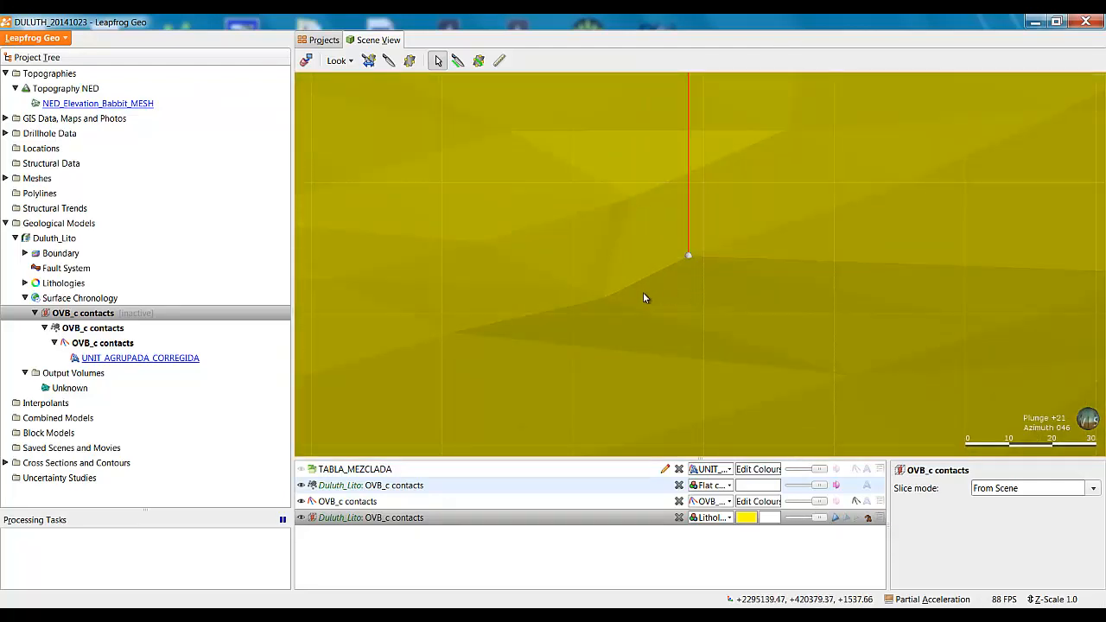
left_click(846, 518)
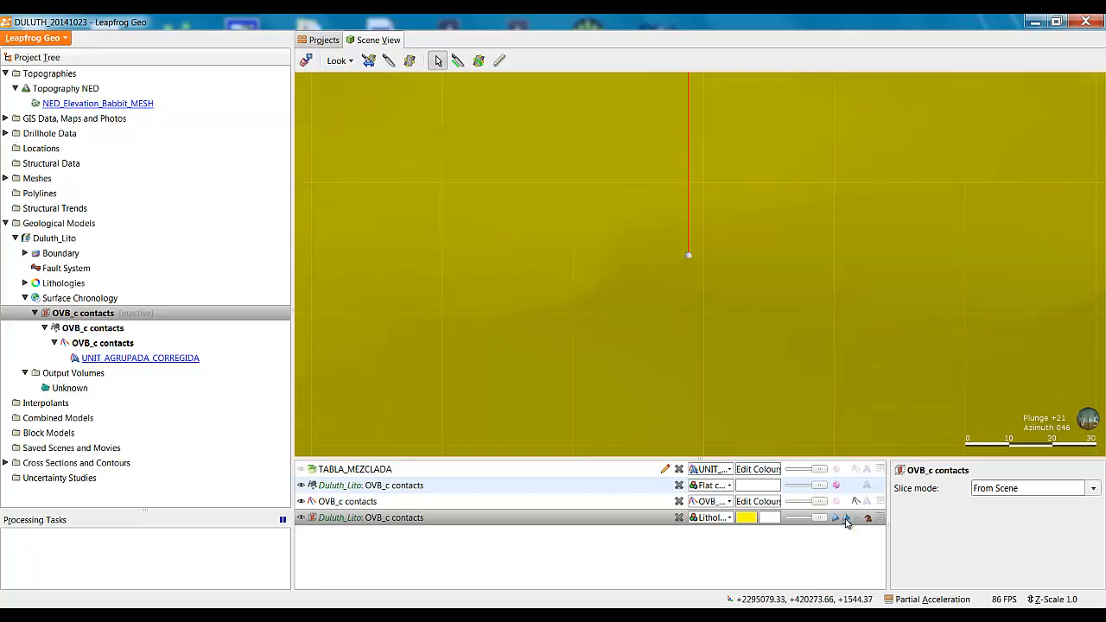
scroll(727, 361, "down", 3)
left_click(727, 361)
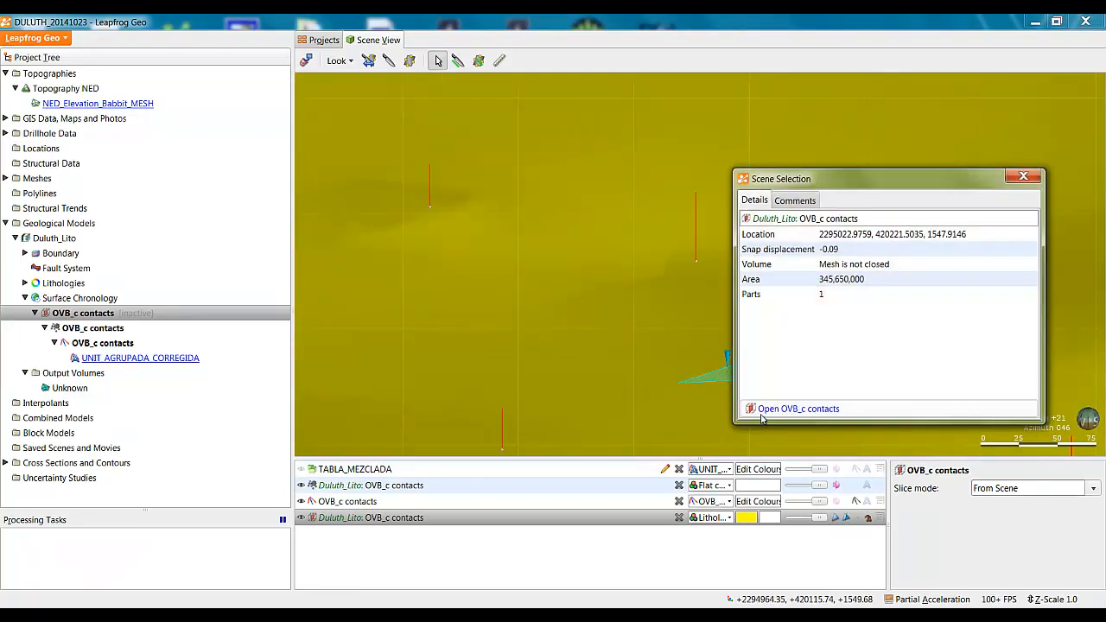
left_click(1020, 180)
scroll(631, 297, "down", 3)
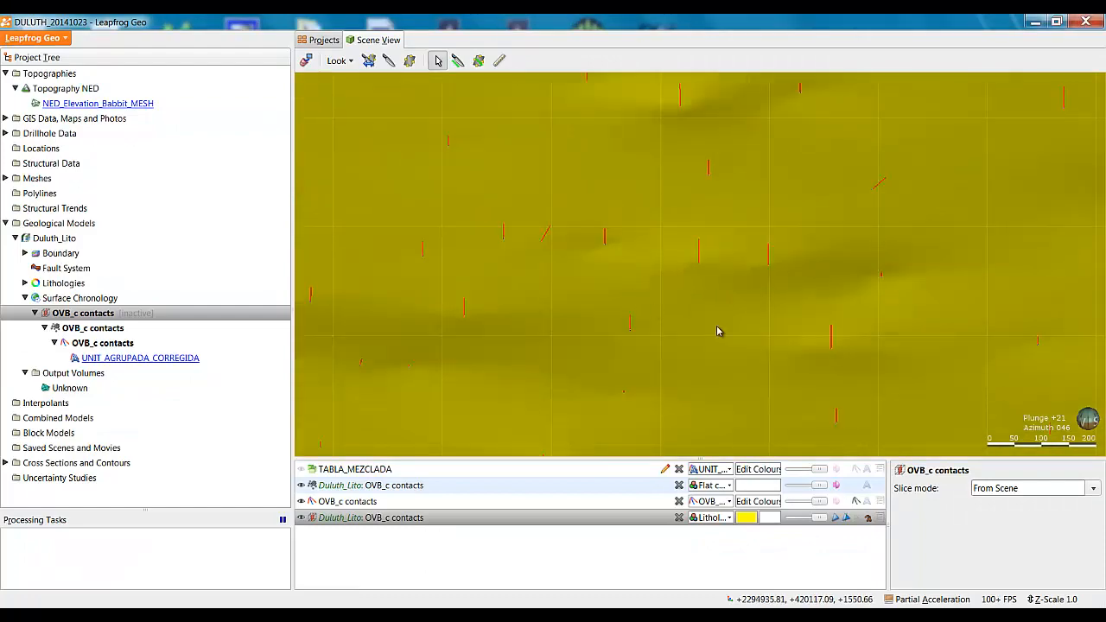
left_click_drag(719, 331, 782, 341)
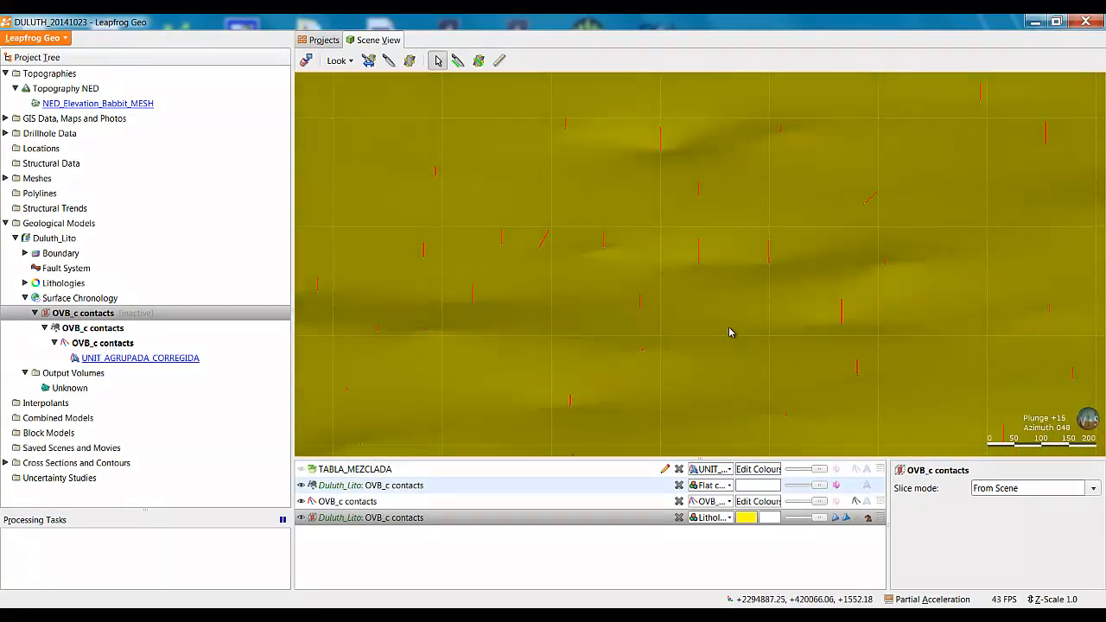
Turn smooth shading back off on the OVB_c contacts surface to view its faceted mesh at the intervals
left_click(847, 519)
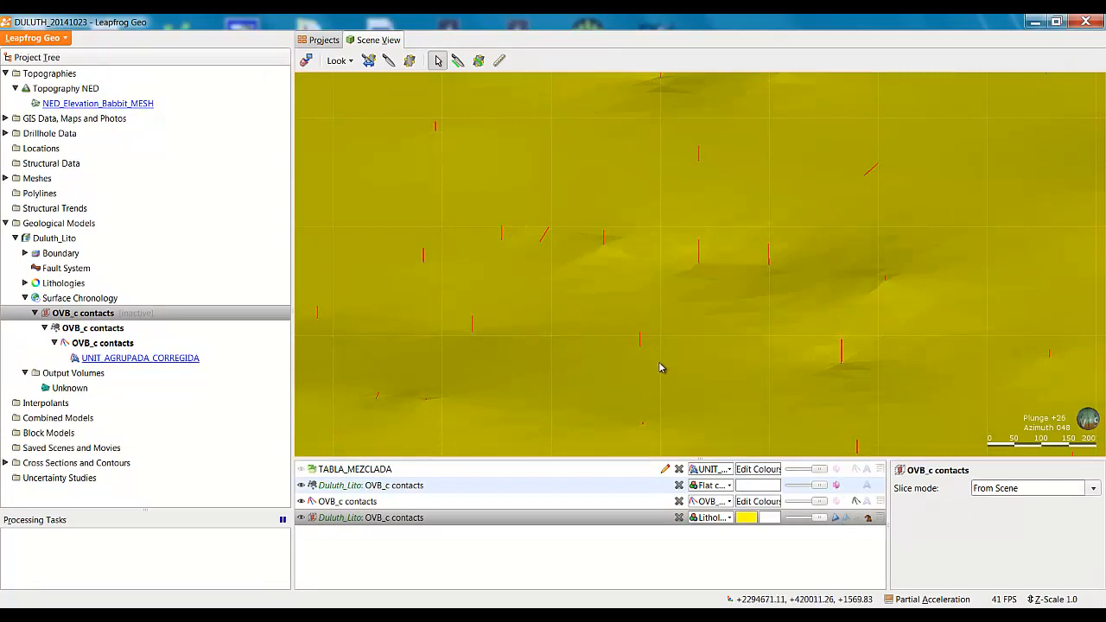
scroll(693, 323, "up", 5)
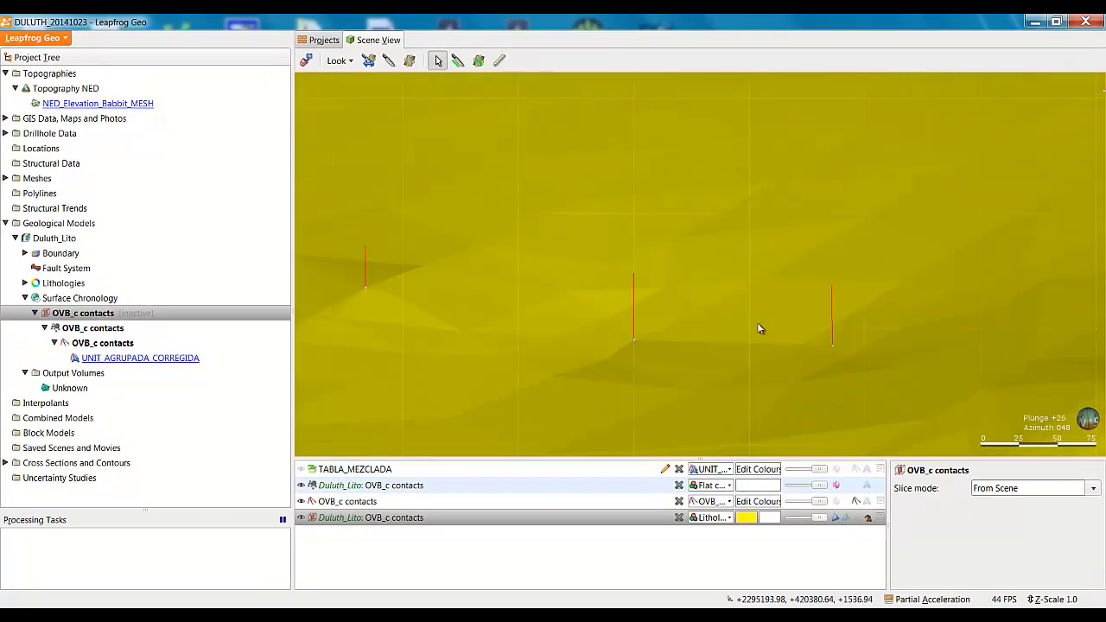
middle_click_drag(819, 350, 778, 354)
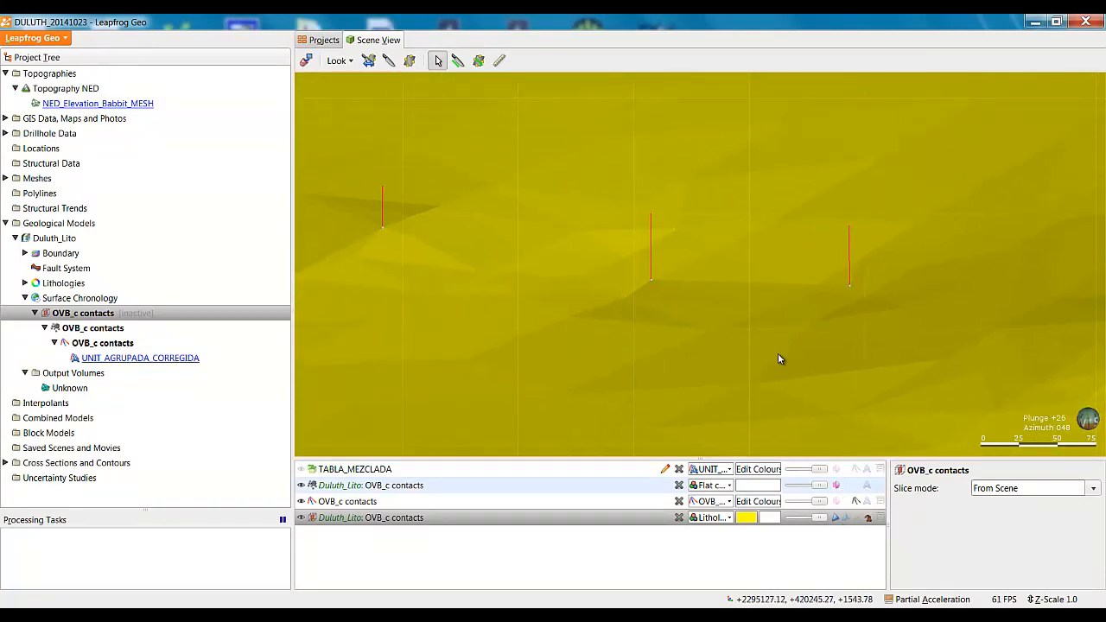
Show the triangle edges on the OVB_c contacts surface and examine how the mesh vertices meet a contact point
left_click(857, 519)
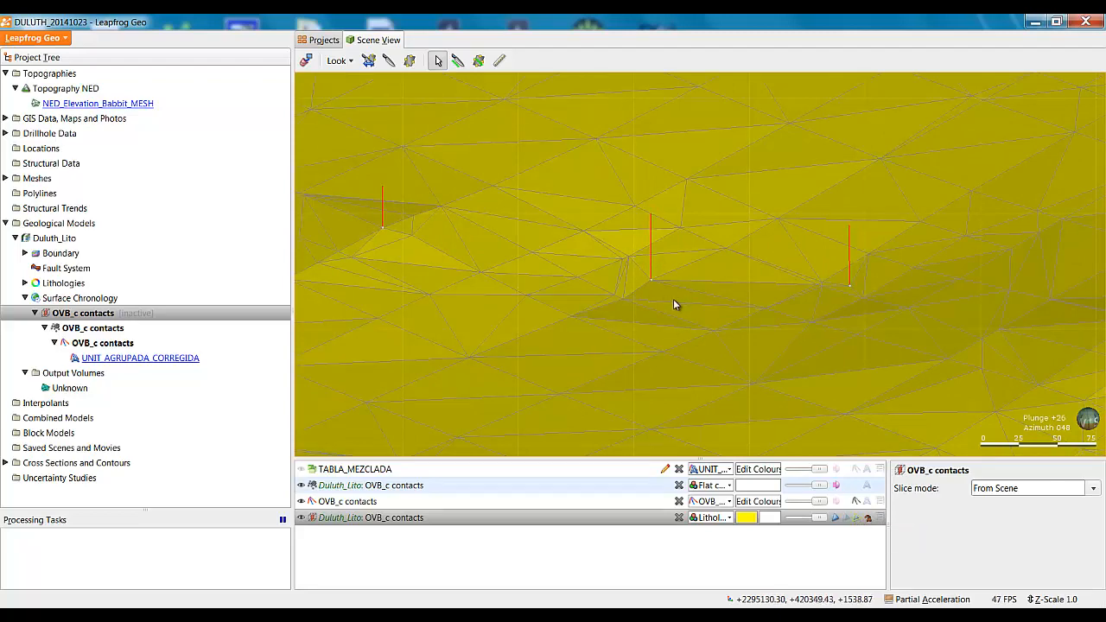
scroll(683, 304, "up", 4)
middle_click_drag(927, 342, 650, 334)
scroll(745, 301, "up", 2)
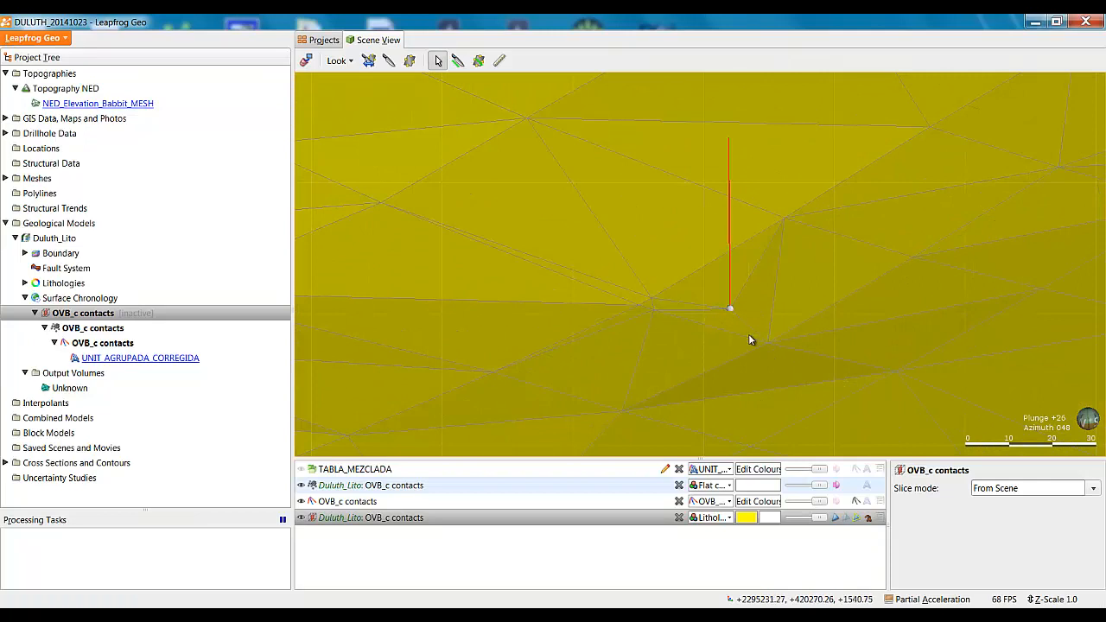
scroll(750, 335, "up", 2)
middle_click_drag(756, 348, 654, 341)
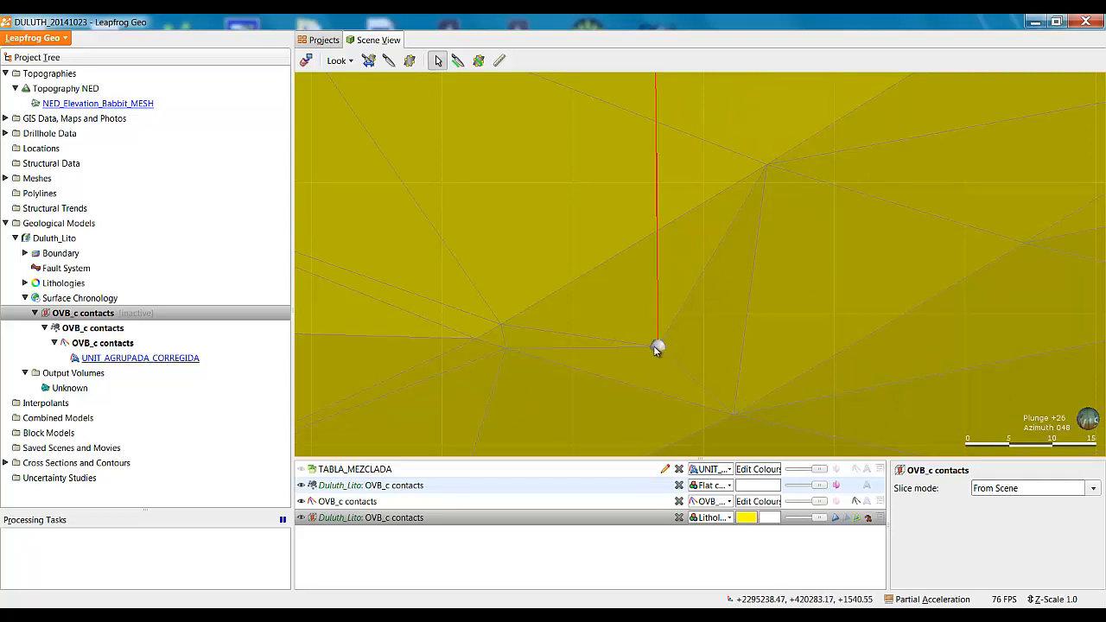
Hide the faces of the OVB_c contacts surface and examine its wireframe across the wider drillhole area
left_click(836, 517)
scroll(626, 343, "down", 5)
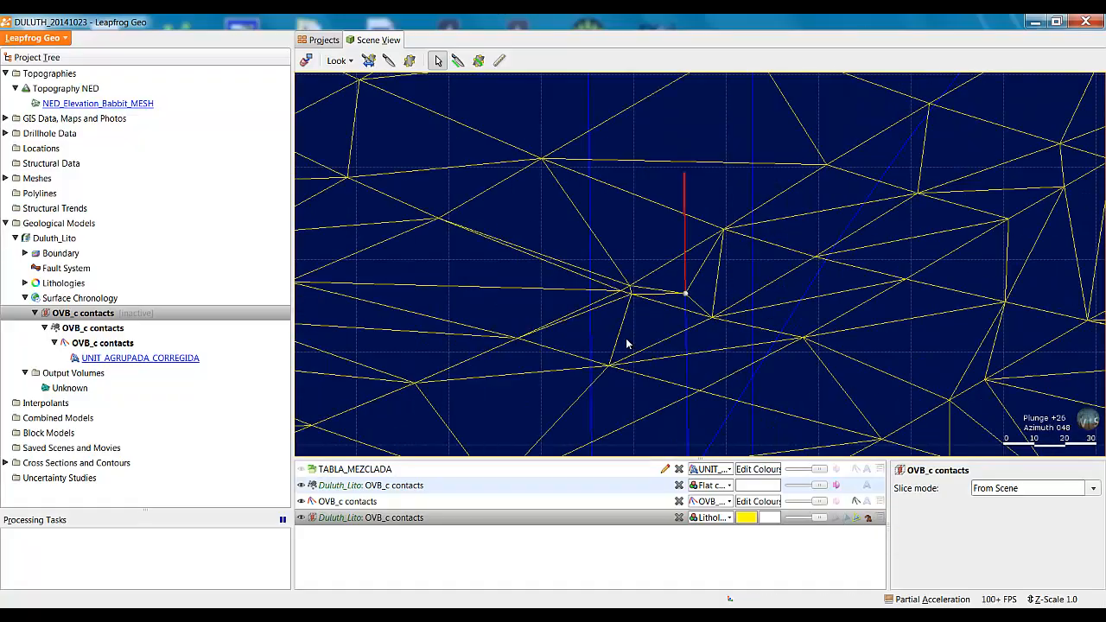
scroll(710, 388, "down", 8)
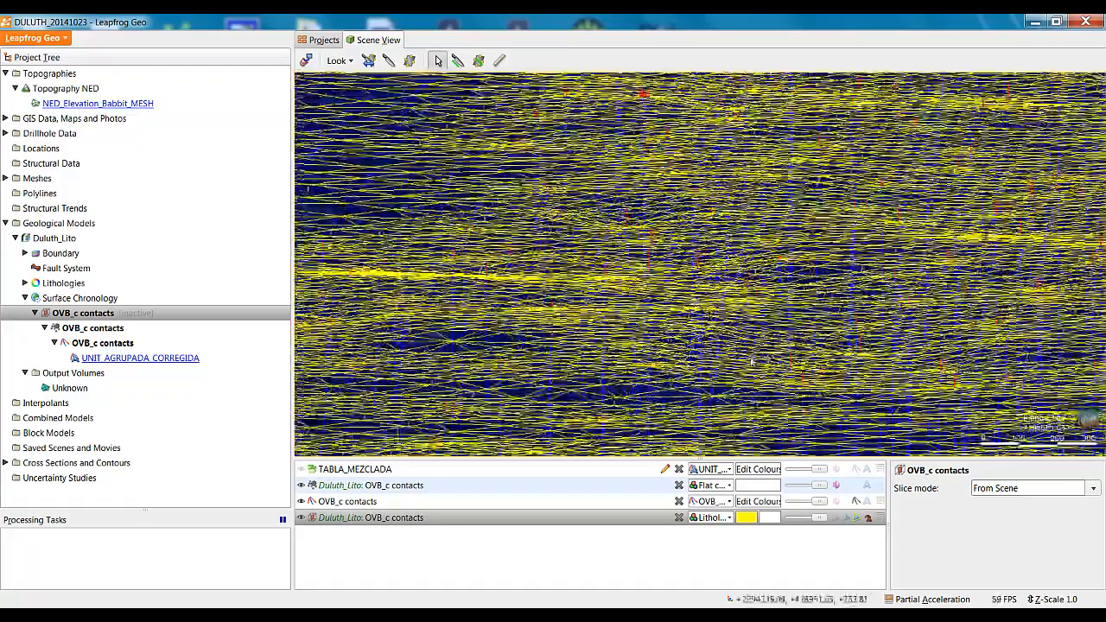
scroll(753, 356, "down", 5)
left_click_drag(815, 313, 735, 326)
scroll(734, 327, "up", 5)
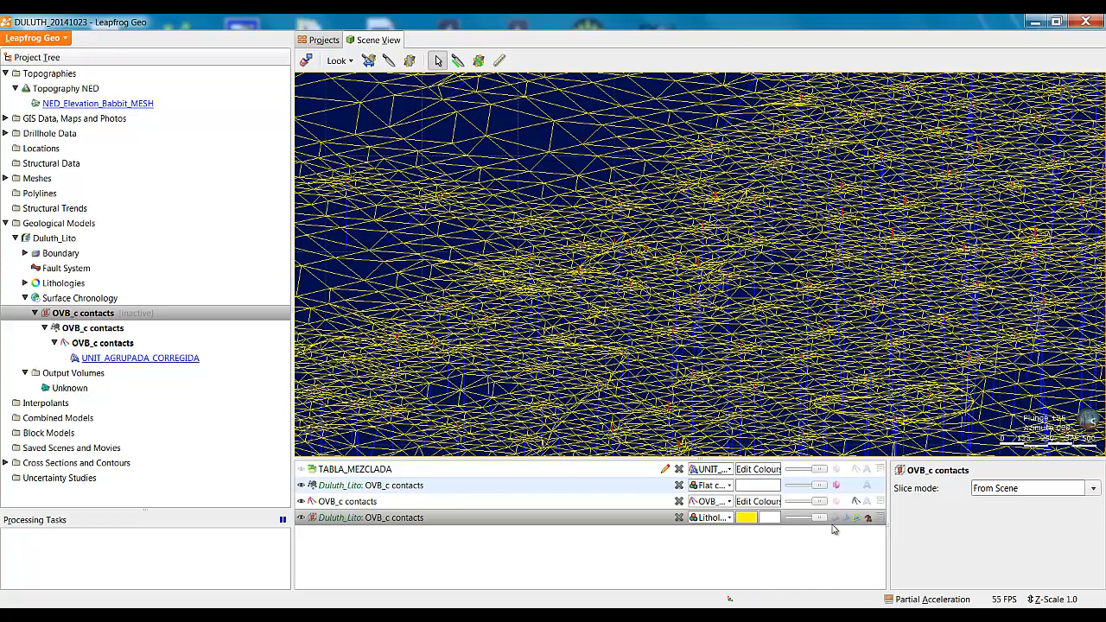
Hide the edges and show the faces of the OVB_c contacts surface again to view it as a solid around the intervals
left_click(855, 520)
left_click(836, 520)
scroll(645, 338, "up", 8)
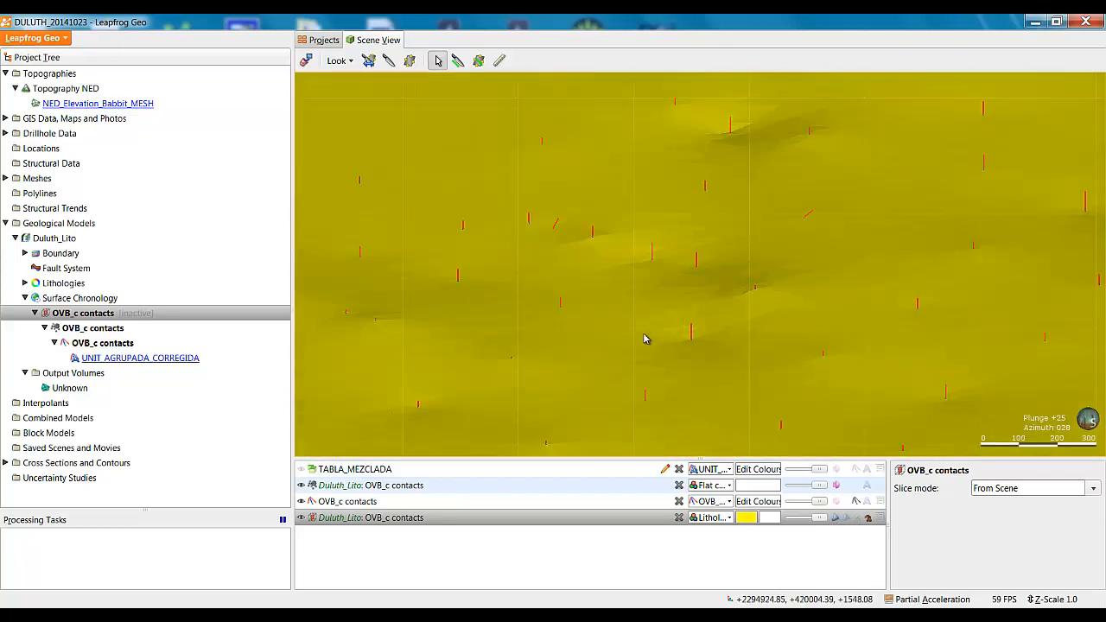
Inspect the OVB_c contacts surface around the drillholes and open its settings to review the younger and older lithologies
left_click_drag(727, 383, 786, 356)
scroll(679, 304, "down", 9)
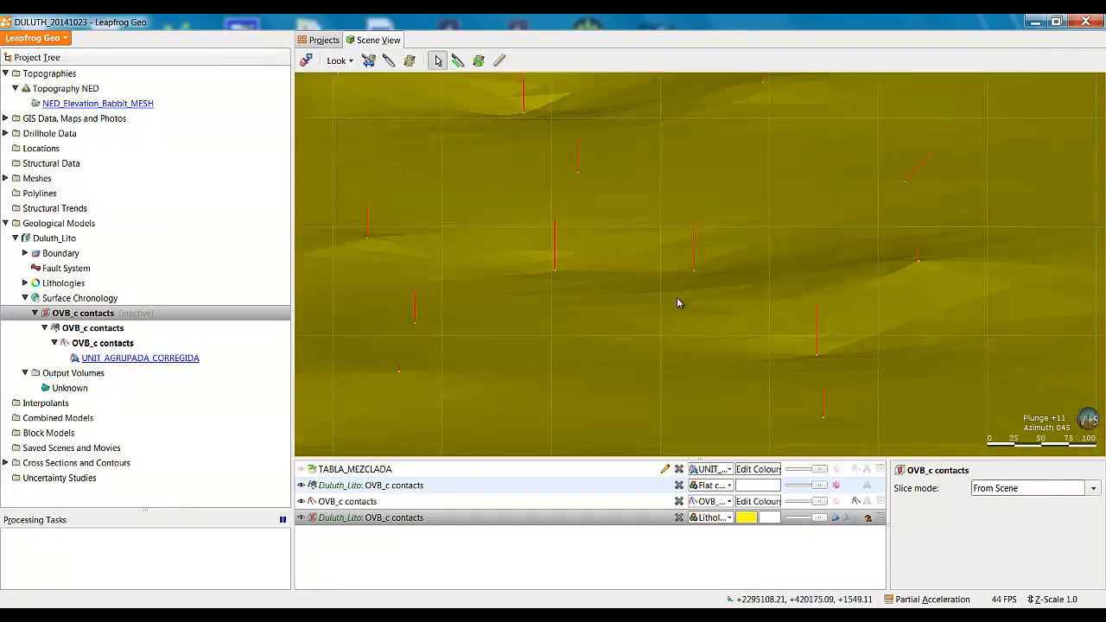
scroll(871, 318, "down", 3)
mouse_move(869, 323)
left_mouse_down()
mouse_move(790, 329)
mouse_move(946, 322)
mouse_move(1005, 334)
mouse_move(982, 314)
mouse_move(907, 352)
mouse_move(864, 343)
left_mouse_up()
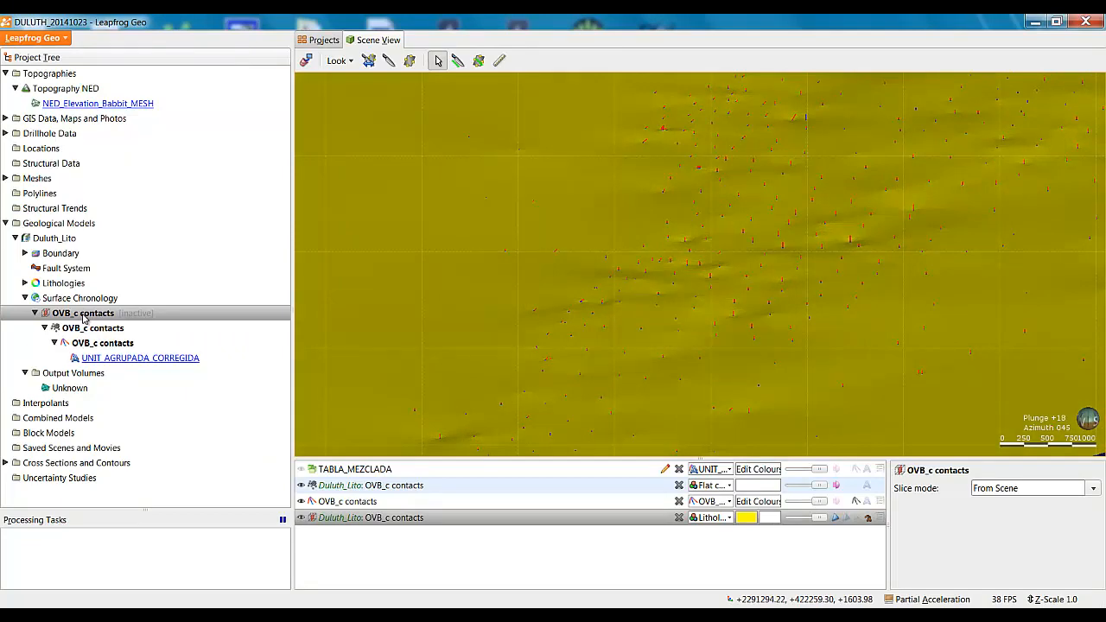
double_click(84, 318)
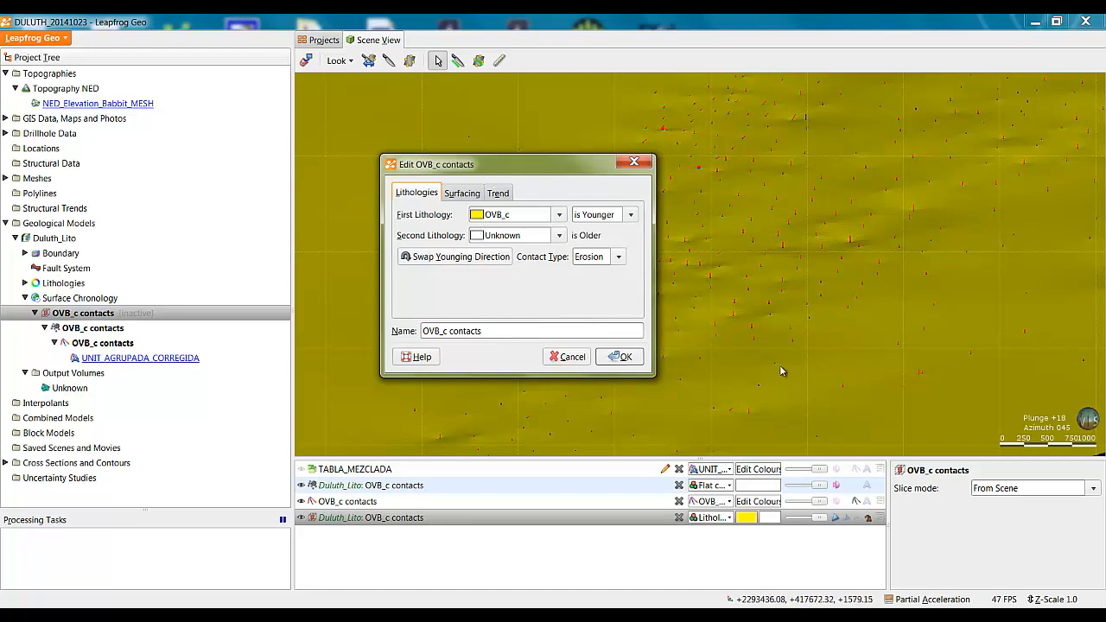
left_click_drag(813, 381, 795, 363)
scroll(795, 363, "up", 3)
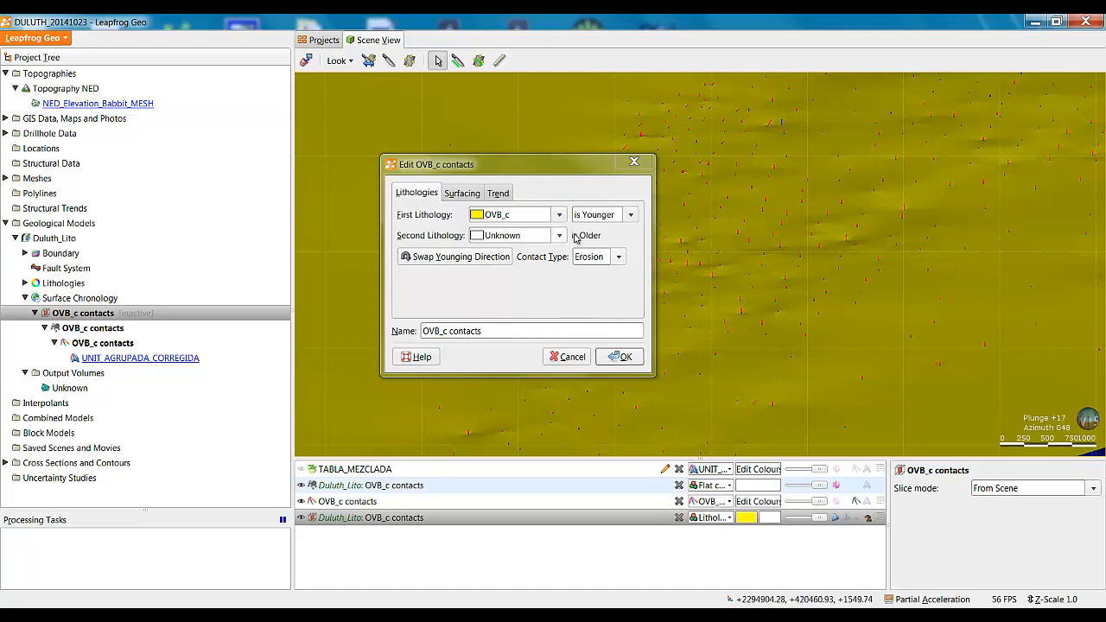
scroll(837, 269, "down", 3)
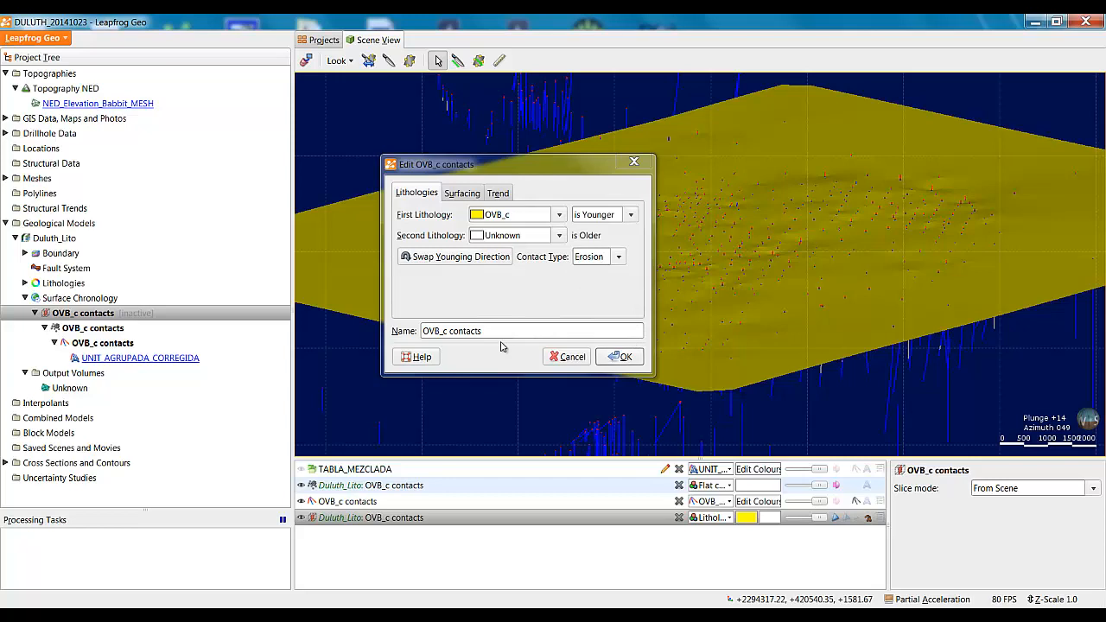
Review the surfacing settings of OVB_c contacts, including resolution inheritance, and examine how the surface meets the drillhole contact points
left_click(467, 193)
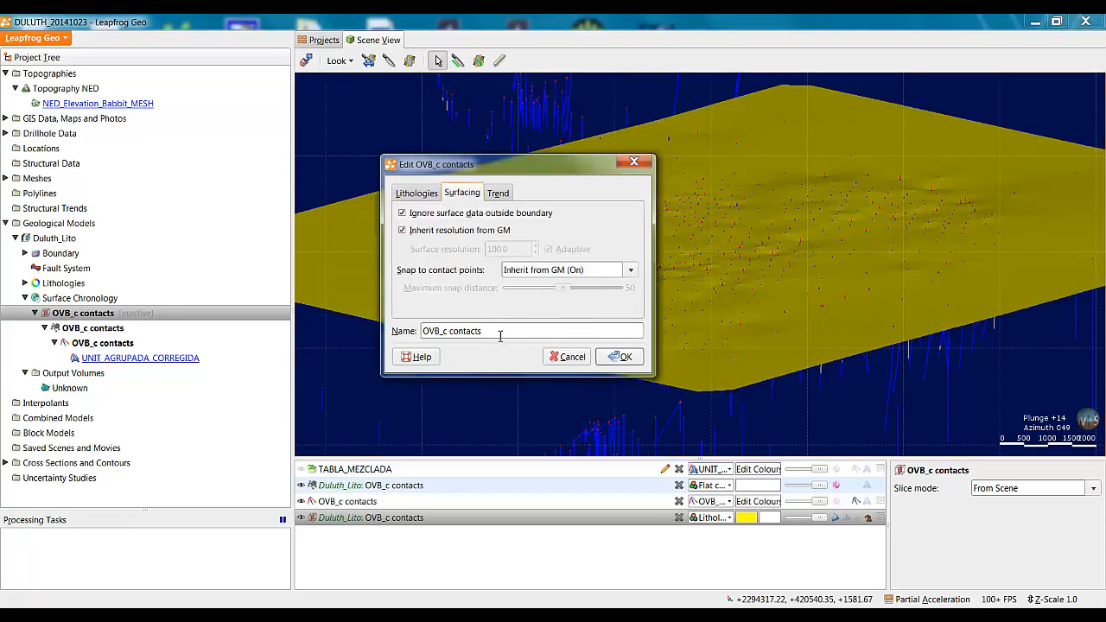
left_click(403, 230)
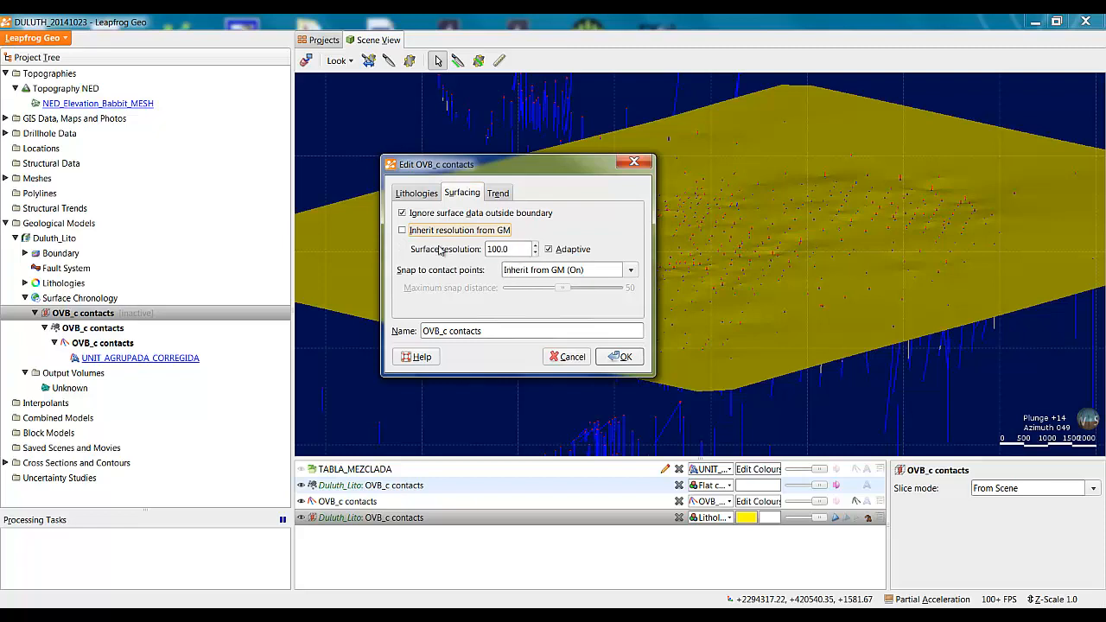
left_click(419, 231)
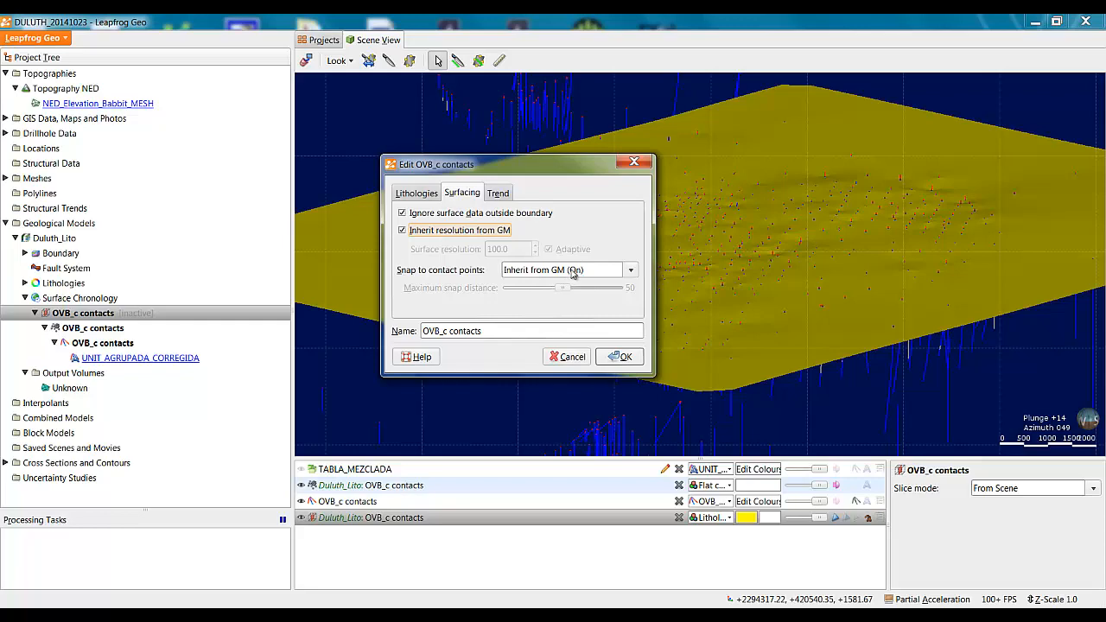
scroll(714, 277, "up", 10)
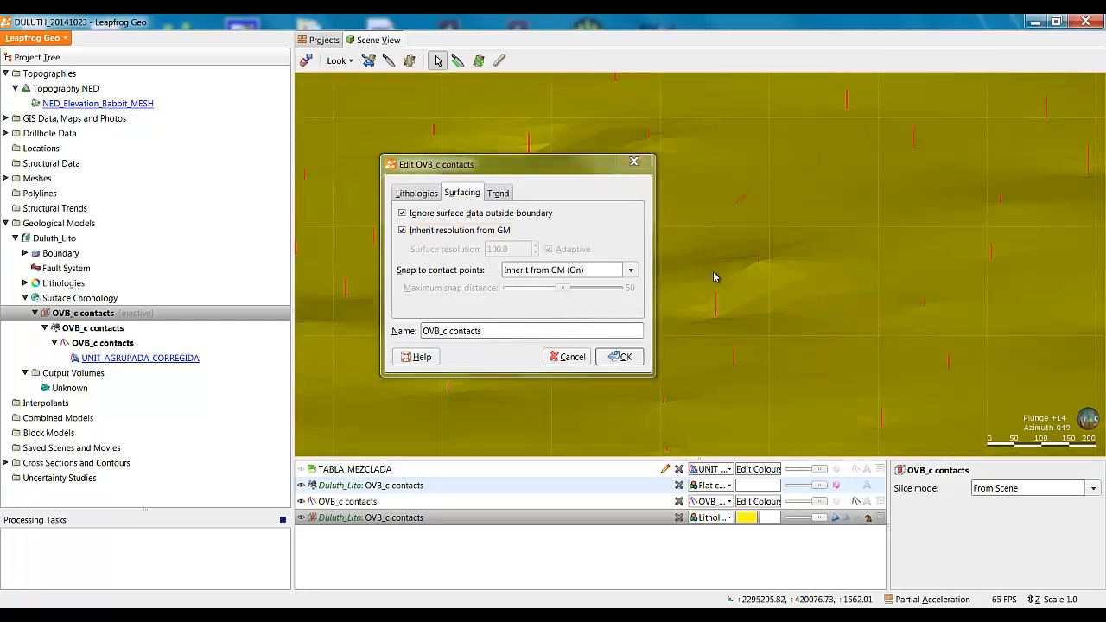
scroll(731, 290, "up", 5)
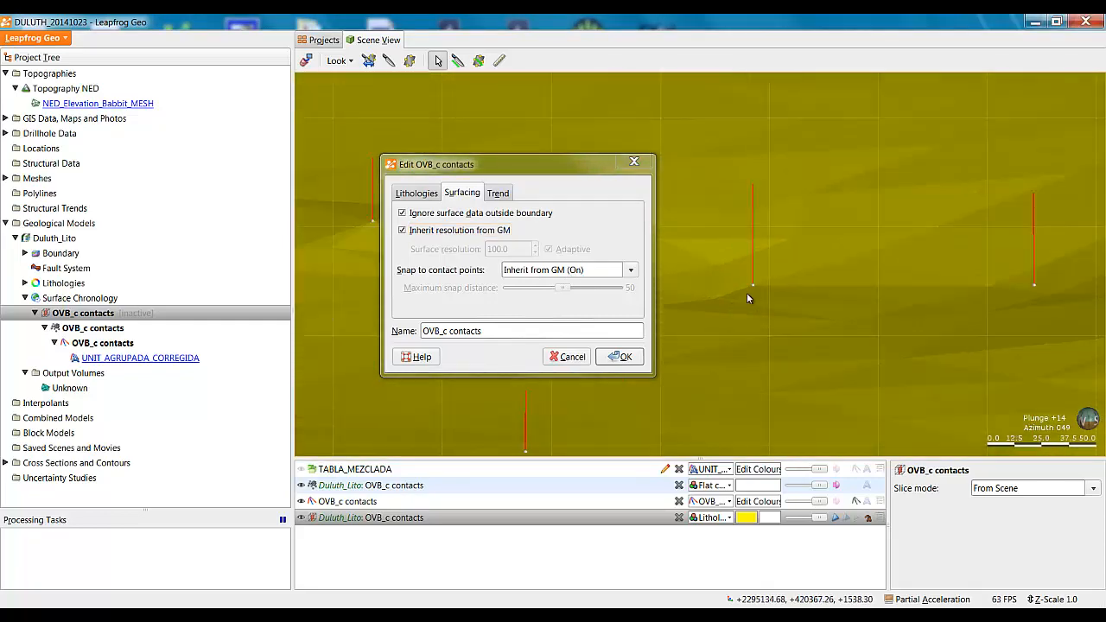
scroll(748, 298, "up", 2)
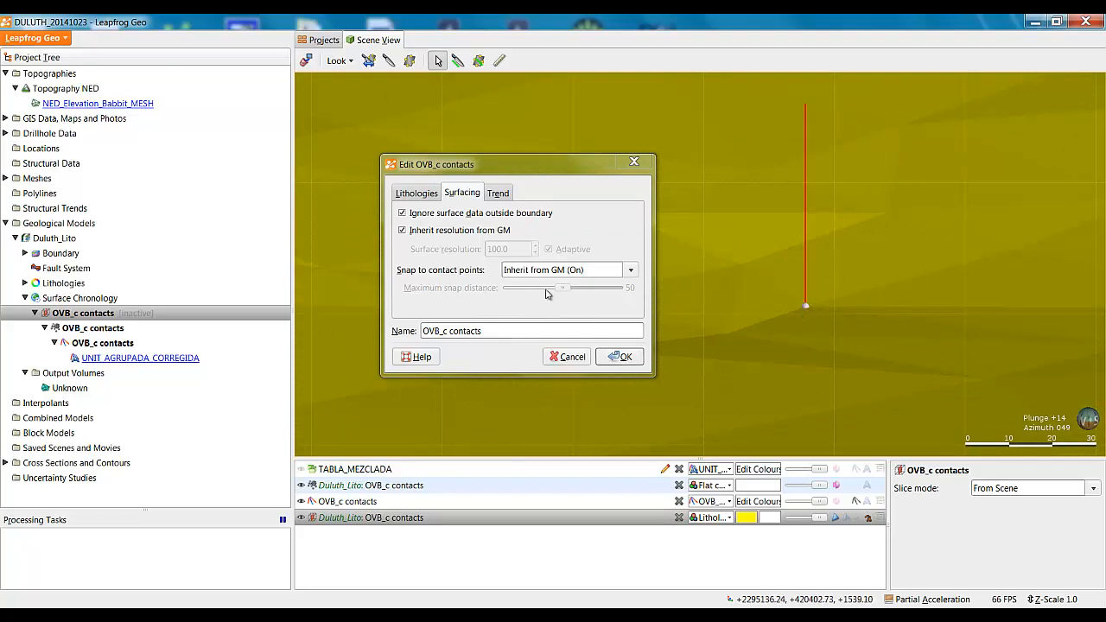
Review the trend directions and variation settings of OVB_c contacts, then accept and close its settings
left_click(498, 194)
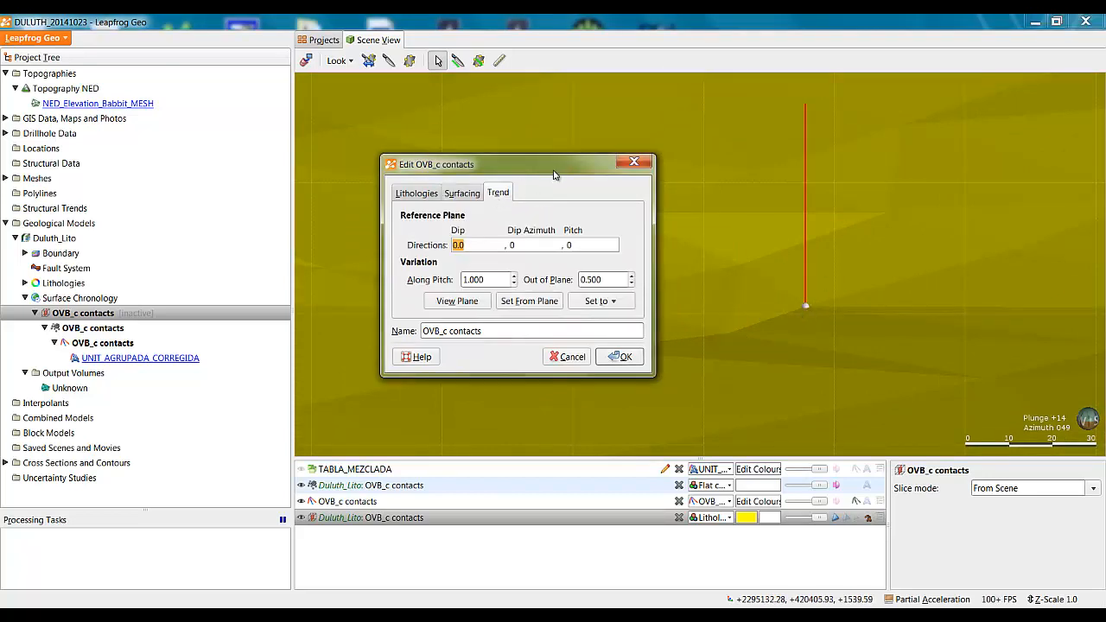
left_click_drag(557, 165, 540, 151)
left_click(446, 179)
left_click(481, 179)
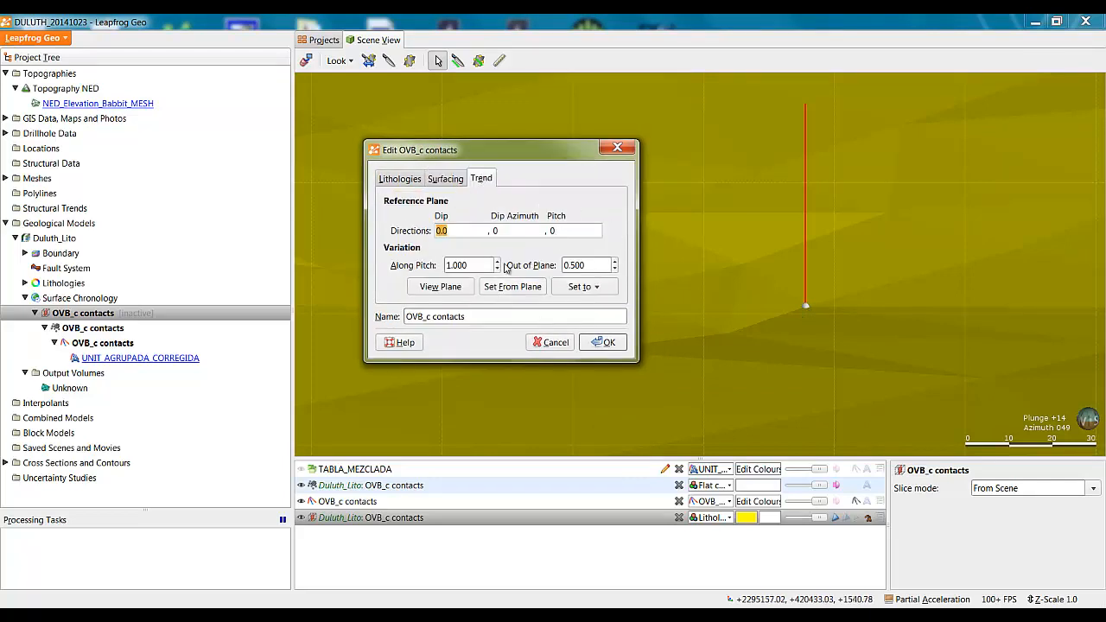
scroll(763, 293, "down", 2)
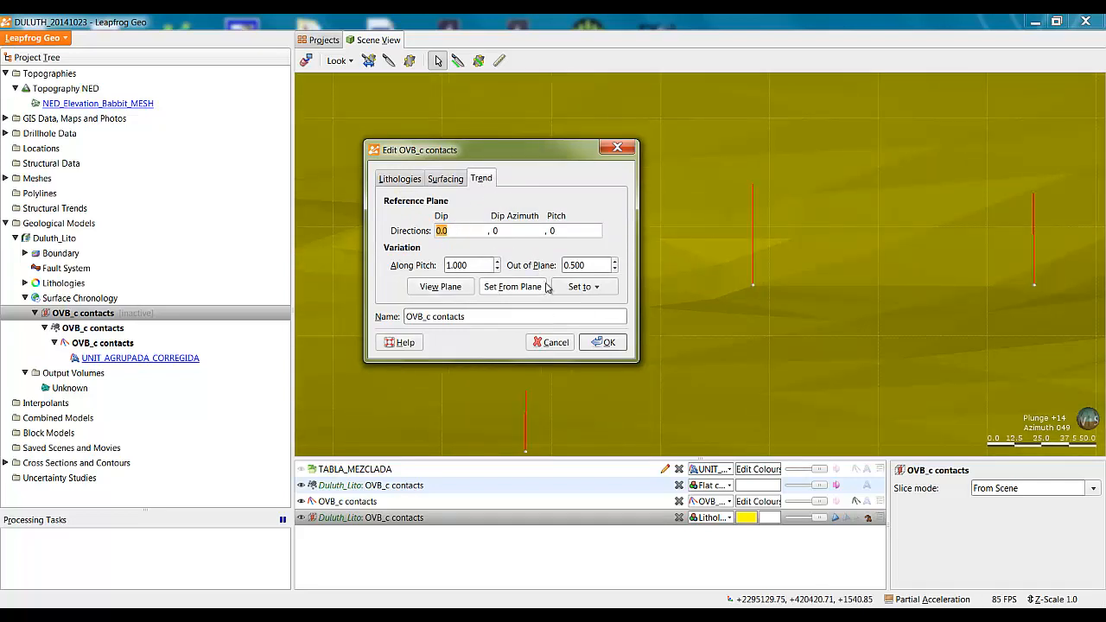
left_click(602, 343)
In plan view, cut a vertical northwest-southeast slice across the OVB_c surface and widen it to about 112.6
scroll(592, 337, "down", 10)
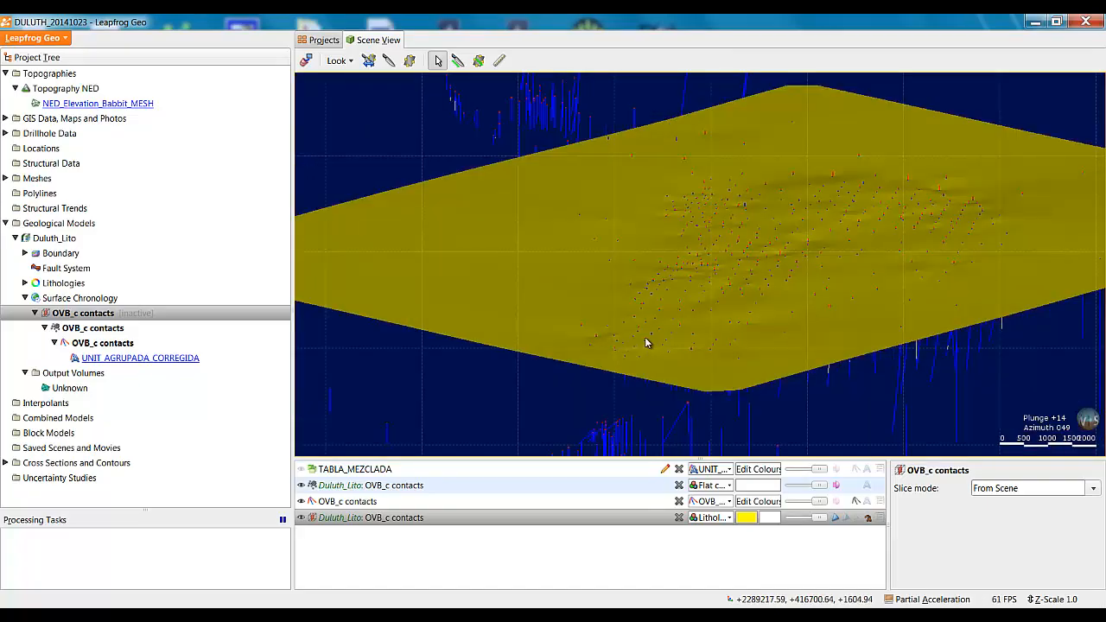
left_click_drag(645, 343, 611, 358)
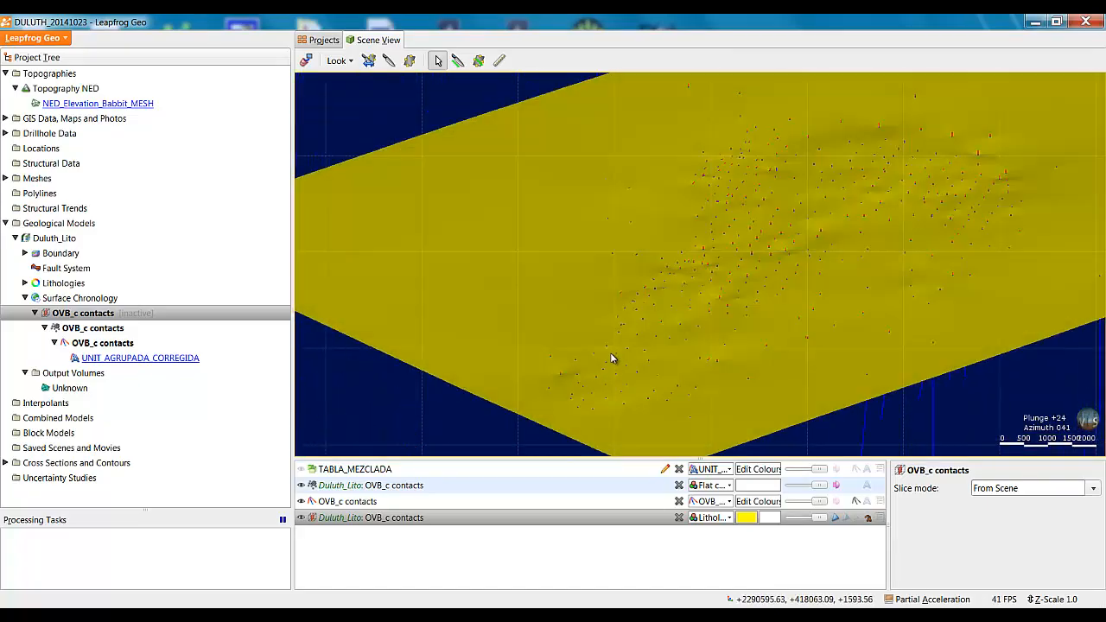
key("d")
scroll(636, 322, "down", 5)
left_click(459, 61)
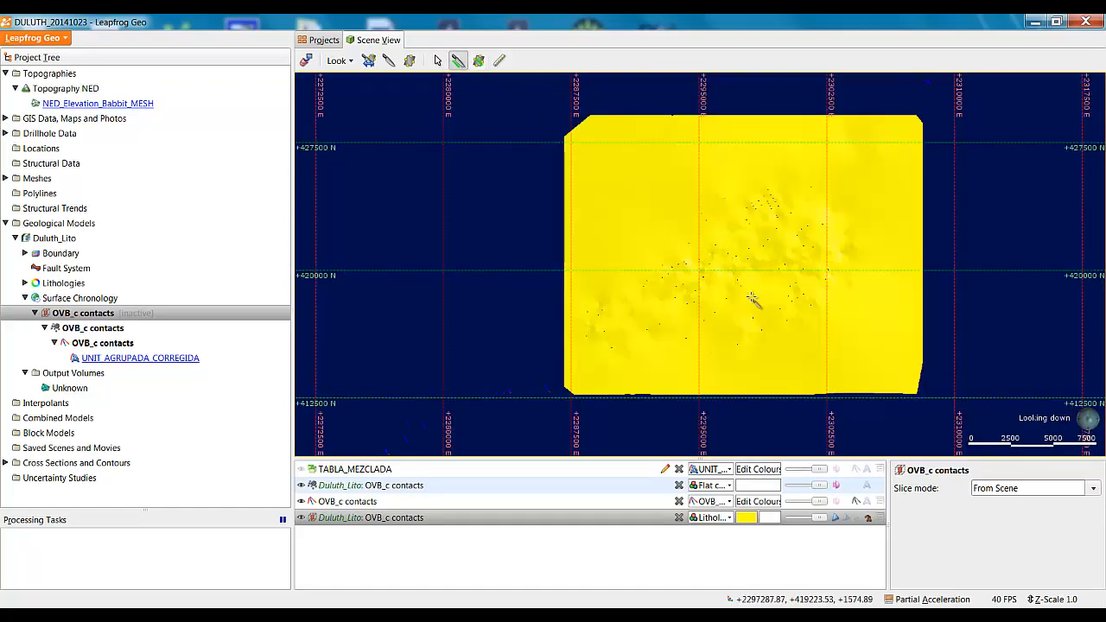
left_click_drag(605, 156, 917, 430)
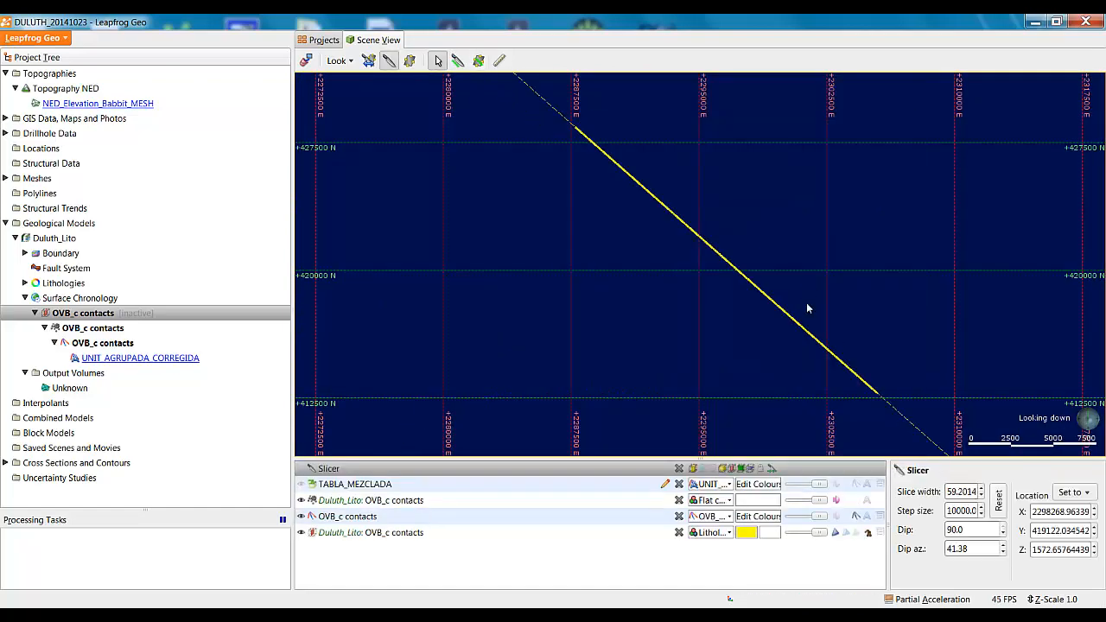
right_click_drag(807, 304, 766, 339)
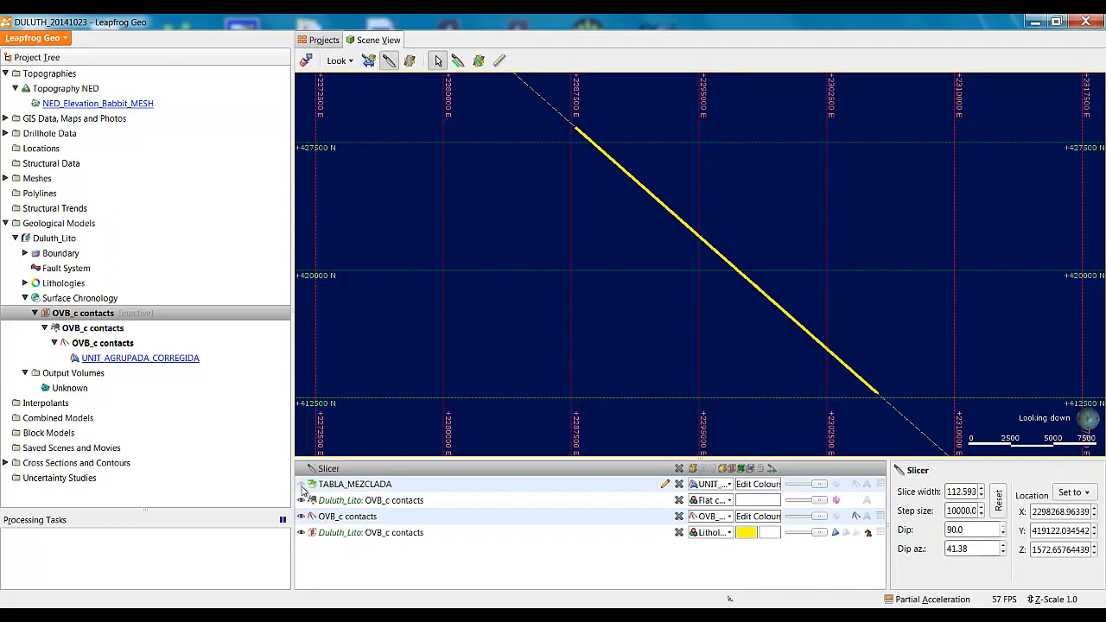
Show the TABLA_MEZCLADA drillholes, hide the OVB_c contact points and intervals, and view the slice in section
left_click(304, 485)
left_click(304, 515)
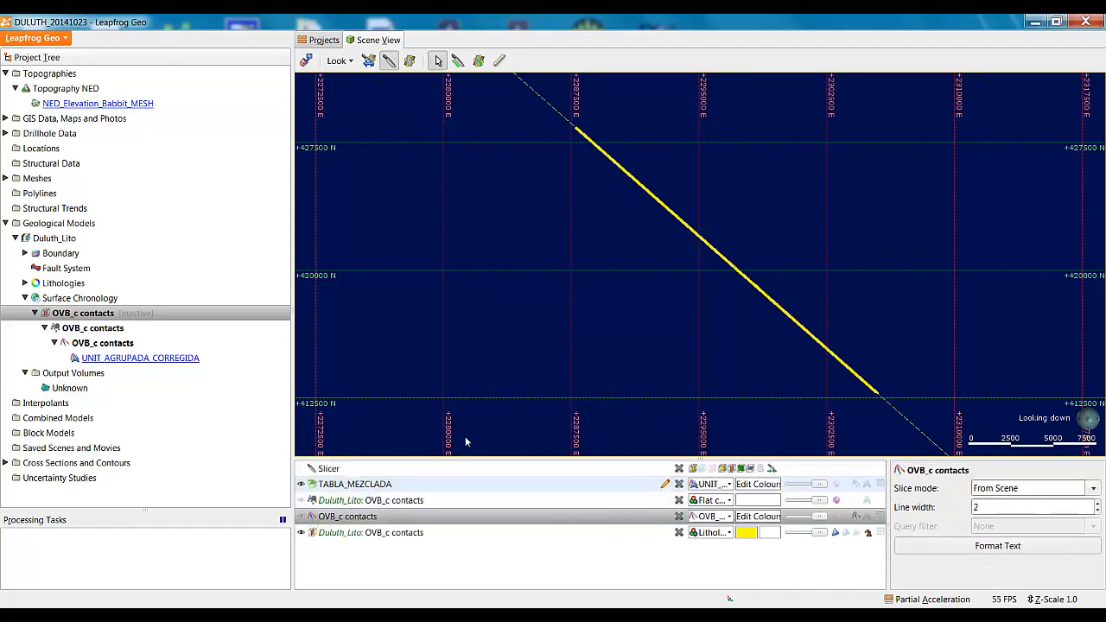
left_click_drag(498, 402, 711, 343)
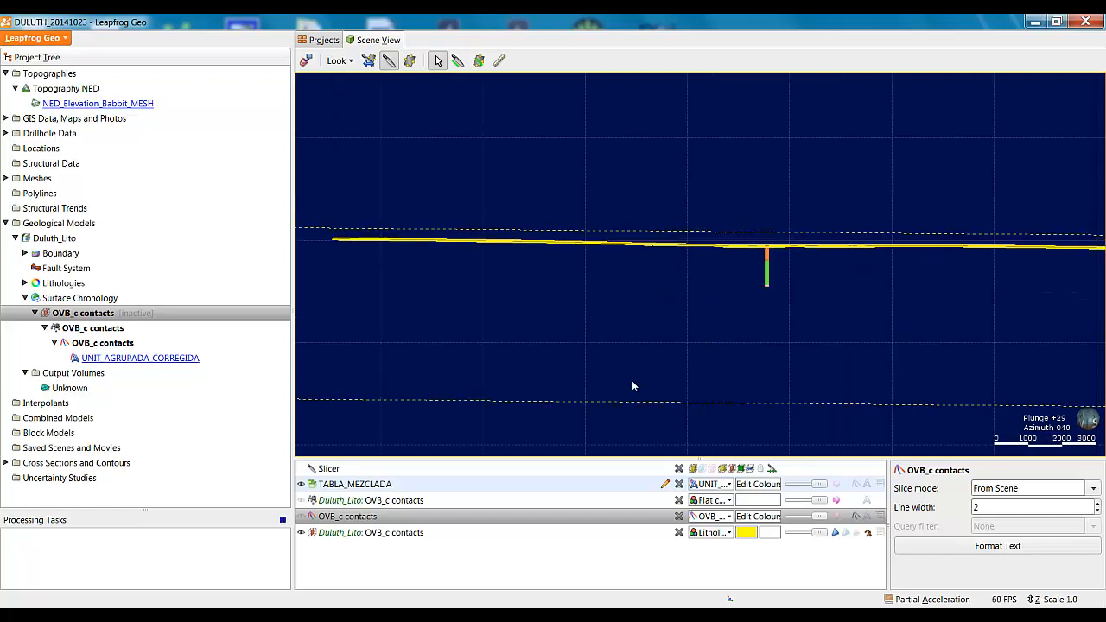
left_click_drag(706, 403, 740, 281)
scroll(720, 311, "up", 3)
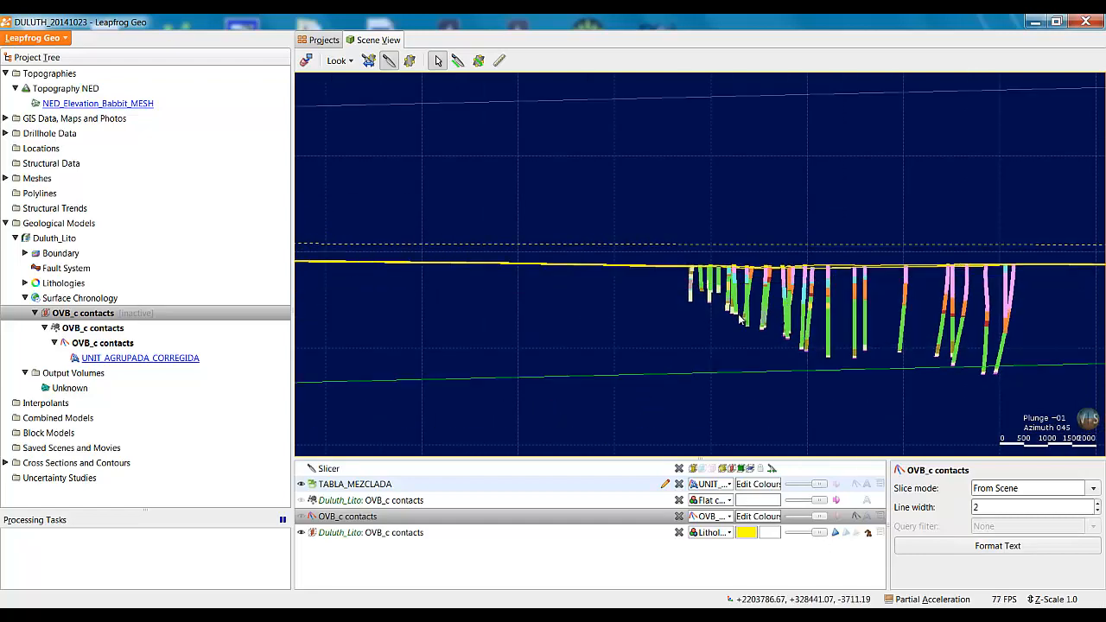
Examine the drillhole lithology intervals along the section, from the overburden surface down to the base units
scroll(763, 327, "up", 7)
scroll(763, 327, "up", 4)
middle_click_drag(843, 361, 603, 264)
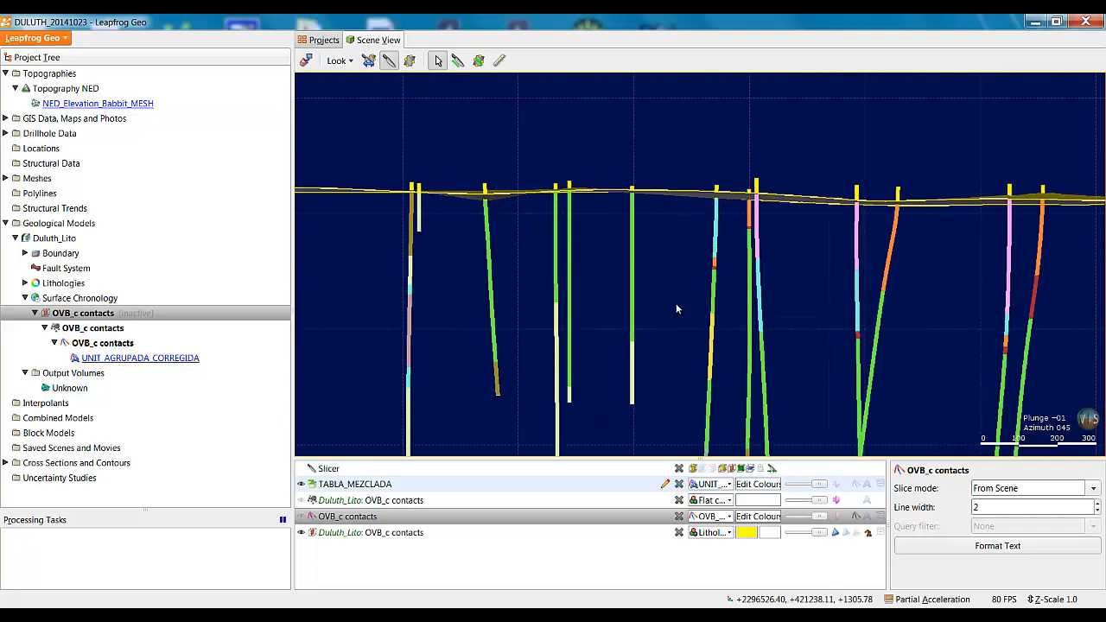
scroll(712, 296, "down", 2)
left_click_drag(725, 290, 724, 291)
scroll(727, 292, "down", 4)
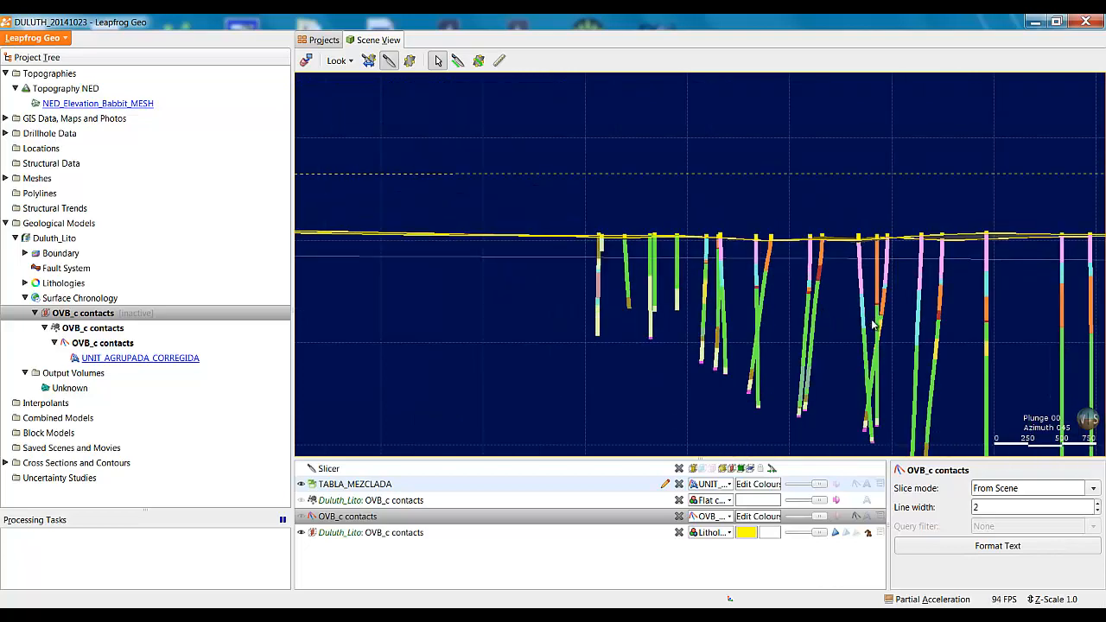
middle_click_drag(946, 333, 548, 335)
left_click_drag(684, 308, 706, 306)
middle_click_drag(997, 314, 632, 304)
scroll(752, 302, "down", 2)
left_click_drag(753, 302, 739, 297)
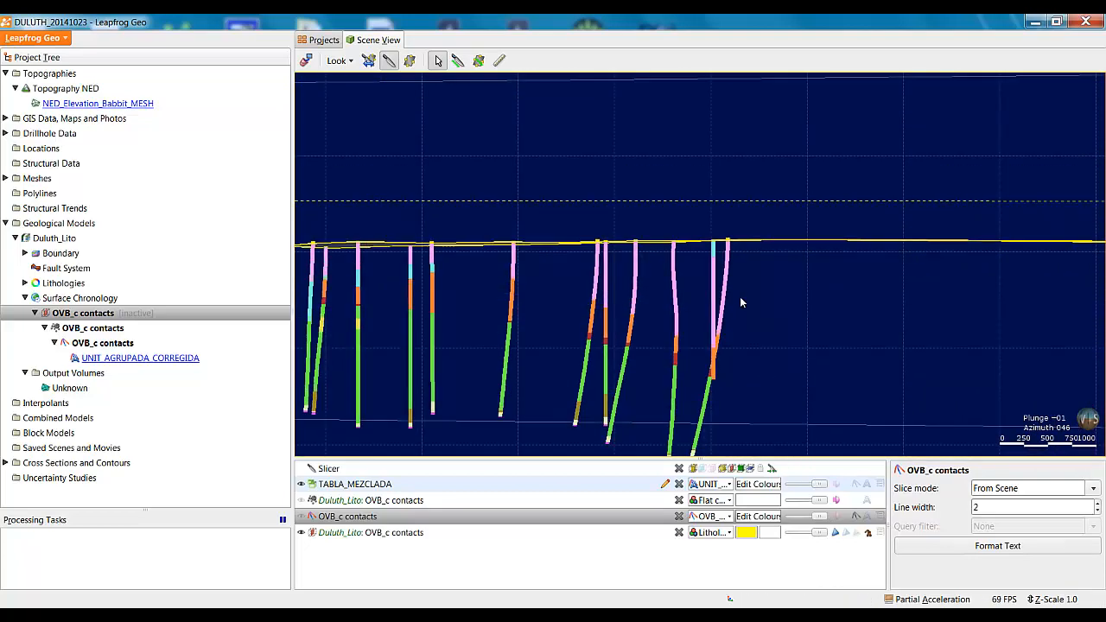
middle_click_drag(592, 311, 882, 310)
scroll(668, 352, "down", 3)
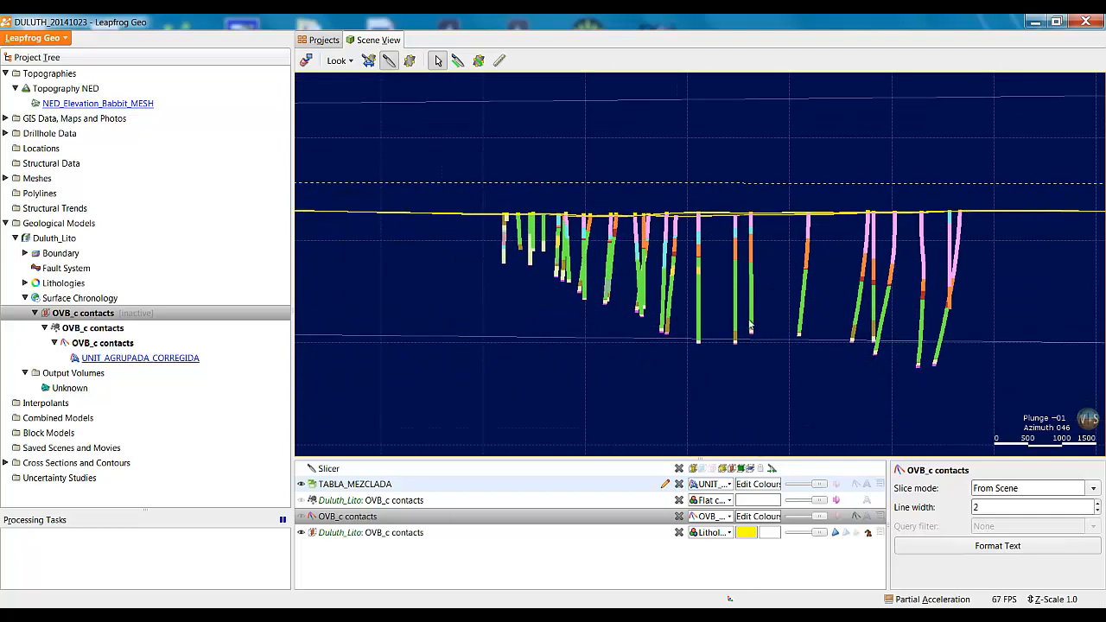
scroll(699, 329, "up", 3)
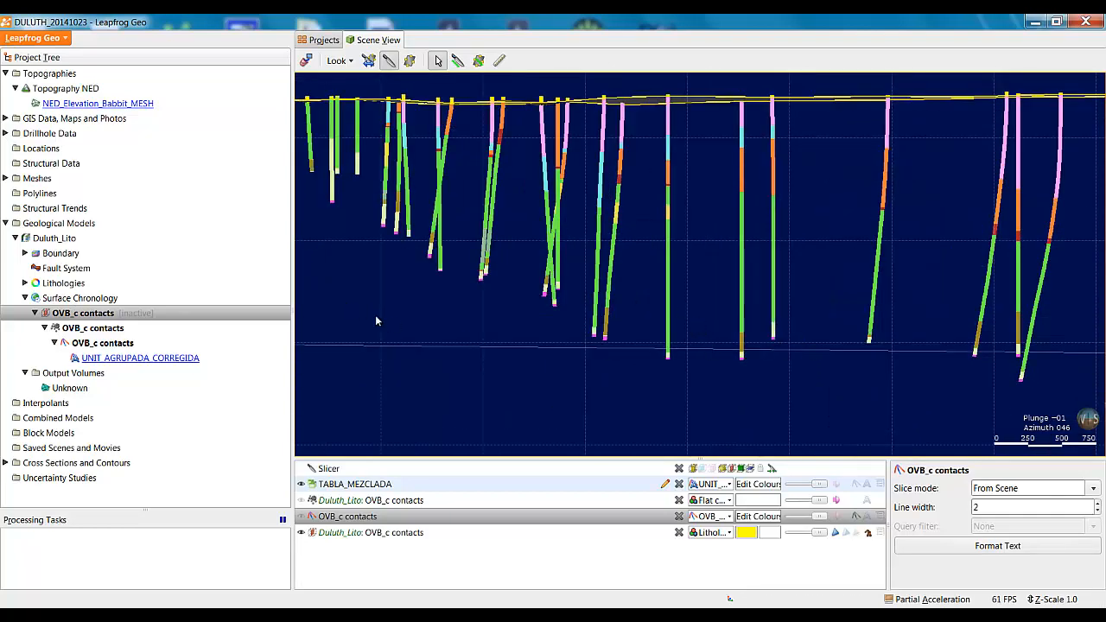
scroll(591, 352, "up", 3)
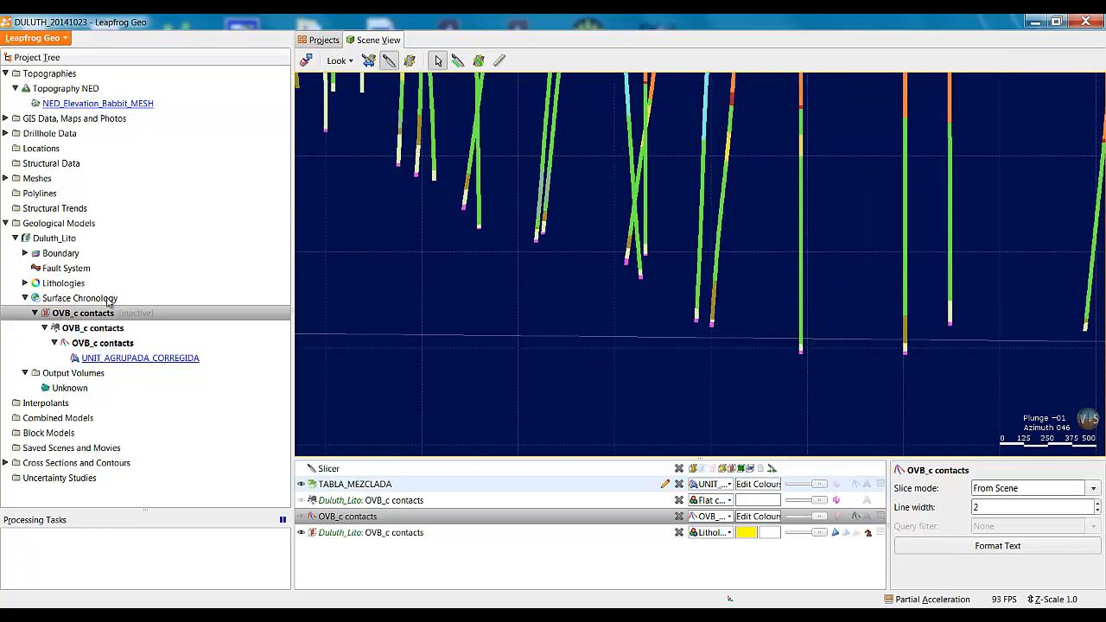
Start a new deposit surface from base lithology in the surface chronology, with VF_c as the primary lithology
left_click(102, 299)
right_click(102, 299)
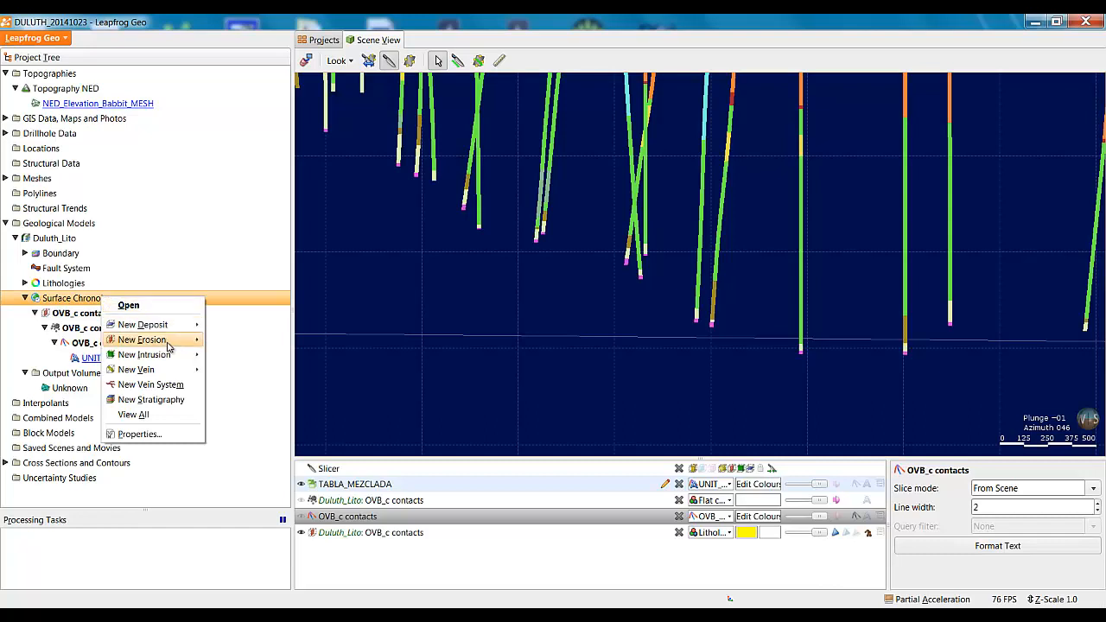
mouse_move(164, 325)
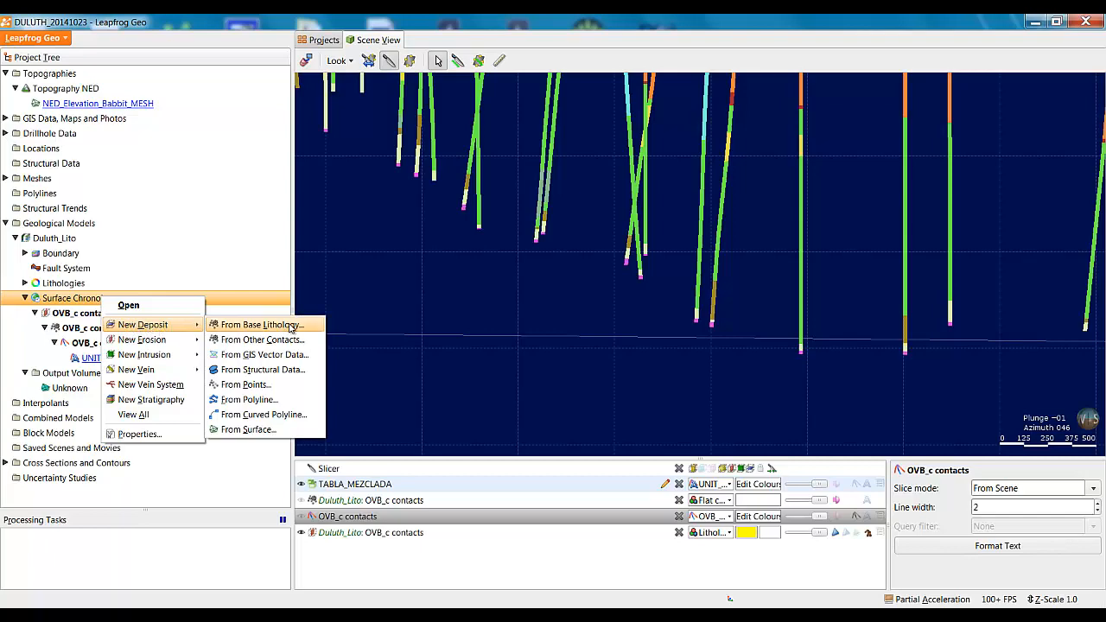
left_click(259, 325)
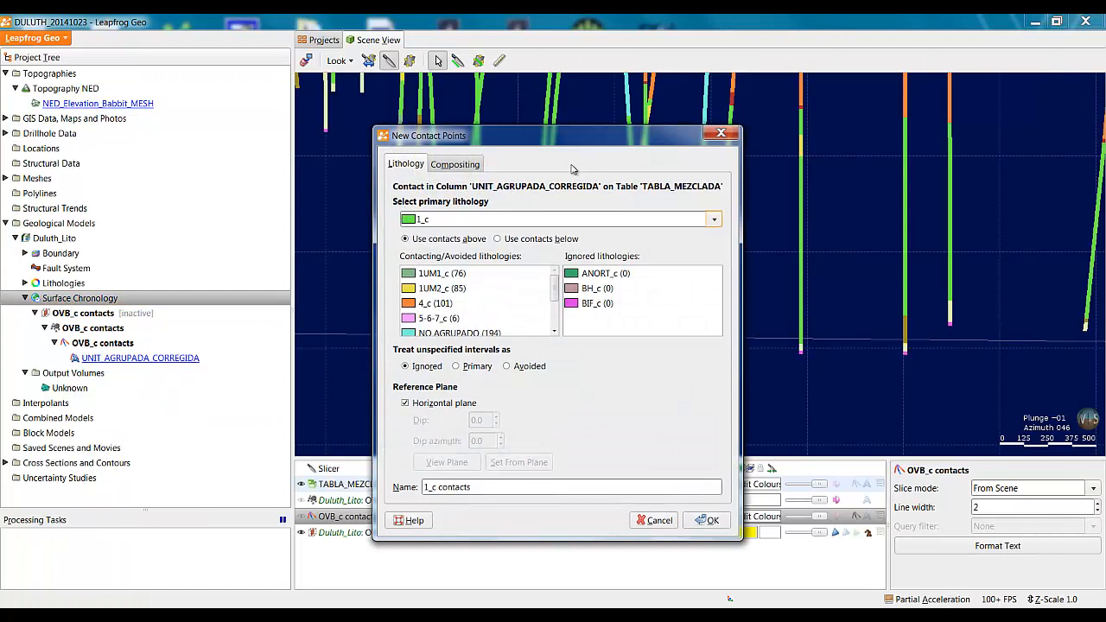
left_click(486, 221)
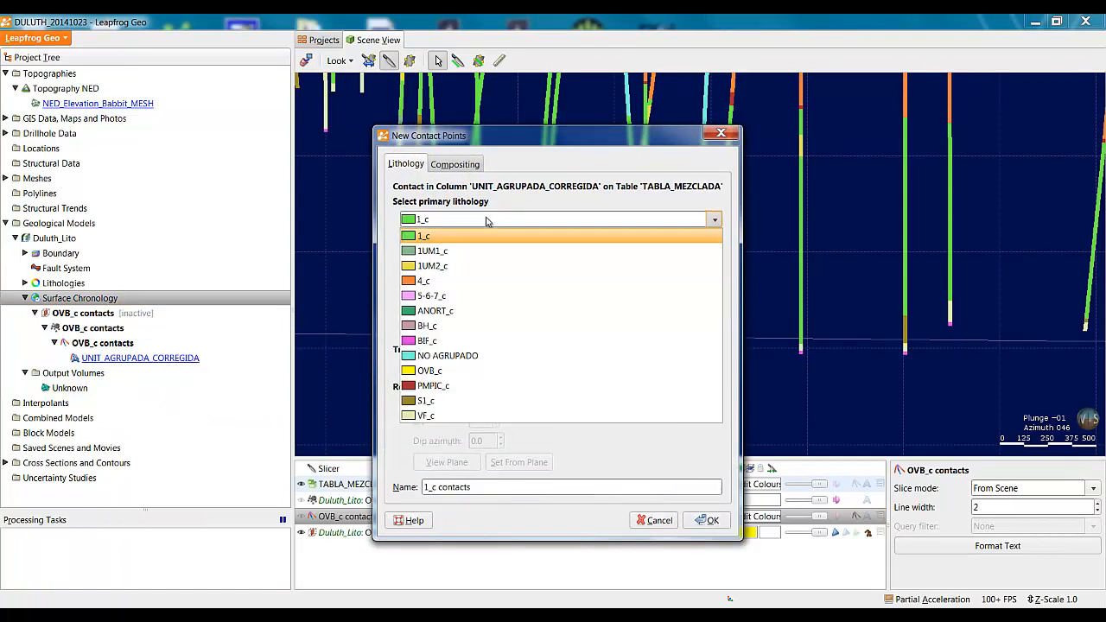
left_click(445, 418)
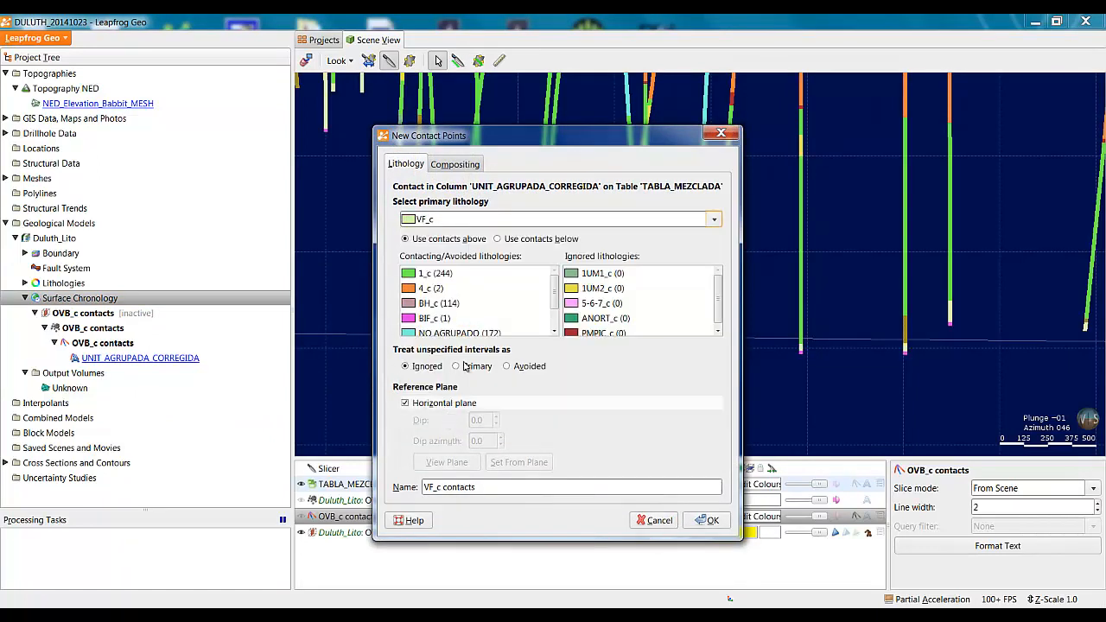
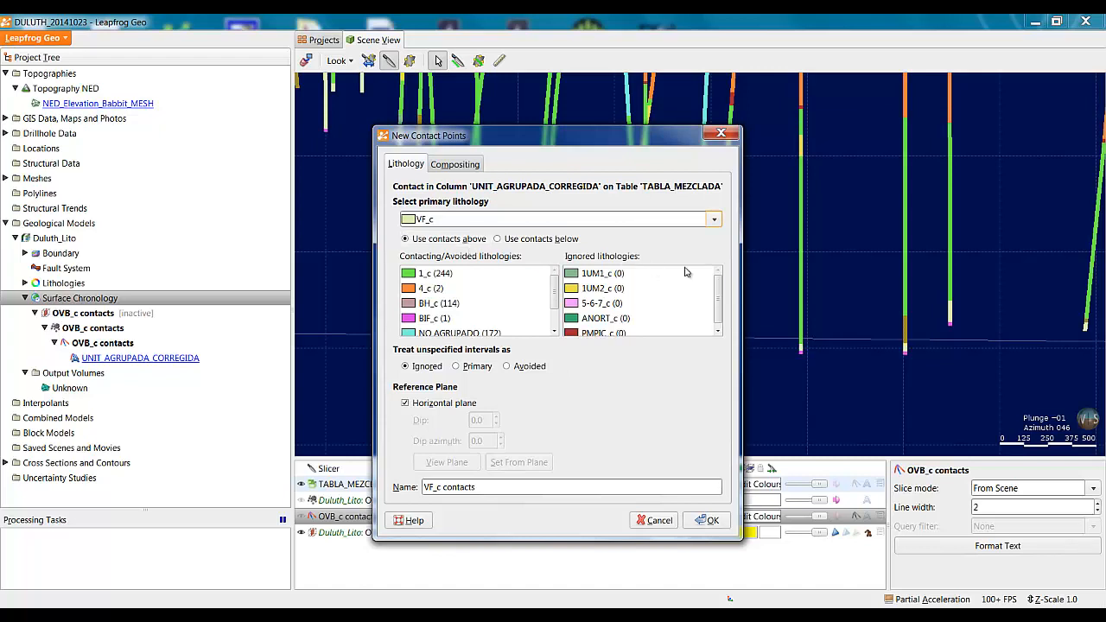
Review the lithologies contacting VF_c, move OVB_c to the ignored lithologies, and create the VF_c contacts surface
left_click_drag(555, 284, 554, 315)
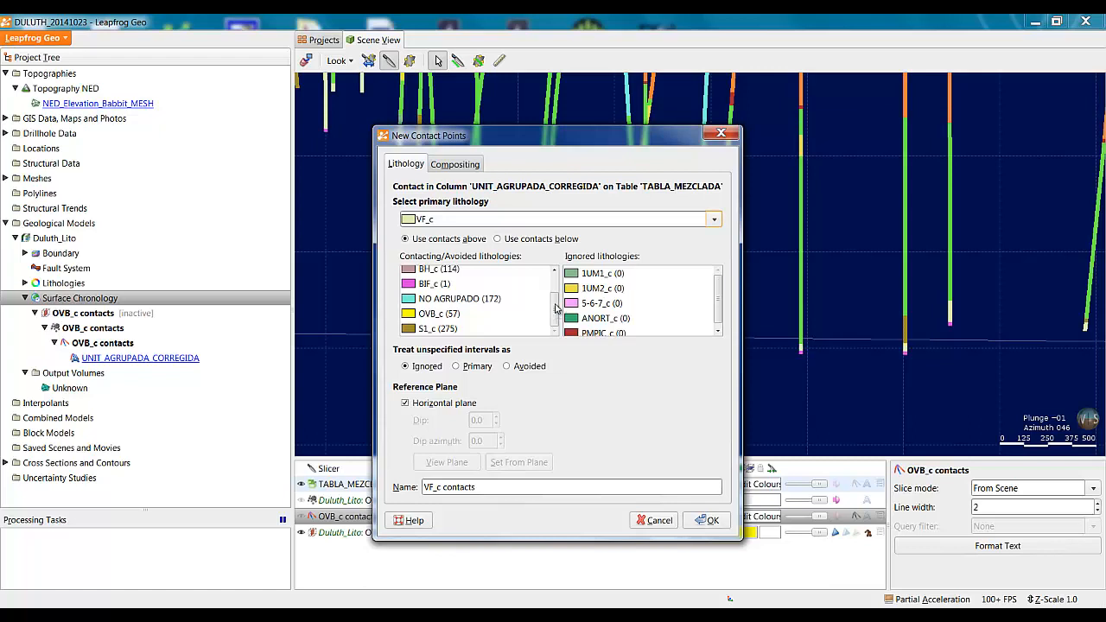
left_click_drag(554, 308, 555, 342)
left_click_drag(554, 318, 555, 285)
left_click_drag(550, 129, 554, 75)
left_click_drag(553, 248, 552, 273)
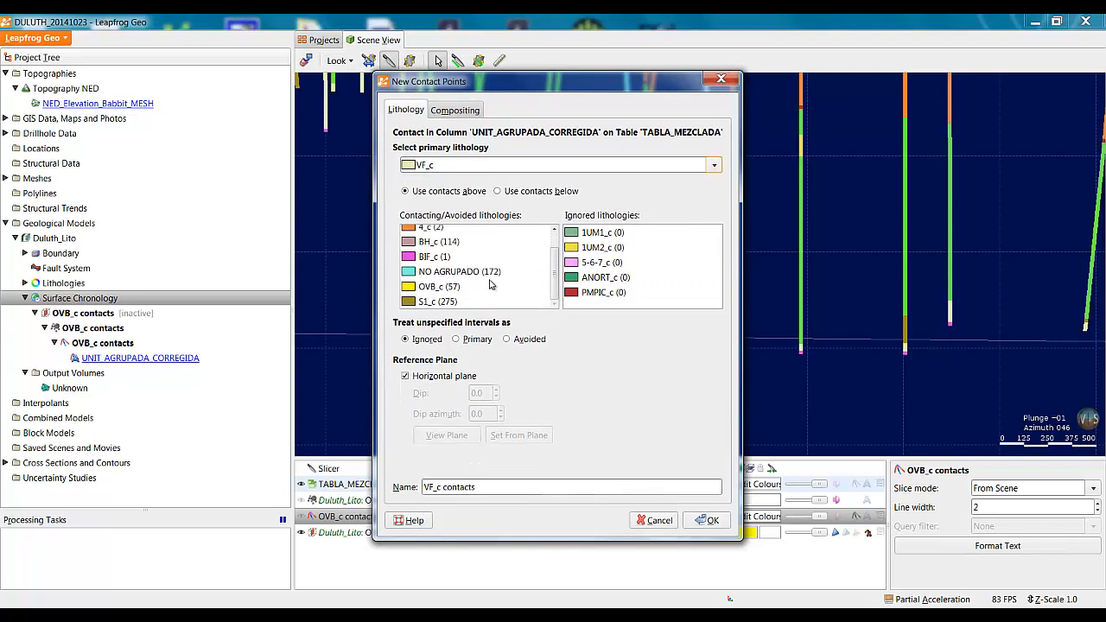
scroll(489, 285, "up", 1)
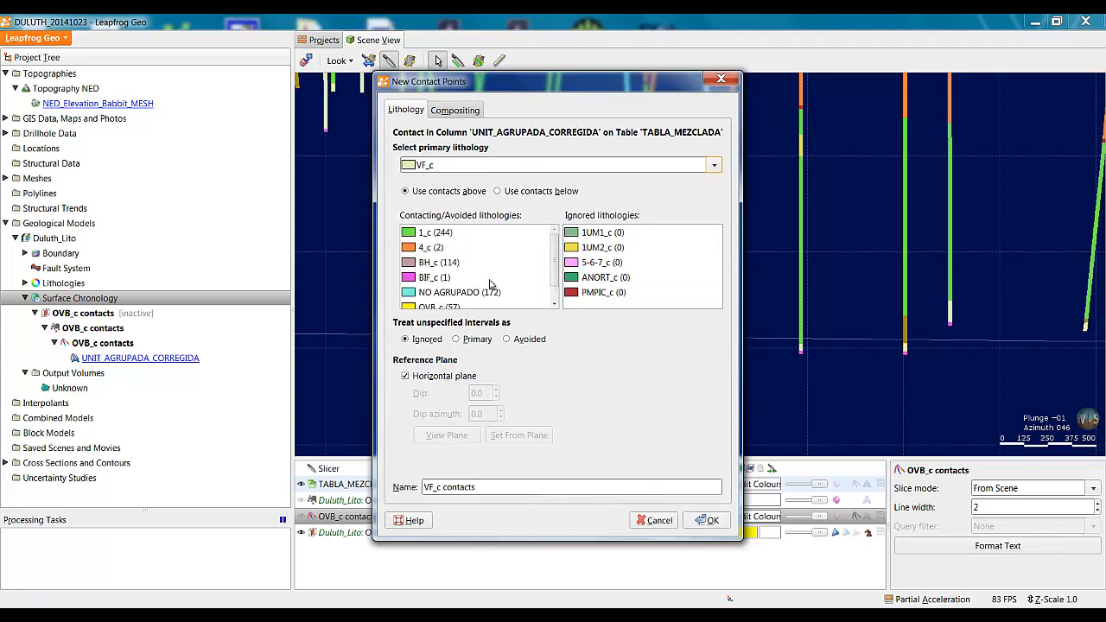
scroll(489, 285, "down", 1)
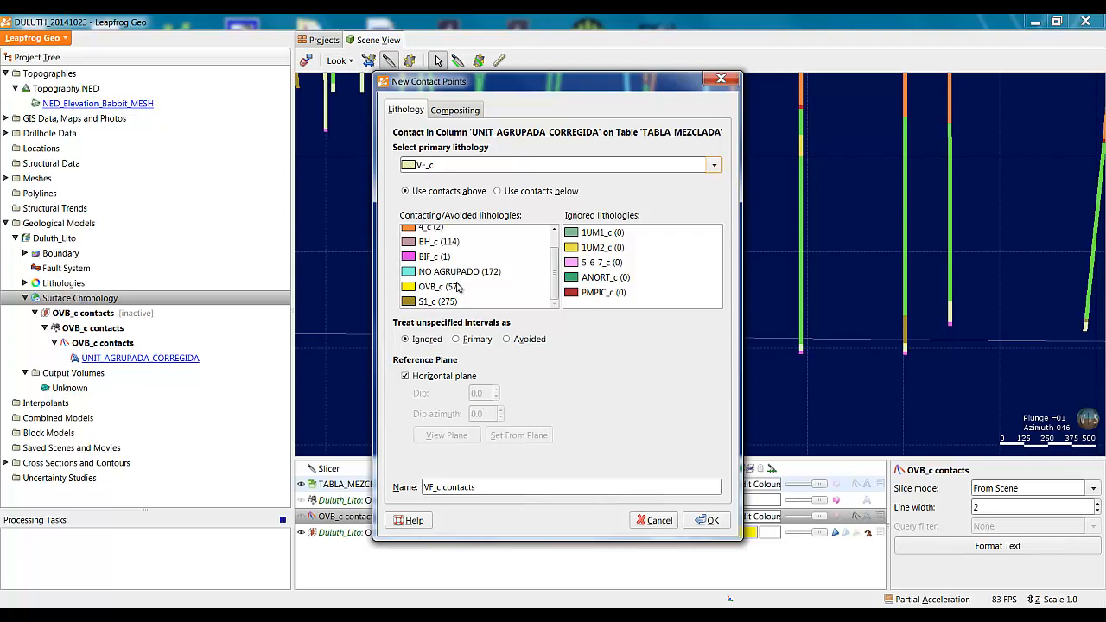
left_click_drag(437, 290, 644, 289)
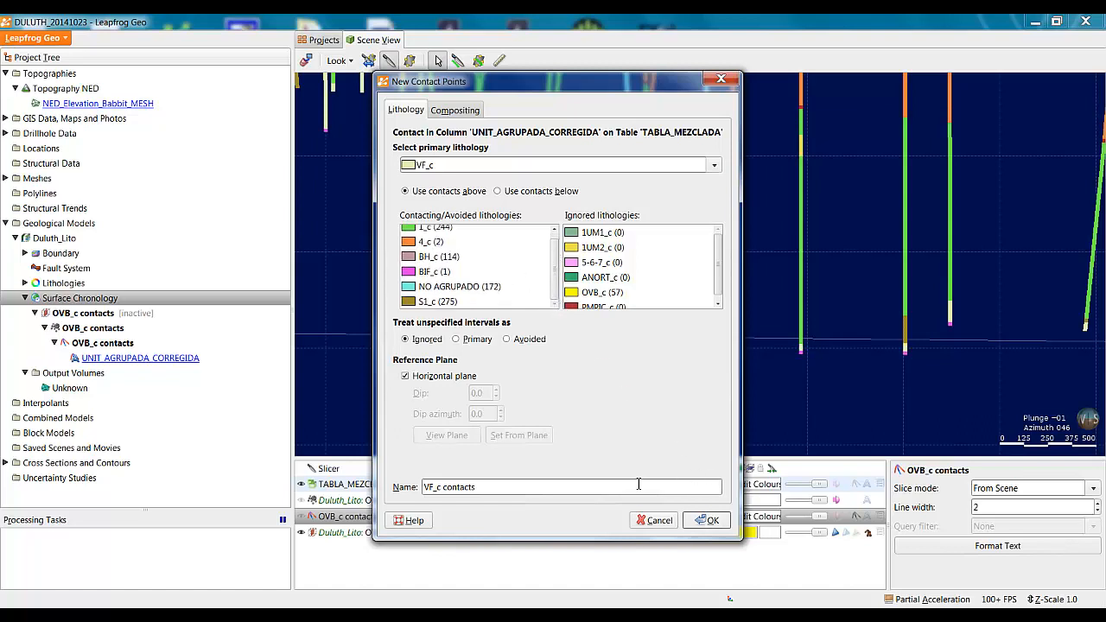
left_click(706, 520)
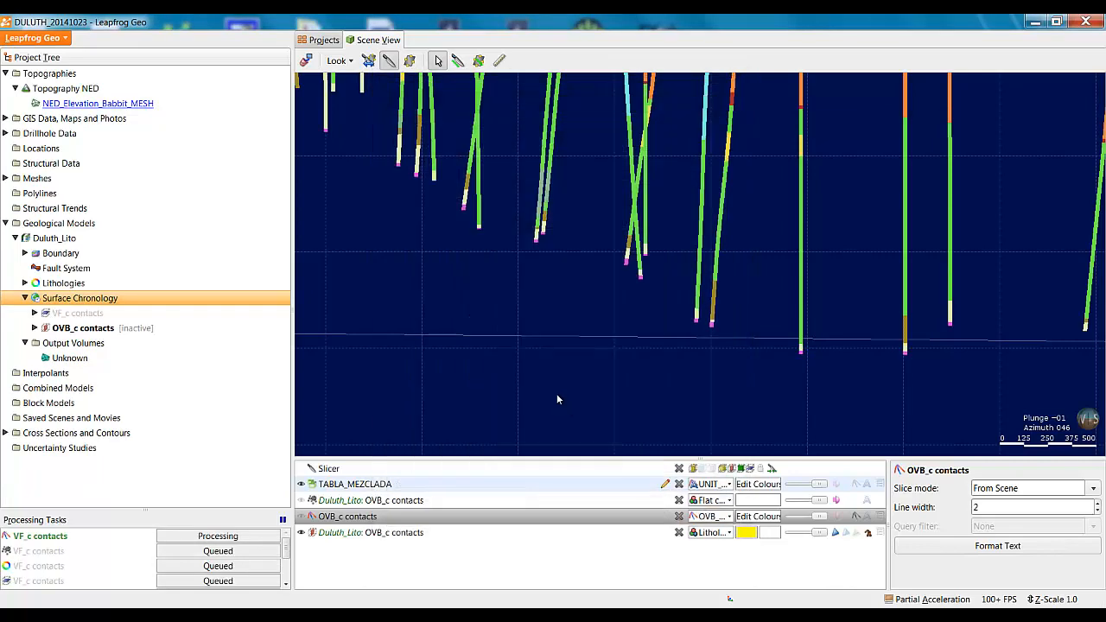
Expand the VF_c contacts surface, hide the TABLA_MEZCLADA drillholes, and display the VF_c contact intervals in the scene
left_click(37, 313)
left_click(34, 314)
left_click(45, 328)
left_click(55, 343)
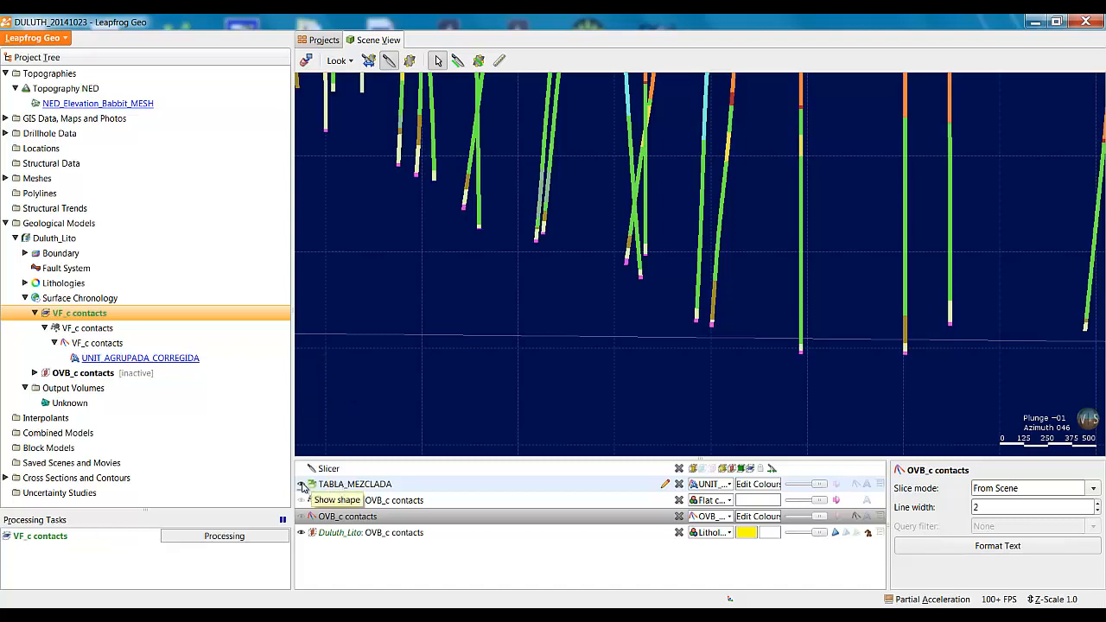
left_click(302, 485)
left_click_drag(91, 343, 664, 312)
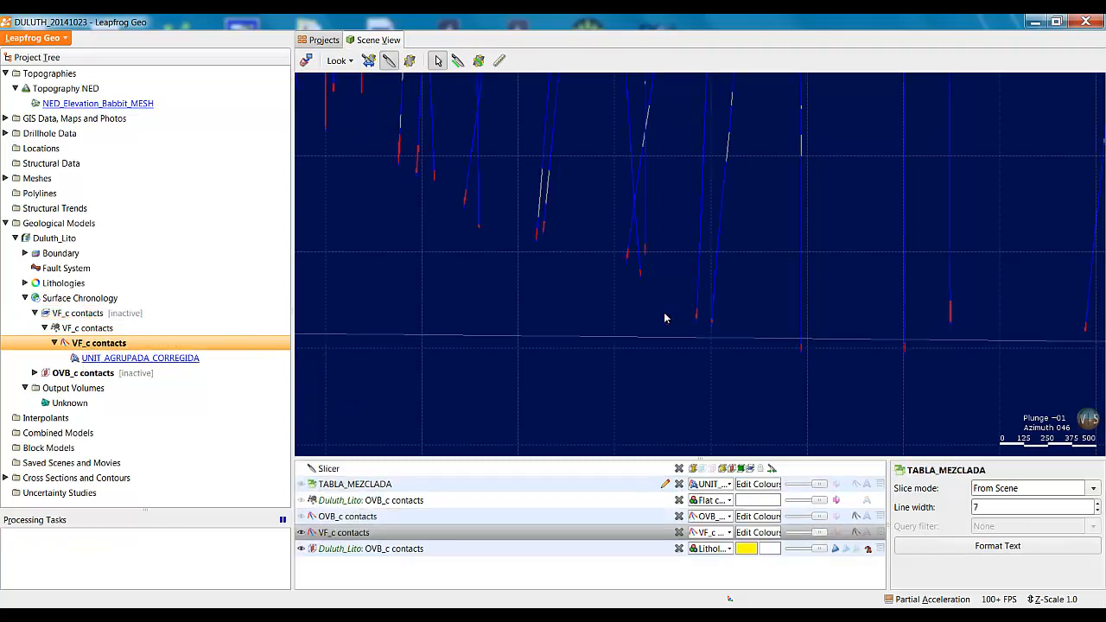
Examine the VF_c intervals along the section, from the shallow drillholes at one end to the deep ones at the other
scroll(682, 348, "up", 3)
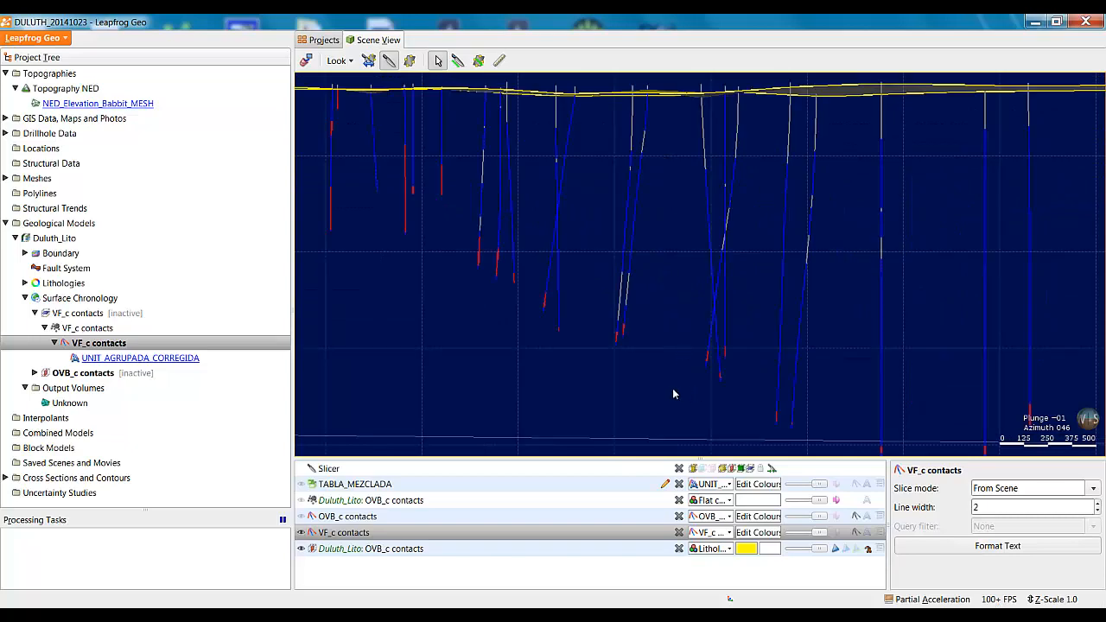
scroll(664, 367, "down", 2)
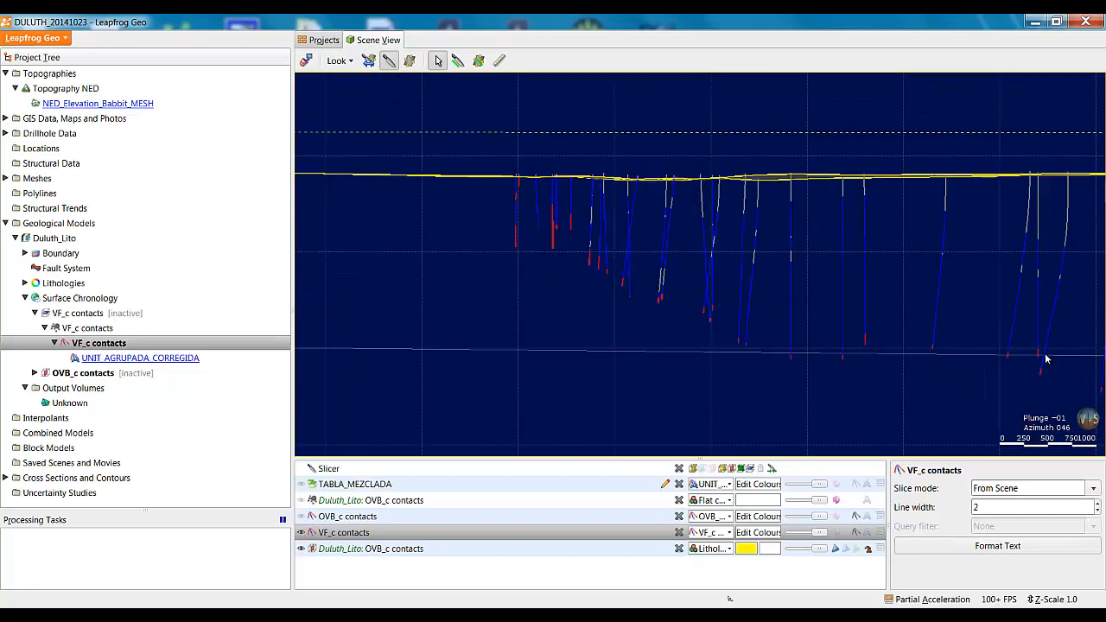
scroll(520, 276, "up", 2)
middle_click_drag(517, 282, 765, 375)
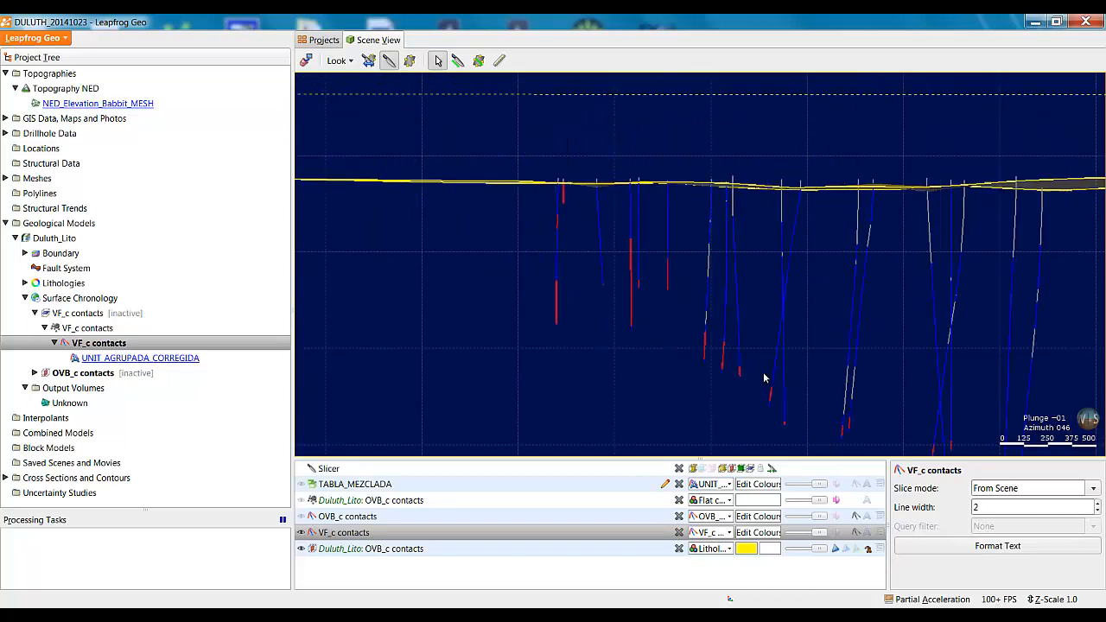
scroll(599, 239, "up", 2)
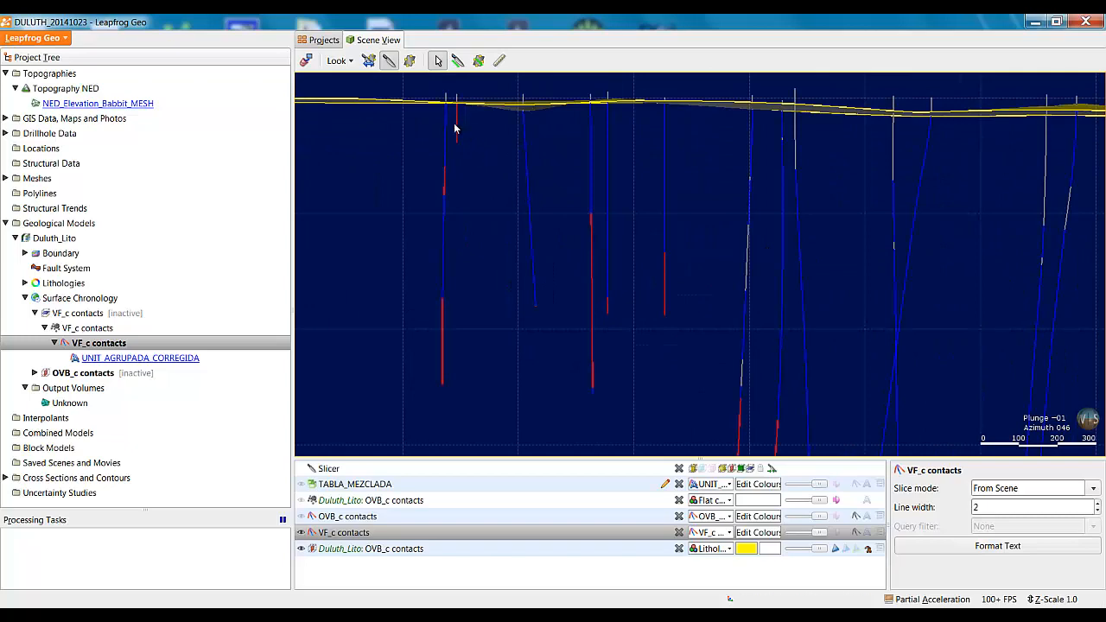
scroll(806, 253, "down", 3)
scroll(919, 345, "up", 3)
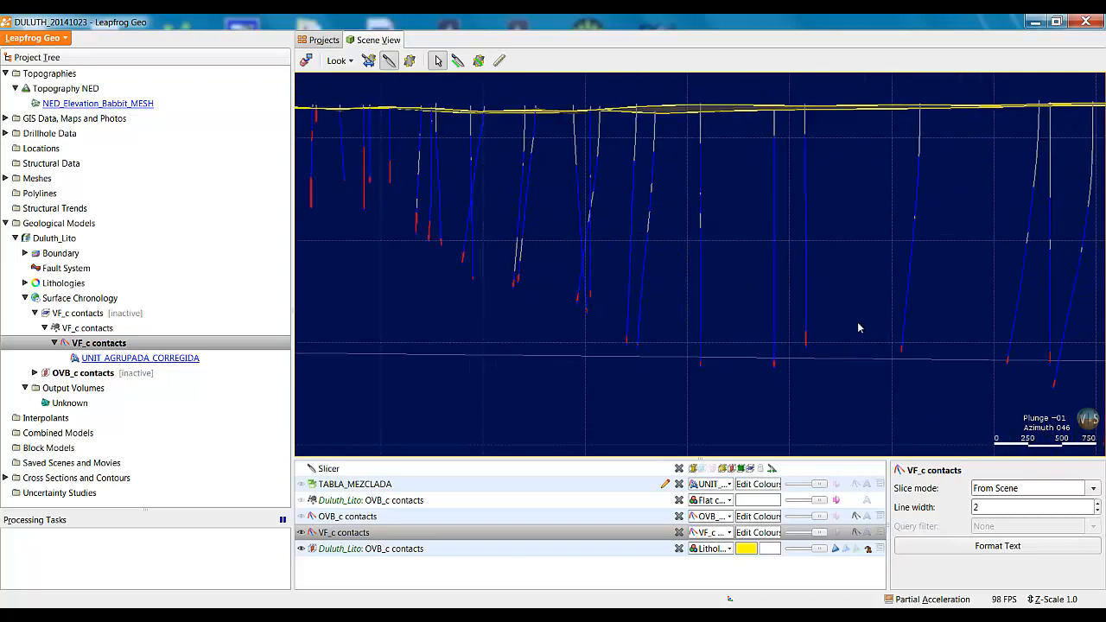
middle_click_drag(899, 386, 883, 356)
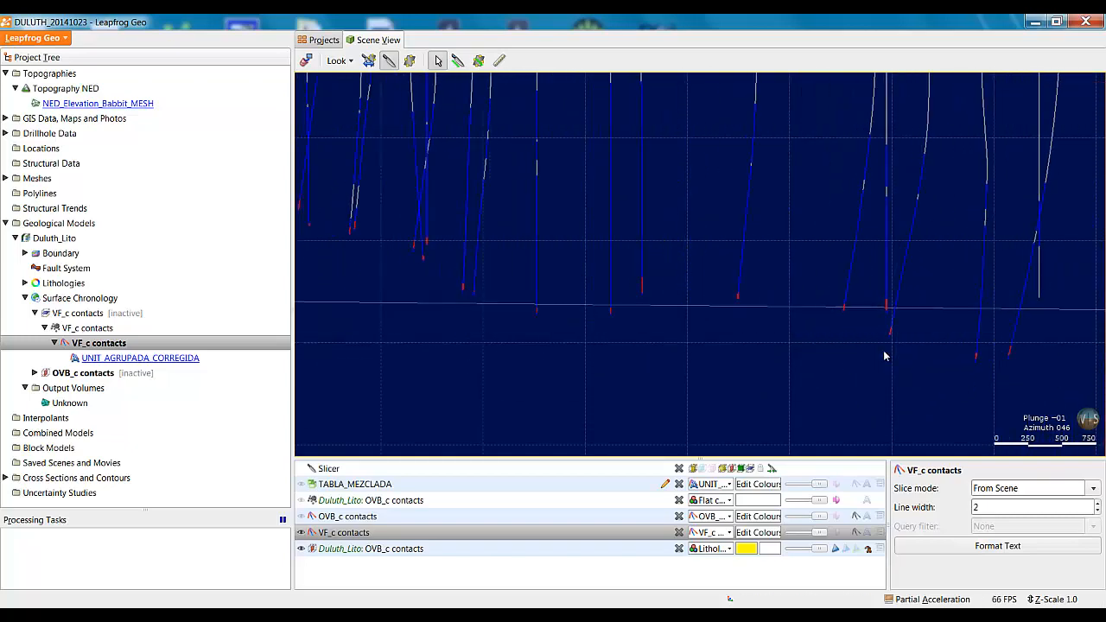
middle_click_drag(654, 346, 919, 366)
middle_click_drag(521, 306, 561, 356)
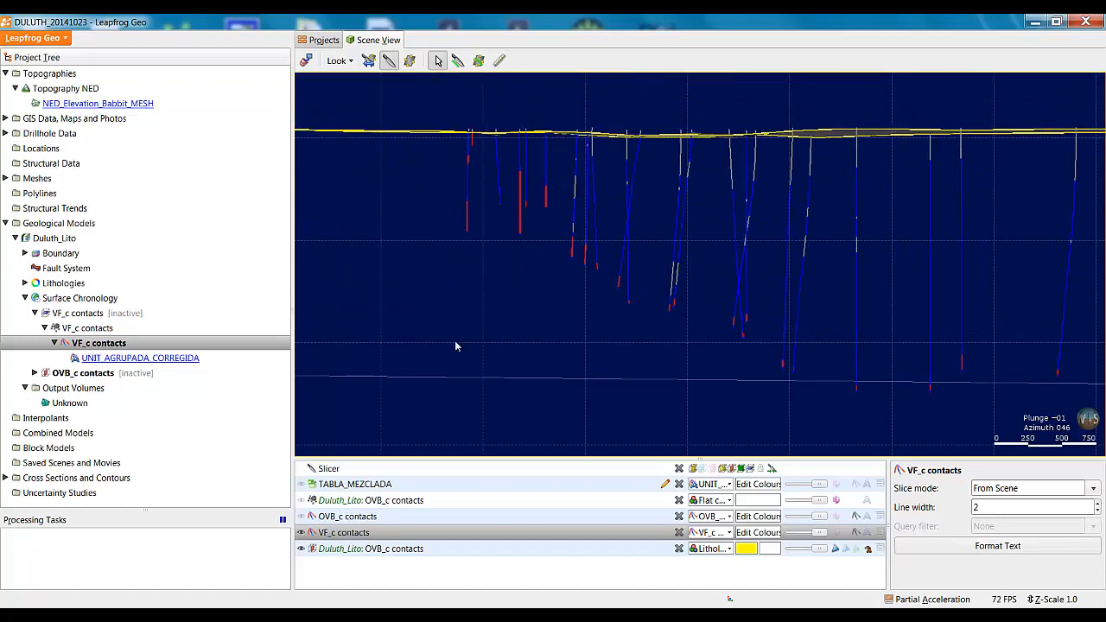
Display the VF_c contact points in the scene and set their point size to 8
left_click_drag(82, 328, 596, 342)
scroll(657, 356, "up", 3)
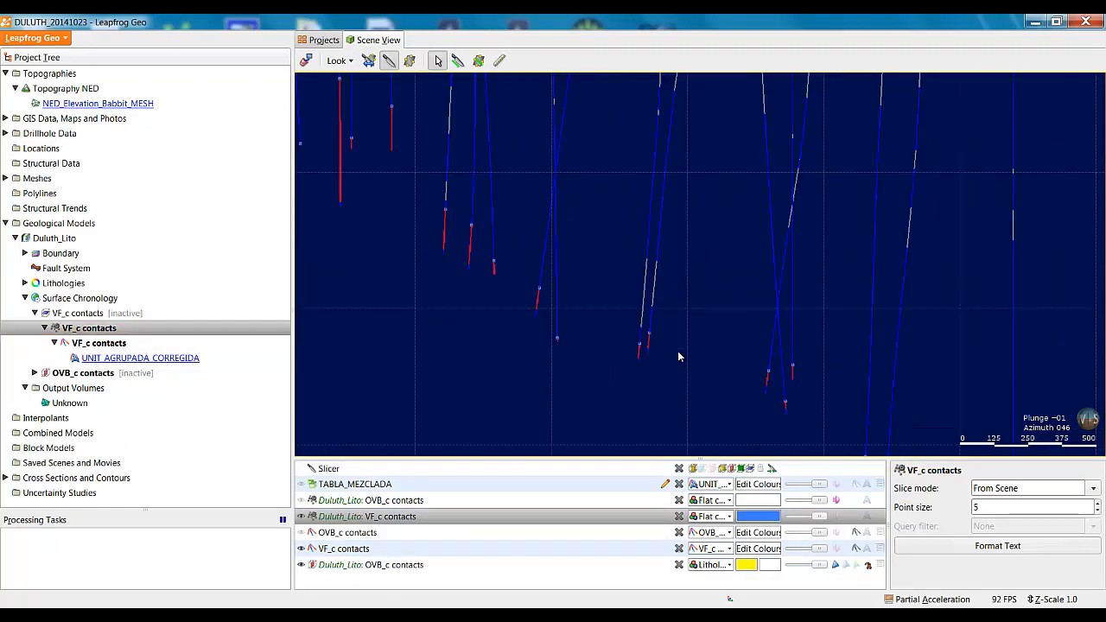
left_click(1097, 503)
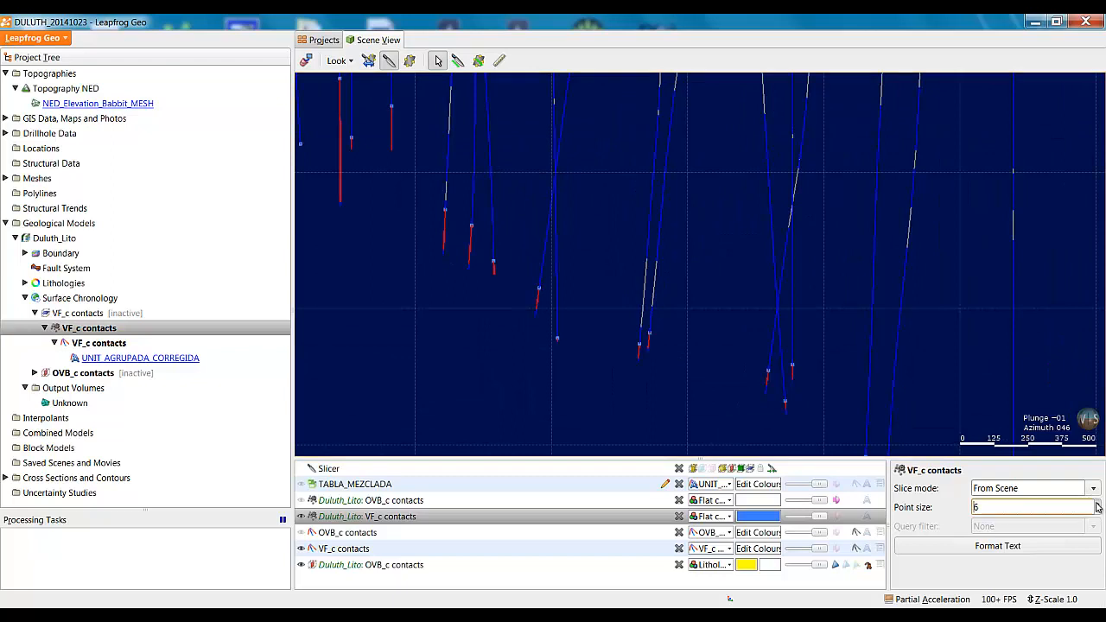
left_click(1096, 503)
left_click(1096, 503)
Examine where the VF_c contact points sit on the drillhole intervals along the section
scroll(484, 372, "up", 2)
scroll(479, 352, "down", 1)
middle_click_drag(510, 361, 731, 362)
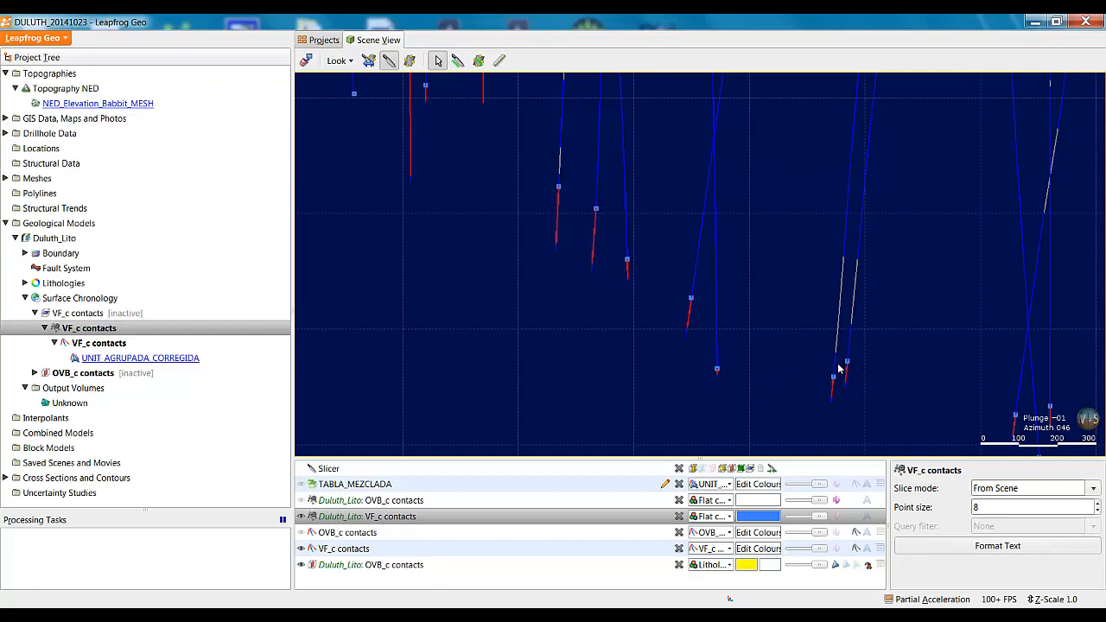
scroll(588, 303, "down", 2)
middle_click_drag(567, 284, 645, 383)
scroll(591, 330, "up", 1)
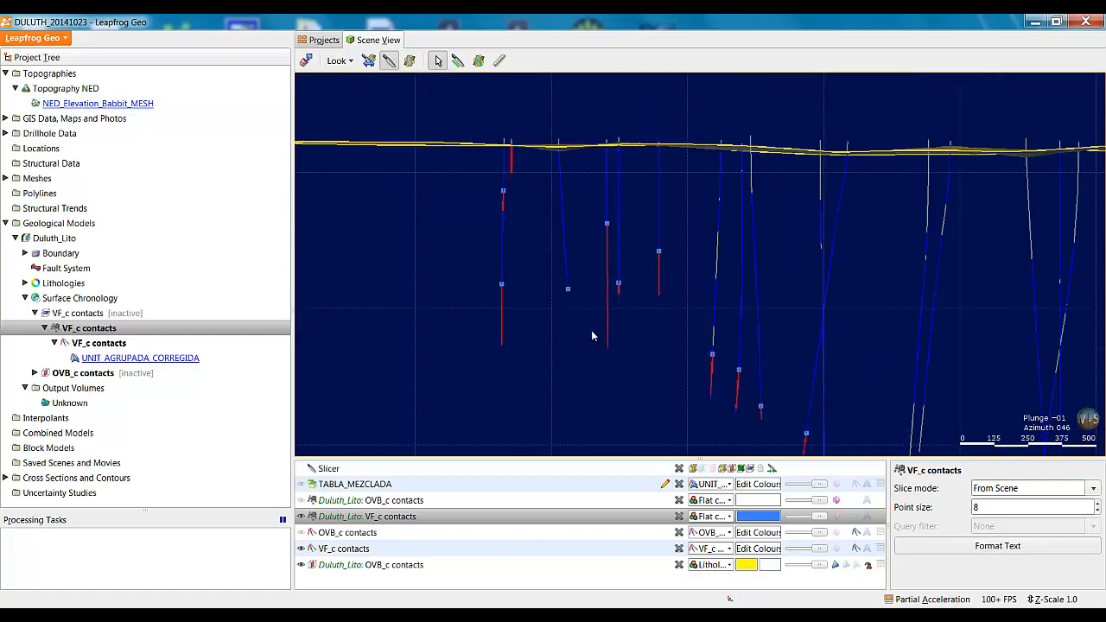
scroll(586, 329, "down", 1)
middle_click_drag(585, 334, 545, 292)
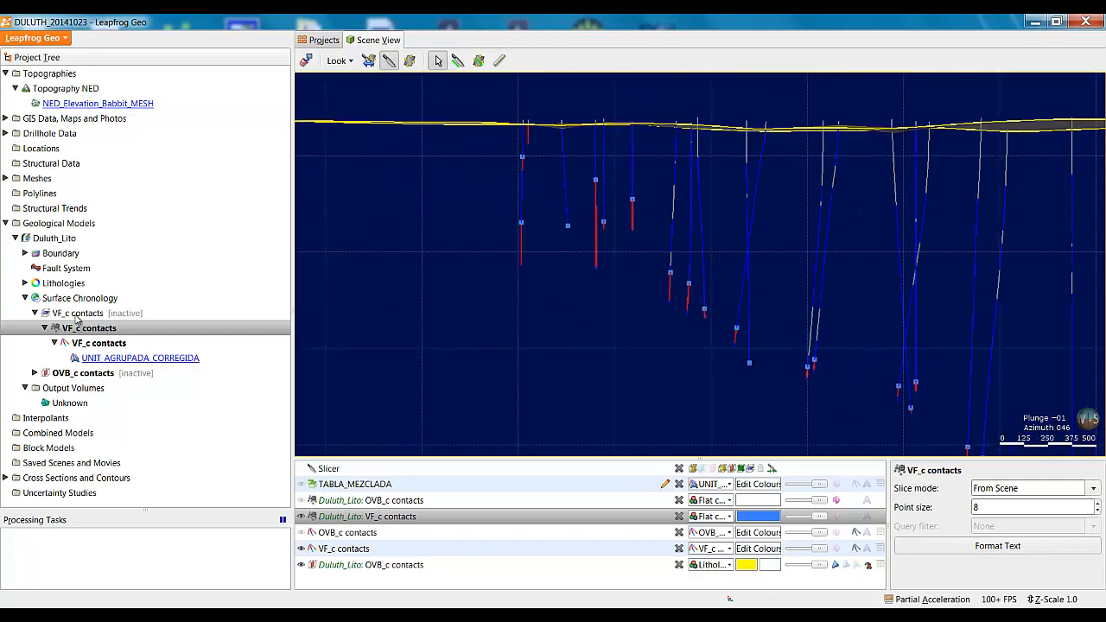
Display the VF_c contacts surface, remove the slice to show it in full, and hide the OVB_c contacts surface
left_click_drag(80, 318, 842, 338)
left_click(390, 62)
scroll(750, 287, "down", 5)
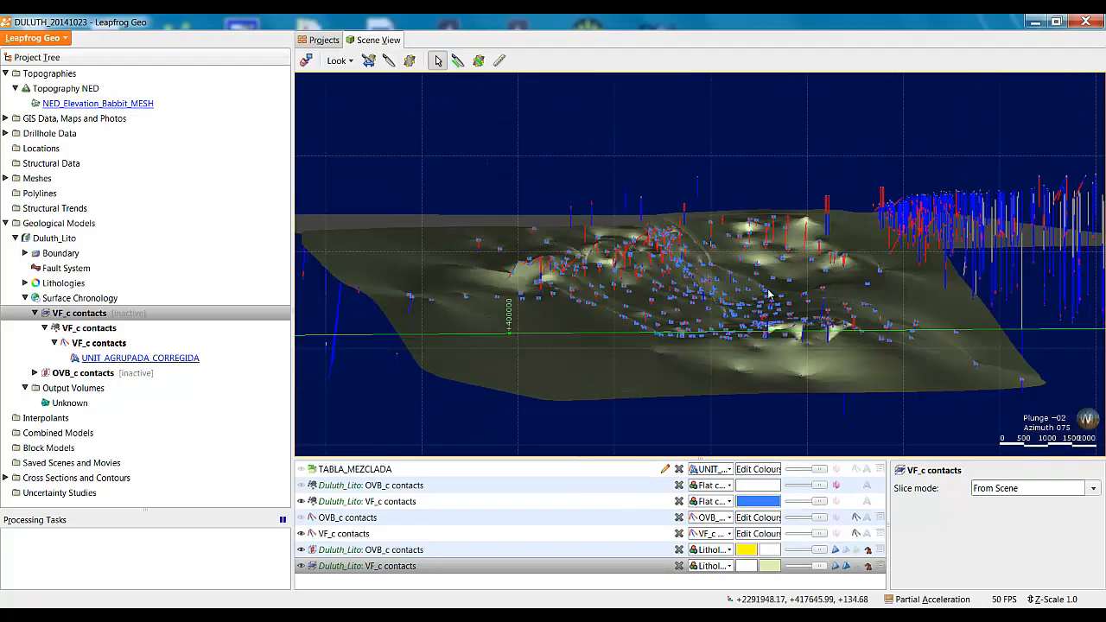
left_click_drag(768, 293, 643, 342)
left_click(301, 550)
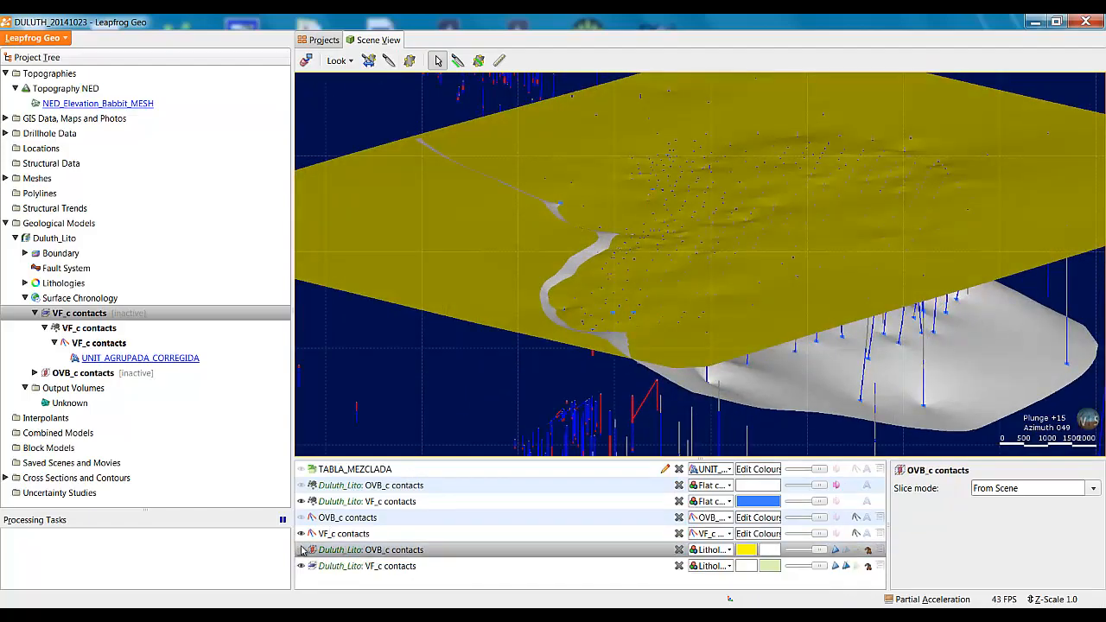
Inspect the VF_c surface from above for holes and abrupt bumps around the contact points
scroll(849, 357, "up", 6)
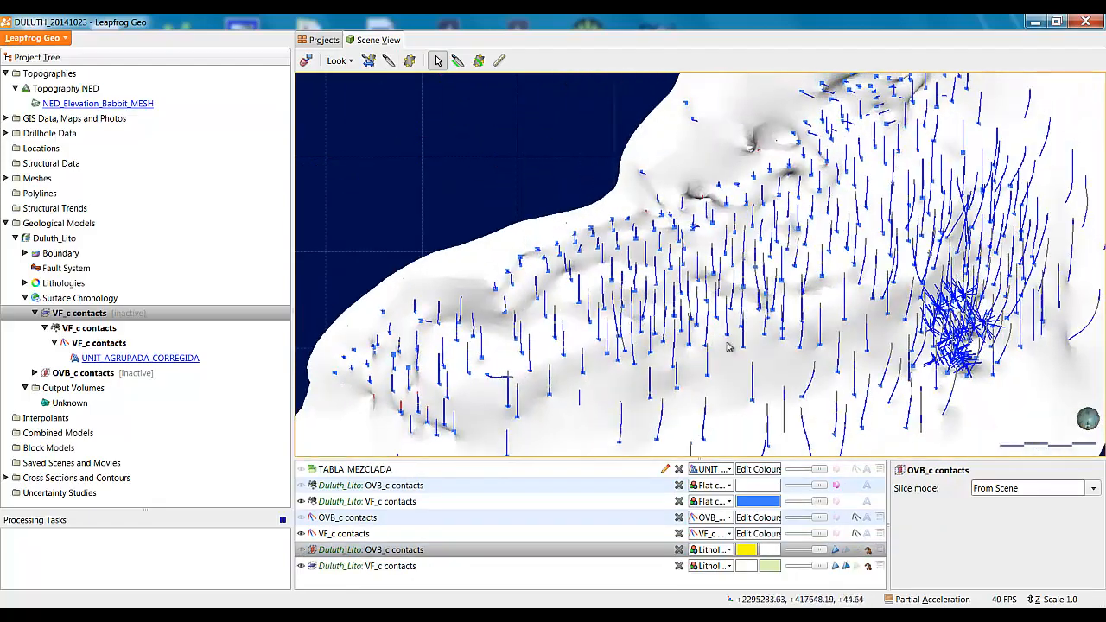
scroll(797, 319, "down", 5)
left_click_drag(797, 320, 942, 252)
left_click_drag(740, 338, 678, 456)
scroll(657, 300, "up", 10)
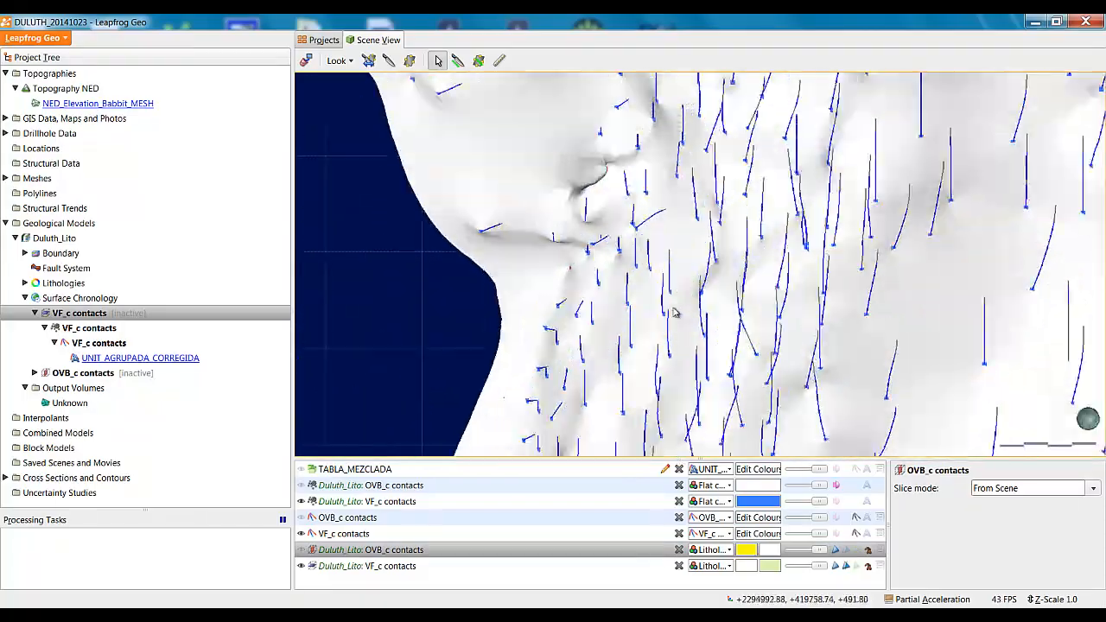
scroll(640, 318, "down", 5)
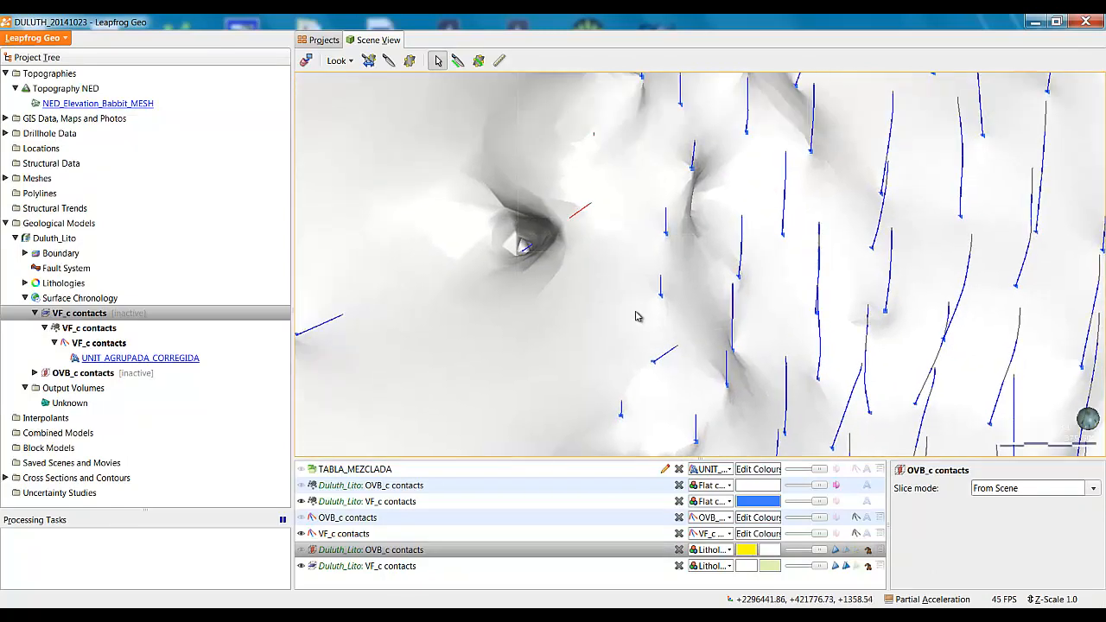
left_click_drag(677, 324, 713, 333)
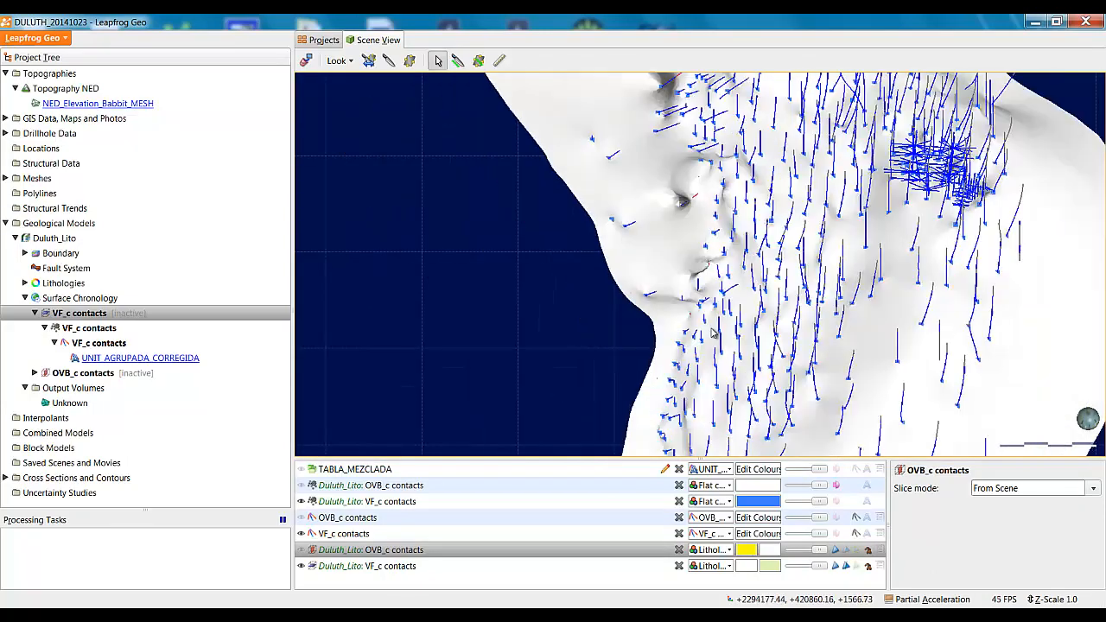
left_click_drag(831, 318, 745, 318)
Cut a vertical slice across the irregular bump in the VF_c surface, narrow it to about 270.1, and view it in section
left_click(458, 60)
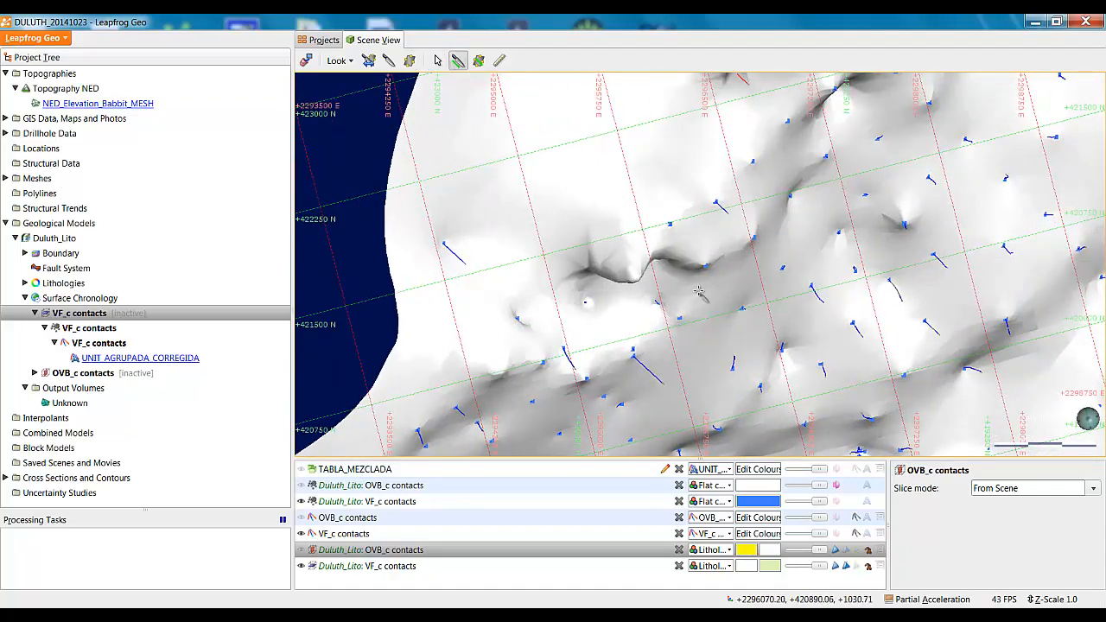
mouse_move(542, 153)
left_mouse_down()
mouse_move(690, 339)
mouse_move(689, 355)
left_mouse_up()
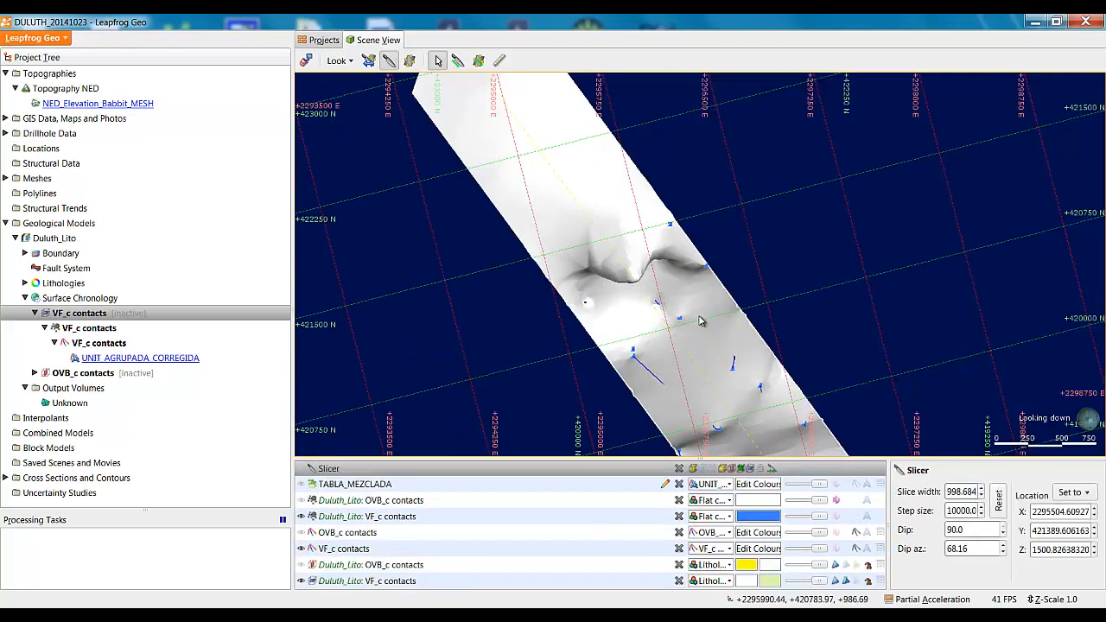
right_click_drag(748, 257, 618, 347, "ctrl")
left_click_drag(619, 347, 819, 361)
scroll(736, 343, "up", 2)
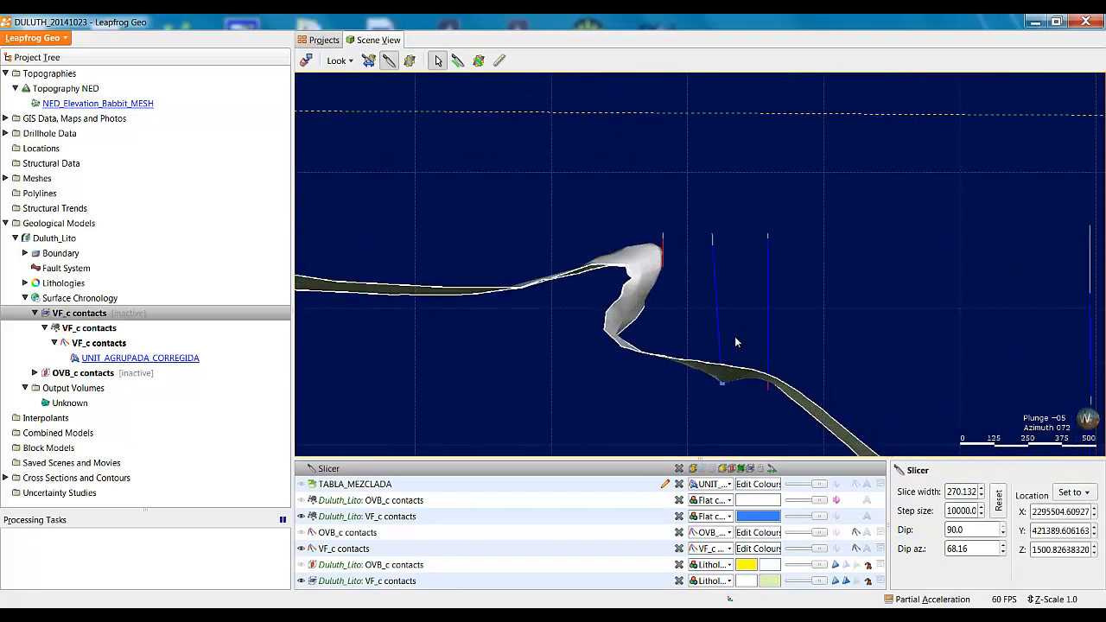
Examine the overturned bend in the VF_c surface against the adjacent drillhole intervals and contact points
right_click_drag(736, 343, 655, 340)
left_click(845, 584)
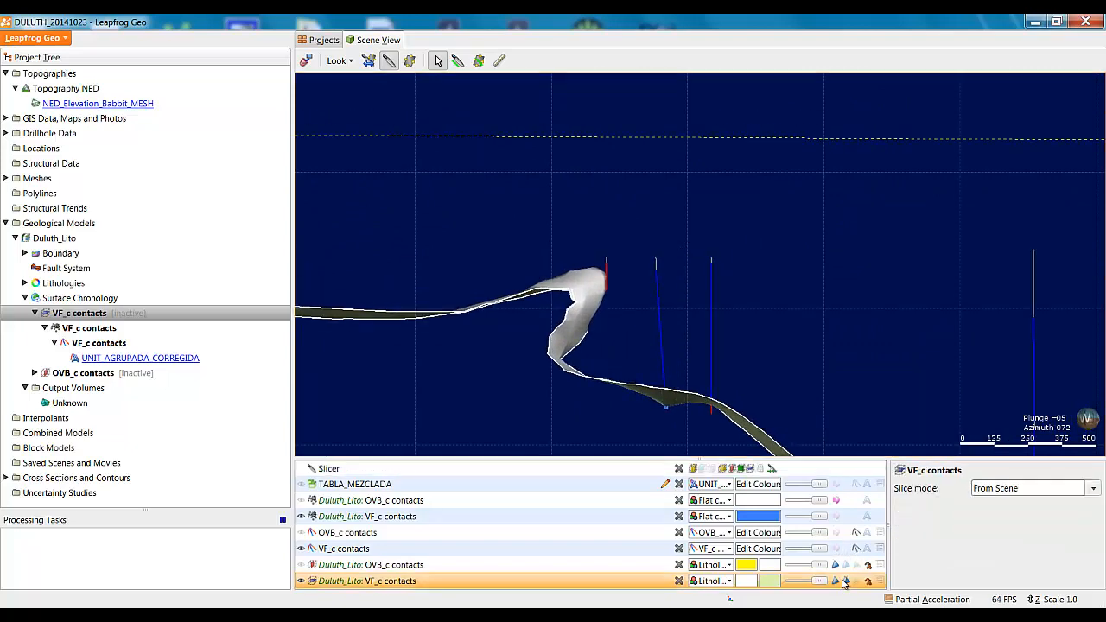
scroll(583, 393, "up", 4)
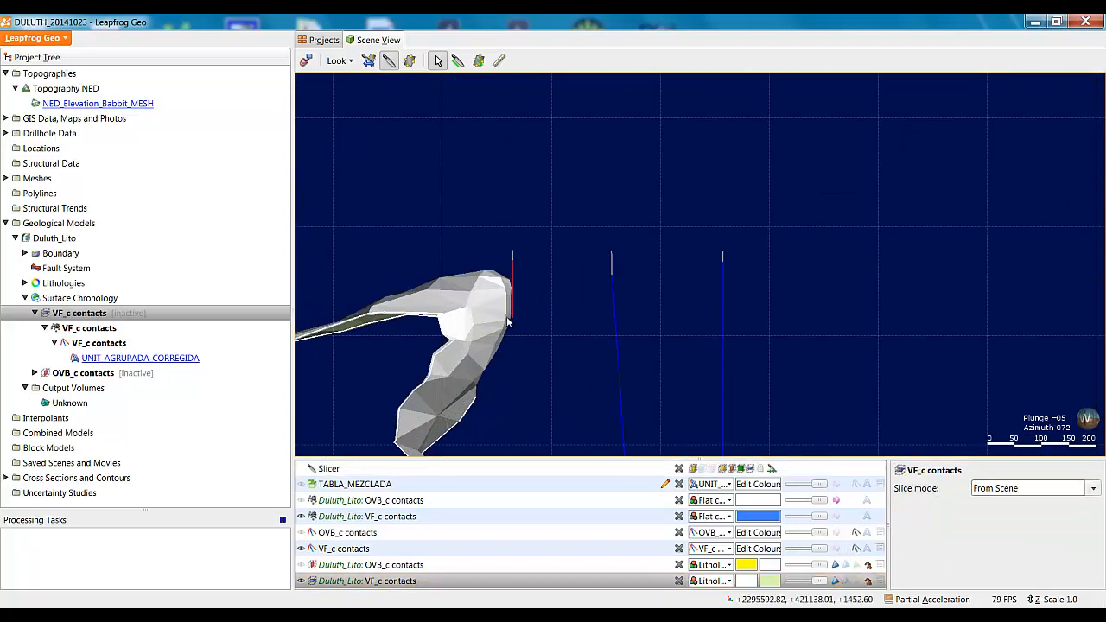
scroll(526, 308, "down", 3)
left_click_drag(526, 308, 609, 333)
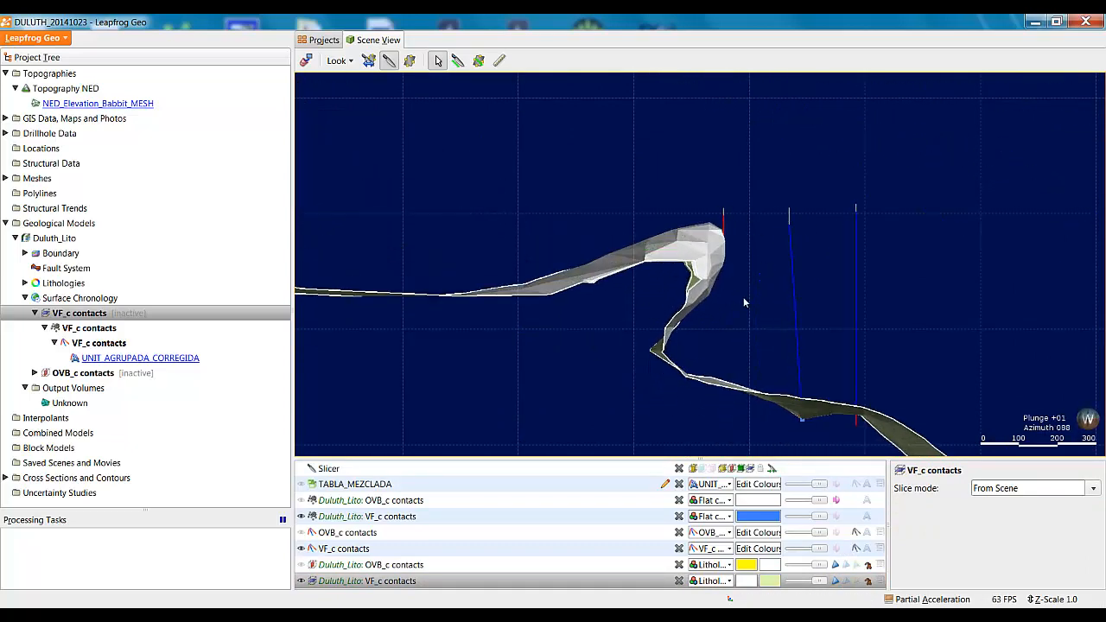
left_click_drag(713, 309, 654, 312)
scroll(654, 312, "up", 3)
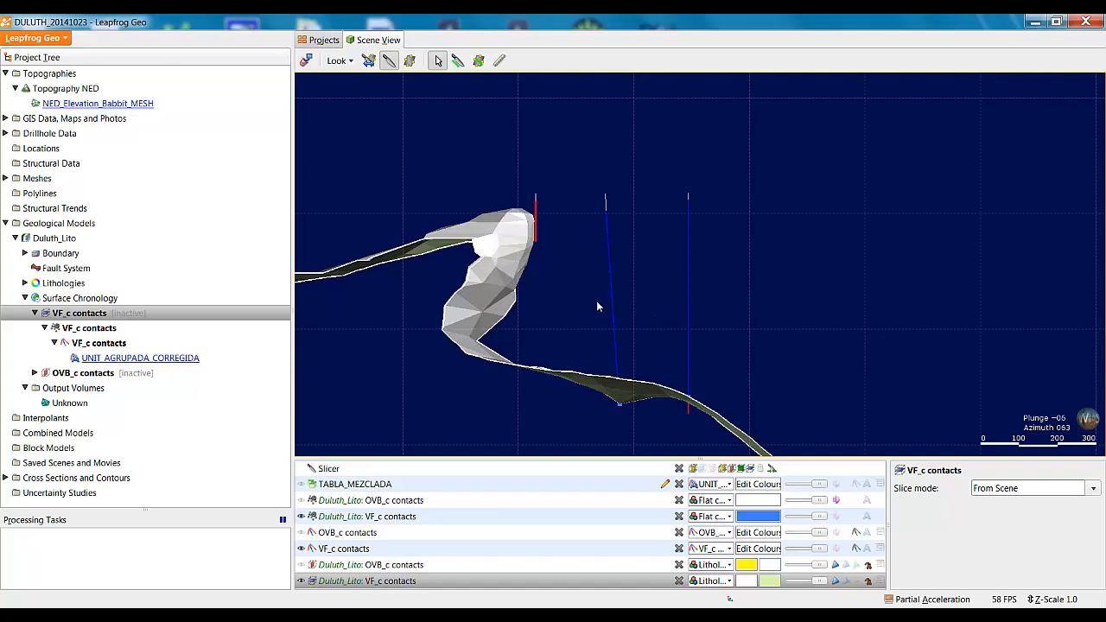
left_click(76, 328)
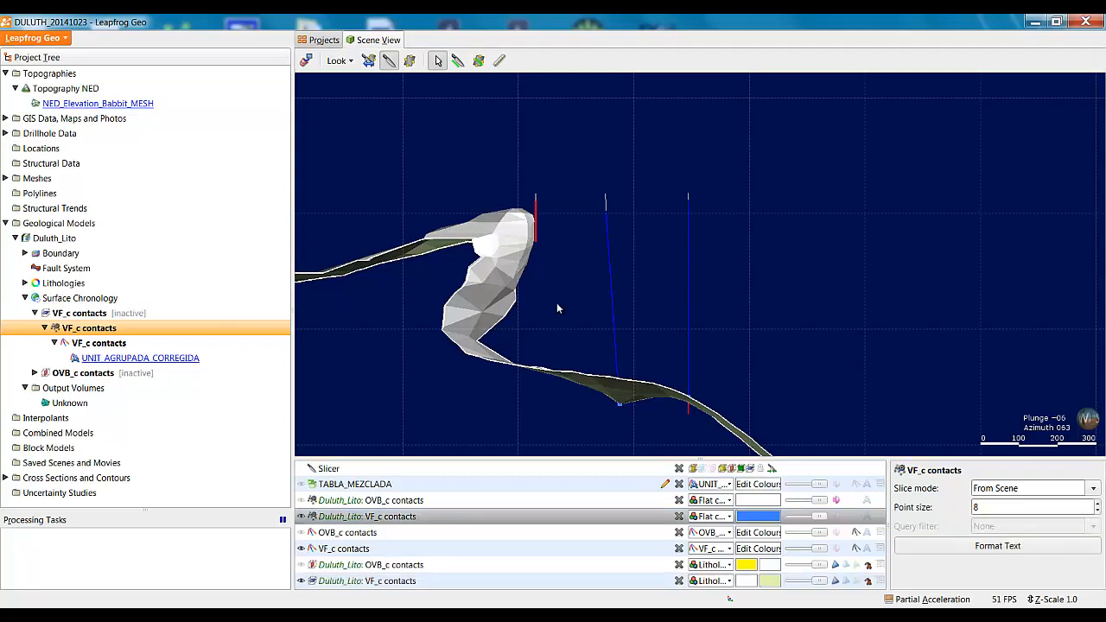
left_click_drag(557, 308, 522, 324)
Review the VF_c surface along the whole section and in parallel sections, comparing it with the drillhole contacts
scroll(711, 318, "down", 5)
middle_click_drag(907, 338, 675, 283)
scroll(675, 284, "down", 1)
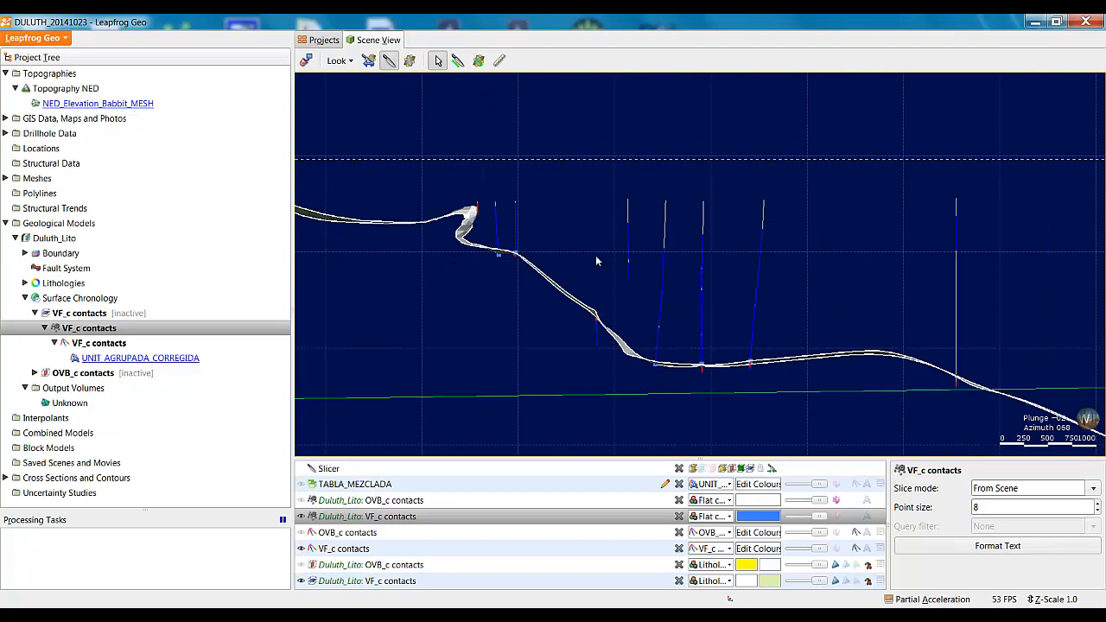
mouse_move(596, 261)
left_mouse_down()
mouse_move(605, 285)
mouse_move(601, 264)
left_mouse_up()
scroll(800, 367, "down", 3)
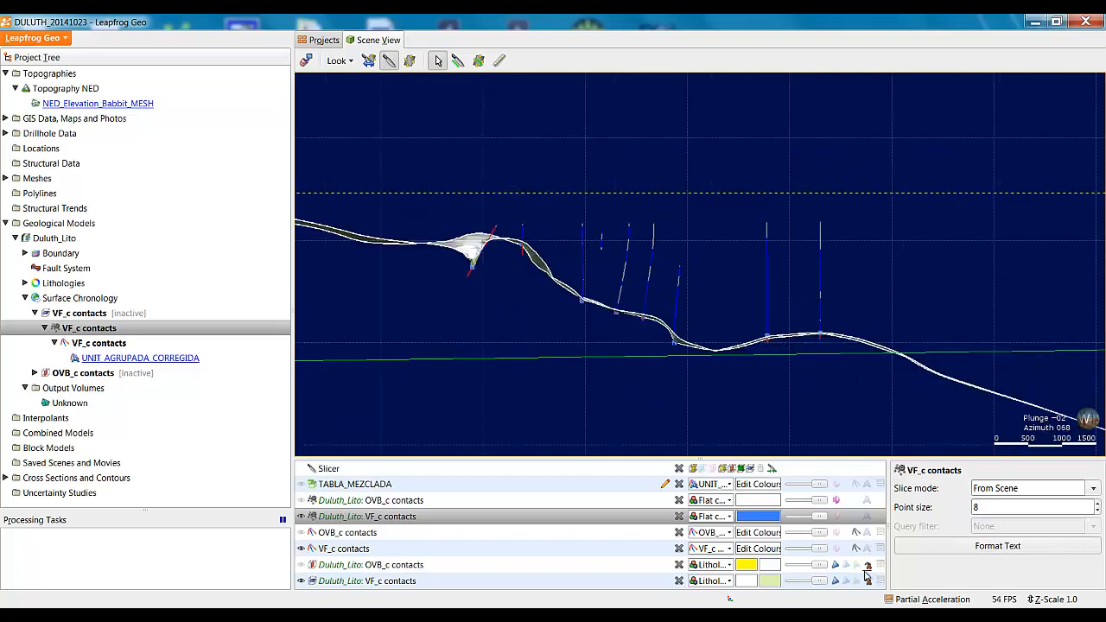
scroll(661, 321, "down", 4)
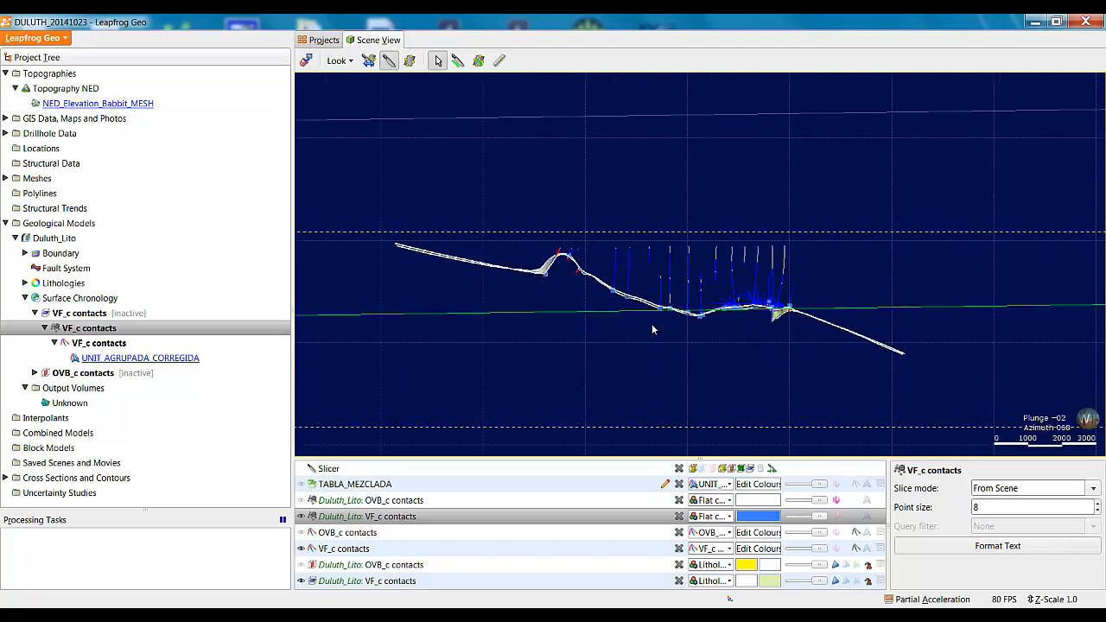
left_click_drag(651, 326, 624, 284)
scroll(691, 328, "up", 5)
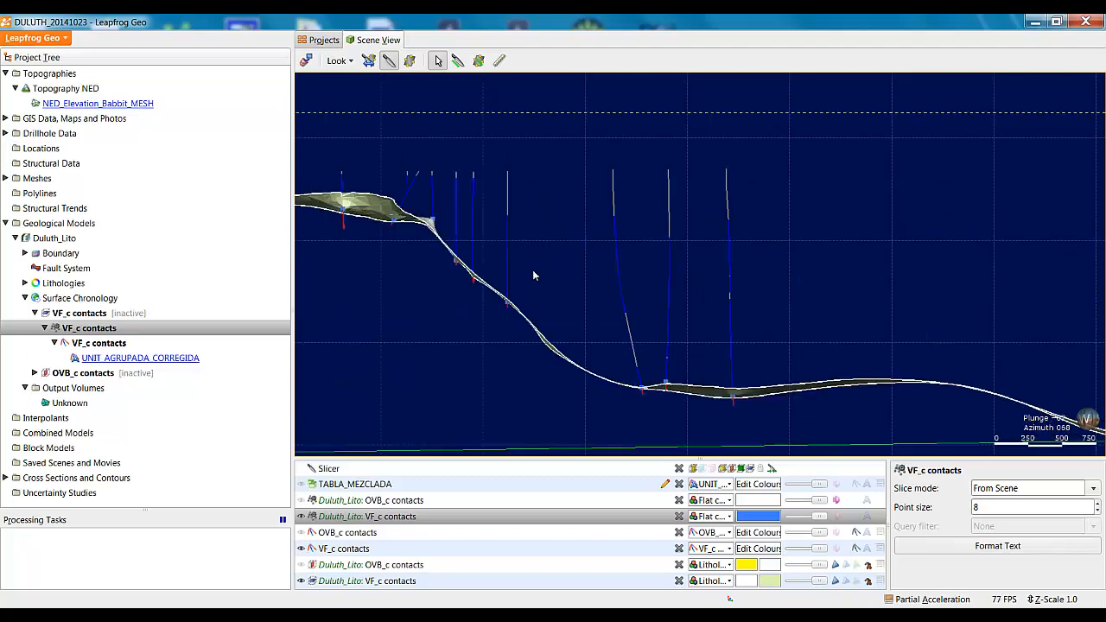
scroll(760, 352, "up", 3)
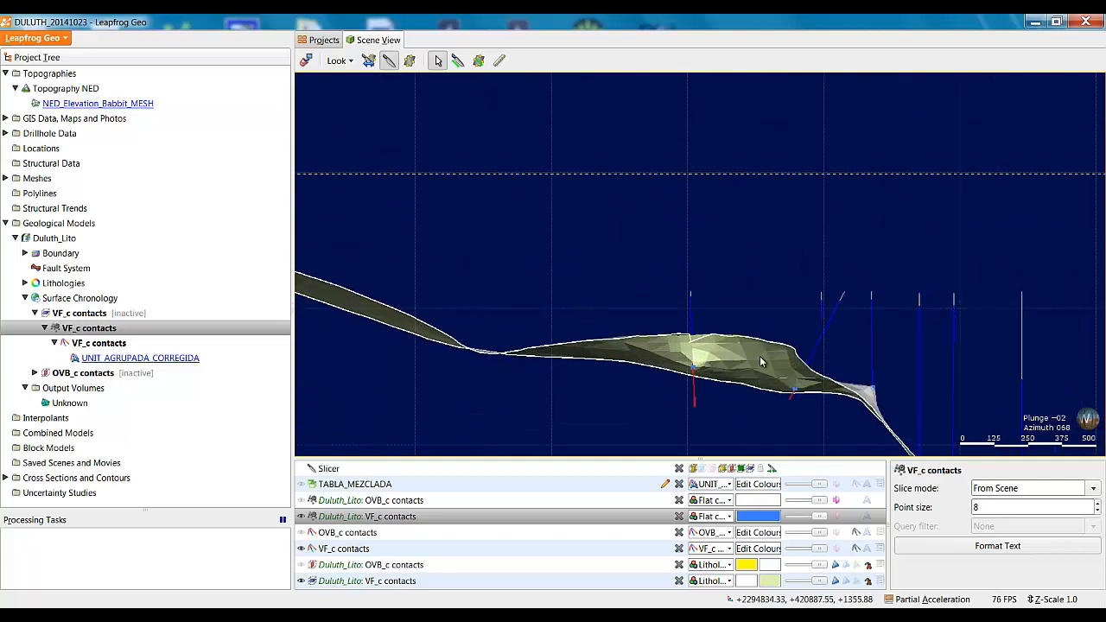
Step the slice forward to the section where a drillhole carries two VF_c contact points beside a bulge in the surface
left_click_drag(758, 357, 759, 373)
key("period")
key("period")
key("period")
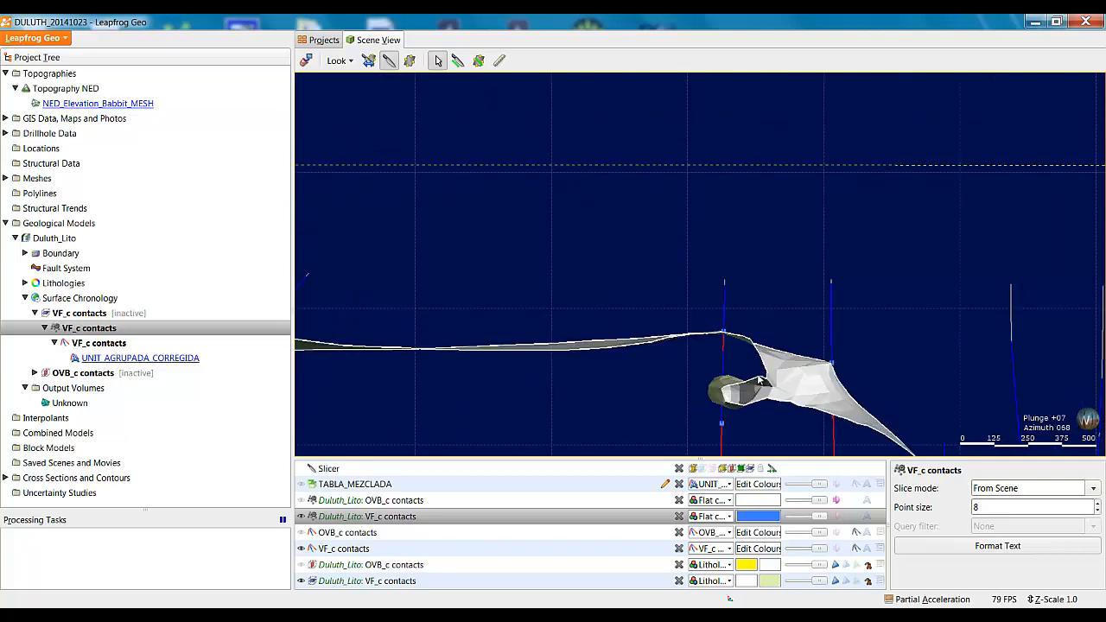
key("period")
key("period")
key("period")
key("period")
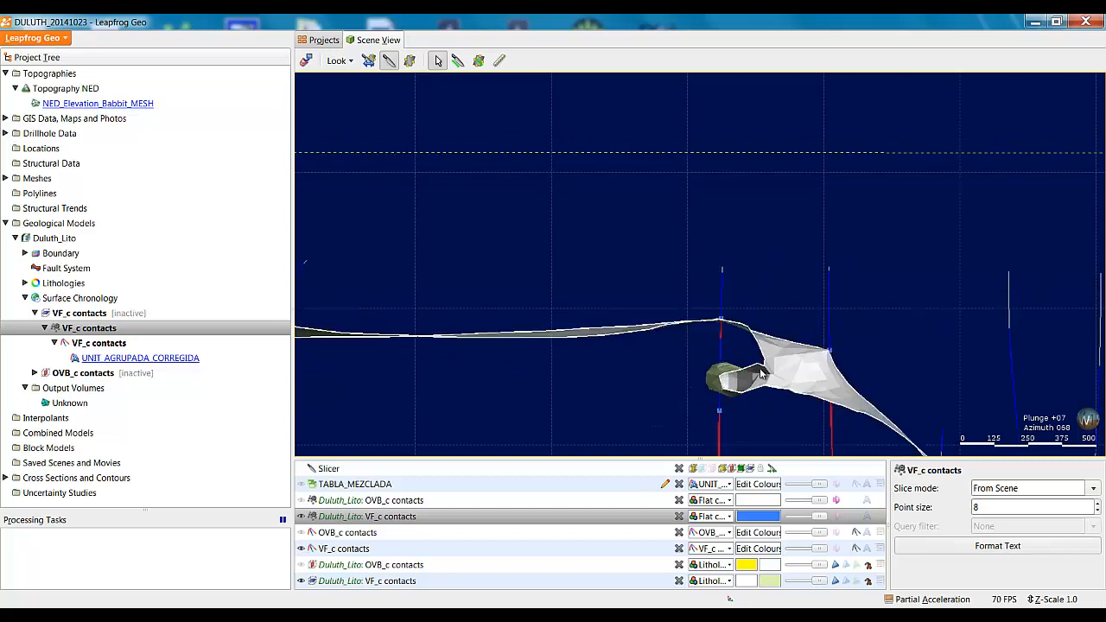
key("period")
key("period")
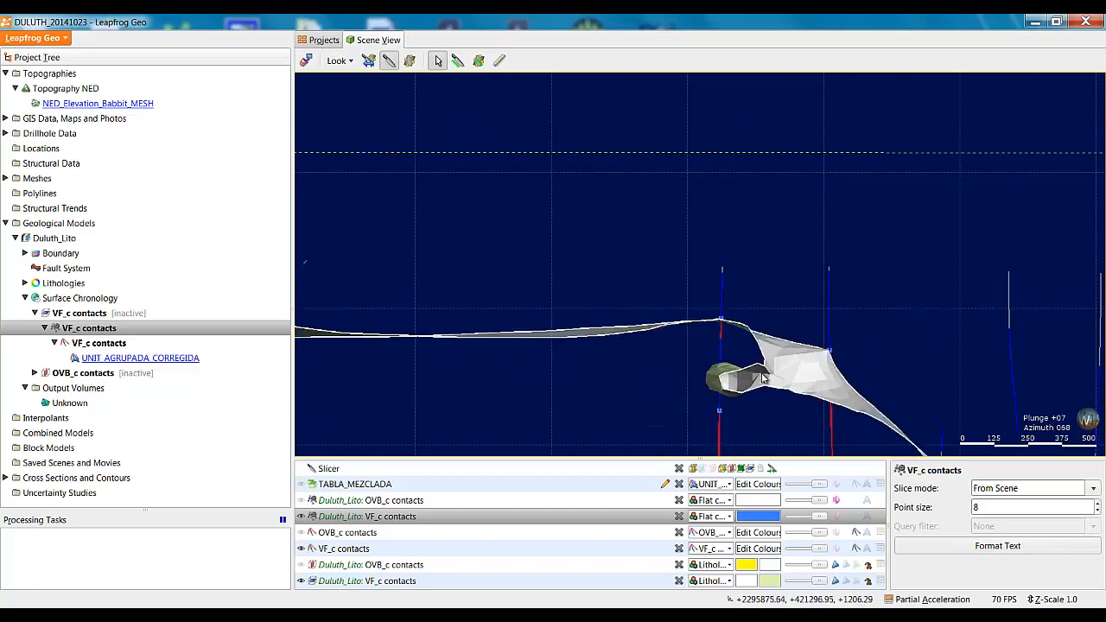
Examine how the VF_c surface bulges around the drillhole with two contact points and the short interval between them
scroll(739, 294, "up", 2)
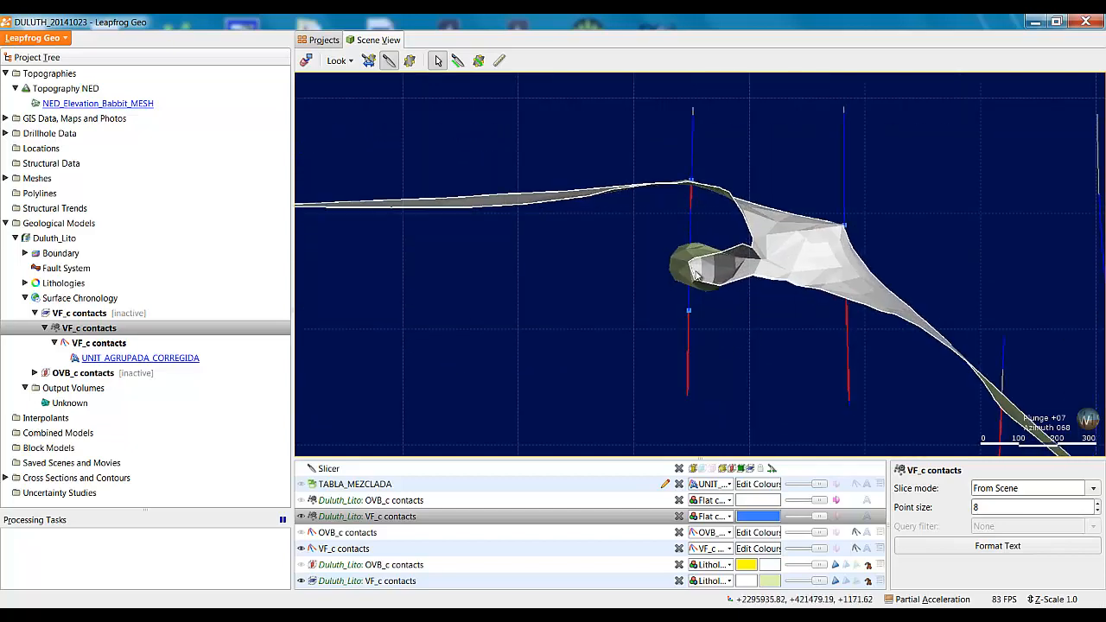
left_click_drag(743, 288, 644, 332)
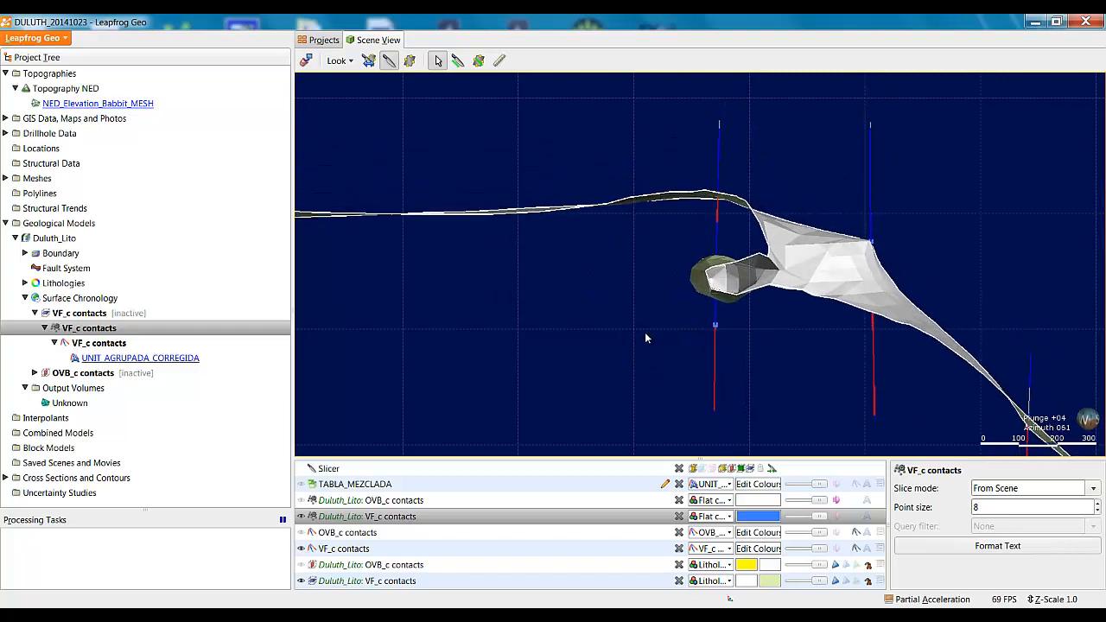
middle_click_drag(787, 326, 743, 336)
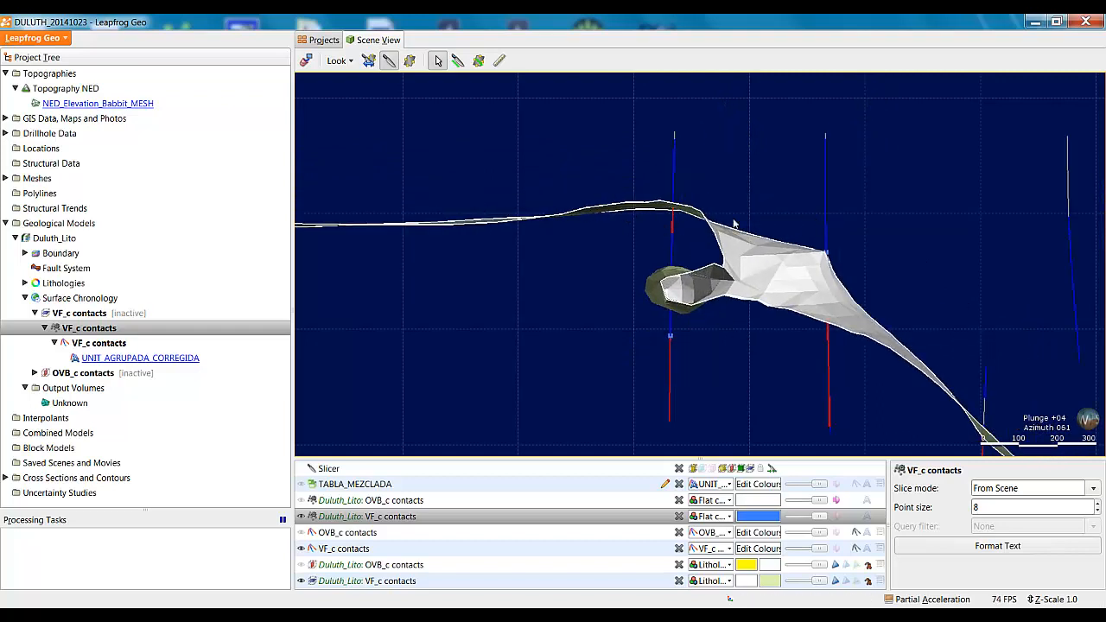
left_click_drag(797, 279, 797, 284)
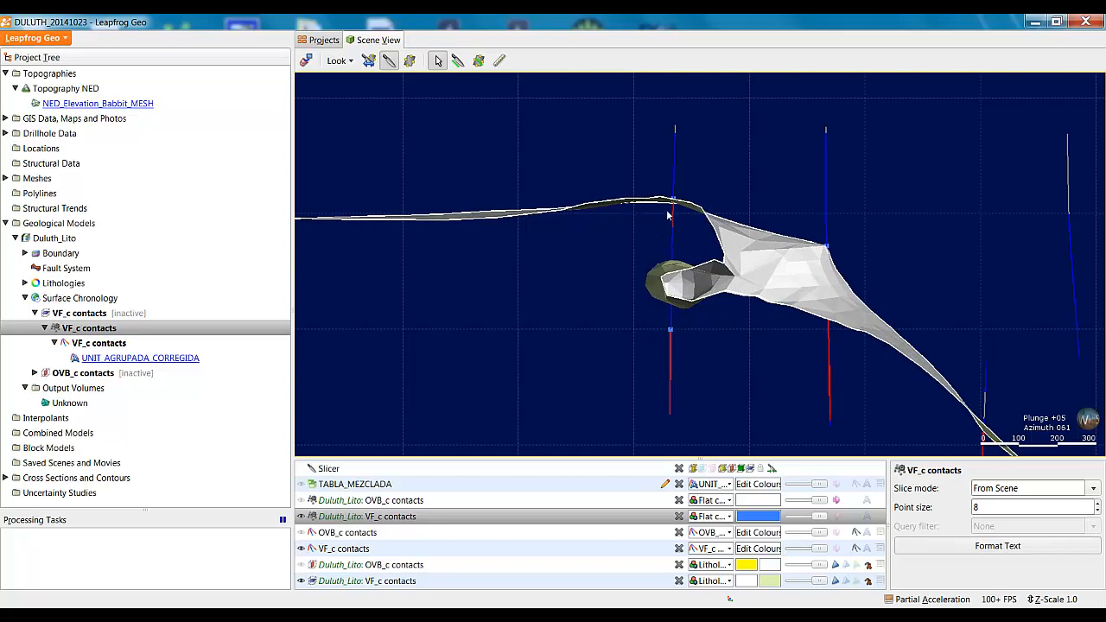
scroll(699, 252, "up", 2)
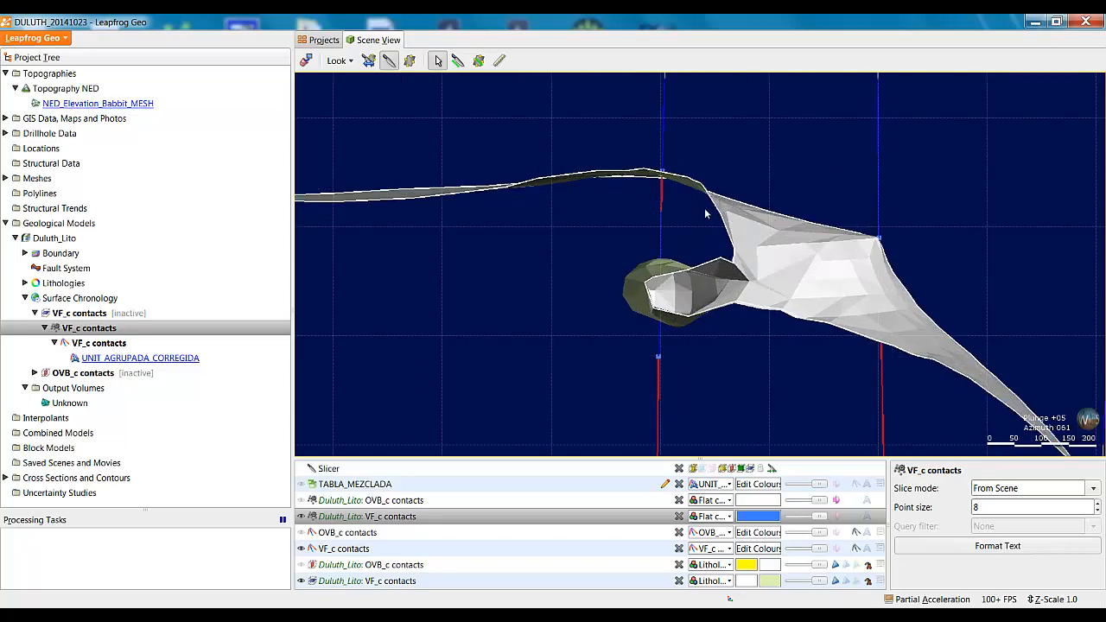
left_click_drag(705, 213, 556, 207)
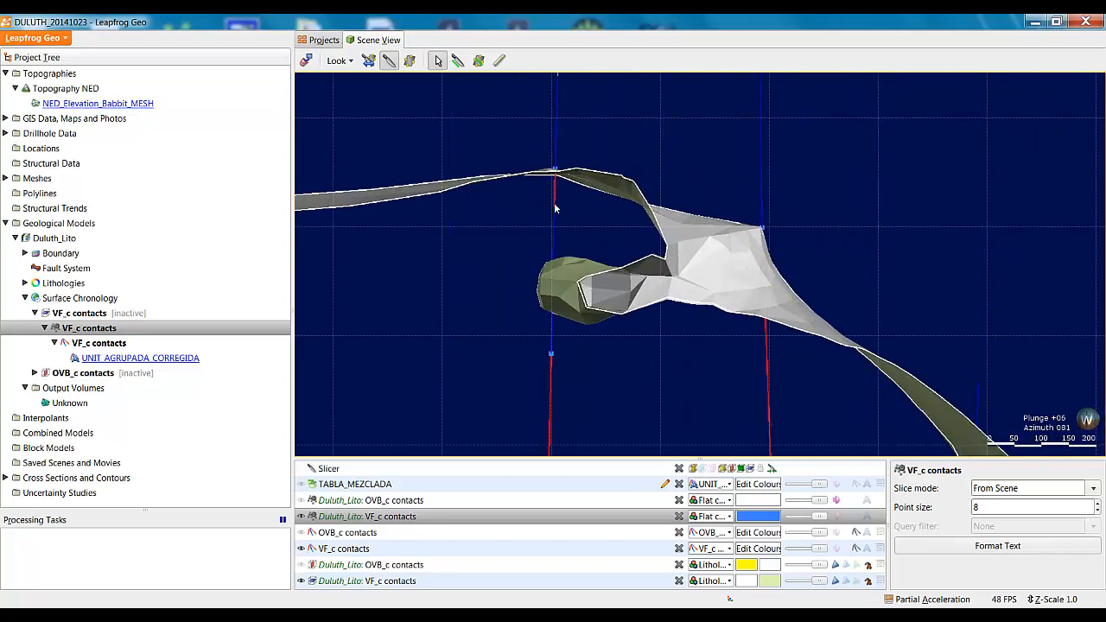
left_click_drag(625, 232, 890, 321)
scroll(627, 245, "down", 2)
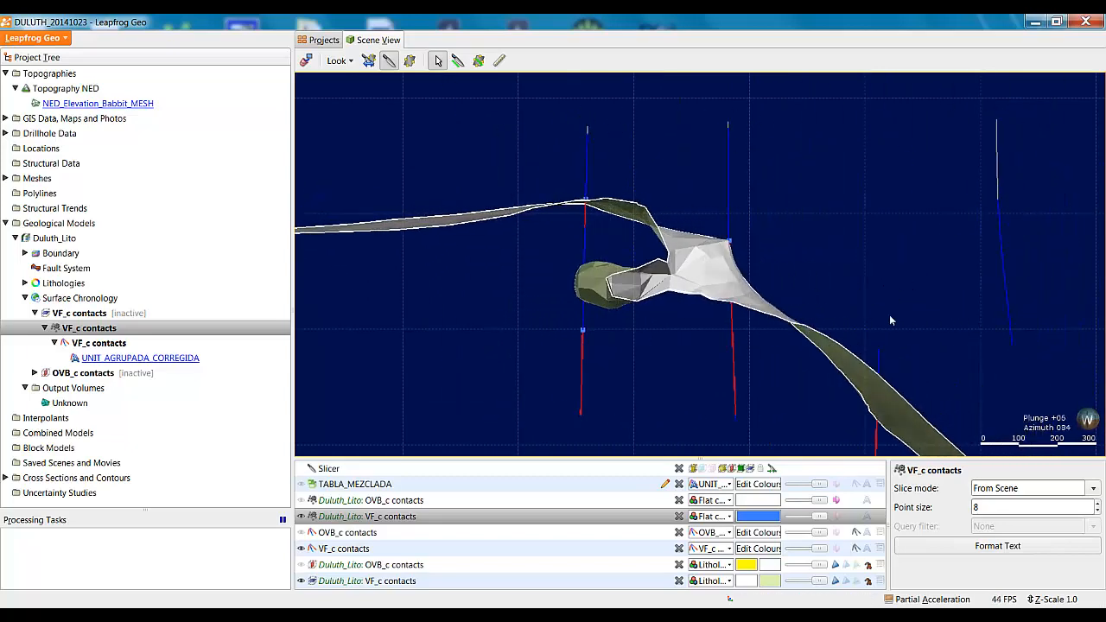
scroll(821, 336, "down", 2)
Step the slice onward through further parallel sections to look for other irregularities in the VF_c surface
key("period")
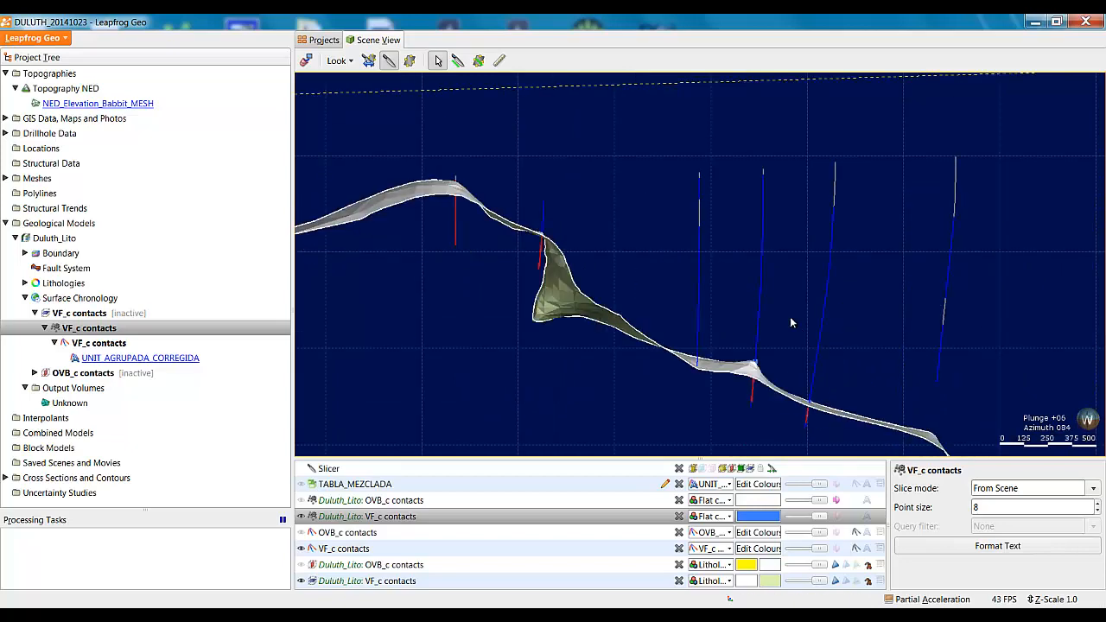
key("period")
key("period")
scroll(717, 318, "down", 3)
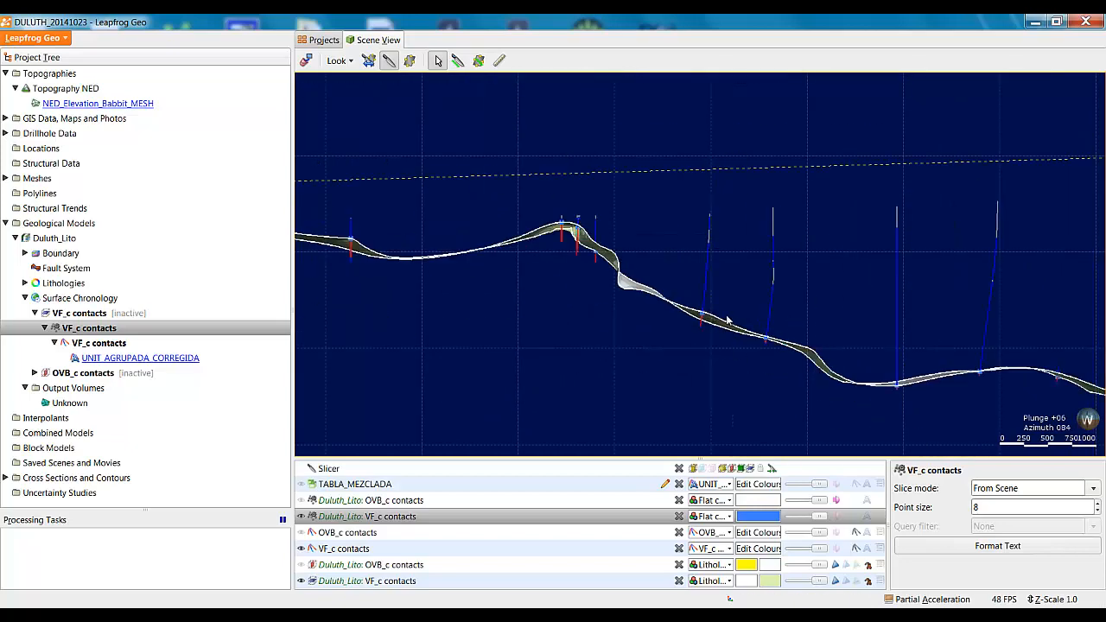
key("period")
key("period")
key("period")
Remove the slice and hide the VF_c contact intervals and points, leaving only the VF_c contacts surface displayed
left_click(388, 60)
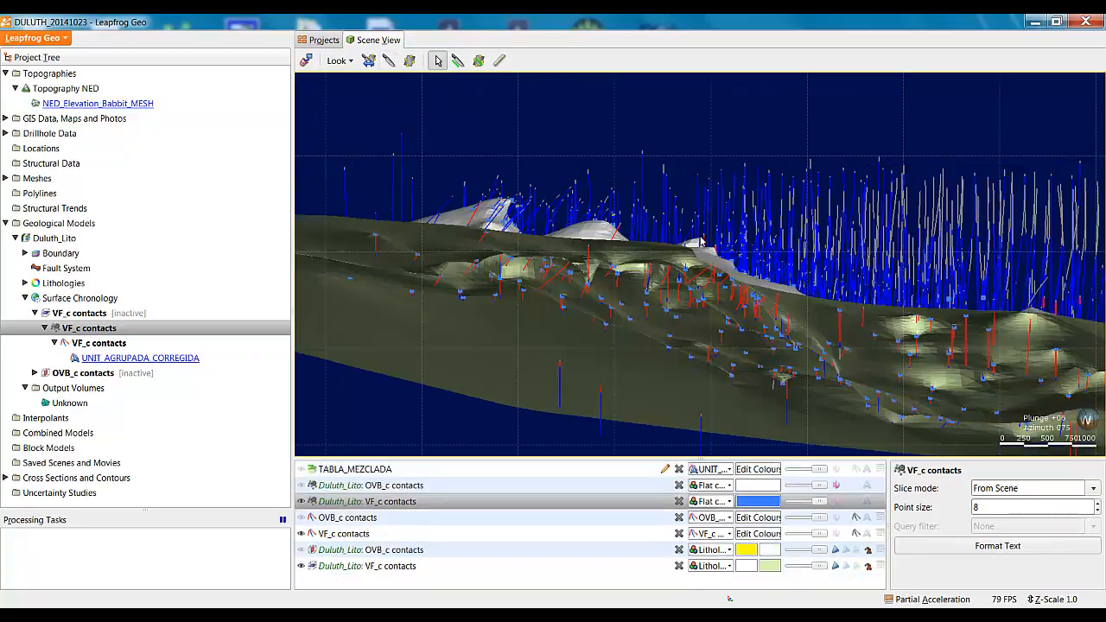
left_click_drag(702, 242, 721, 314)
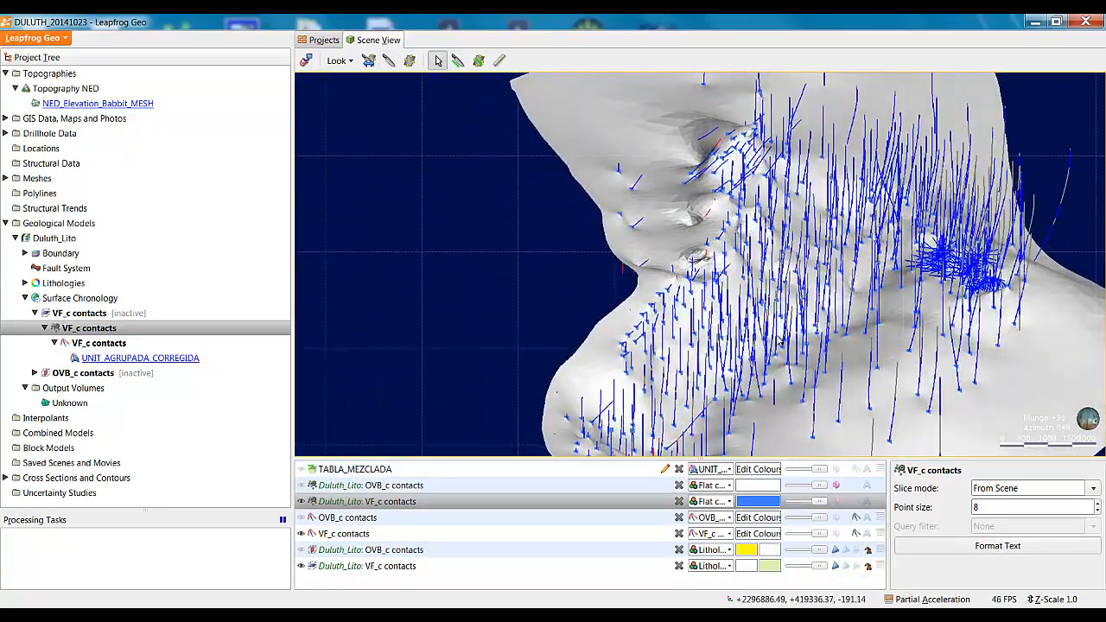
left_click_drag(779, 340, 743, 303)
left_click(304, 535)
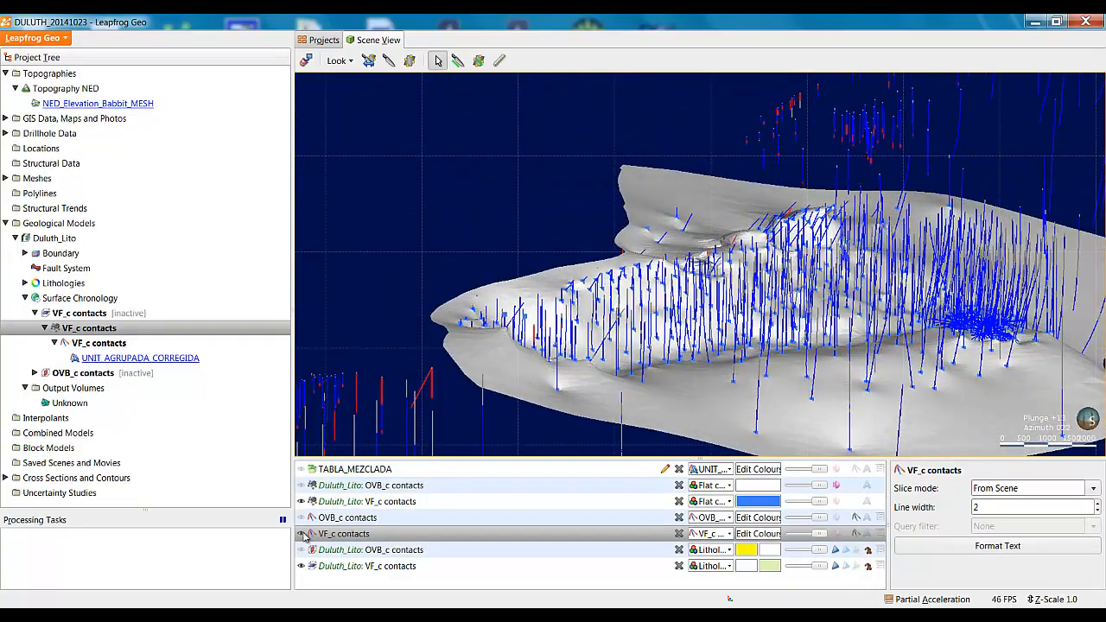
left_click(303, 503)
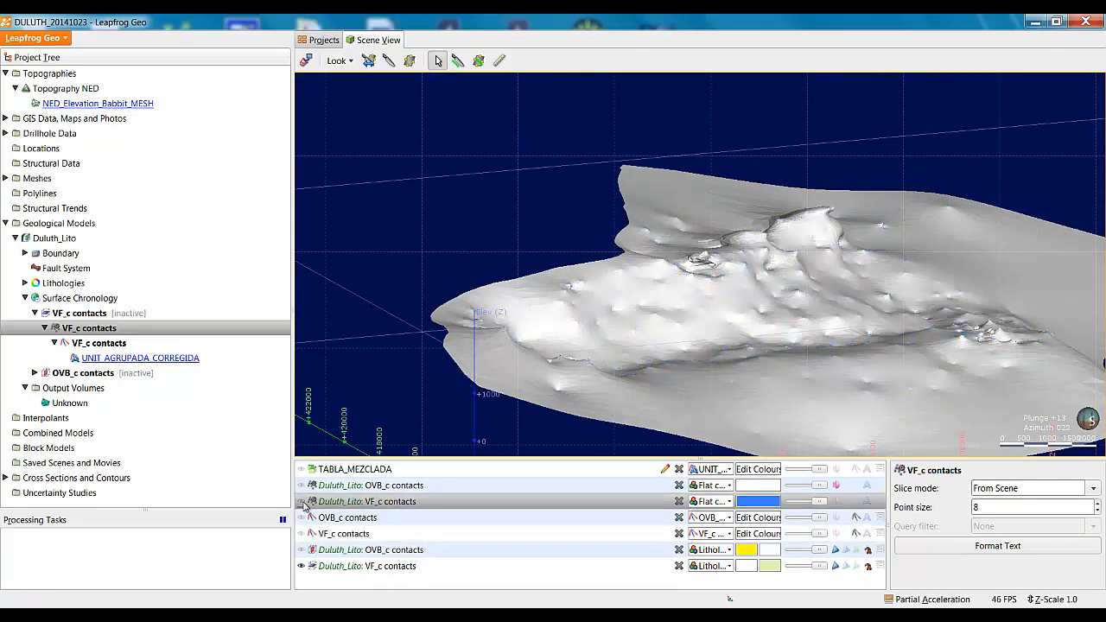
Display the OVB_c contacts surface and view it together with the VF_c surface from directly above
left_click(302, 550)
left_click_drag(867, 373, 785, 425)
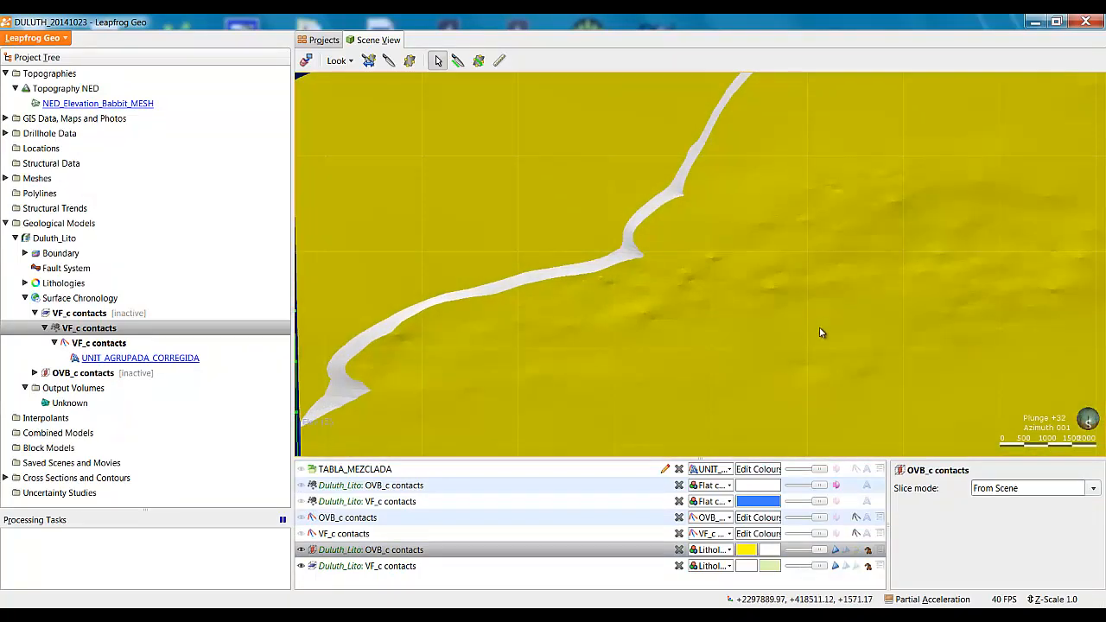
left_click_drag(820, 329, 800, 358)
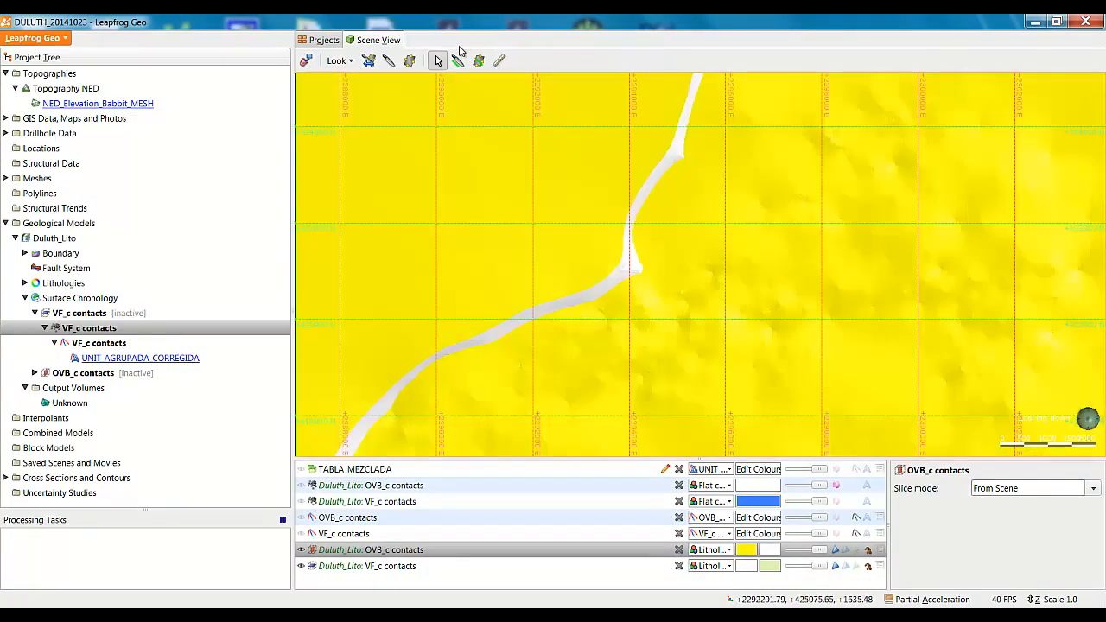
Cut a vertical slice diagonally across both contact surfaces at dip azimuth 23.7, widen it to about 503.4, and view it in section
left_click(458, 61)
left_click_drag(496, 155, 979, 360)
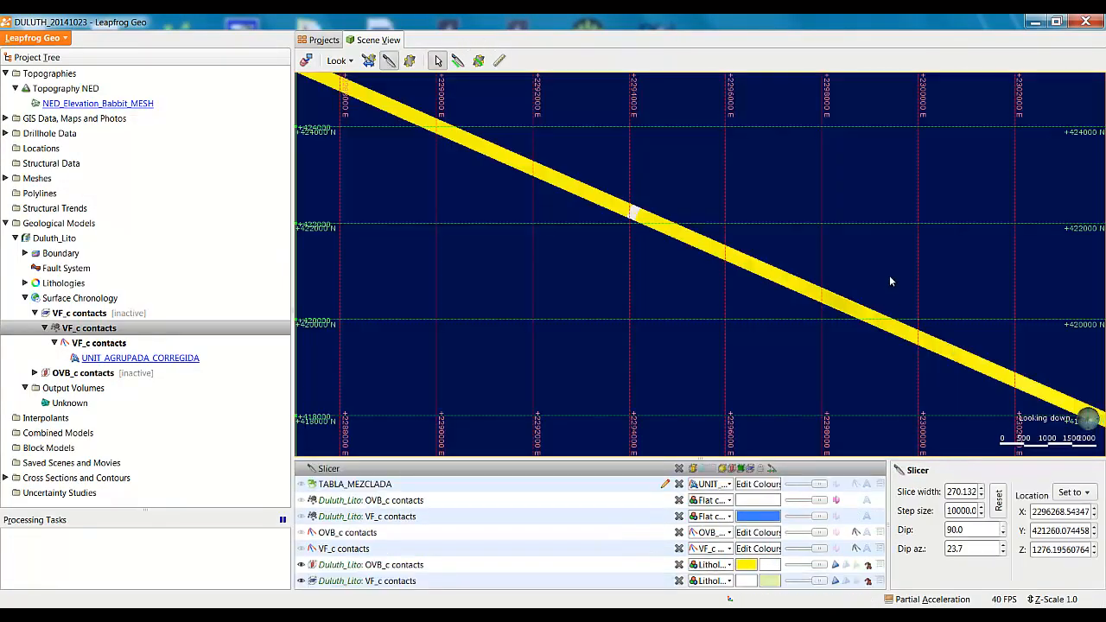
left_click_drag(801, 368, 919, 154)
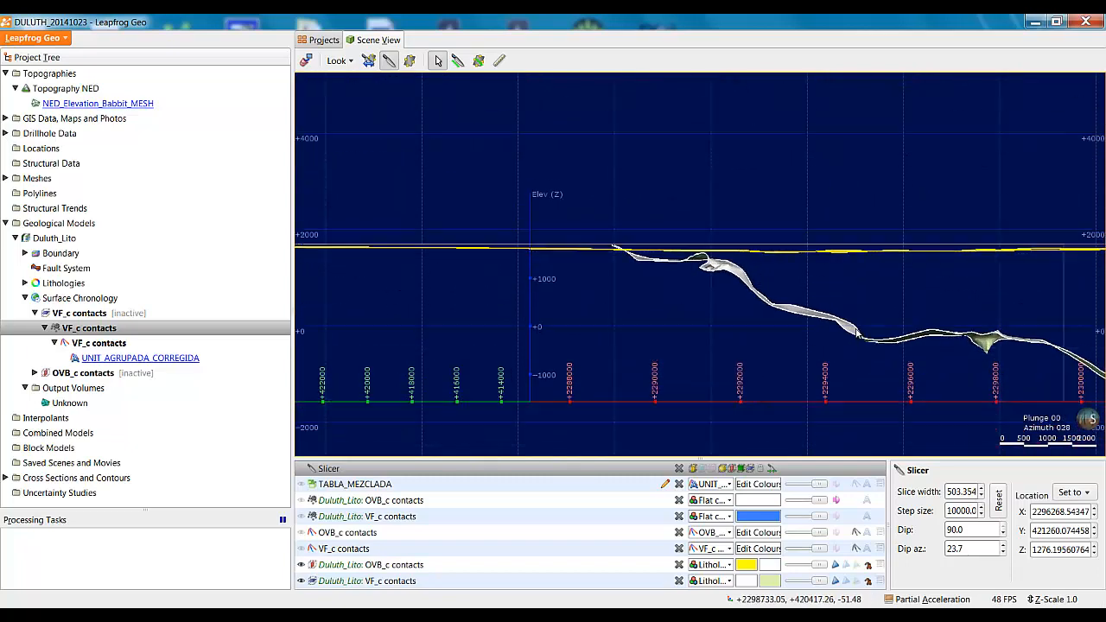
left_click_drag(853, 360, 865, 360)
scroll(867, 360, "down", 2)
middle_click_drag(909, 358, 774, 343)
scroll(774, 343, "up", 2)
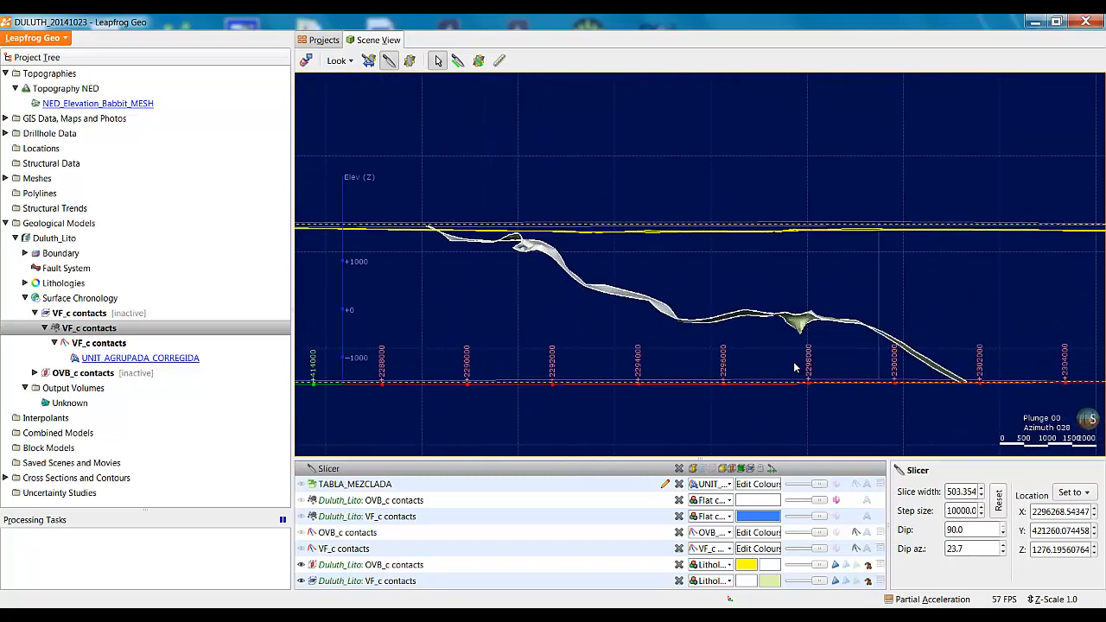
Move the slice to a parallel section and examine where the VF_c surface meets and crosses the OVB_c surface
key("period")
mouse_move(768, 330)
left_mouse_down()
mouse_move(767, 320)
mouse_move(767, 334)
left_mouse_up()
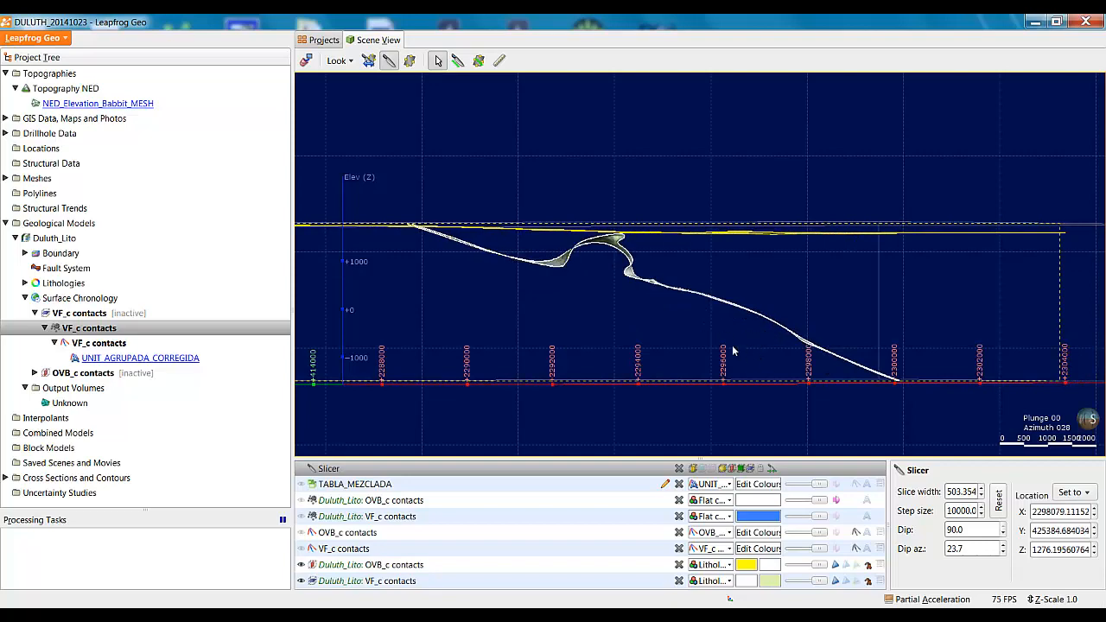
middle_click_drag(661, 325, 775, 332)
scroll(774, 332, "up", 3)
middle_click_drag(522, 322, 715, 325)
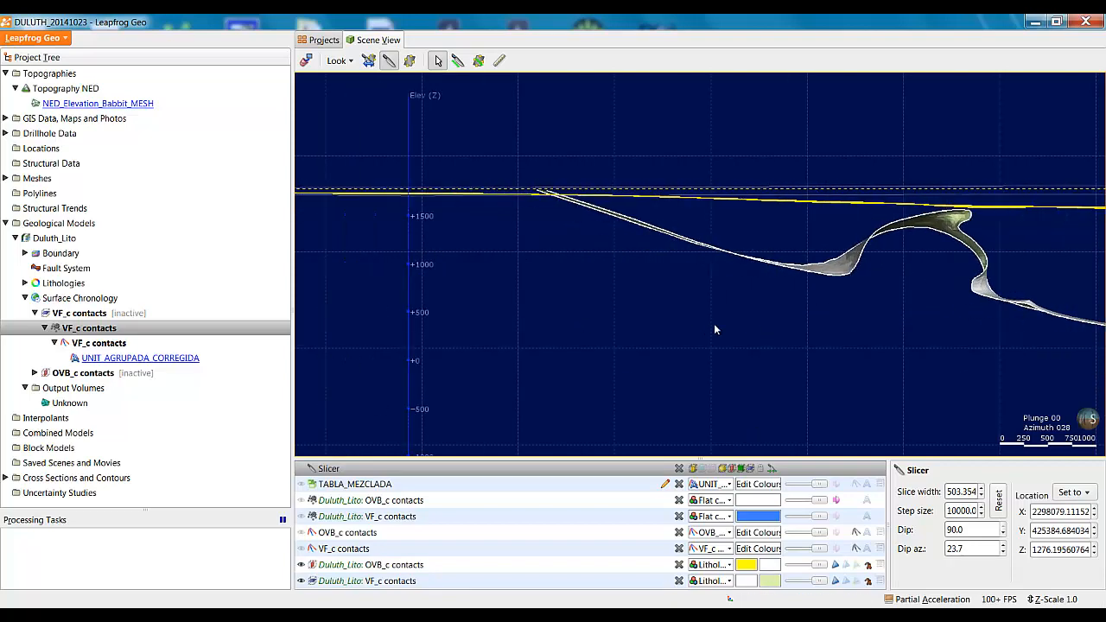
middle_click_drag(808, 291, 776, 339)
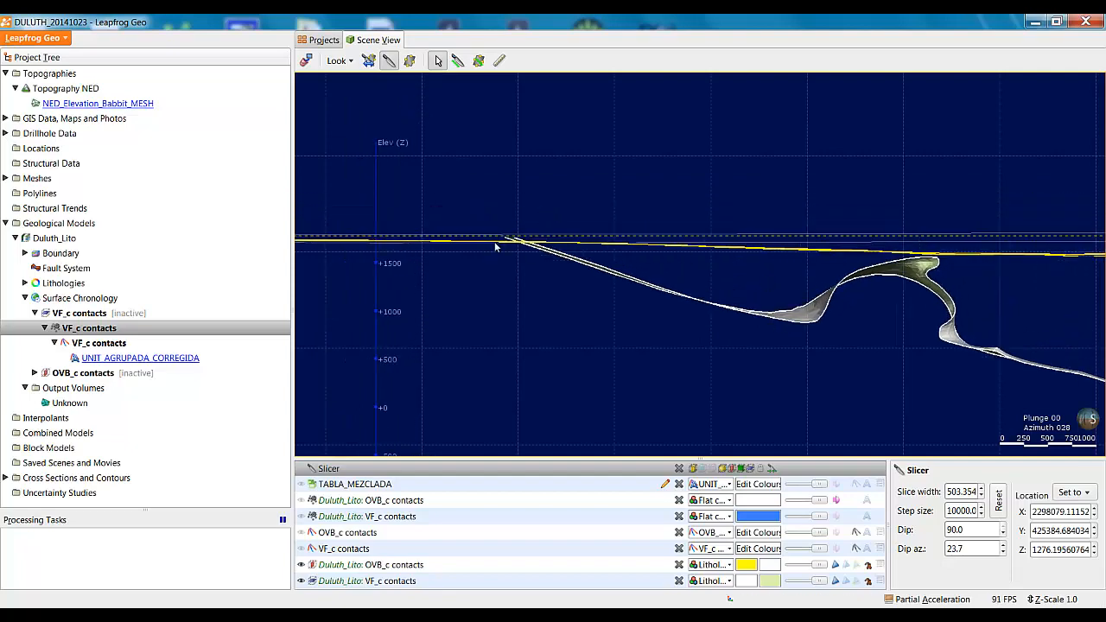
scroll(800, 339, "down", 2)
scroll(812, 353, "up", 1)
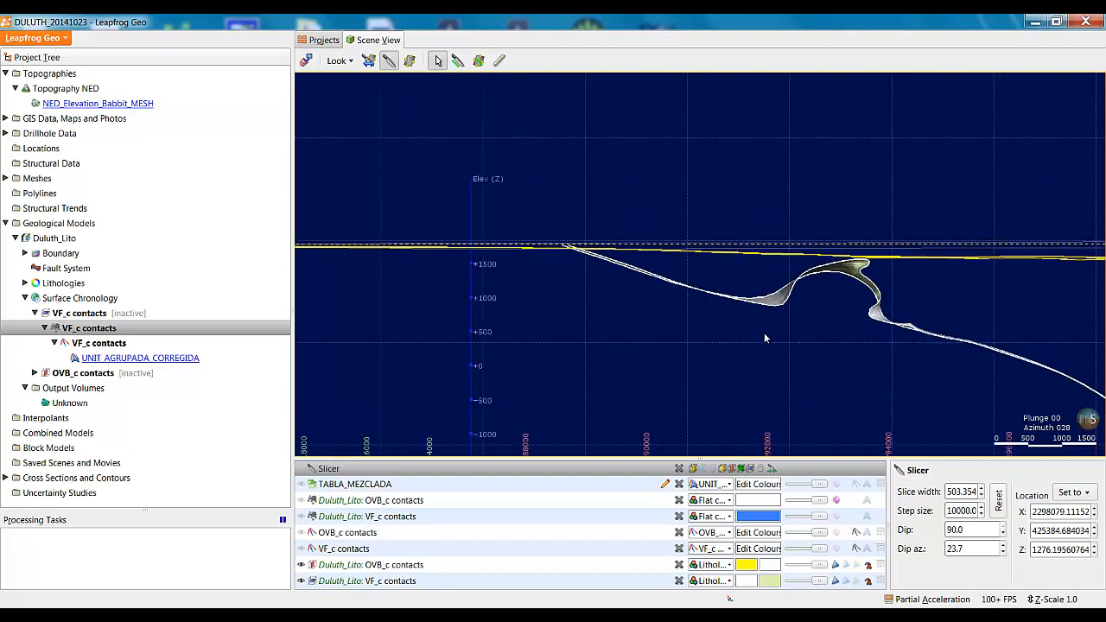
In Duluth_Lito's surface chronology, move the OVB_c contacts surface above the VF_c contacts surface as the younger one
scroll(765, 337, "down", 2)
scroll(764, 338, "up", 2)
scroll(764, 337, "down", 2)
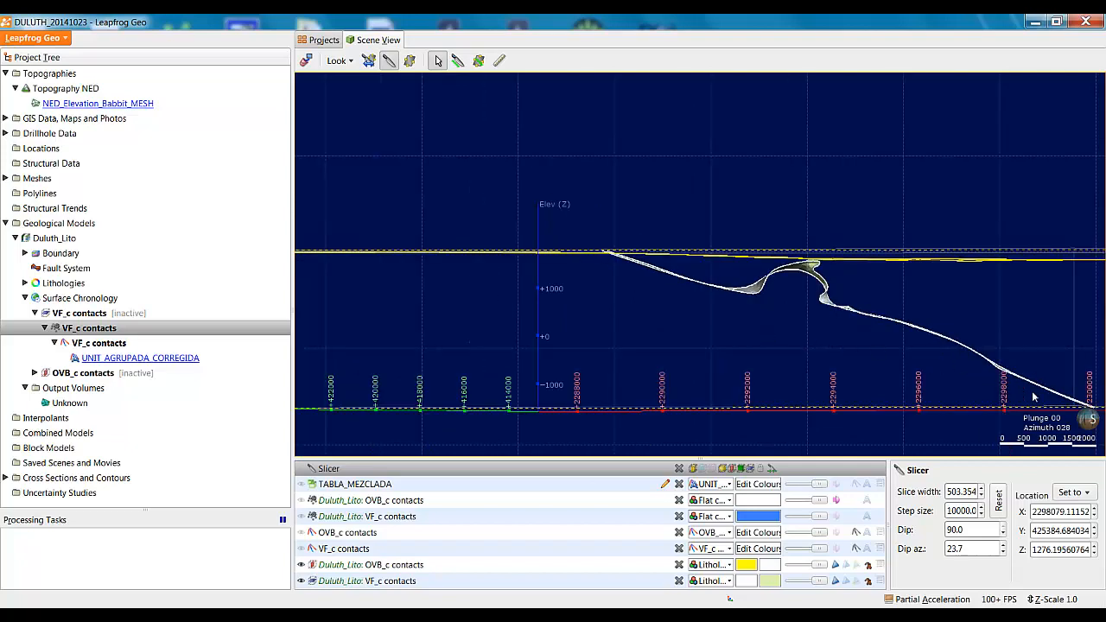
scroll(1043, 377, "up", 1)
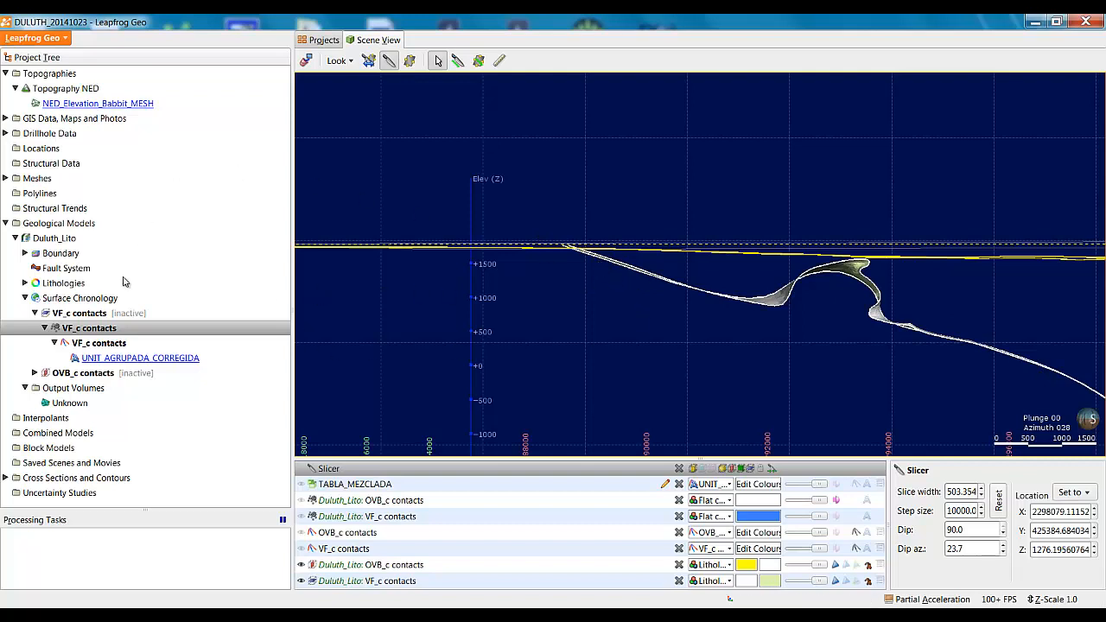
left_click(87, 302)
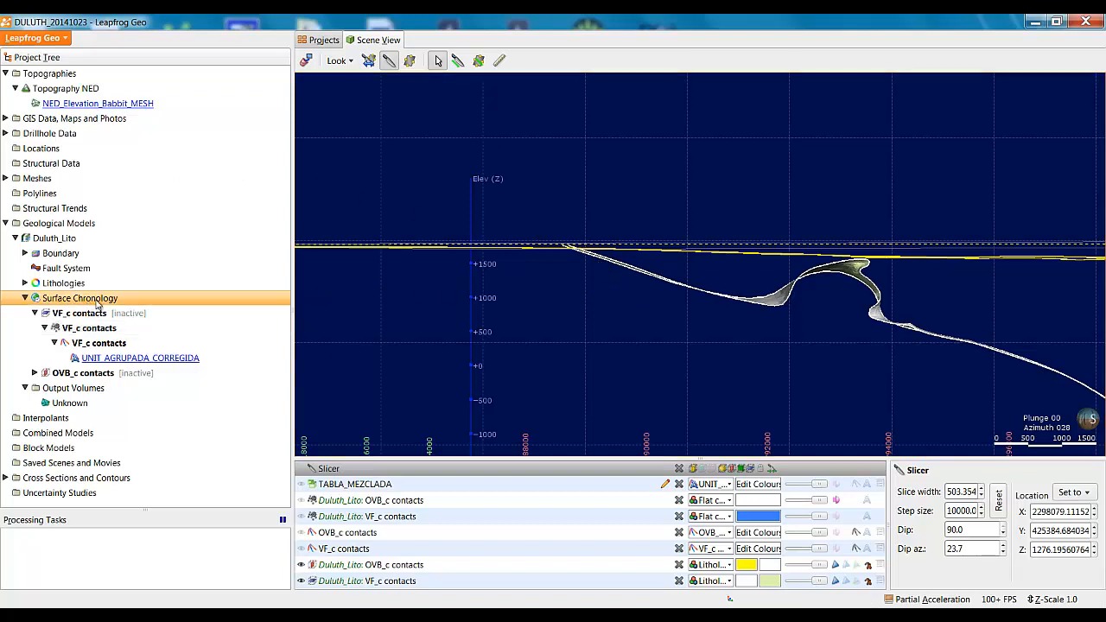
double_click(98, 302)
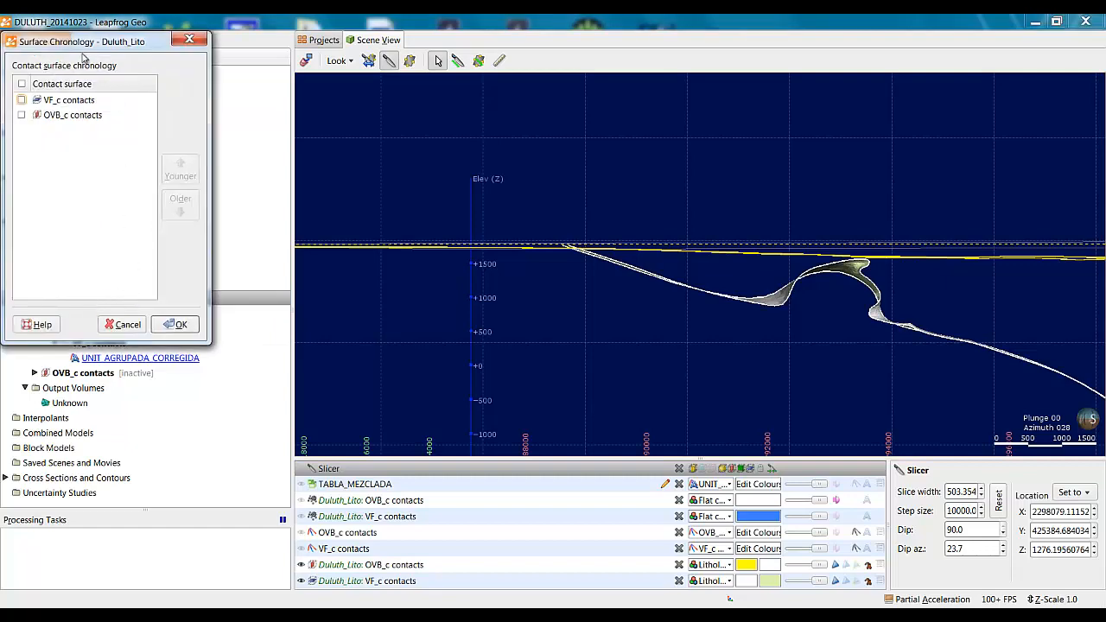
left_click_drag(78, 45, 535, 153)
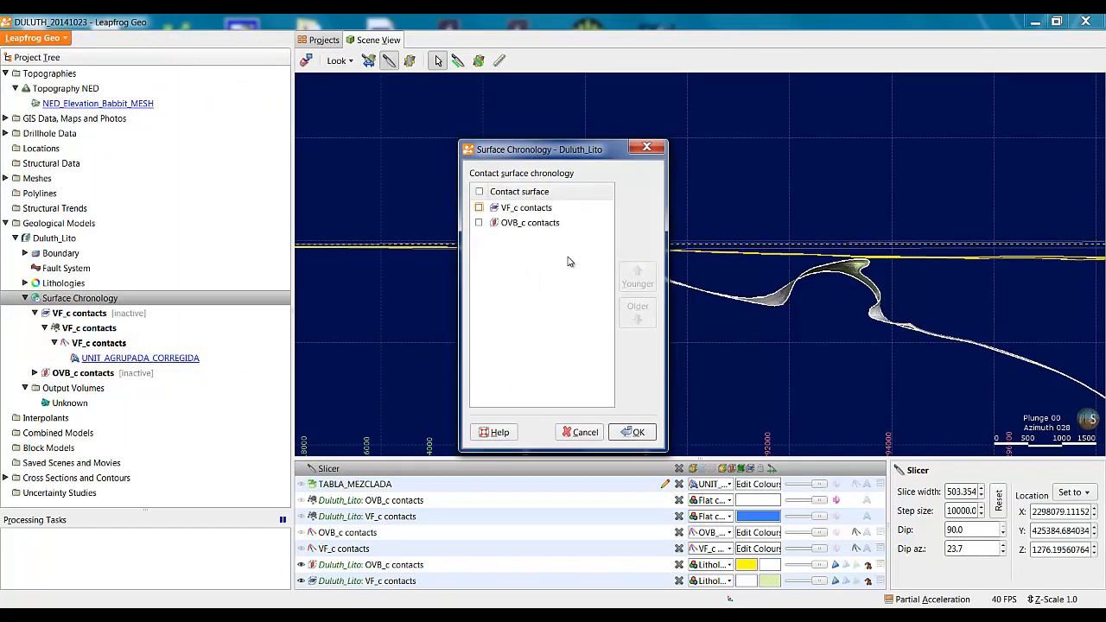
left_click(533, 211)
left_click(533, 225)
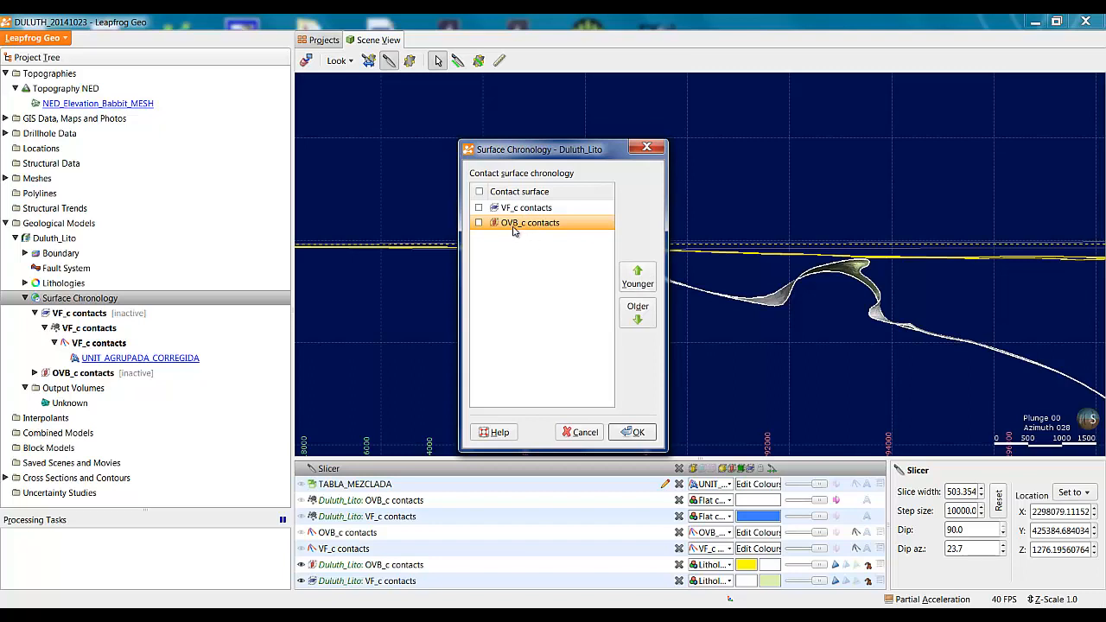
left_click(635, 278)
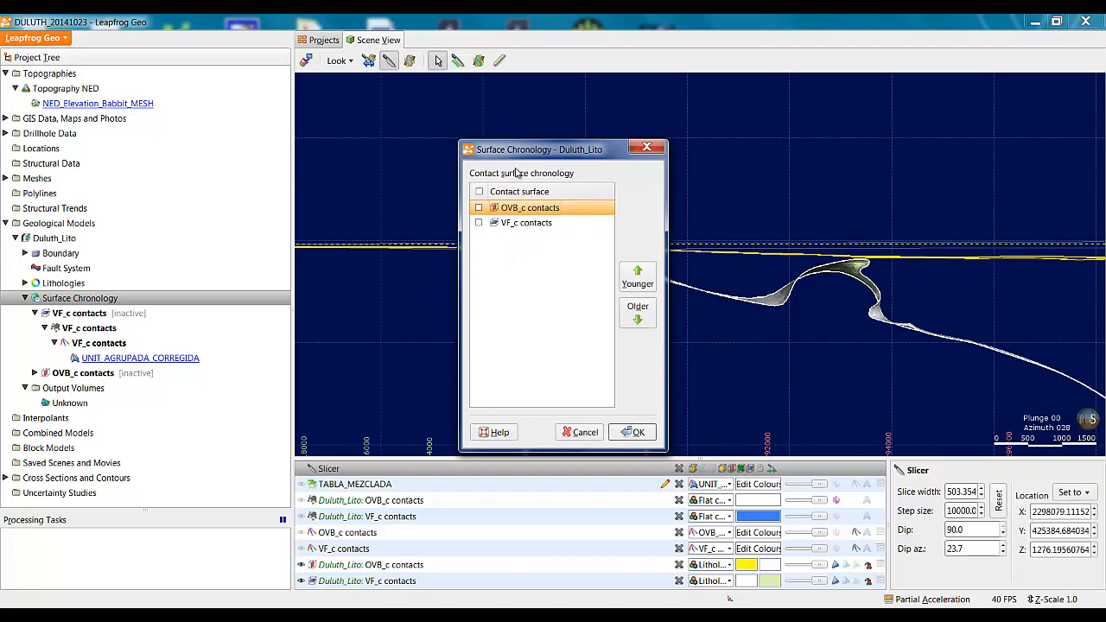
Activate the OVB_c and VF_c contact surfaces in the chronology, apply the change and list the model's output volumes
left_click_drag(554, 152, 522, 133)
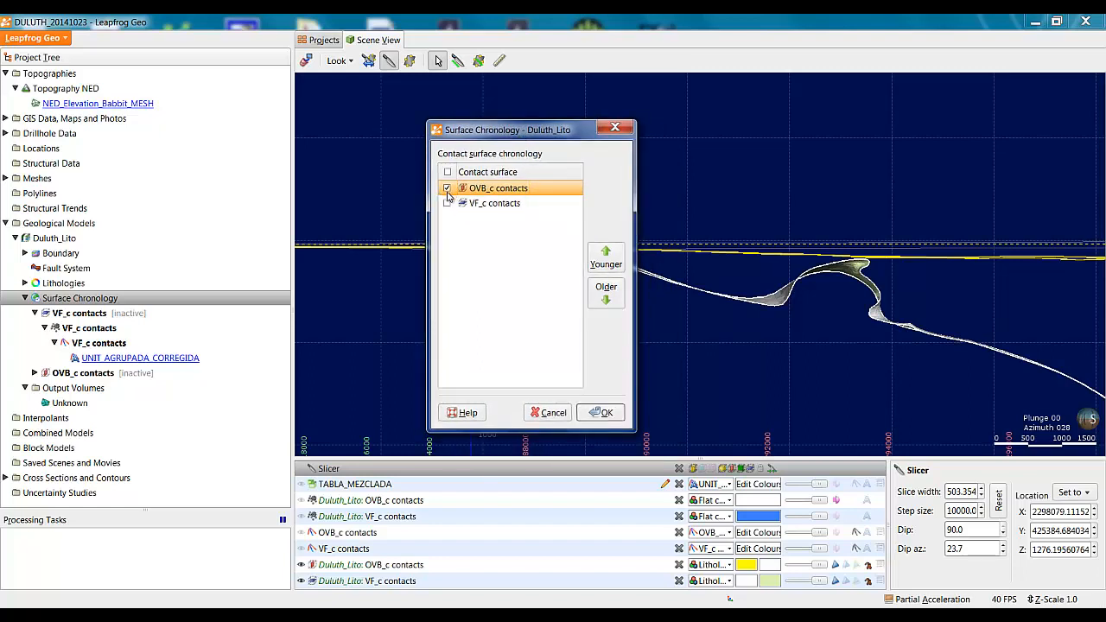
left_click(447, 204)
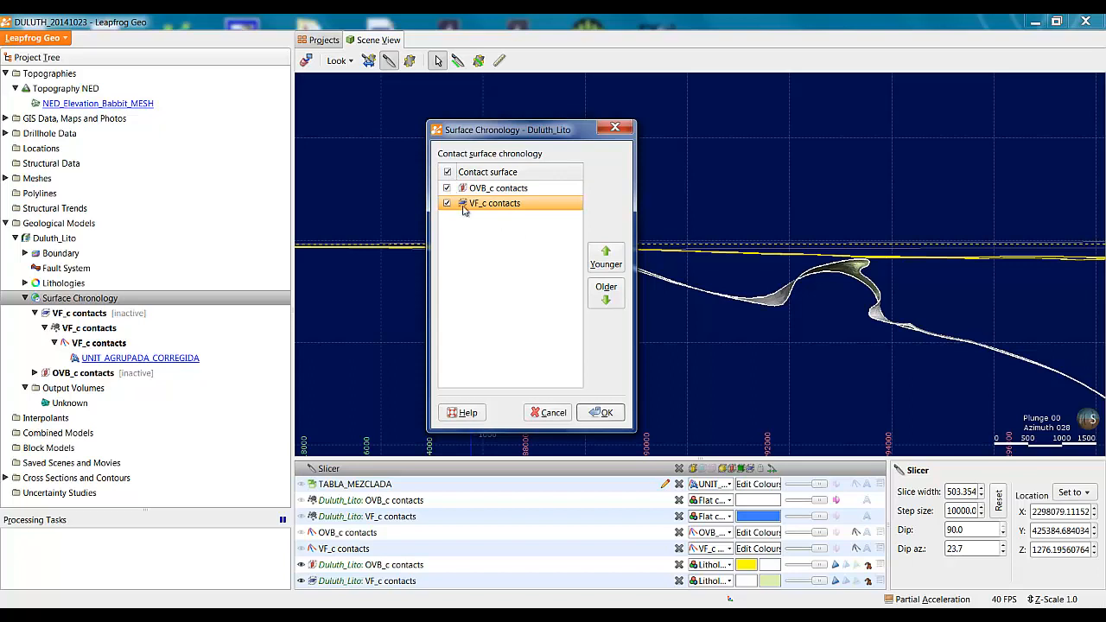
left_click_drag(526, 138, 476, 137)
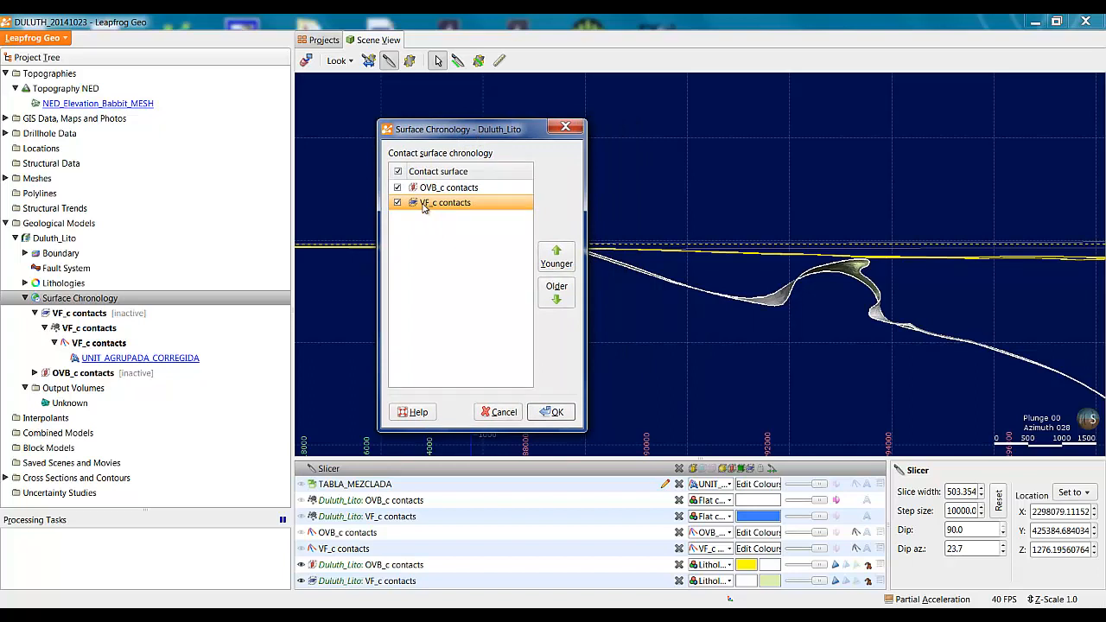
left_click(552, 412)
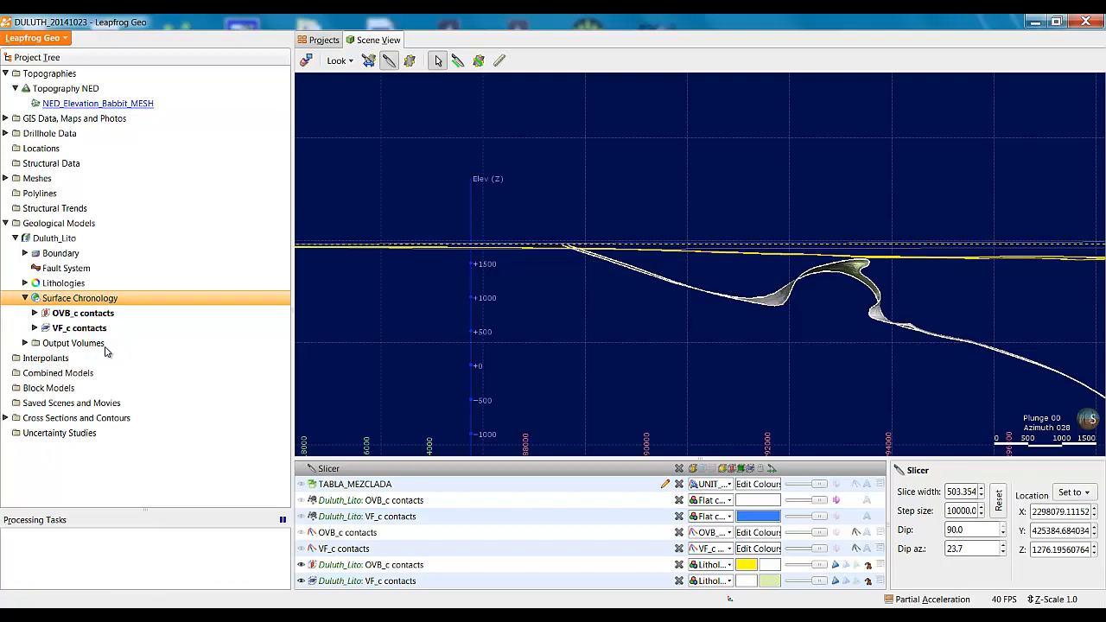
left_click(25, 343)
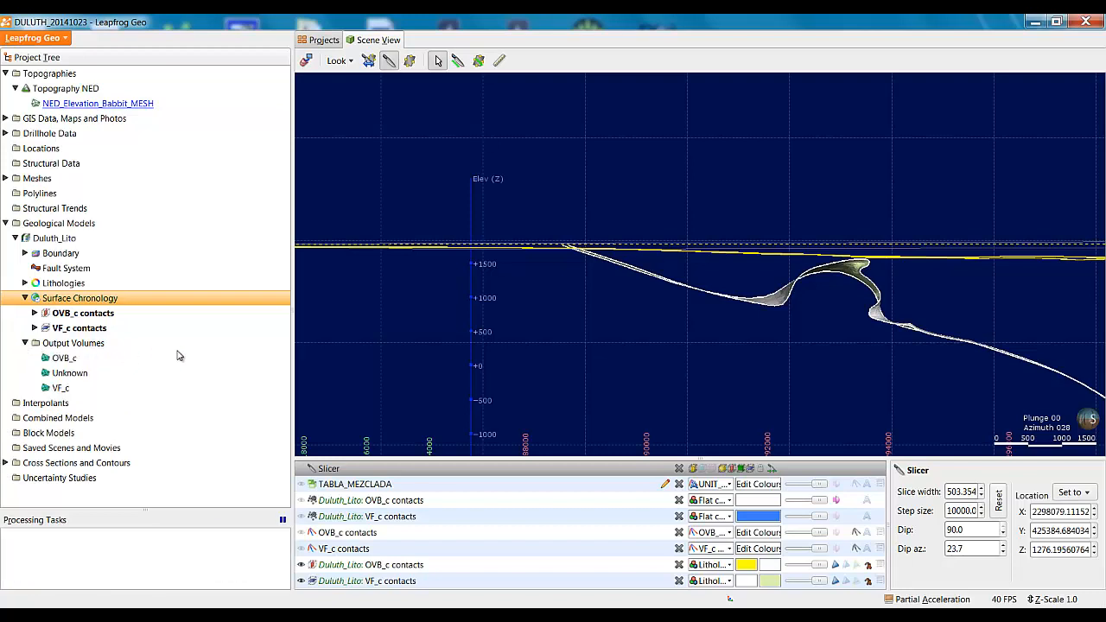
left_click(73, 314)
left_click(80, 330)
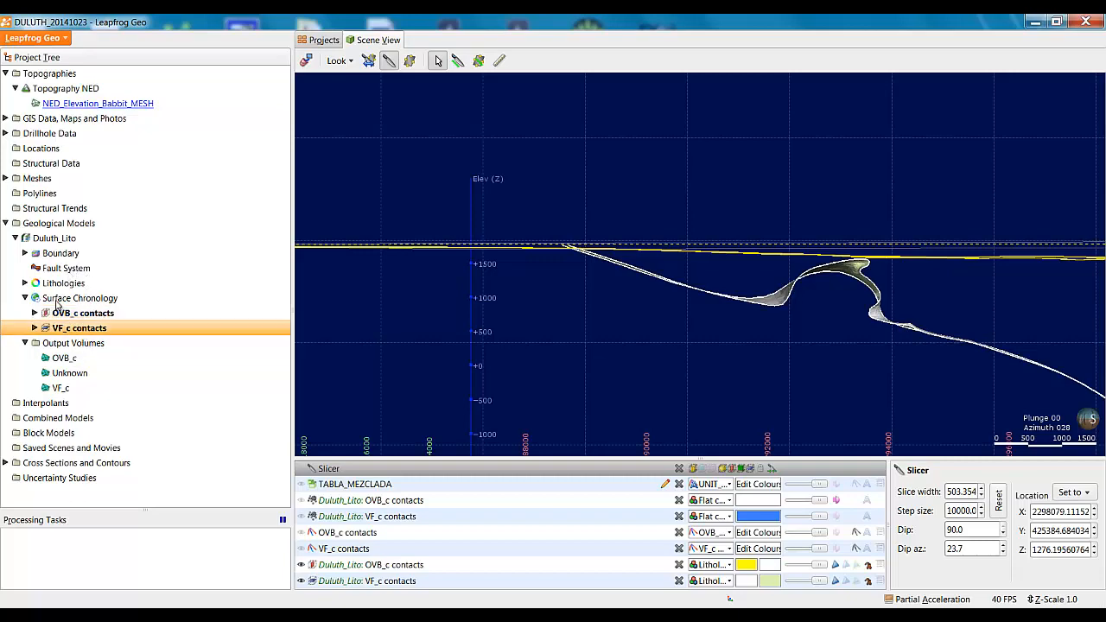
Deactivate both contact surfaces in the surface chronology and check the model's output volumes
double_click(57, 301)
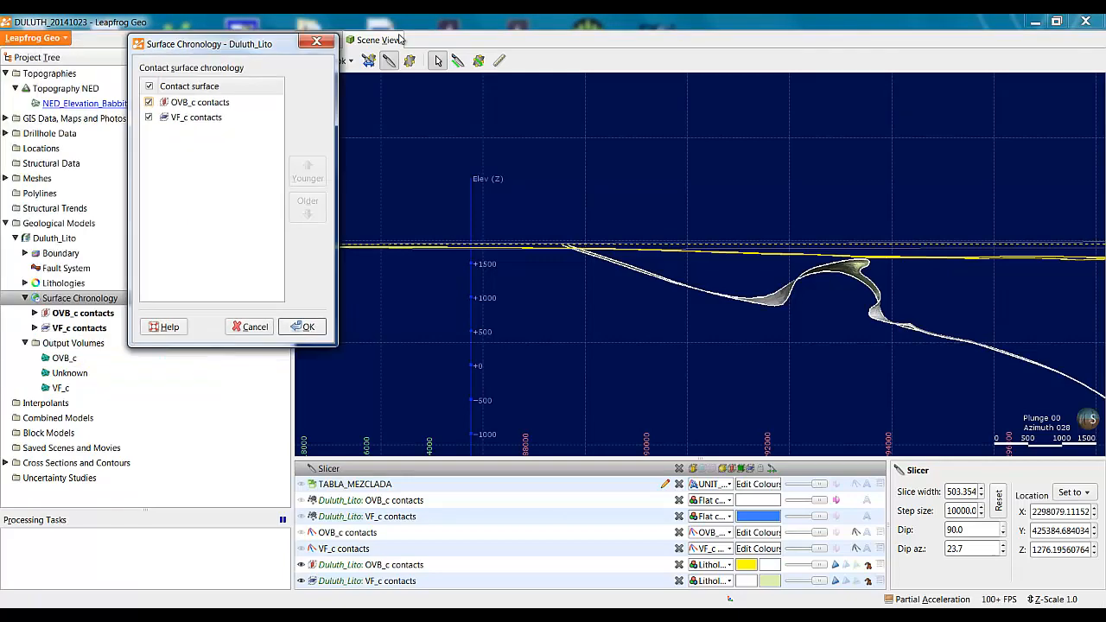
left_click(354, 79)
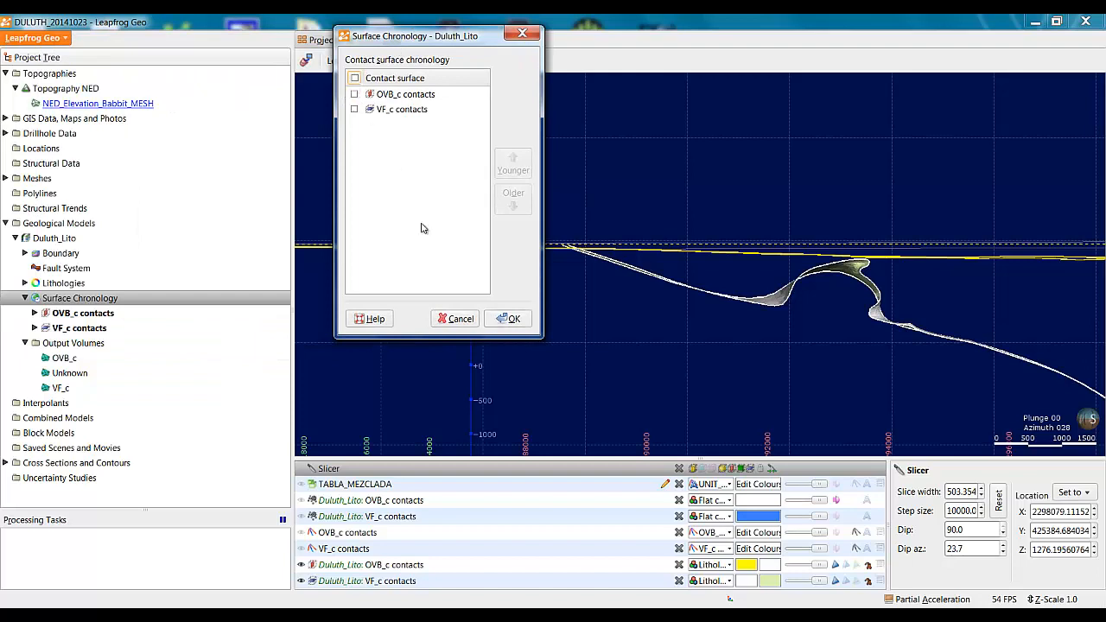
left_click(510, 319)
left_click(25, 343)
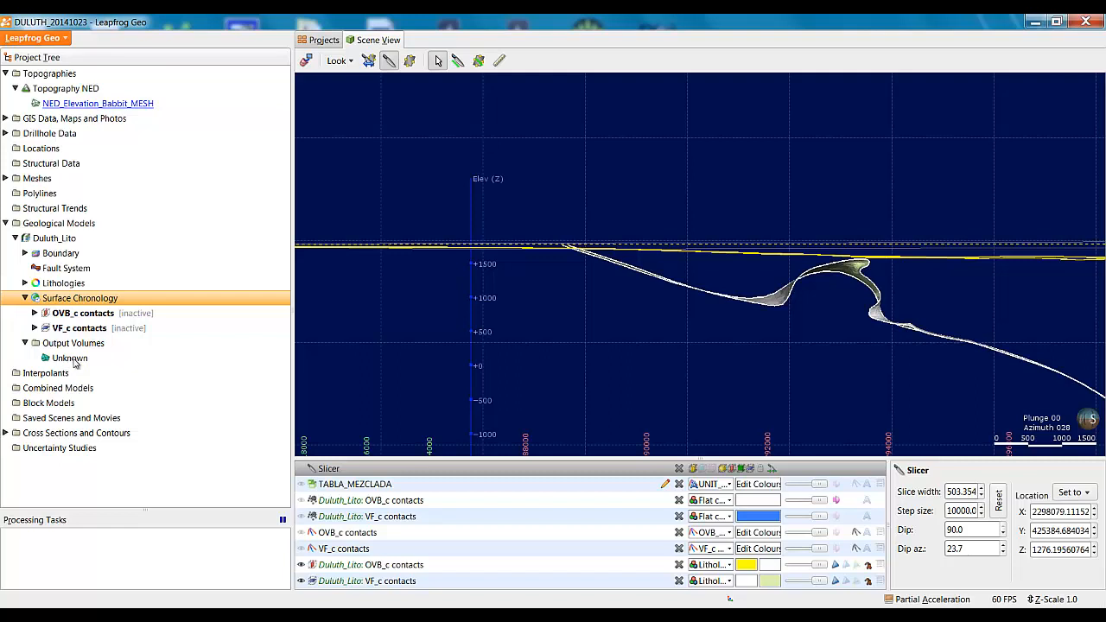
left_click(66, 359)
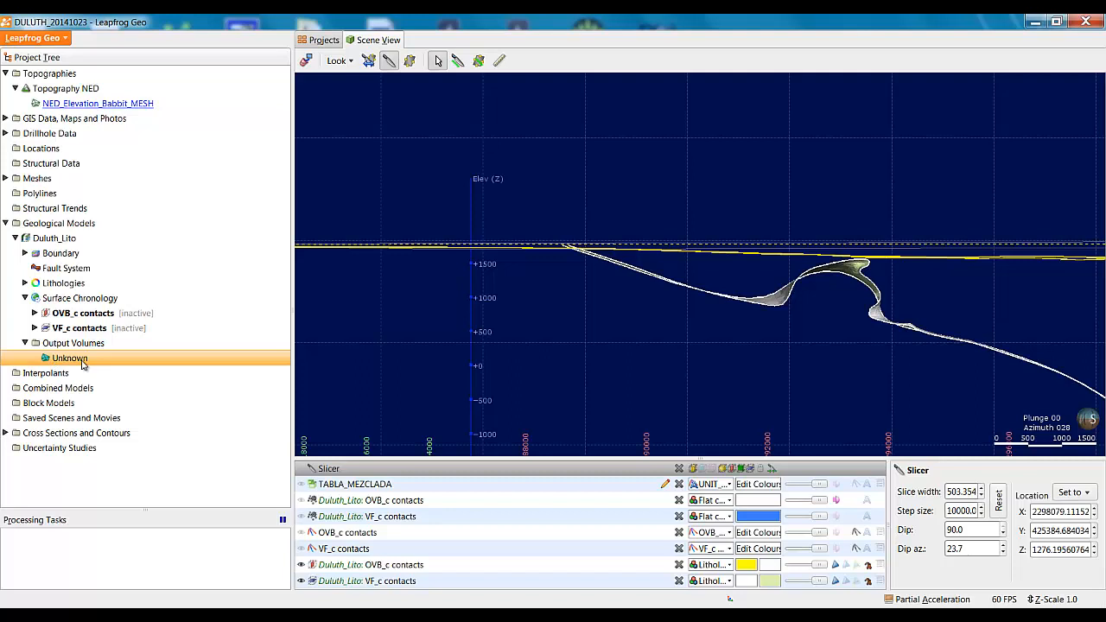
Reactivate the OVB_c and VF_c contact surfaces in Duluth_Lito's surface chronology
double_click(84, 300)
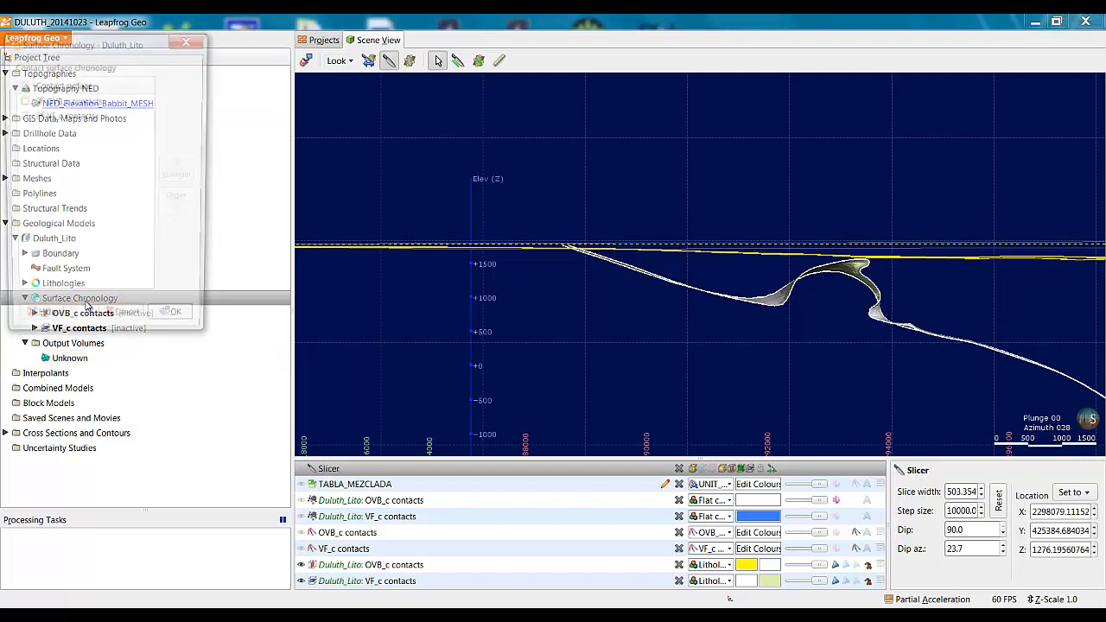
left_click(22, 100)
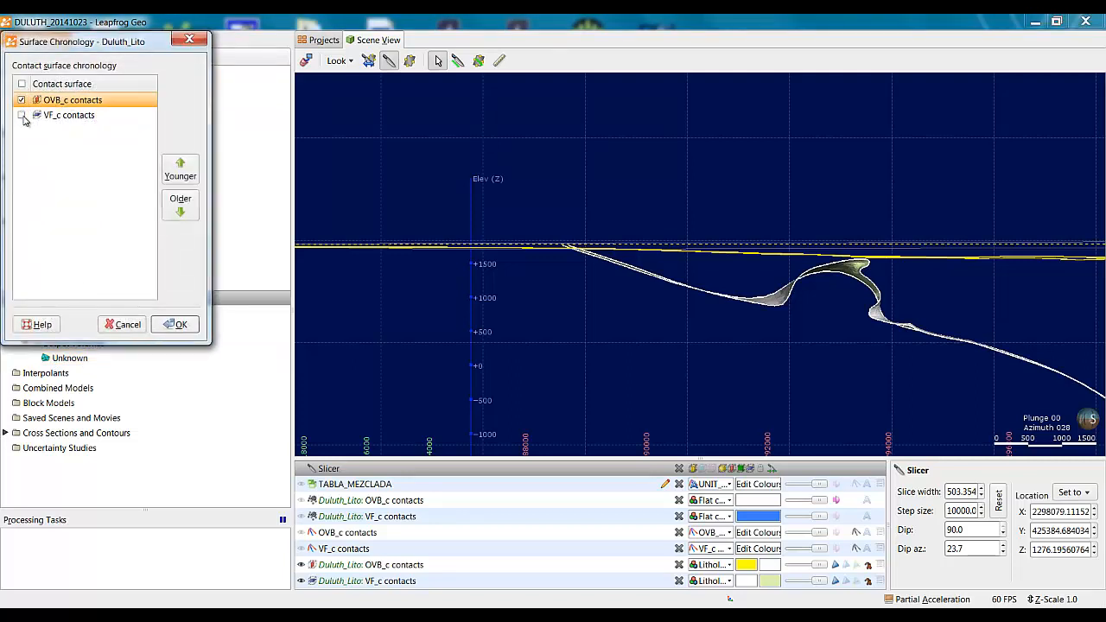
left_click(21, 115)
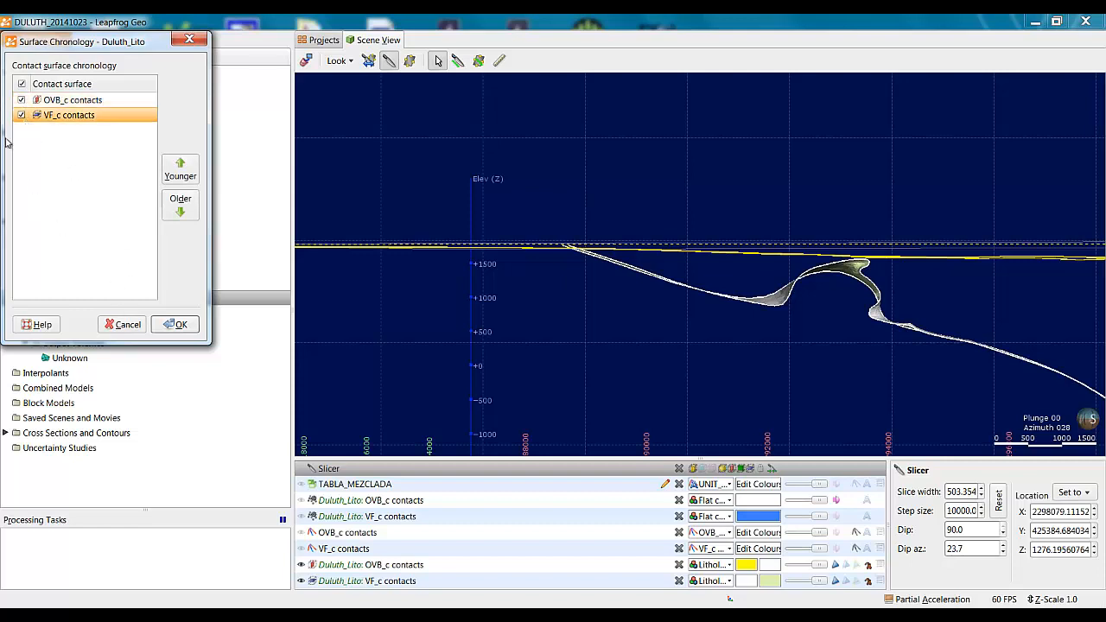
left_click(177, 327)
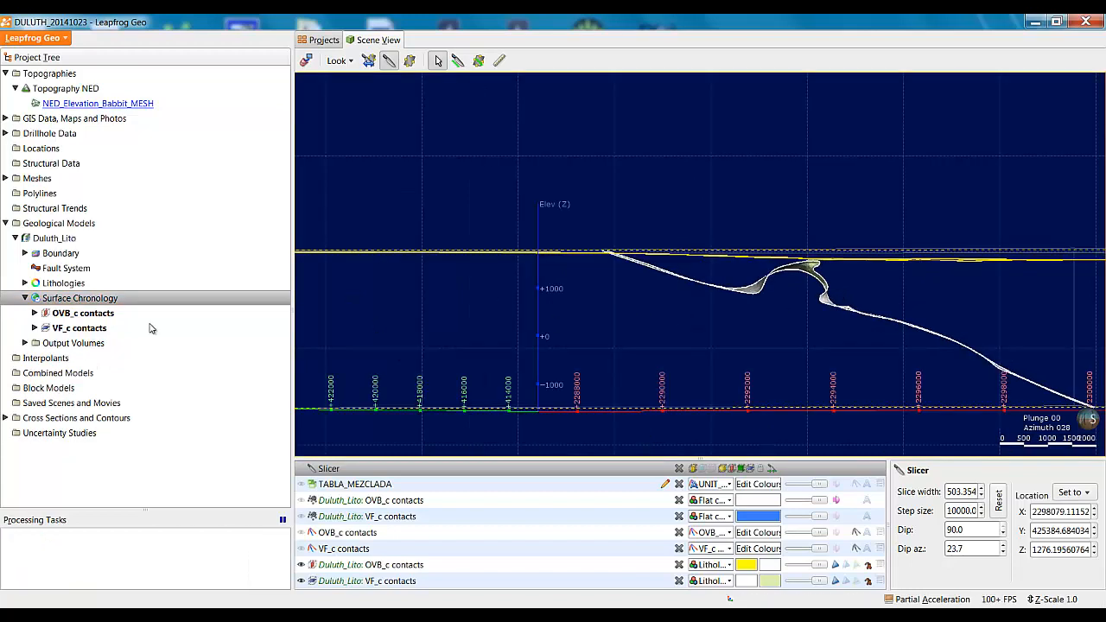
Display the OVB_c, VF_c and Unknown output volumes in section, remove the slice and view the complete block obliquely
left_click(24, 343)
left_click_drag(62, 358, 741, 298)
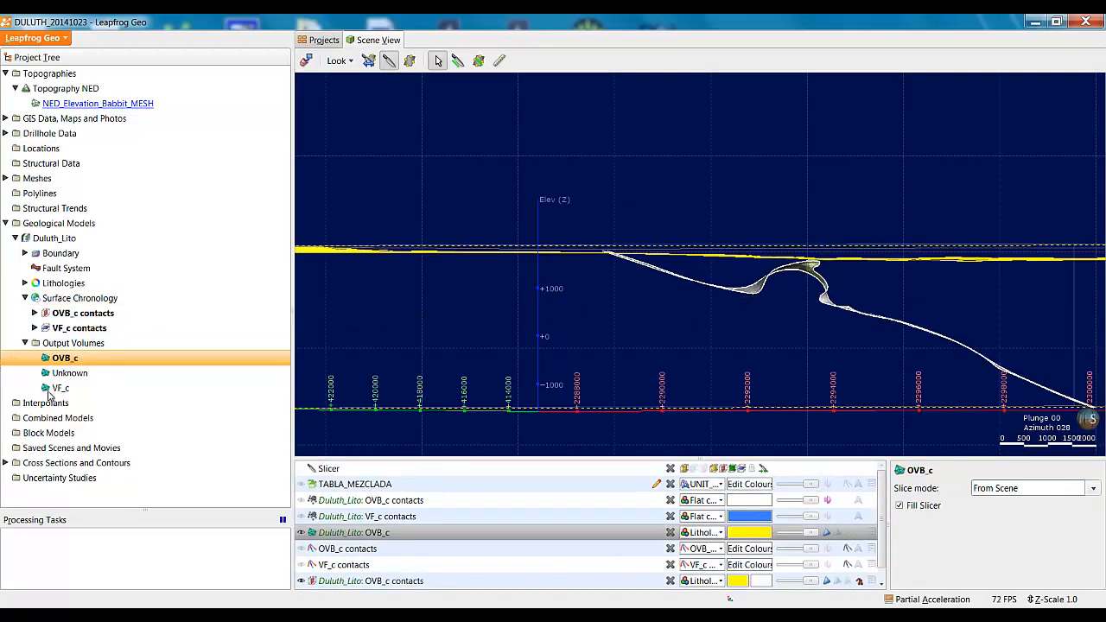
left_click_drag(50, 395, 691, 365)
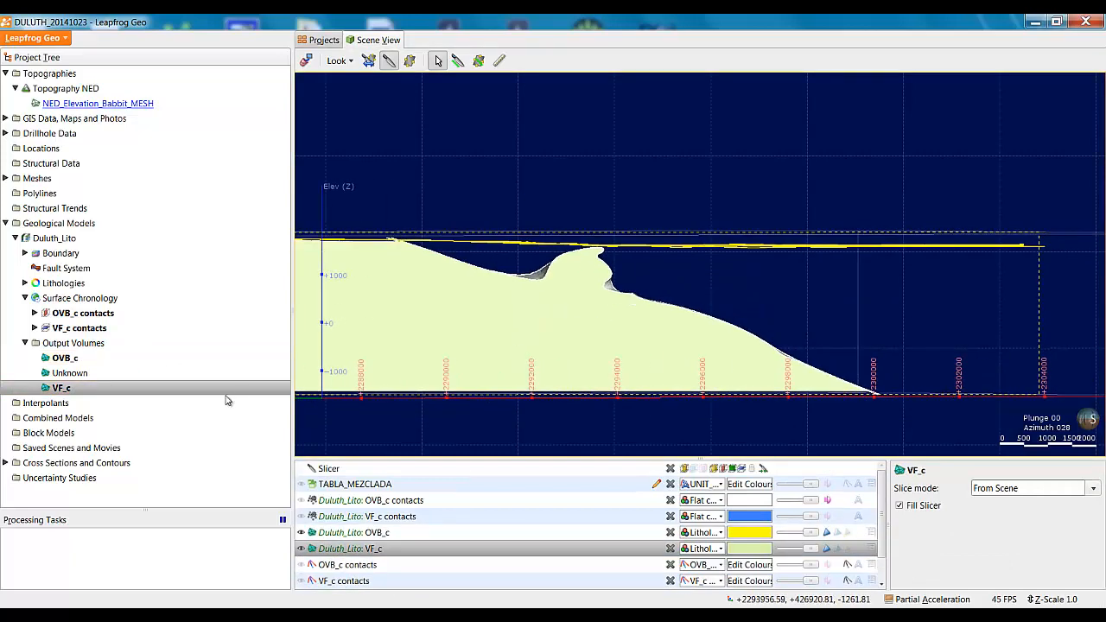
left_click_drag(69, 372, 770, 343)
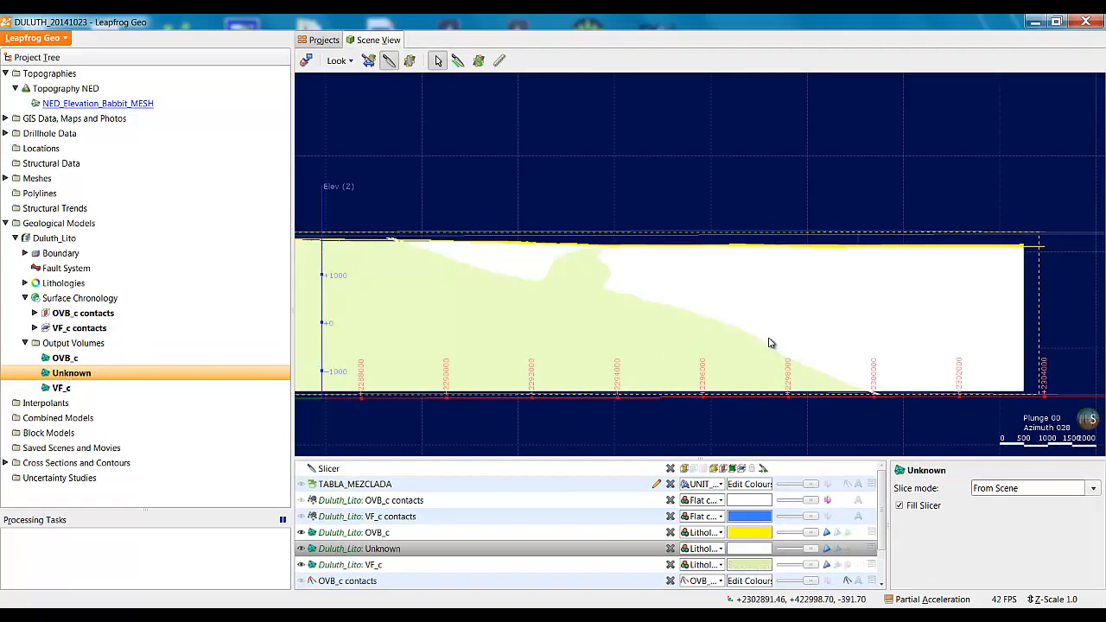
scroll(768, 337, "down", 5)
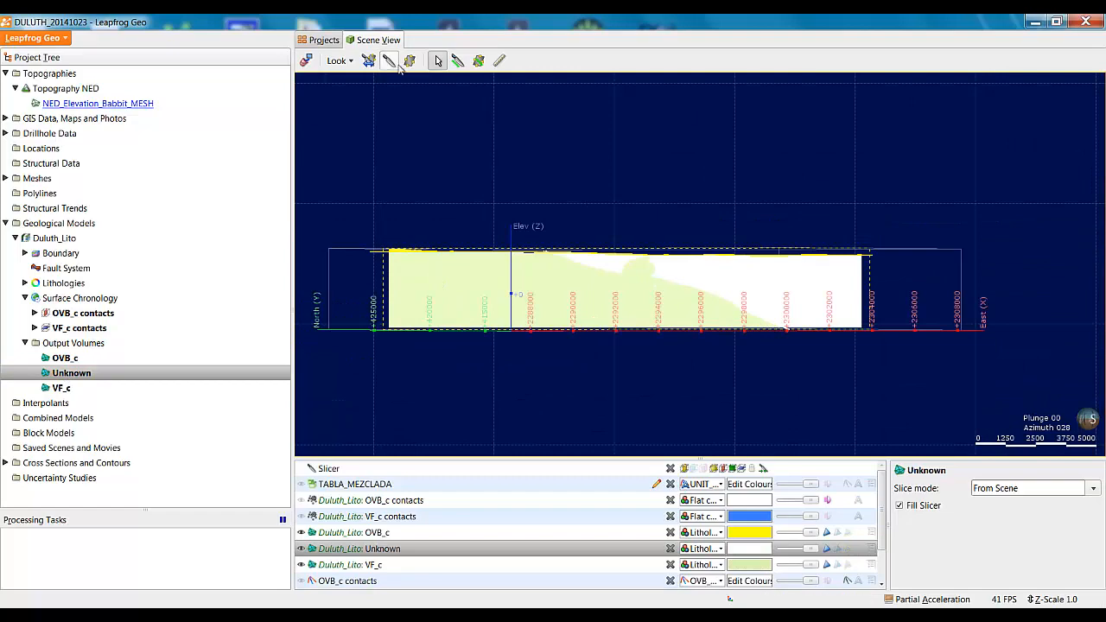
left_click_drag(696, 199, 680, 251)
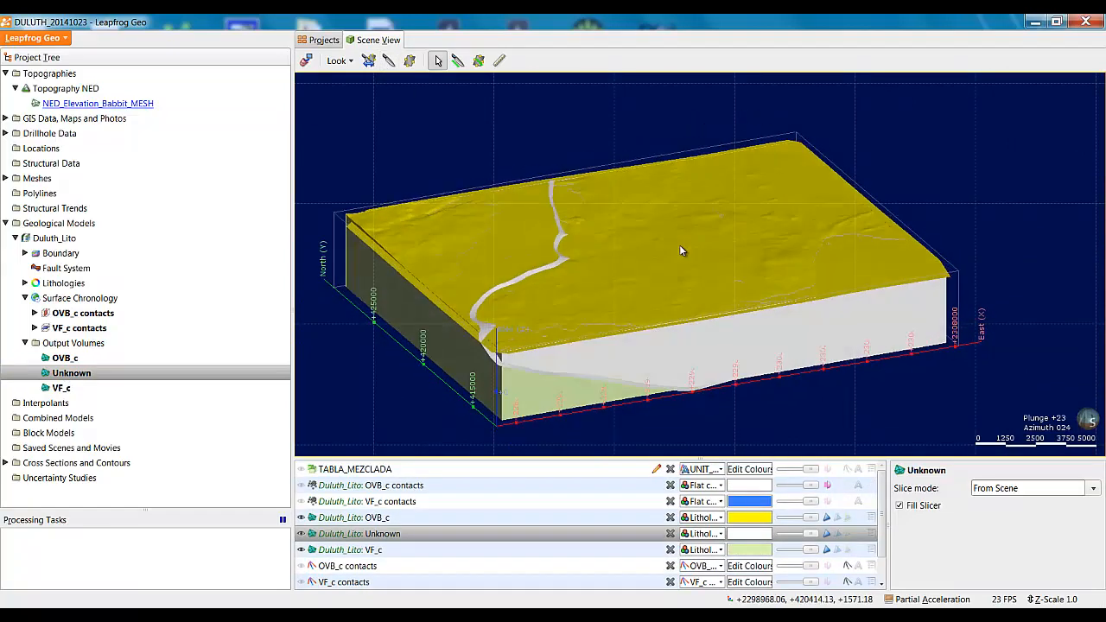
Clear the scene, display only the OVB_c and VF_c output volumes and view them from directly above
left_click(306, 60)
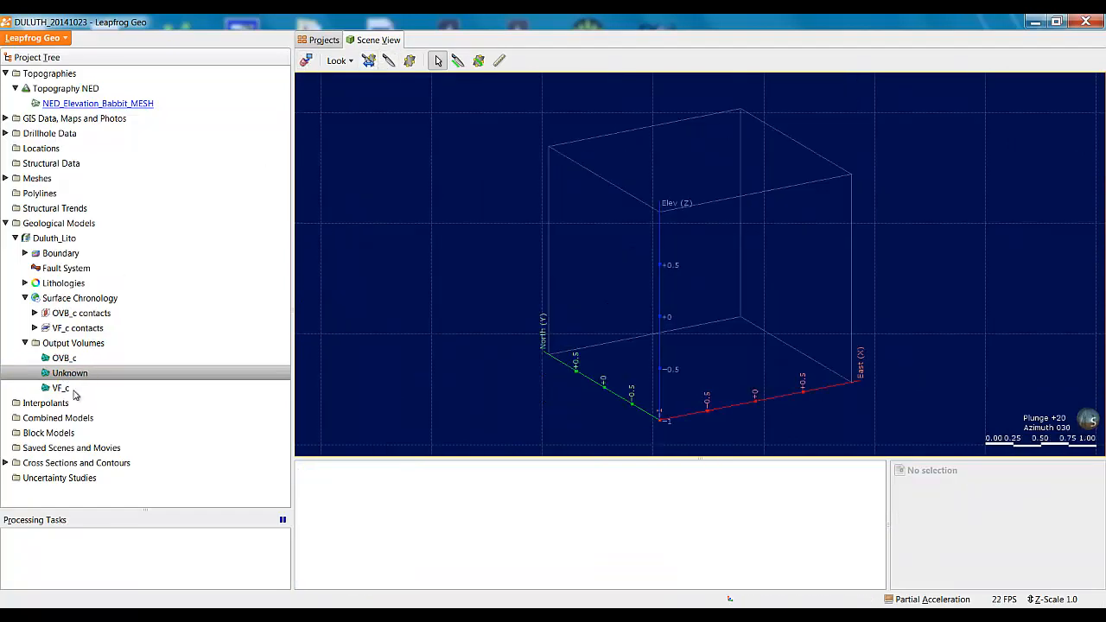
left_click_drag(59, 362, 731, 238)
right_click_drag(731, 239, 734, 393)
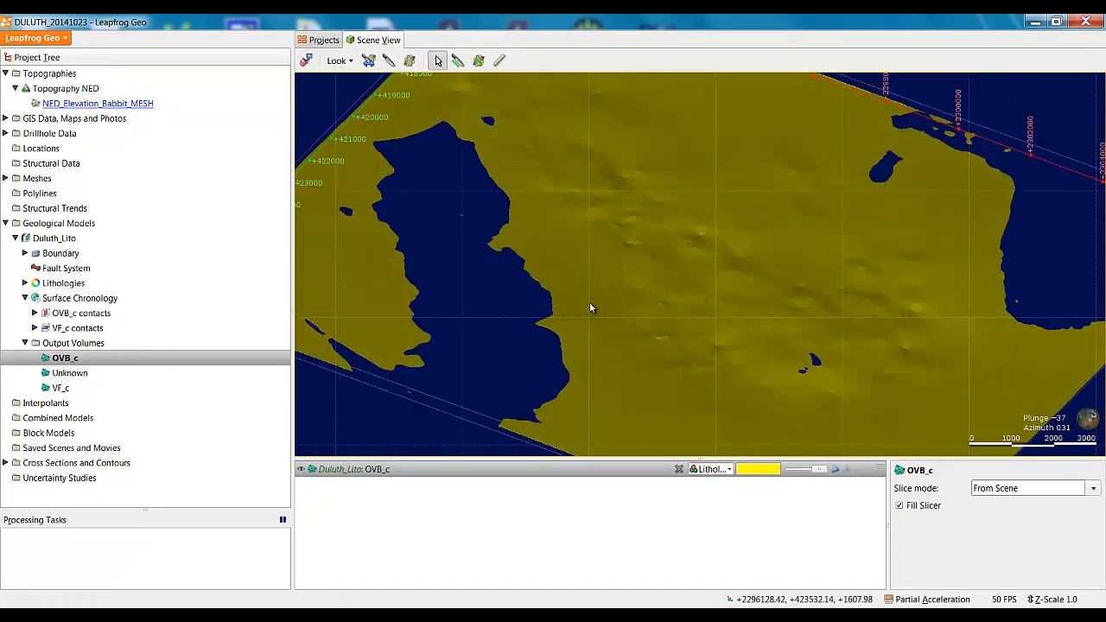
left_click_drag(589, 302, 794, 385)
left_click_drag(60, 388, 819, 376)
key("d")
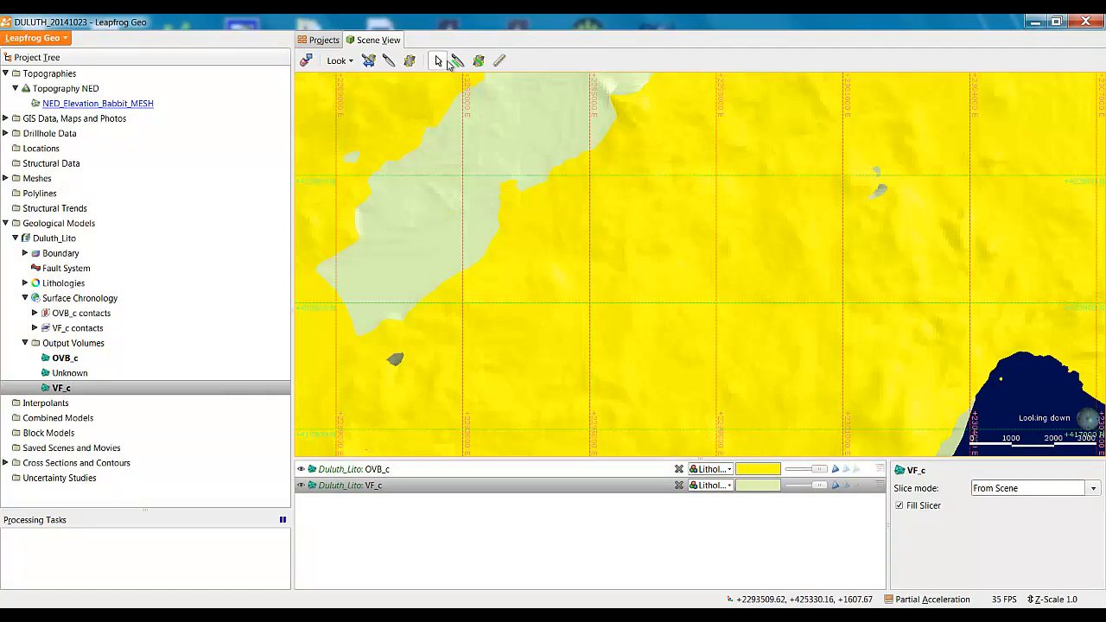
Cut a vertical slice diagonally across both volumes at dip azimuth 26.8, narrow it to about 455.9 and view it obliquely
left_click(458, 60)
left_click(465, 115)
left_click_drag(949, 300, 1018, 396)
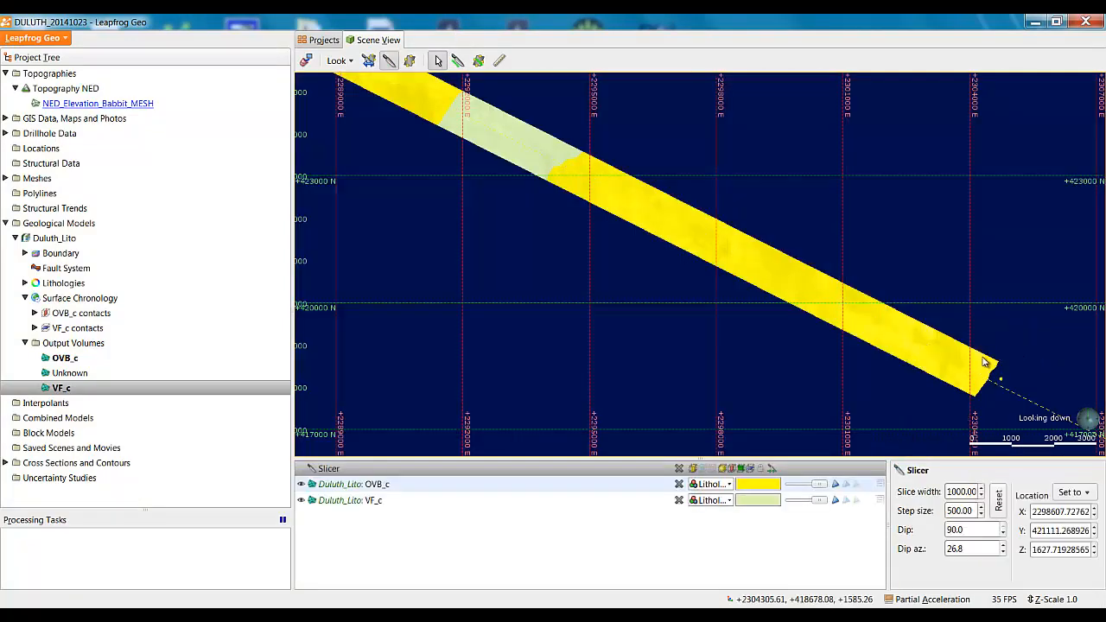
left_click_drag(819, 287, 832, 218)
scroll(826, 341, "up", 4)
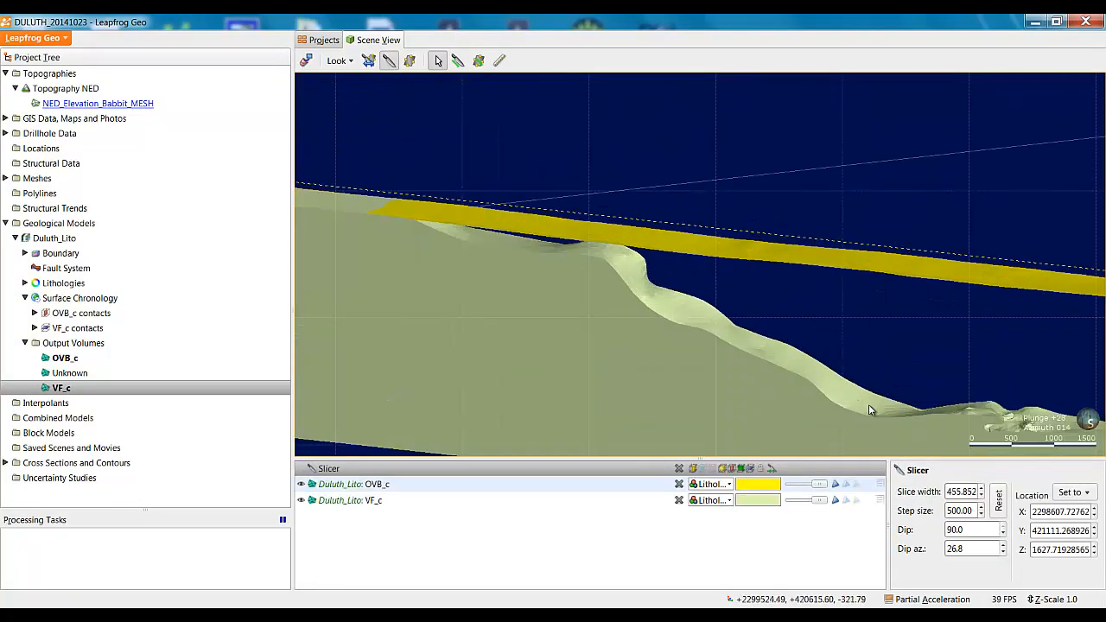
Widen the slice to about 1980 and examine the irregularities on the VF_c volume's upper surface up close
left_click_drag(868, 406, 856, 369)
right_click_drag(865, 355, 877, 327, "ctrl")
scroll(746, 343, "up", 8)
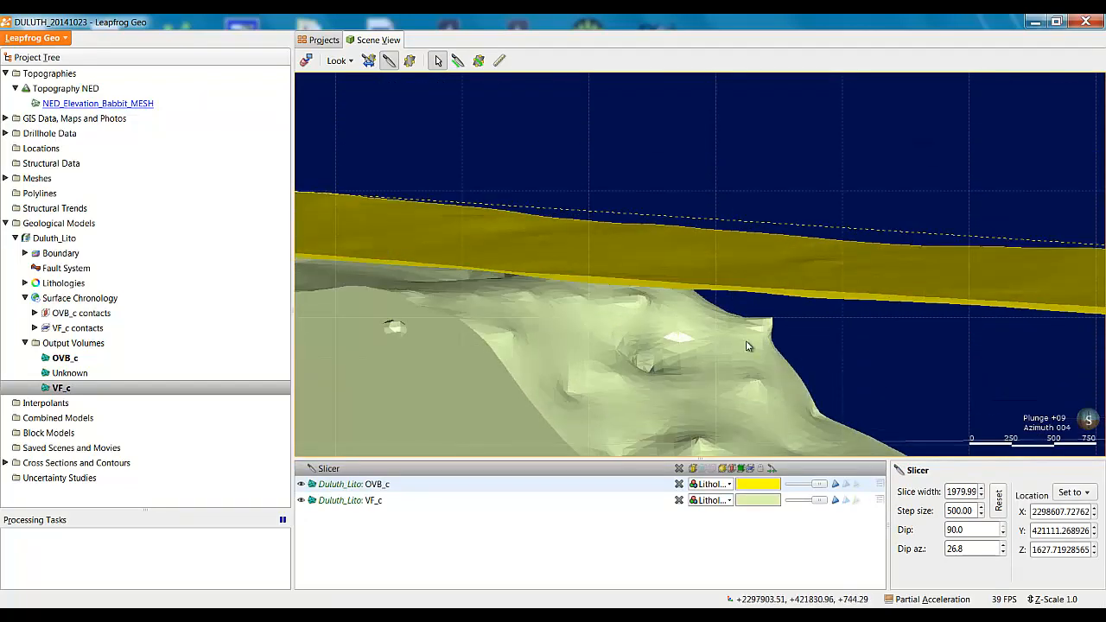
left_click_drag(751, 372, 839, 396)
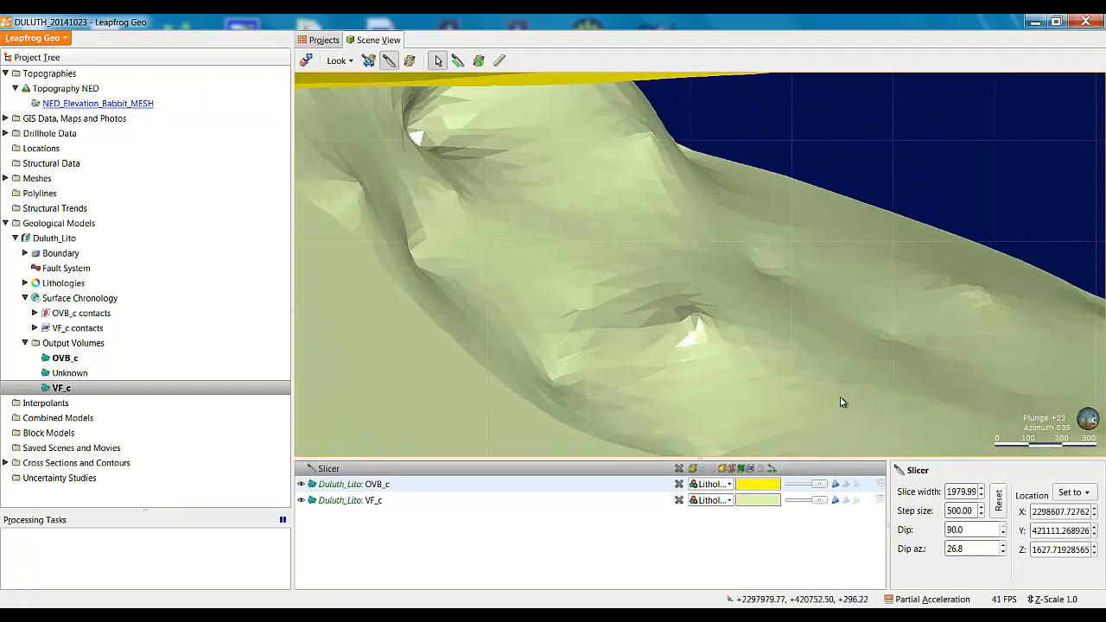
scroll(697, 349, "up", 3)
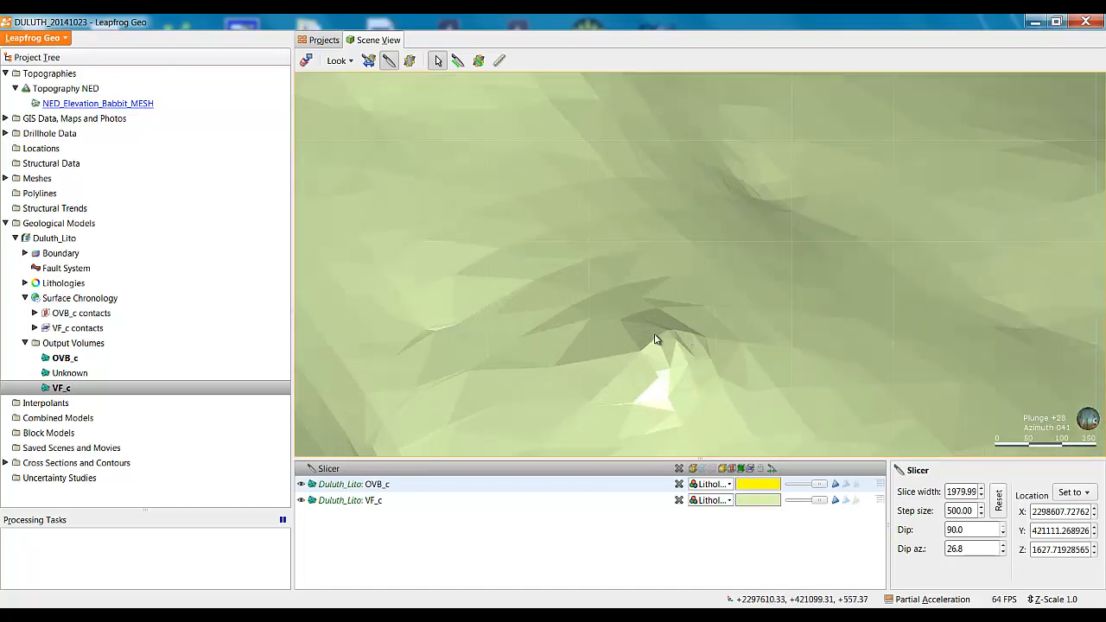
Examine the VF_c volume's relief beneath the OVB_c volume from a low angle and remove the slice
scroll(737, 338, "down", 6)
left_click_drag(841, 350, 884, 380)
right_click_drag(814, 371, 822, 346, "ctrl")
left_click_drag(654, 334, 845, 415)
left_click(390, 67)
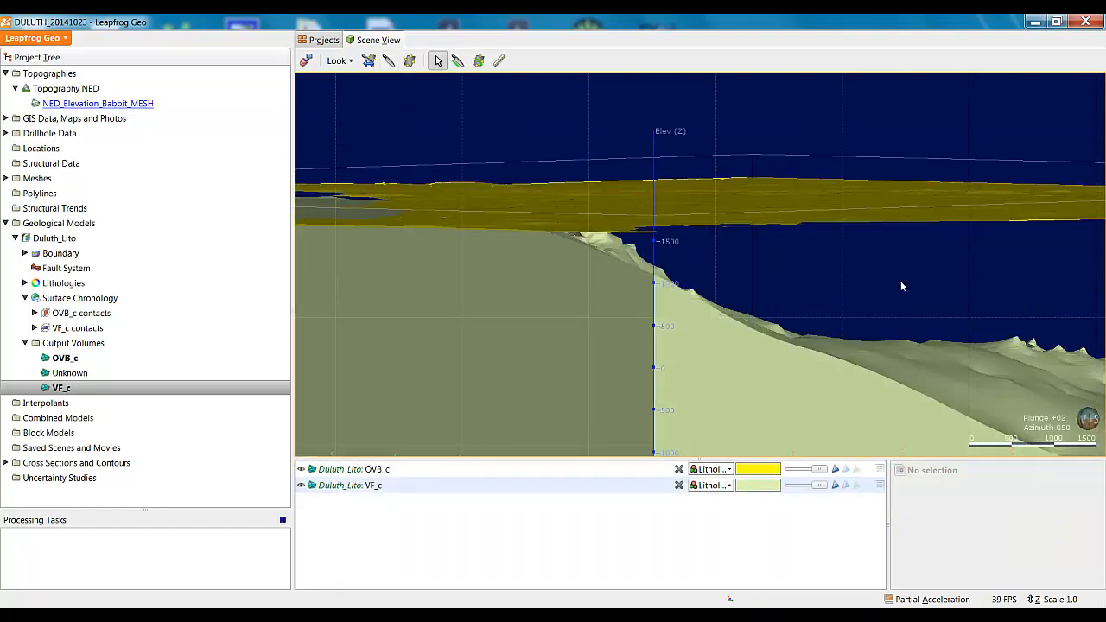
Add the Unknown output volume to the scene alongside the OVB_c and VF_c volumes
left_click_drag(900, 281, 708, 304)
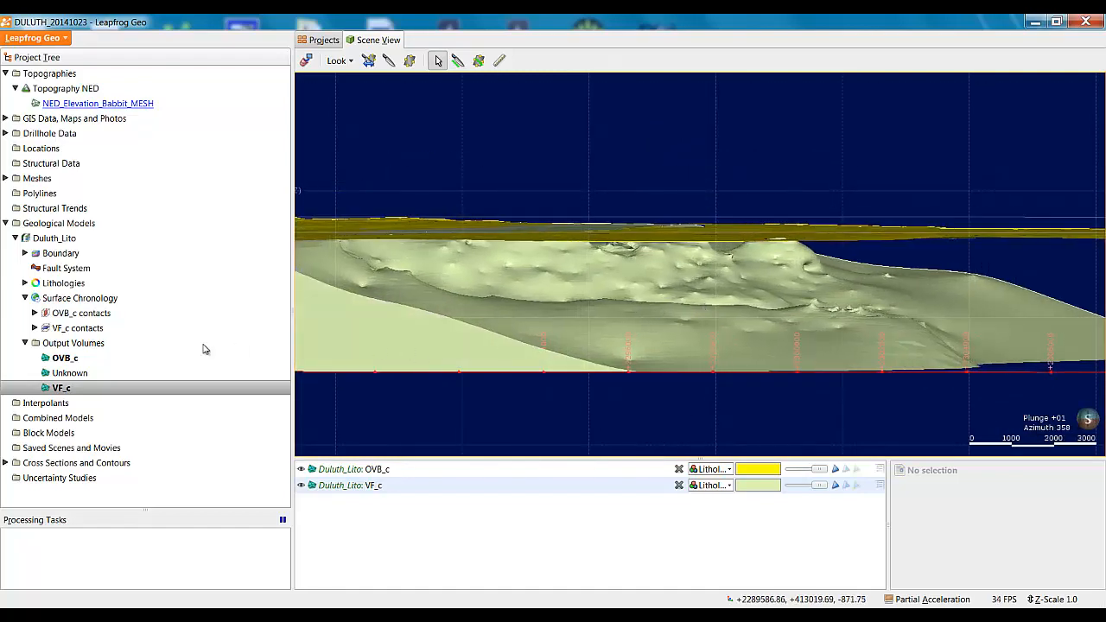
left_click_drag(74, 373, 850, 378)
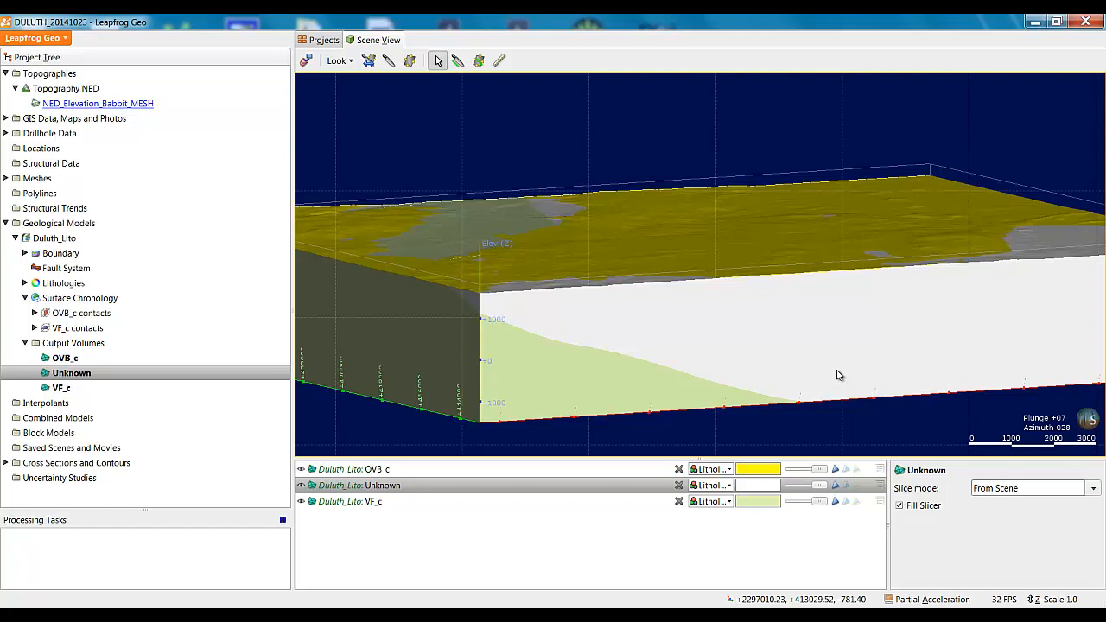
Start a new deposit from base lithology in the Surface Chronology with 1_c as the primary lithology, using contacts above
right_click(109, 299)
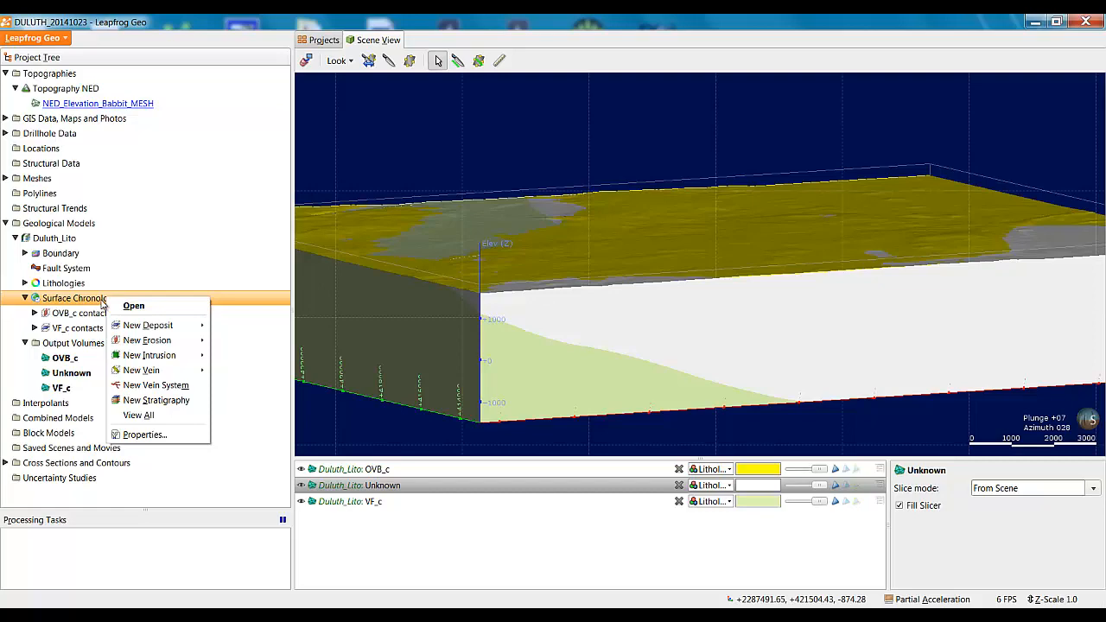
mouse_move(145, 325)
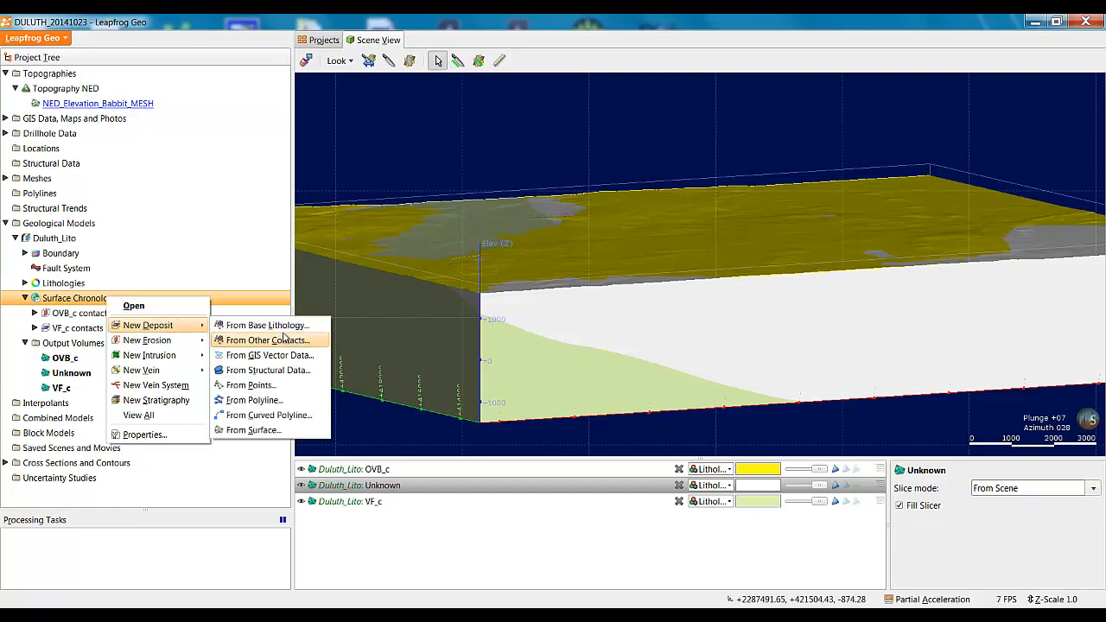
left_click(264, 325)
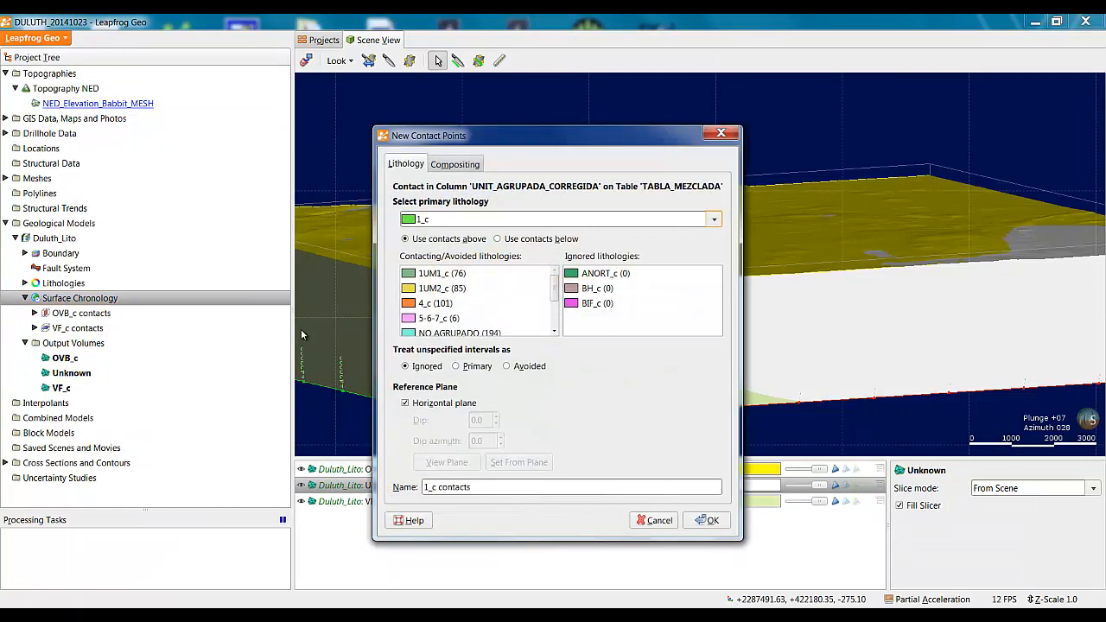
mouse_move(555, 292)
left_mouse_down()
mouse_move(556, 324)
mouse_move(556, 286)
left_mouse_up()
left_click(450, 222)
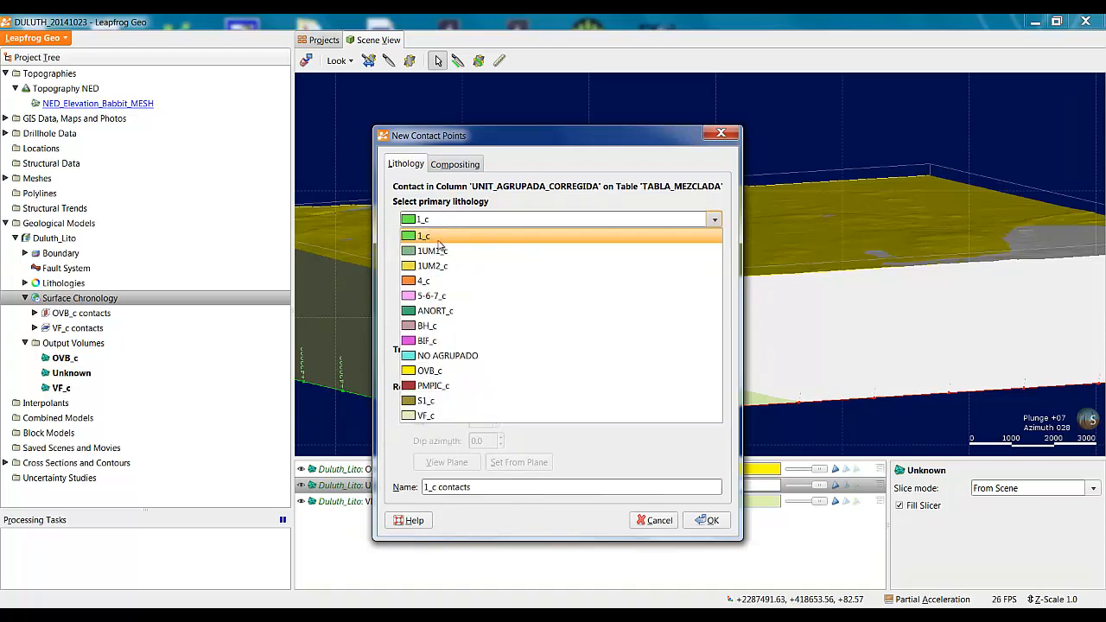
left_click(440, 242)
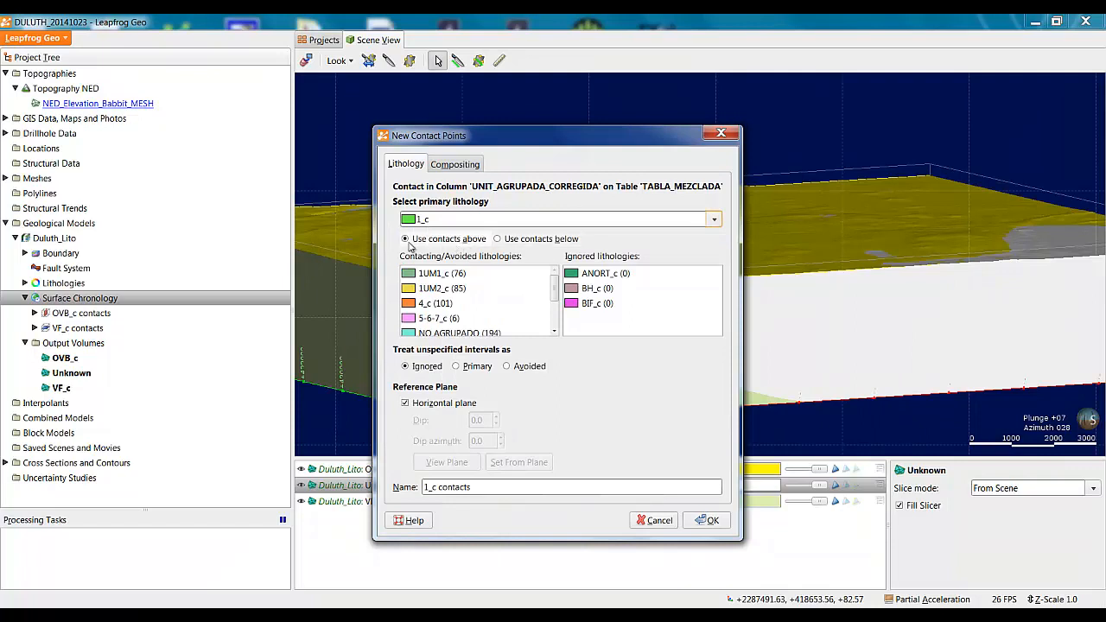
Move OVB_c, VF_c and S1_c from the contacting lithologies to the ignored lithologies
mouse_move(555, 291)
left_mouse_down()
mouse_move(556, 324)
mouse_move(556, 278)
mouse_move(556, 324)
mouse_move(556, 292)
mouse_move(555, 310)
left_mouse_up()
left_click_drag(432, 300, 553, 322)
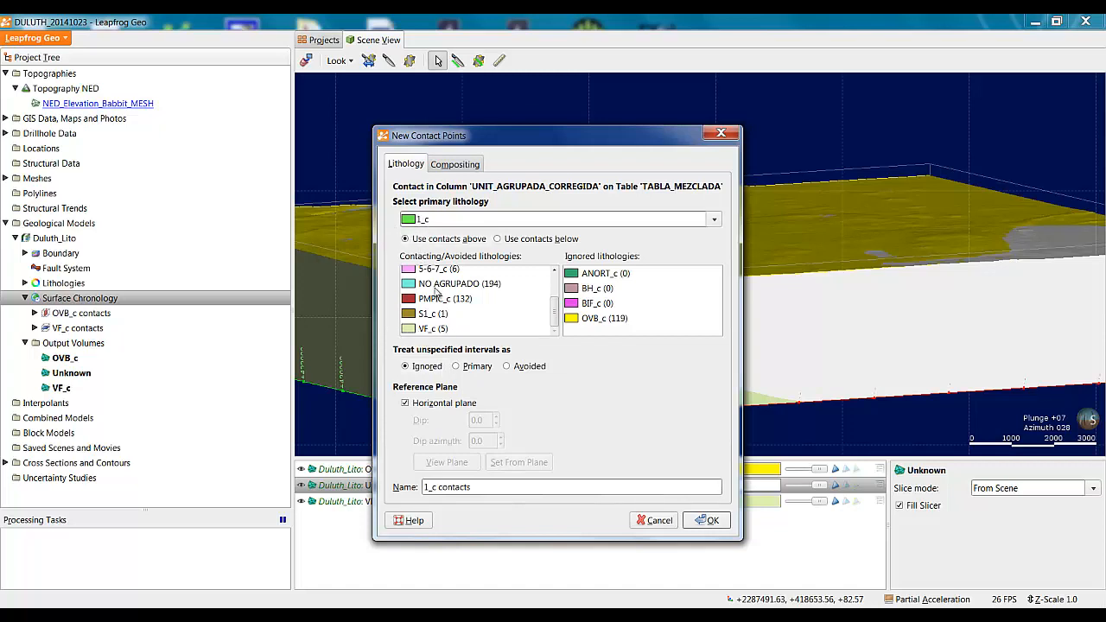
left_click(425, 331)
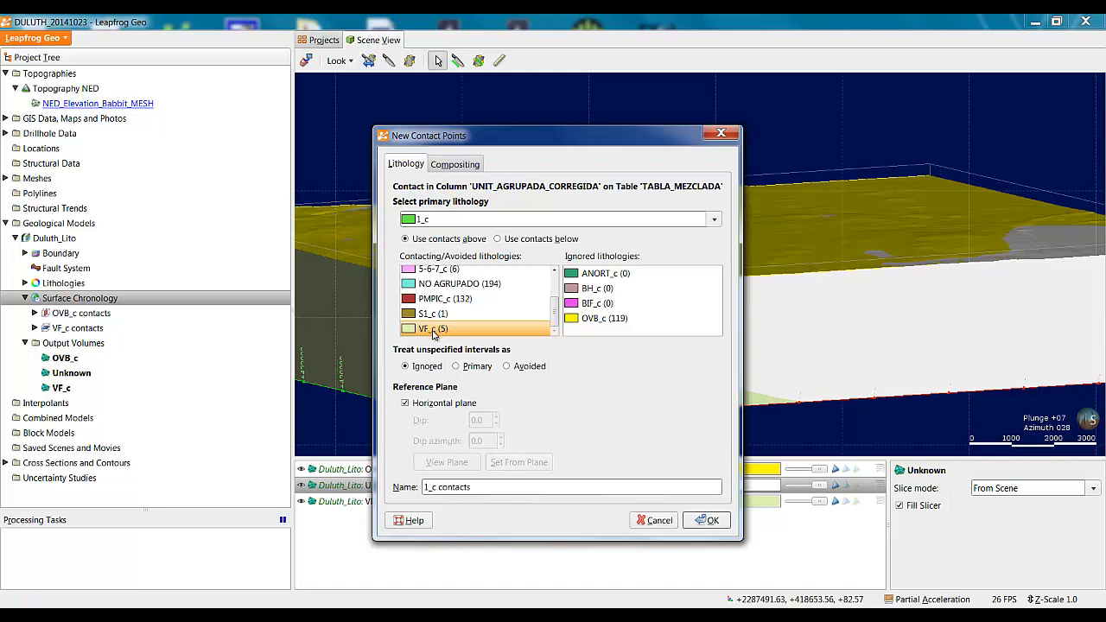
left_click_drag(434, 334, 654, 334)
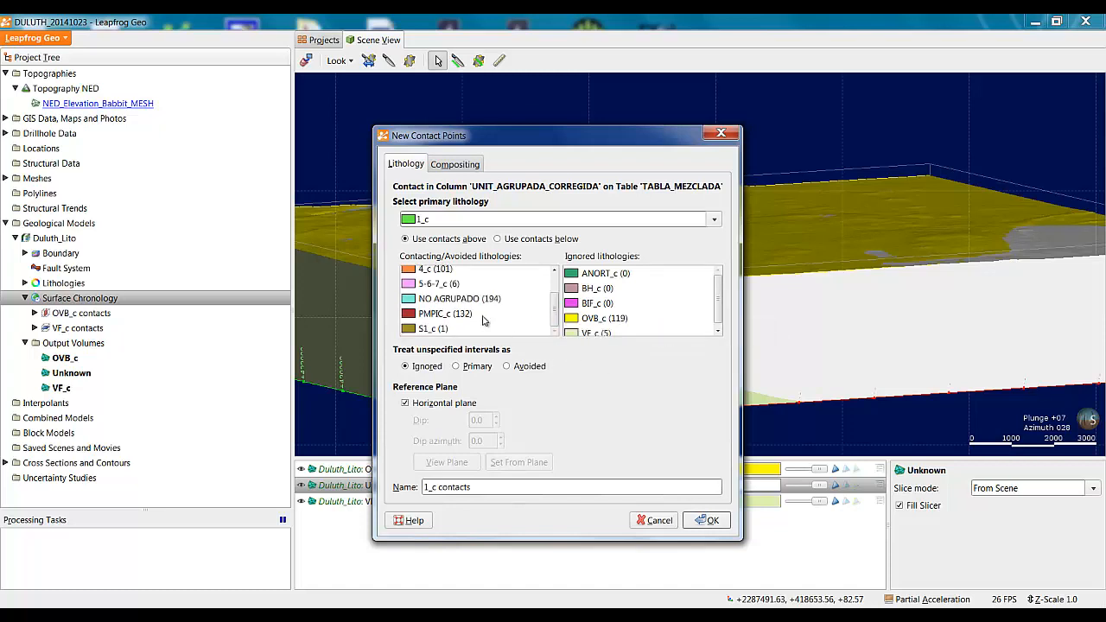
scroll(463, 316, "up", 1)
scroll(462, 314, "down", 1)
scroll(436, 337, "up", 2)
scroll(434, 335, "down", 3)
left_click_drag(418, 333, 647, 321)
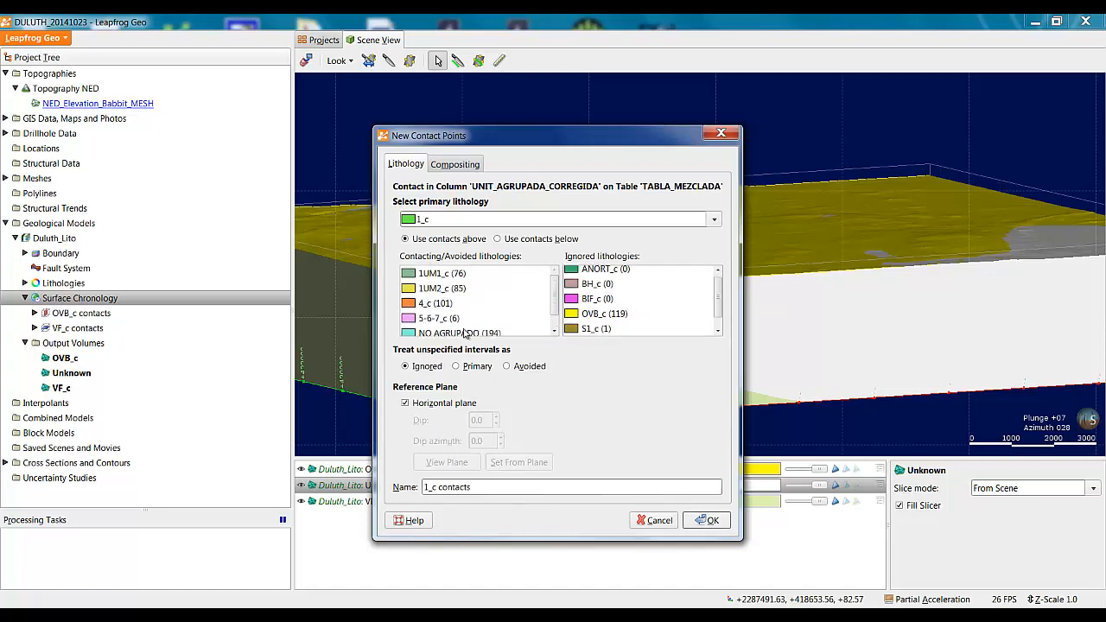
scroll(464, 335, "down", 1)
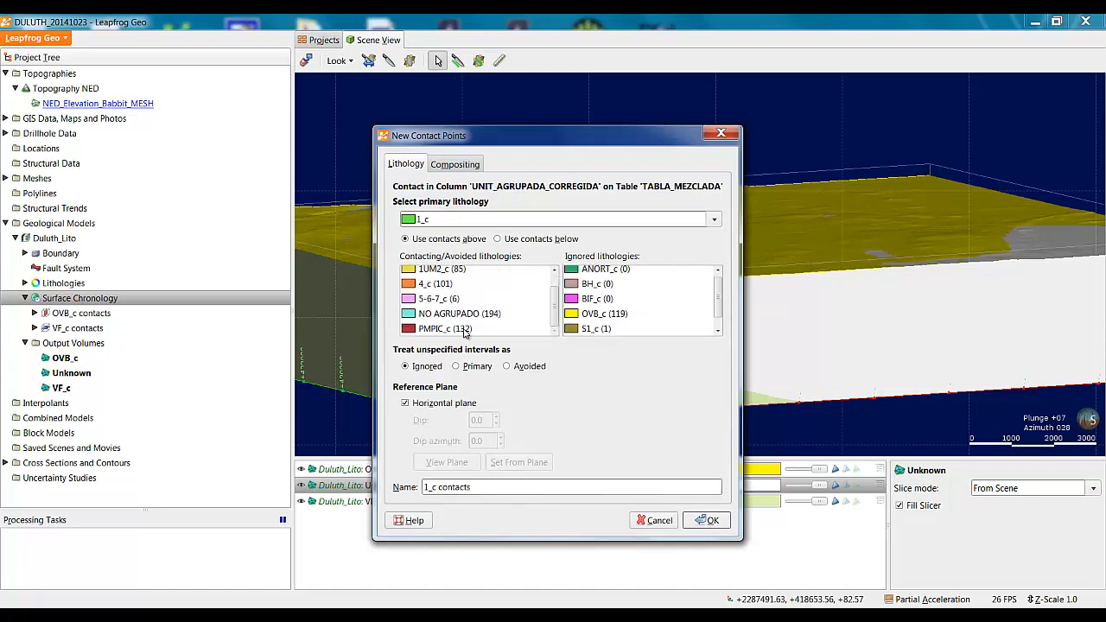
scroll(464, 335, "up", 1)
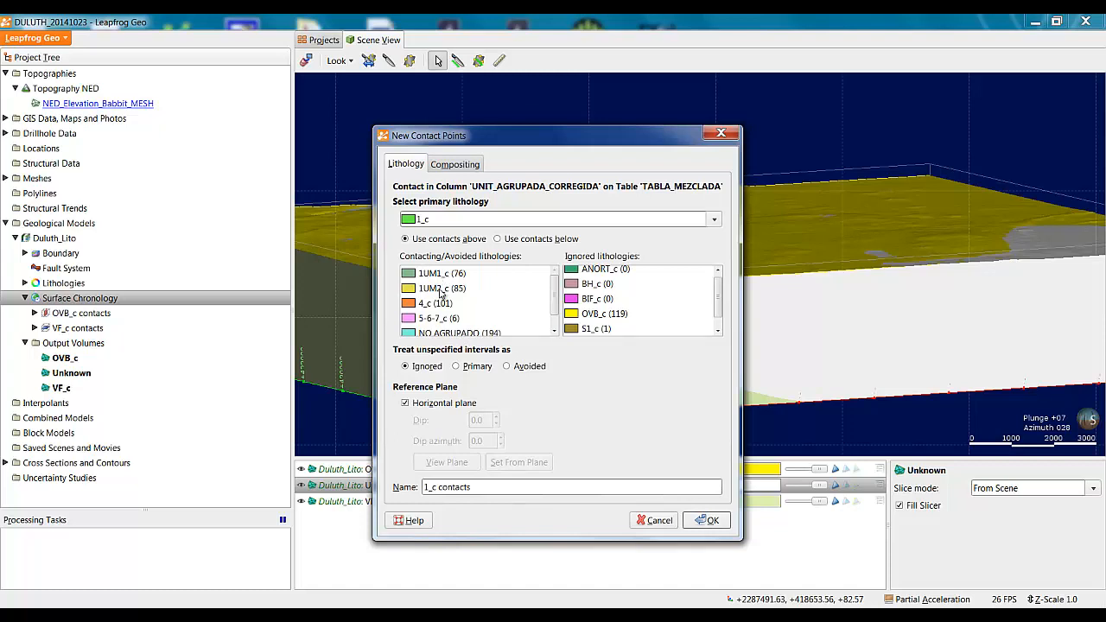
Ignore the 1UM2_c and 1UM1_c lithologies as well and create the 1_c contacts deposit surface
left_click(444, 275)
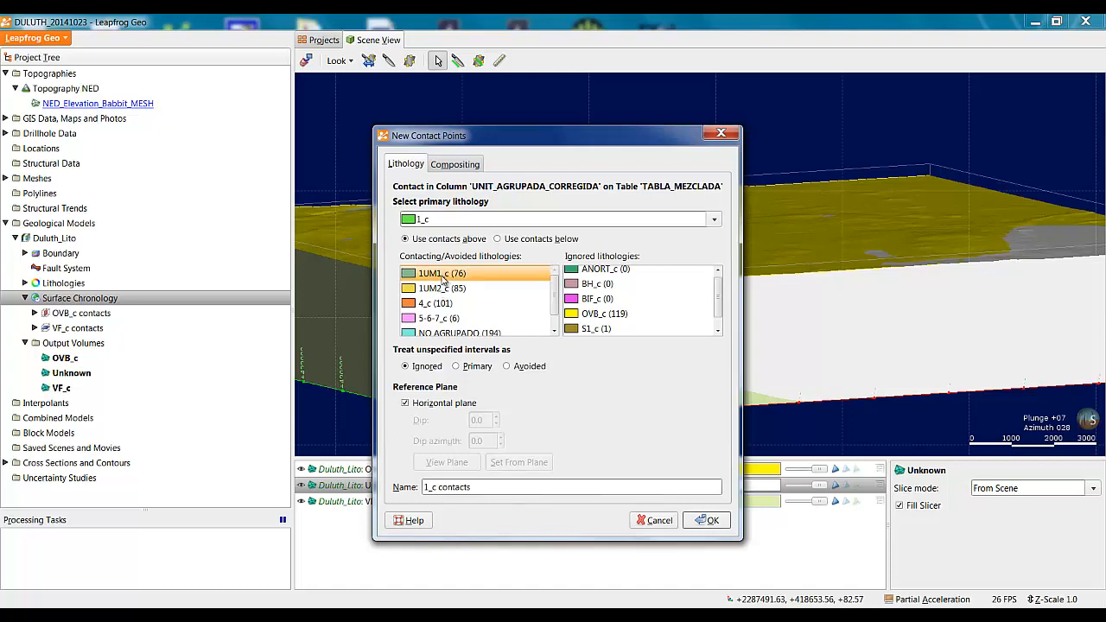
left_click(440, 291)
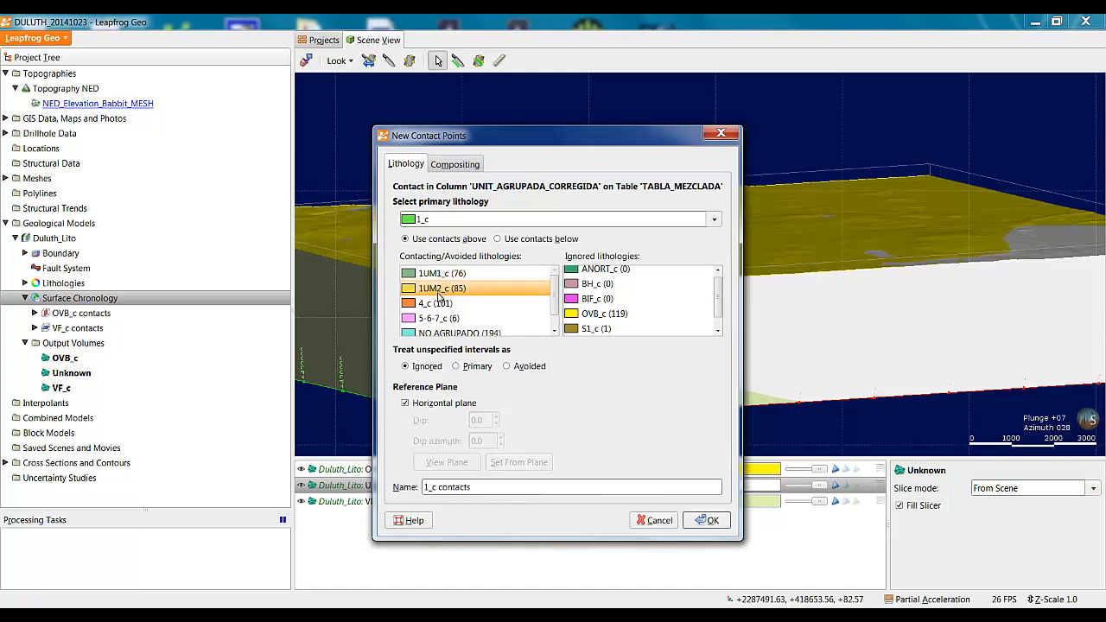
left_click(463, 275)
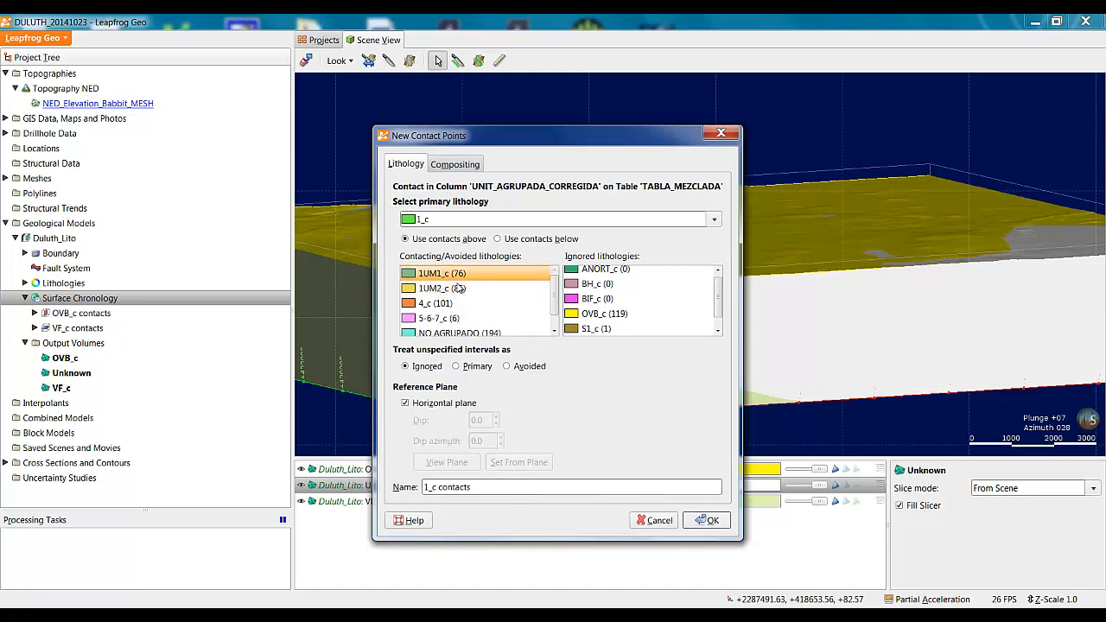
left_click(453, 290)
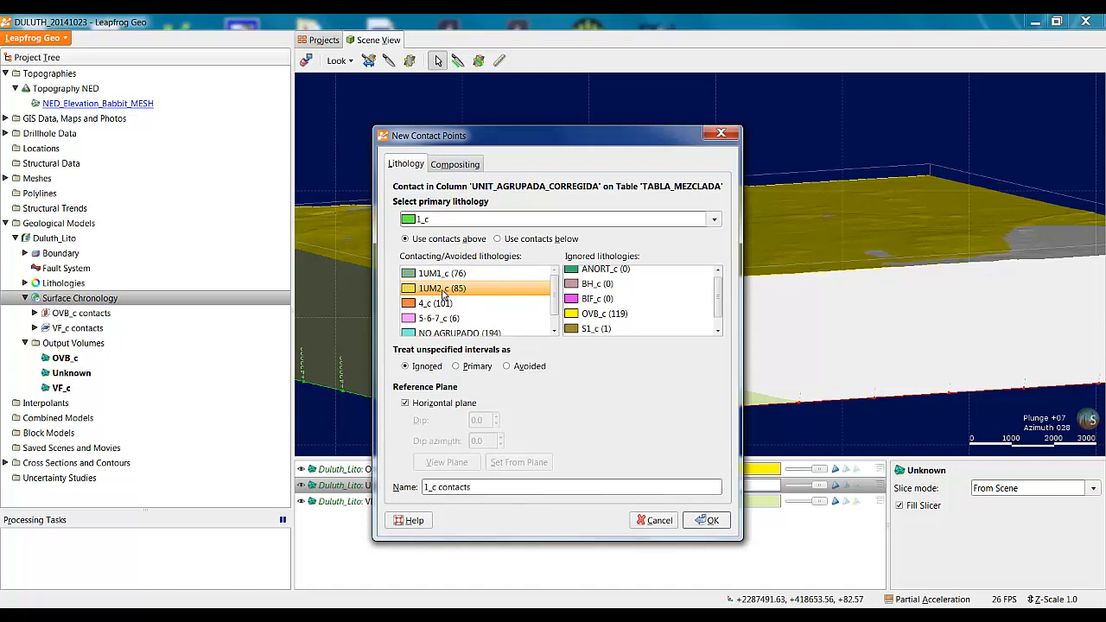
left_click_drag(443, 295, 628, 313)
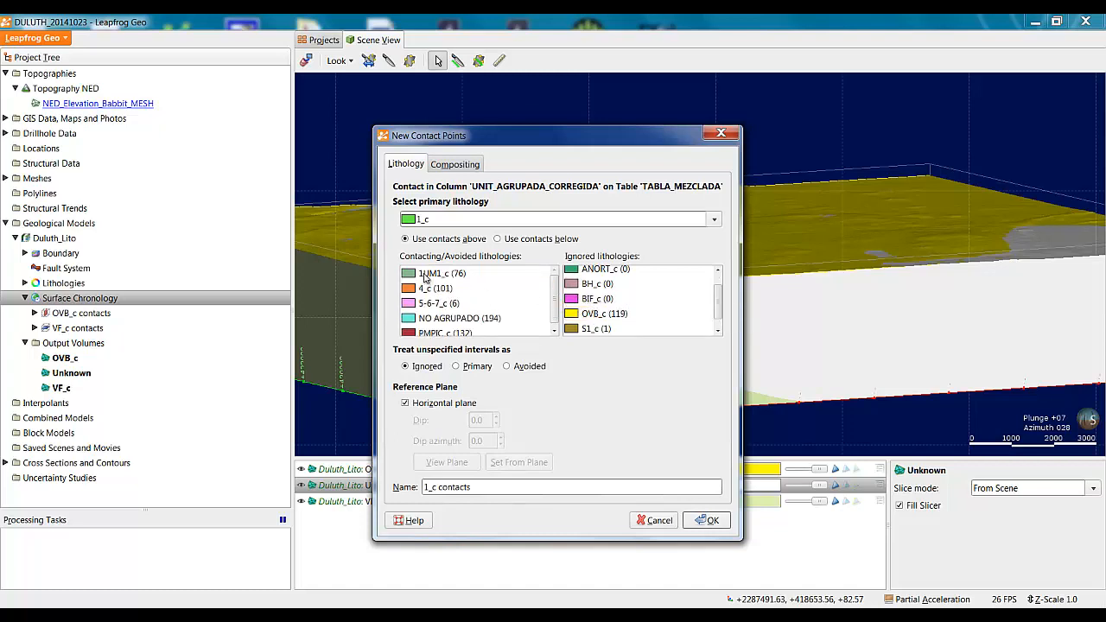
left_click_drag(424, 277, 622, 308)
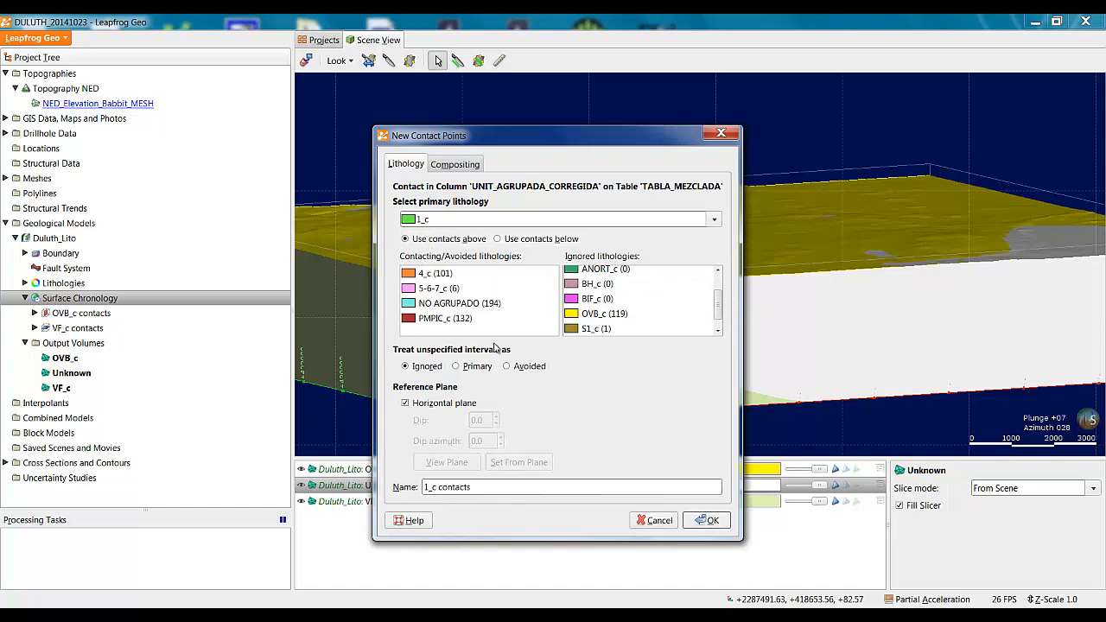
left_click(708, 521)
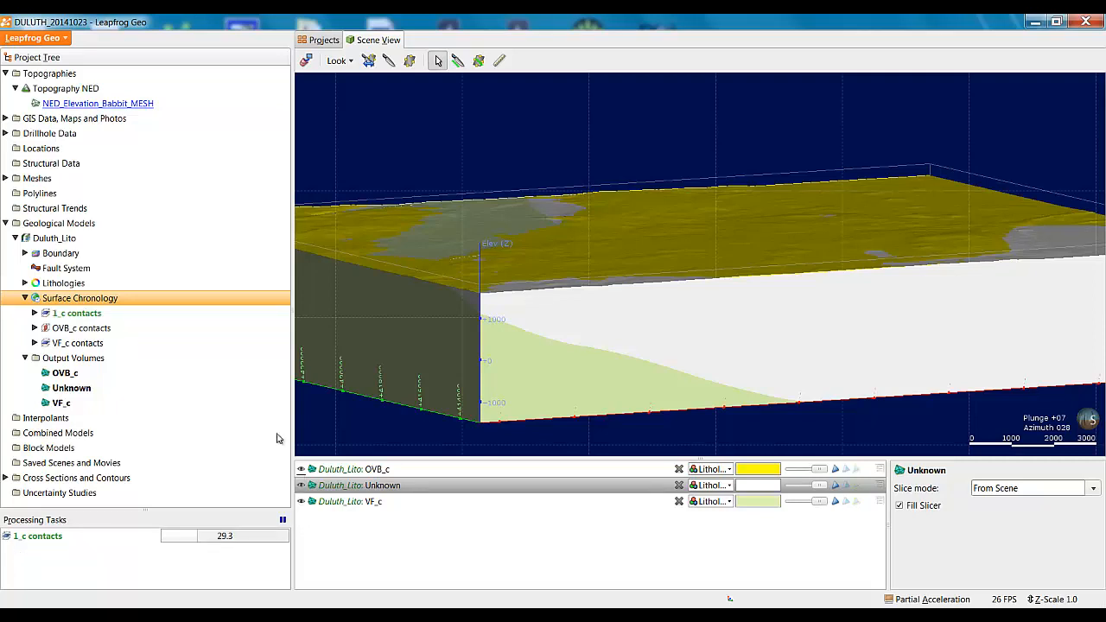
Clear the scene and display only the 1_c contact points used by the new deposit surface
left_click(35, 313)
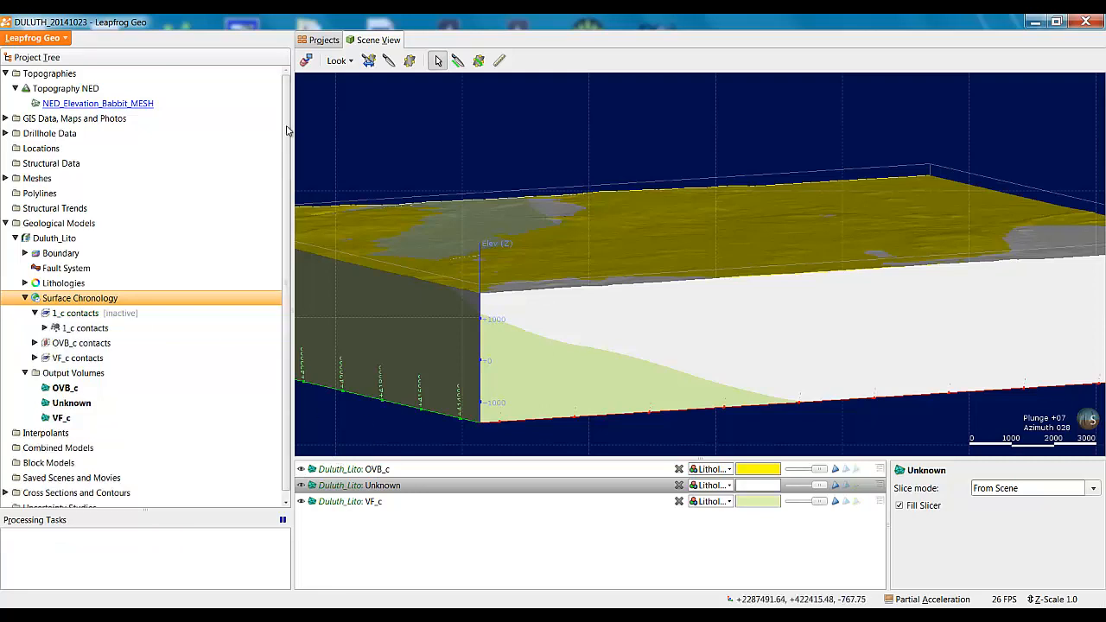
left_click(307, 62)
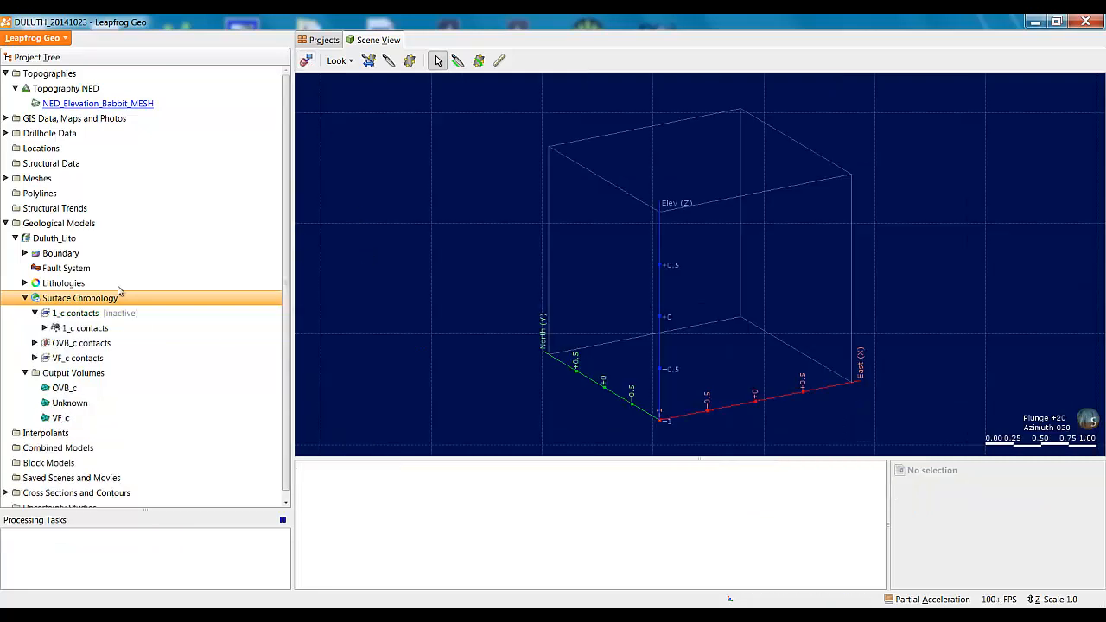
left_click_drag(59, 328, 885, 288)
scroll(753, 298, "up", 4)
left_click_drag(644, 307, 298, 344)
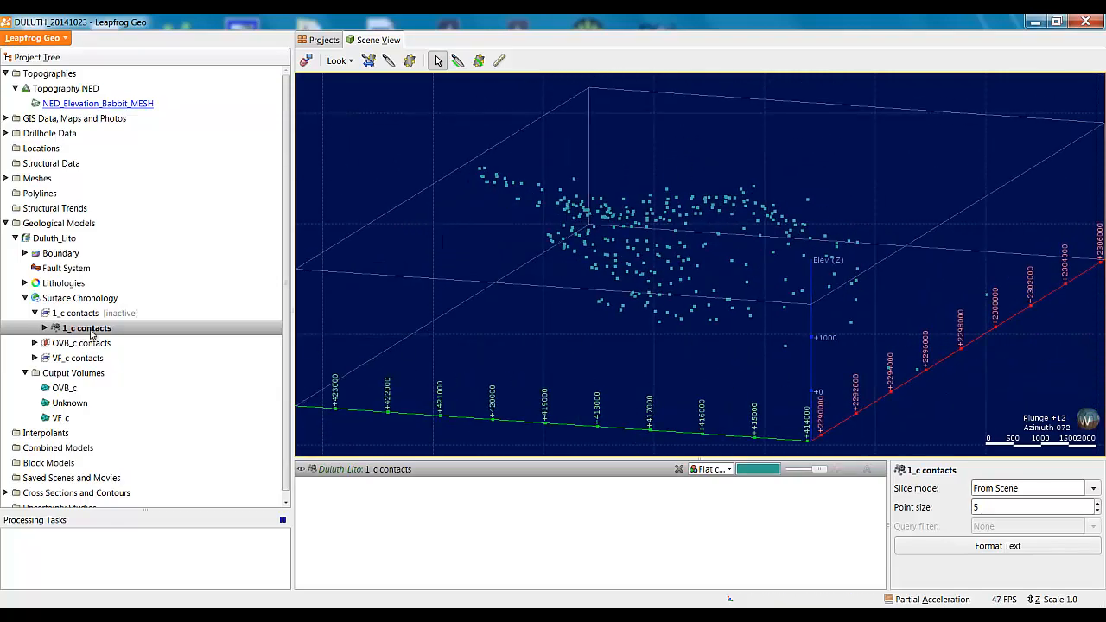
Add the 1_c contacts surface to the scene with faceted instead of smooth shading and inspect its irregularities
left_click_drag(71, 316, 673, 320)
left_click_drag(755, 312, 597, 383)
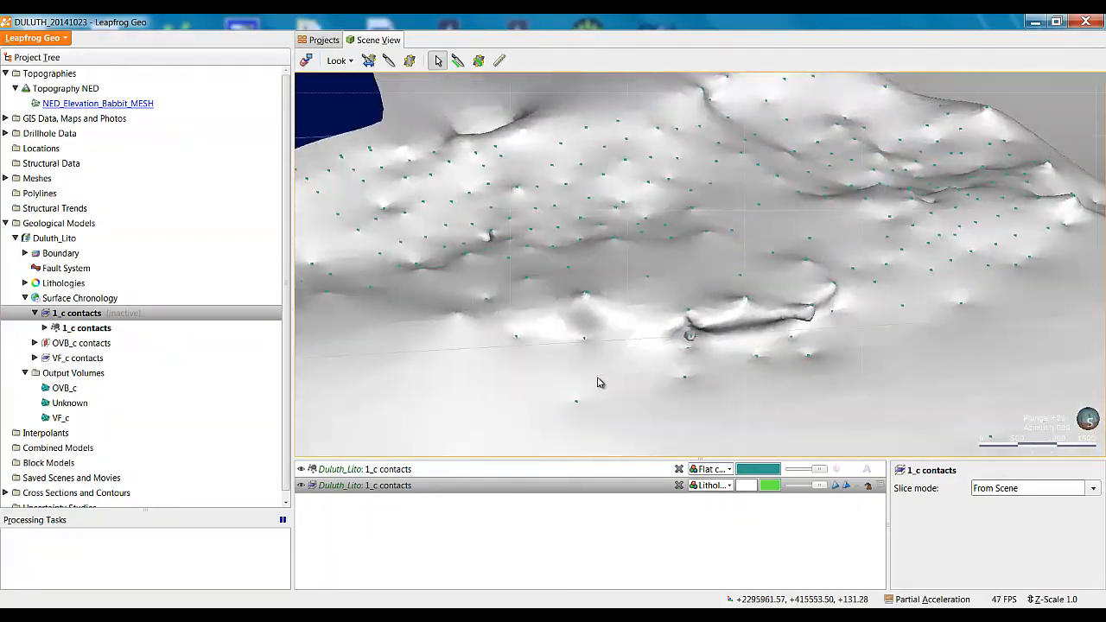
left_click(851, 487)
scroll(750, 376, "up", 4)
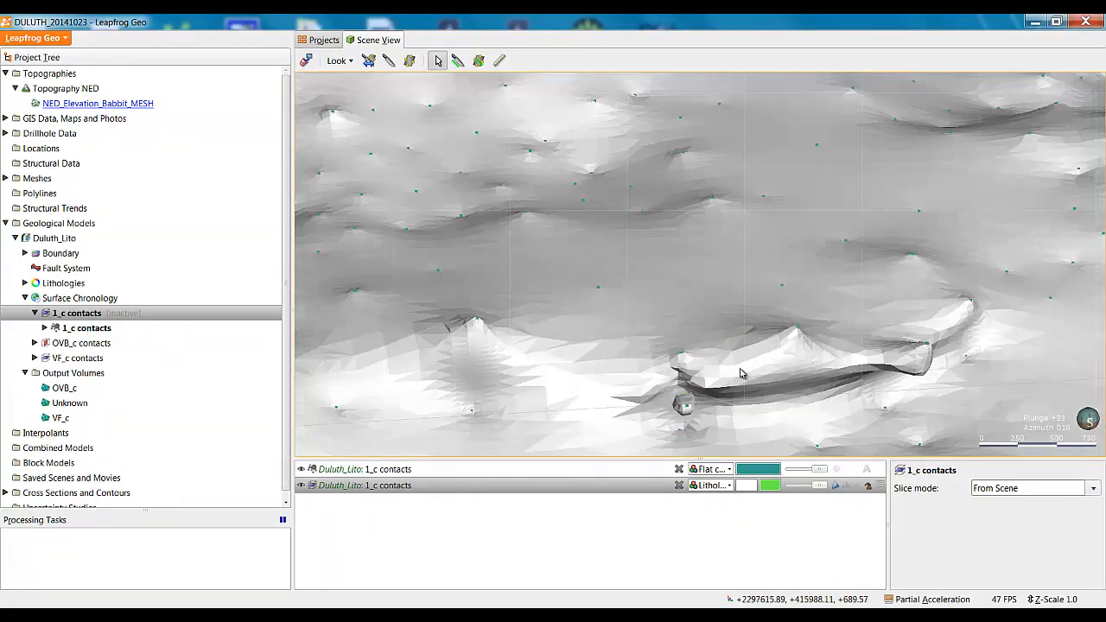
mouse_move(741, 372)
left_mouse_down()
mouse_move(804, 319)
mouse_move(568, 325)
mouse_move(930, 321)
mouse_move(933, 277)
mouse_move(938, 299)
mouse_move(812, 377)
mouse_move(600, 331)
mouse_move(597, 375)
mouse_move(602, 329)
mouse_move(741, 351)
mouse_move(1047, 332)
mouse_move(1082, 315)
mouse_move(994, 354)
left_mouse_up()
Display the UNIT_AGRUPADA_CORREGIDA drillhole lithologies behind the 1_c contacts and view them over the surface from above
left_click(45, 328)
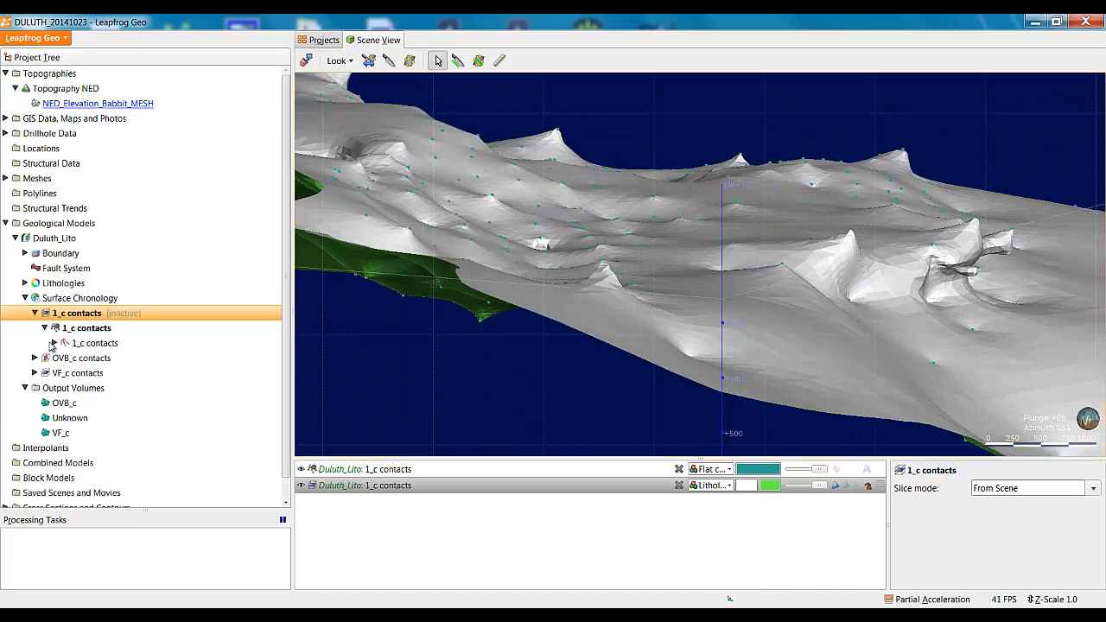
left_click(55, 343)
left_click(238, 357)
left_click_drag(965, 337, 698, 372)
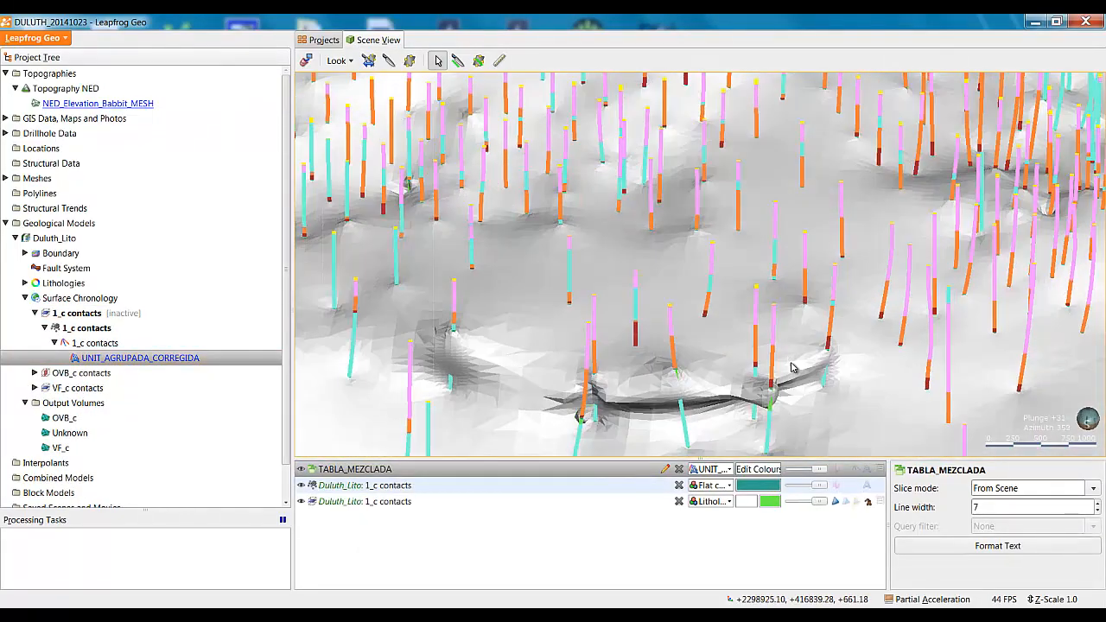
left_click_drag(792, 366, 800, 370)
right_click_drag(800, 371, 787, 328)
left_click_drag(787, 329, 785, 379)
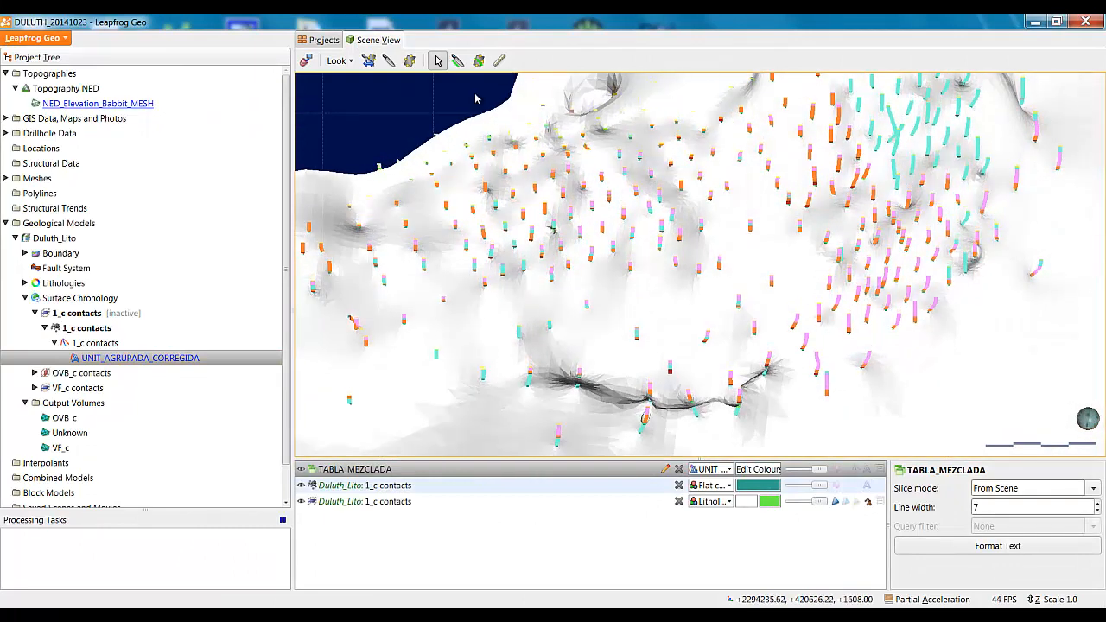
Cut a slice about 902 wide across the 1_c surface's fold at dip 85.73 and dip azimuth 69.37
left_click(457, 63)
left_click_drag(733, 312, 748, 445)
right_click_drag(823, 364, 753, 348, "ctrl")
left_click_drag(737, 359, 775, 331)
middle_click_drag(776, 331, 694, 337)
scroll(693, 337, "up", 4)
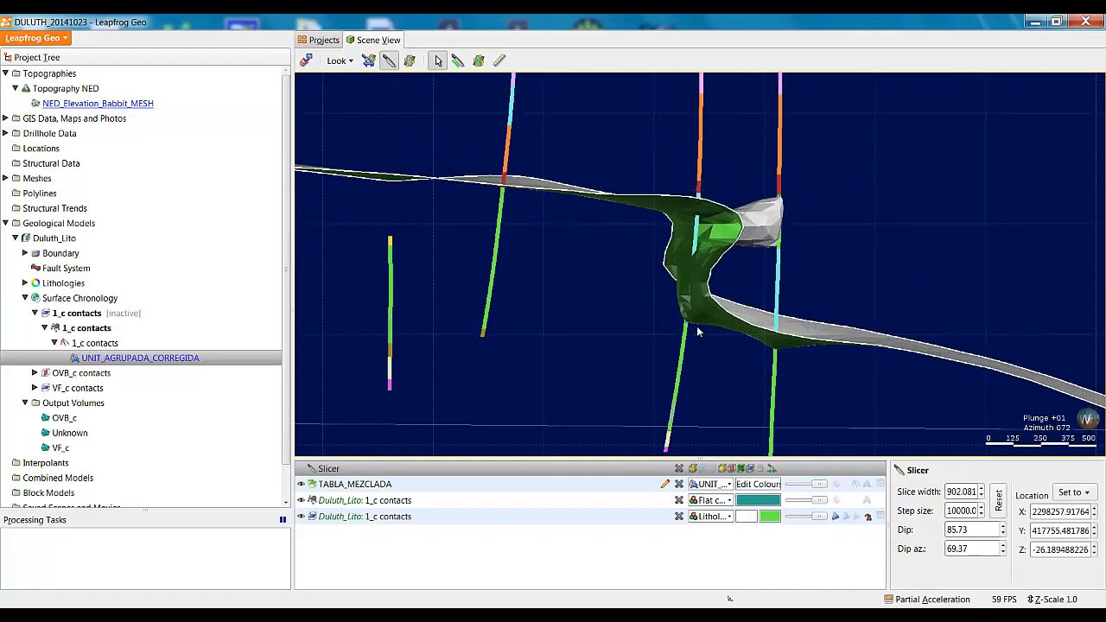
Turn on text labels for the 1_c contact points and the TABLA_MEZCLADA drillhole intervals around the surface's fold
scroll(697, 332, "down", 4)
left_click_drag(756, 356, 693, 353)
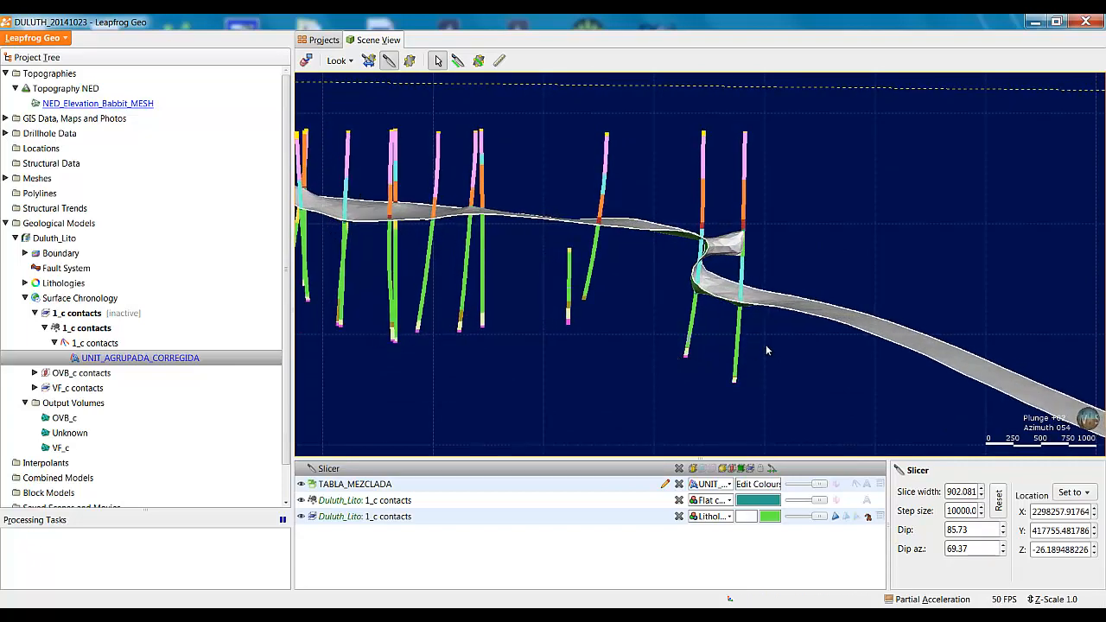
middle_click_drag(765, 347, 696, 355)
scroll(687, 355, "up", 5)
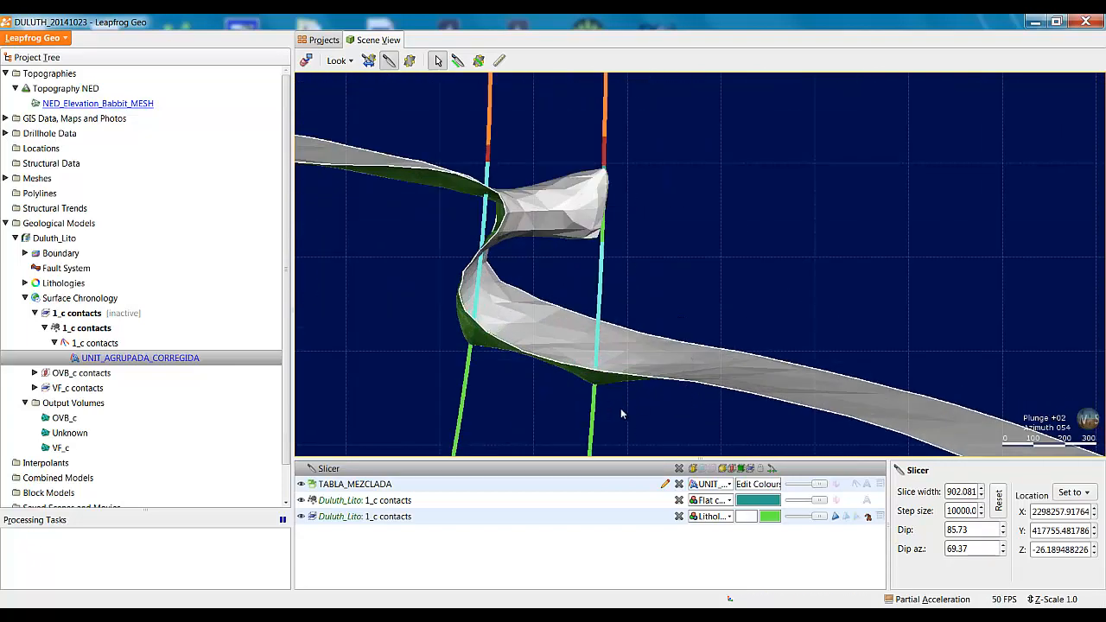
mouse_move(621, 414)
left_mouse_down()
mouse_move(610, 446)
mouse_move(637, 419)
left_mouse_up()
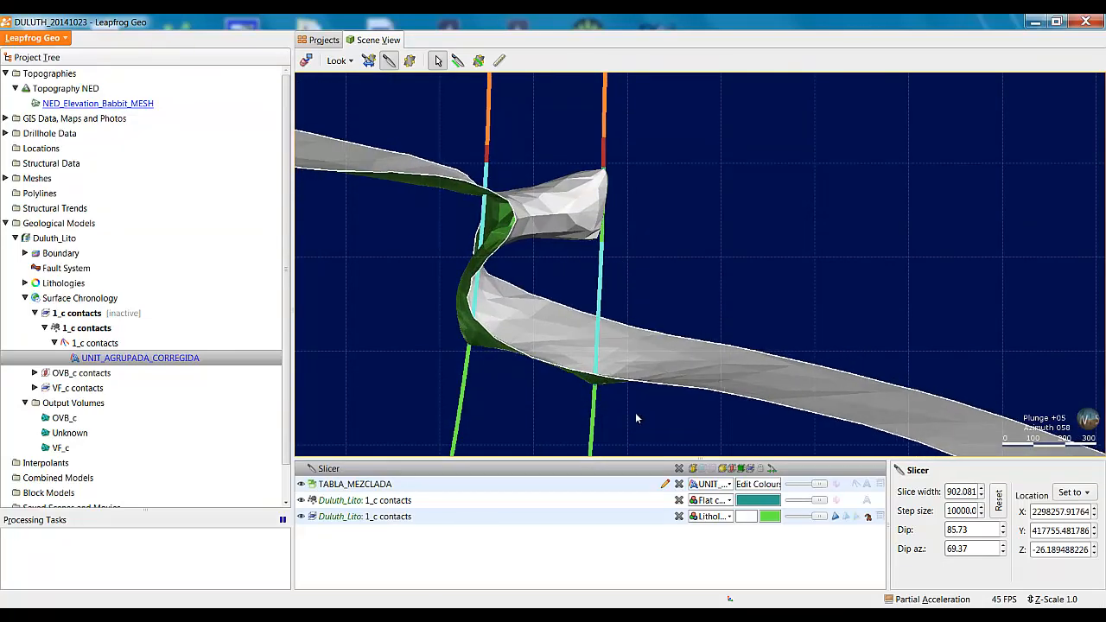
mouse_move(657, 328)
left_mouse_down()
mouse_move(669, 294)
mouse_move(645, 344)
left_mouse_up()
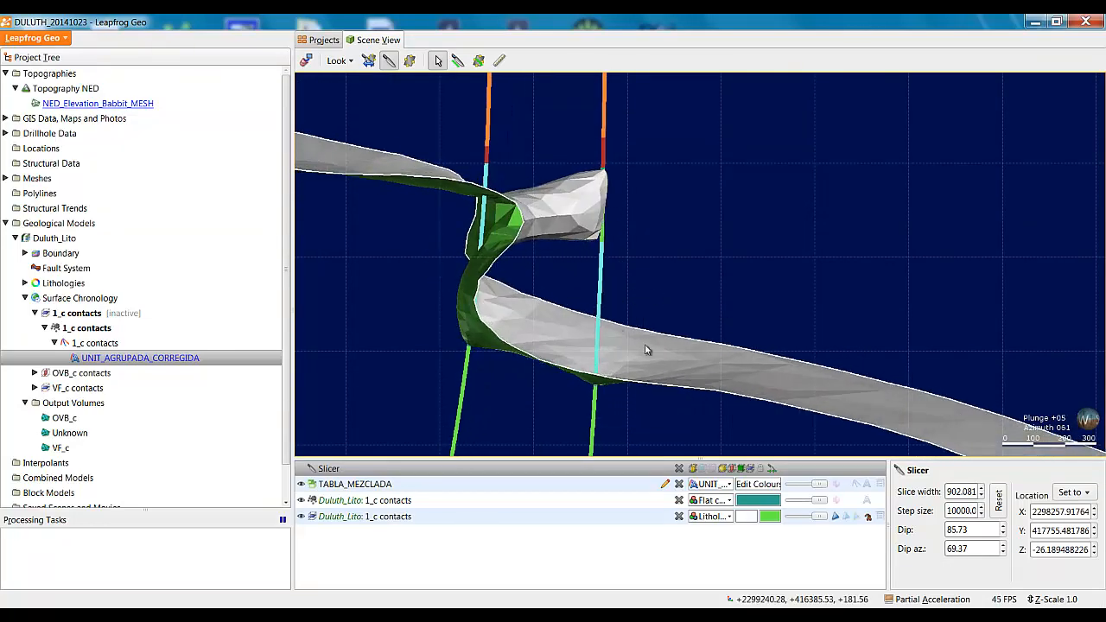
left_click(867, 504)
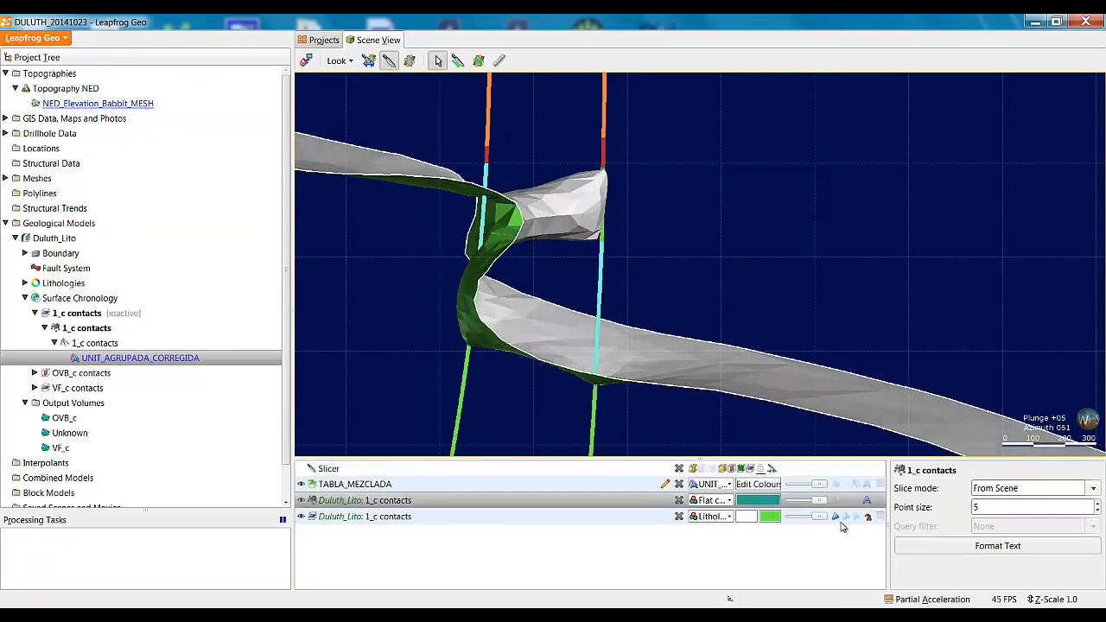
left_click(867, 485)
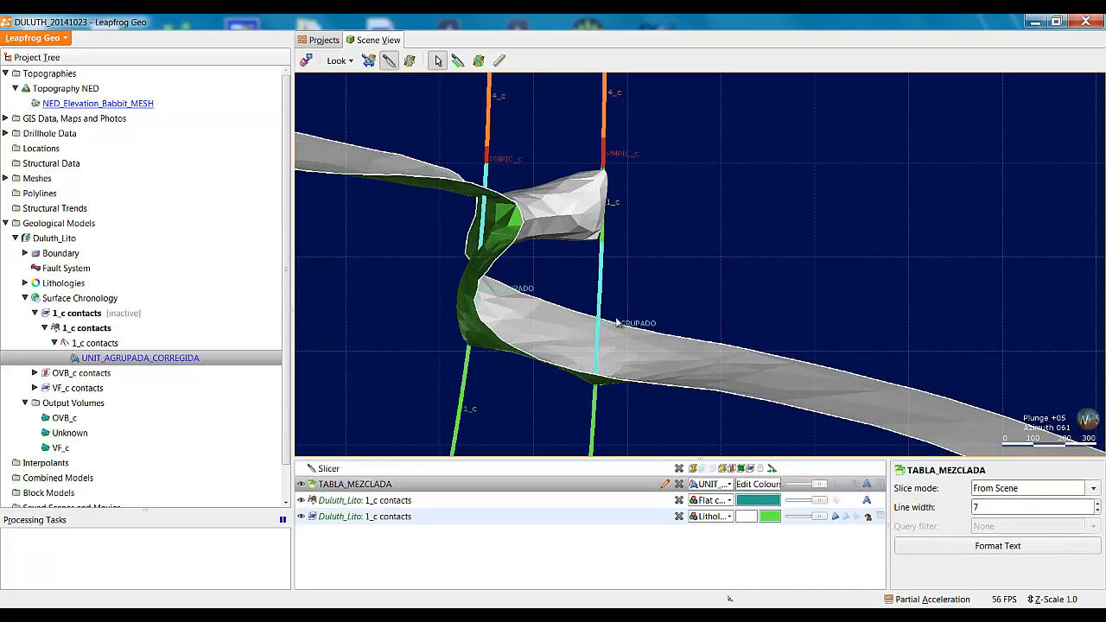
double_click(102, 344)
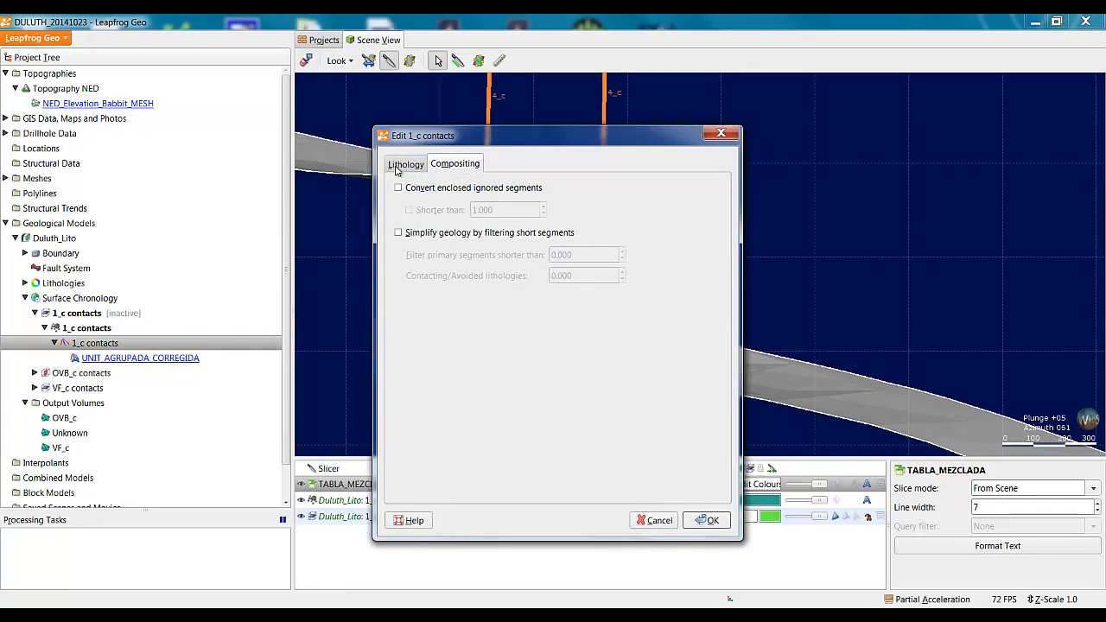
left_click(405, 165)
left_click(653, 521)
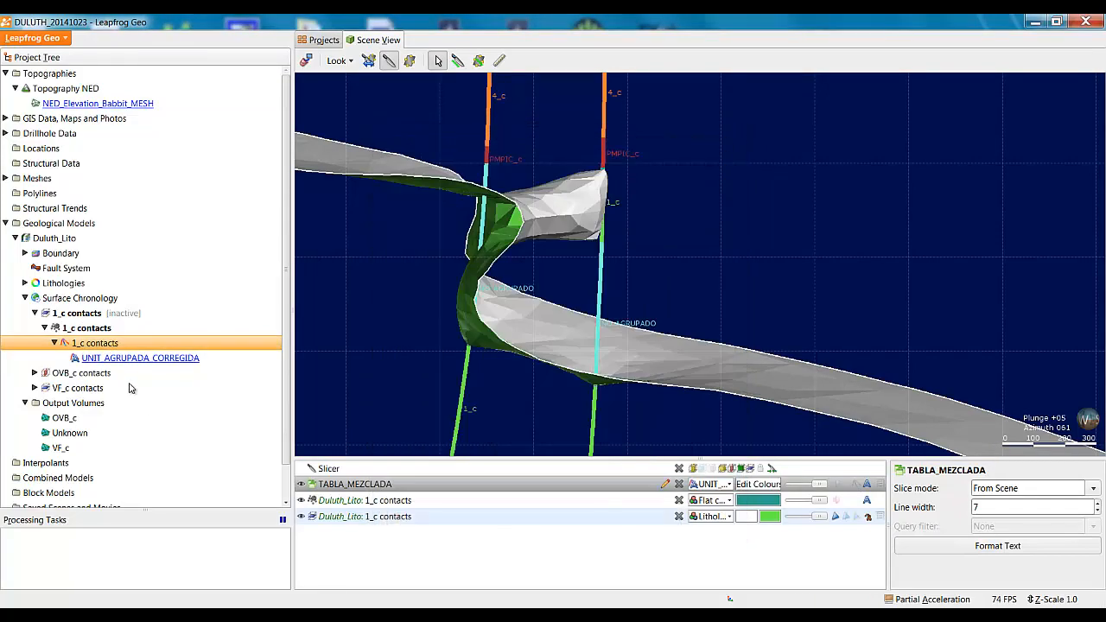
Edit the 1_c contacts' lithology settings, moving NO AGRUPADO from the contacting/avoided lithologies to the ignored ones, and apply the change
double_click(93, 344)
left_click(405, 165)
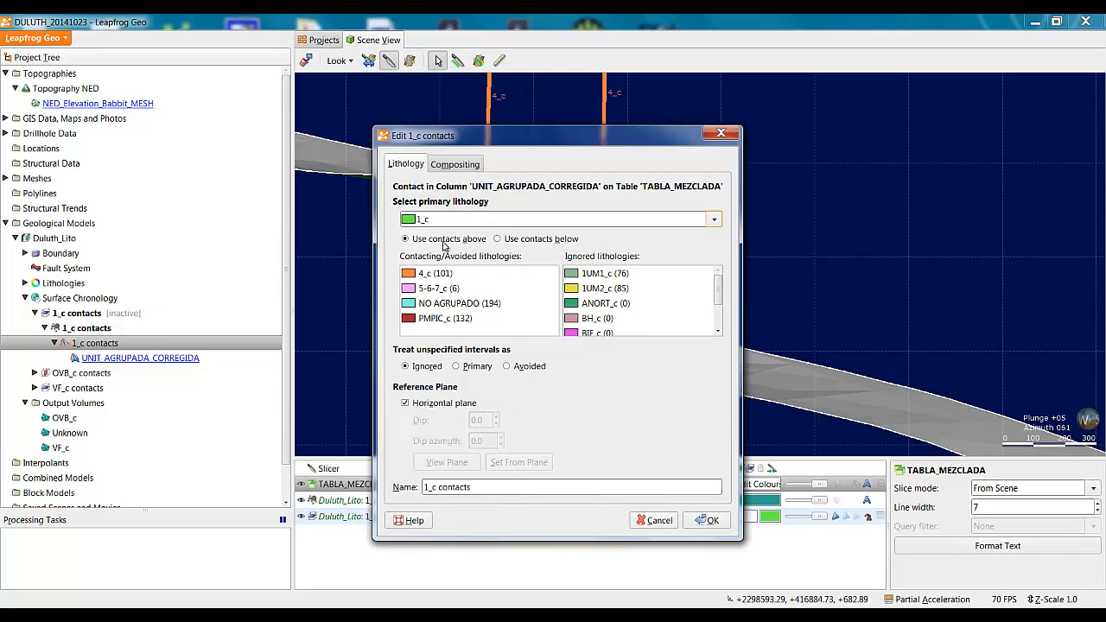
left_click_drag(437, 306, 628, 312)
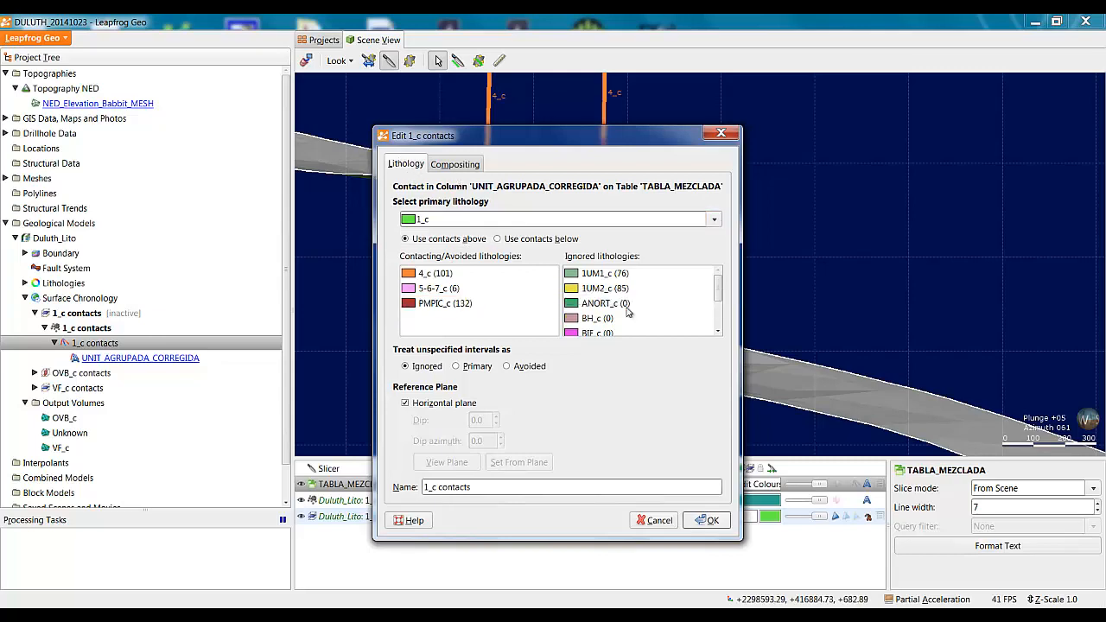
left_click(707, 520)
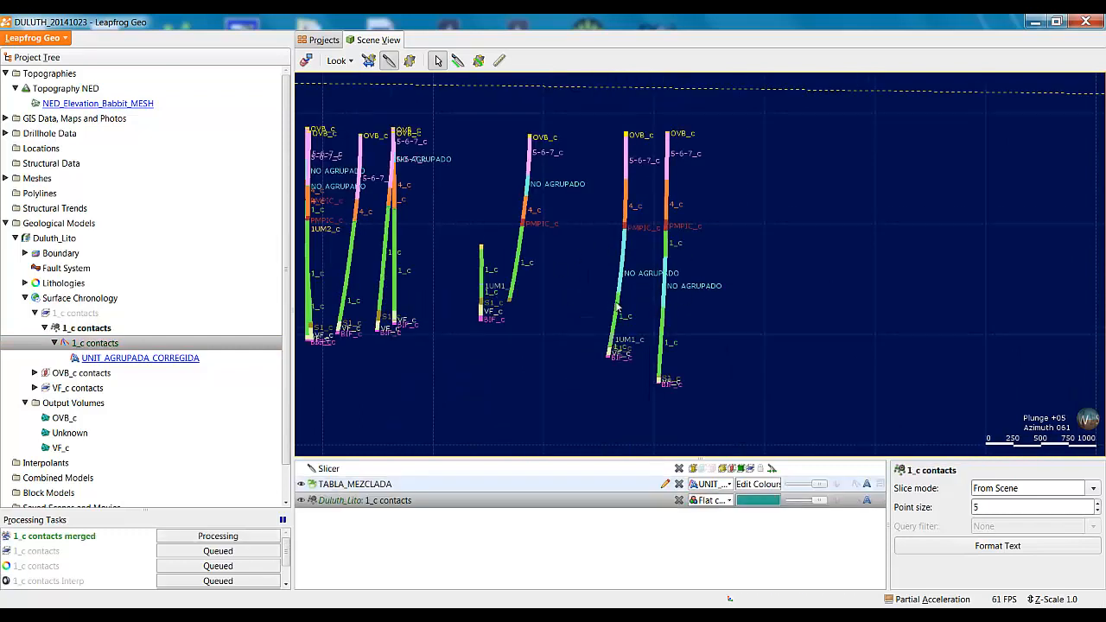
Remove the slice, hide the TABLA_MEZCLADA drillholes and inspect the rebuilt 1_c contacts surface from above and from the side
scroll(682, 314, "up", 2)
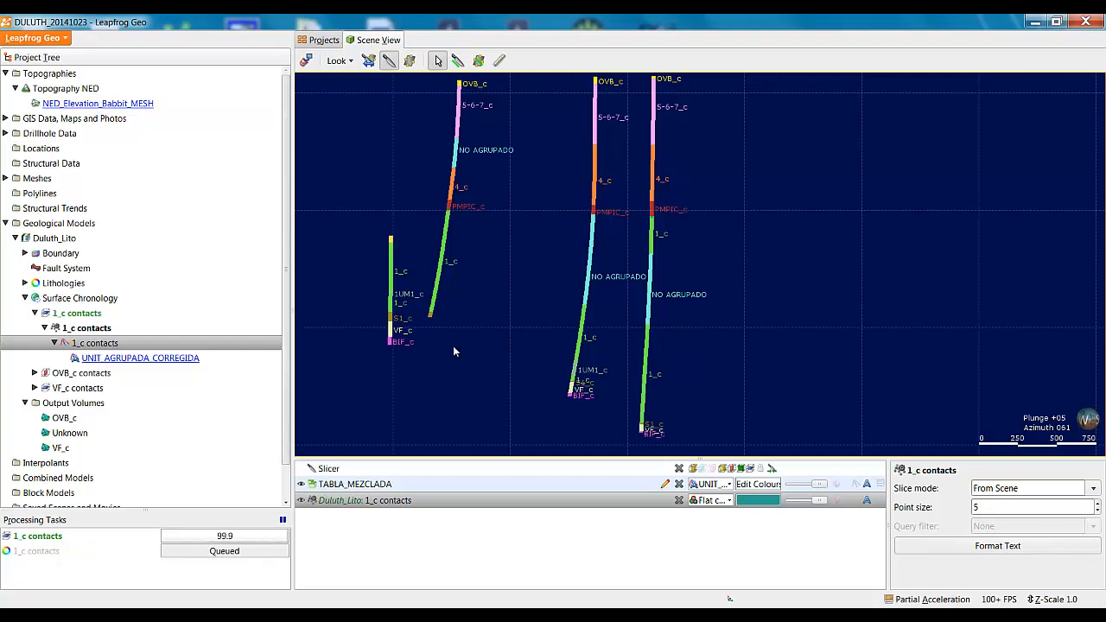
scroll(583, 320, "down", 3)
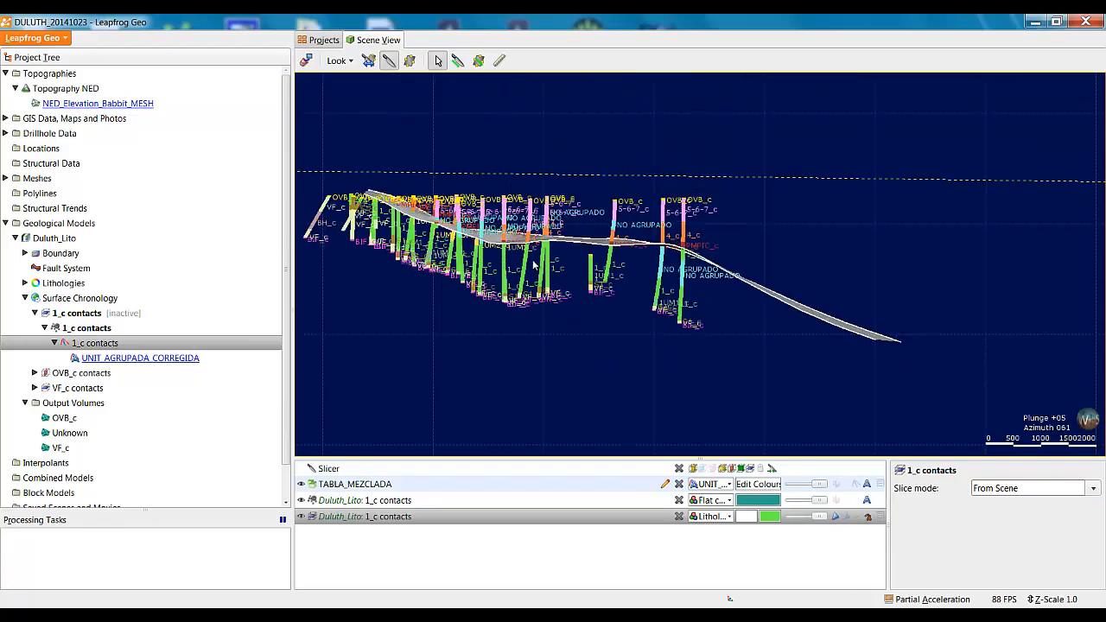
left_click(389, 67)
left_click_drag(738, 258, 444, 332)
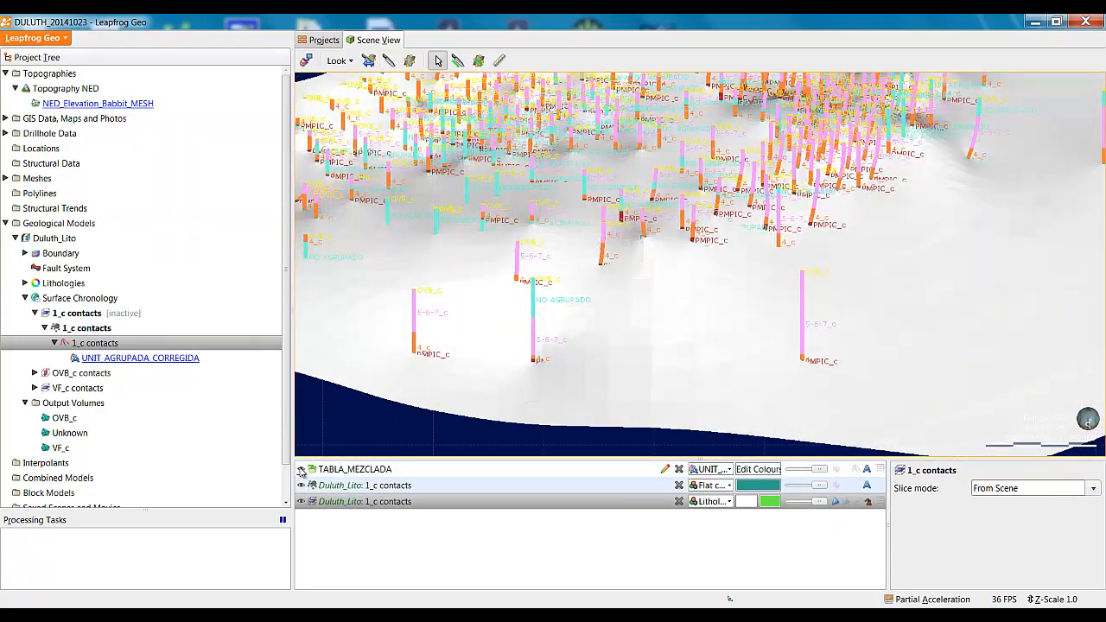
left_click(301, 470)
scroll(533, 336, "down", 5)
left_click_drag(577, 363, 807, 236)
mouse_move(467, 375)
left_mouse_down()
mouse_move(542, 407)
mouse_move(541, 372)
mouse_move(510, 353)
mouse_move(486, 381)
left_mouse_up()
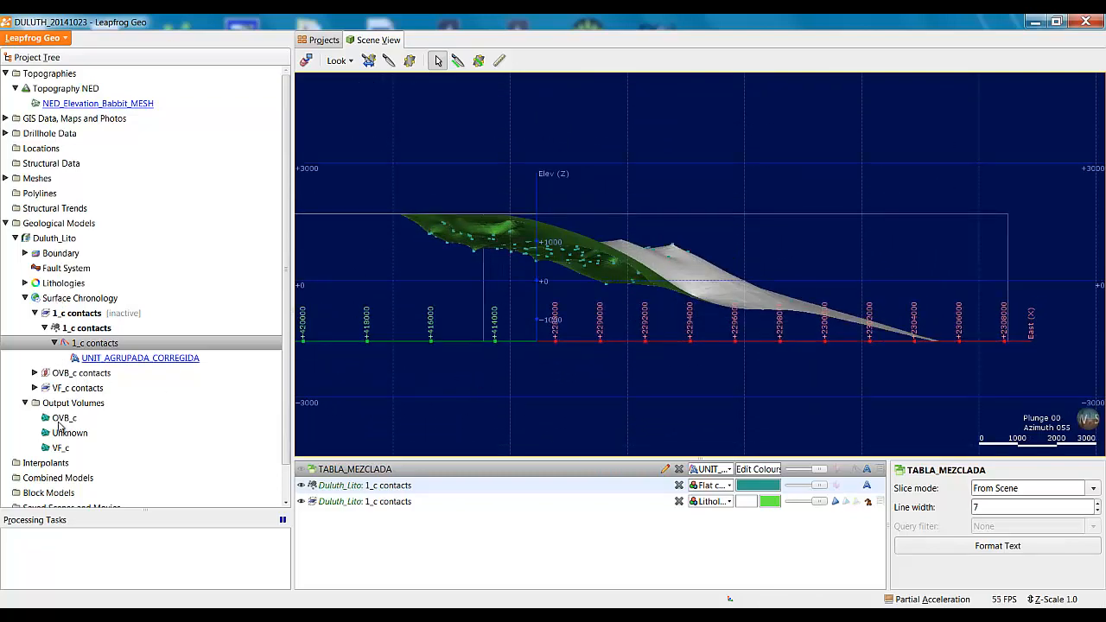
Add the OVB_c contacts and VF_c contacts surfaces to the scene to compare them with the 1_c contacts surface
left_click_drag(67, 373, 606, 364)
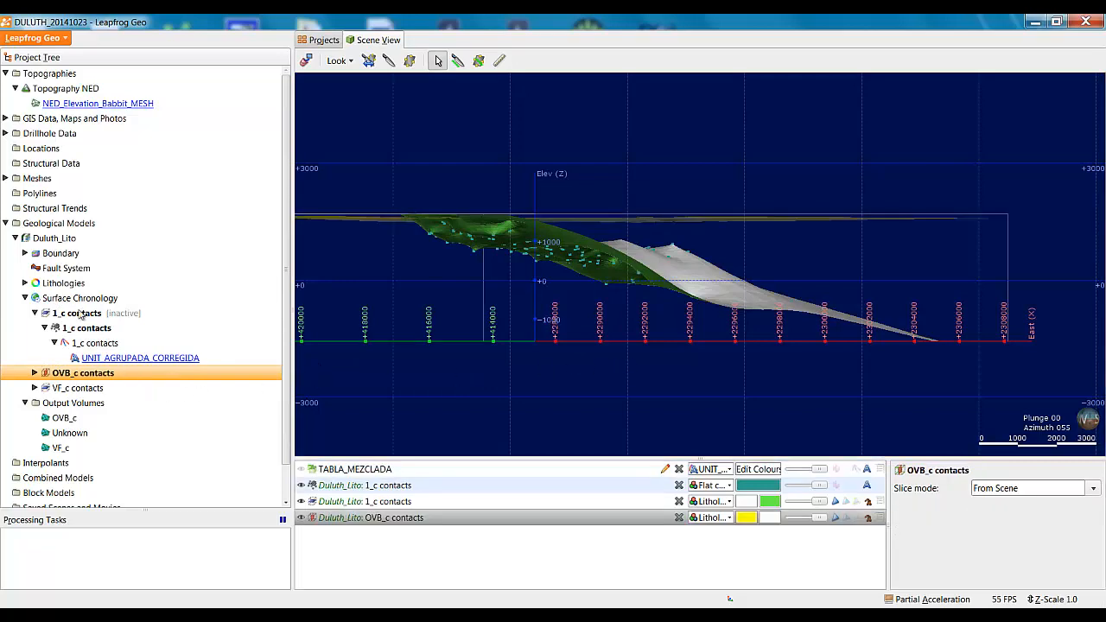
mouse_move(704, 319)
left_mouse_down()
mouse_move(691, 334)
mouse_move(728, 306)
mouse_move(700, 301)
left_mouse_up()
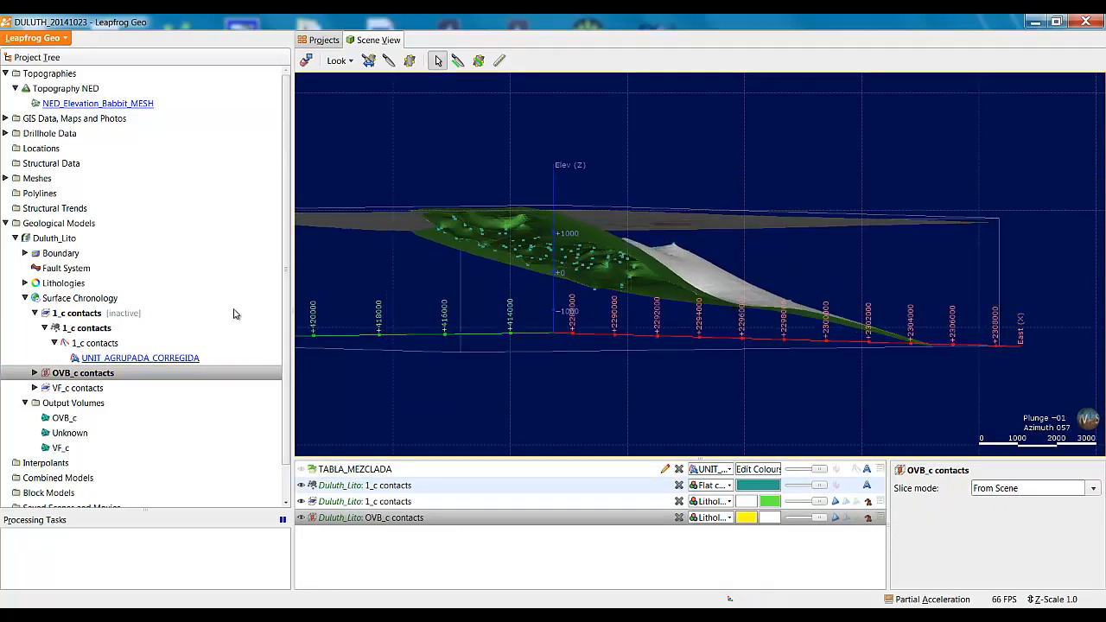
left_click_drag(68, 388, 501, 376)
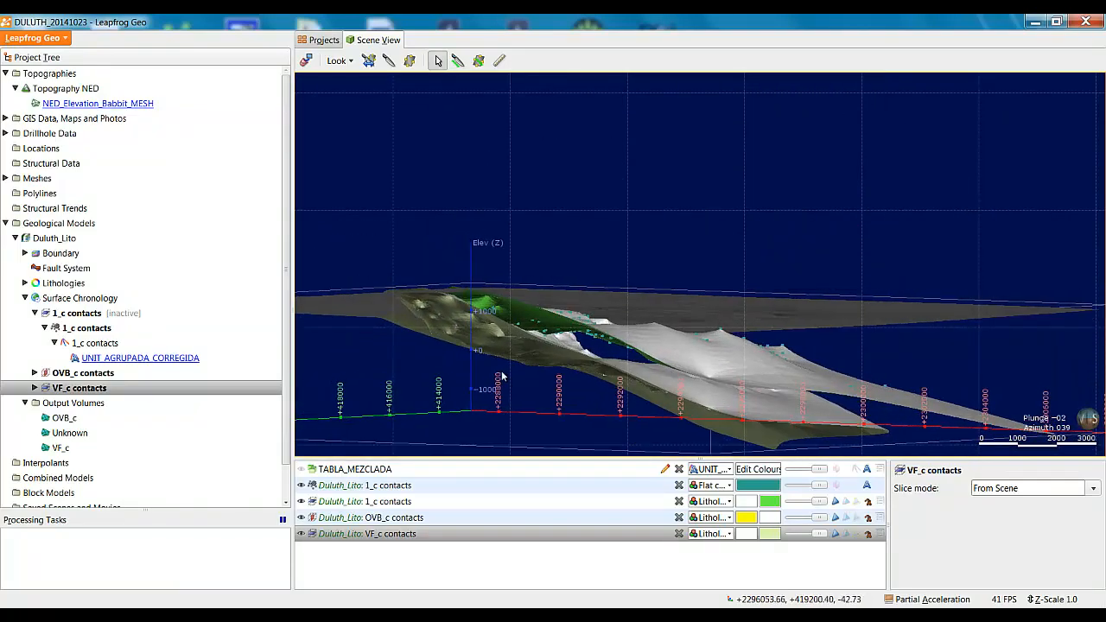
In the Duluth_Lito surface chronology, make 1_c contacts older than OVB_c contacts and activate it, placing it above VF_c contacts
double_click(65, 299)
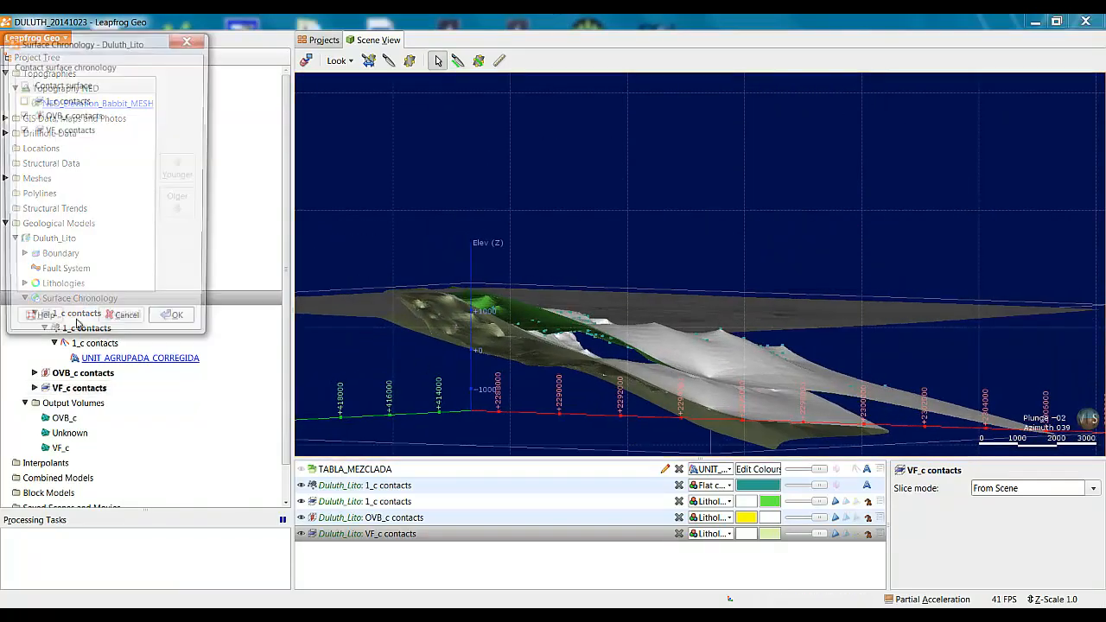
left_click(74, 102)
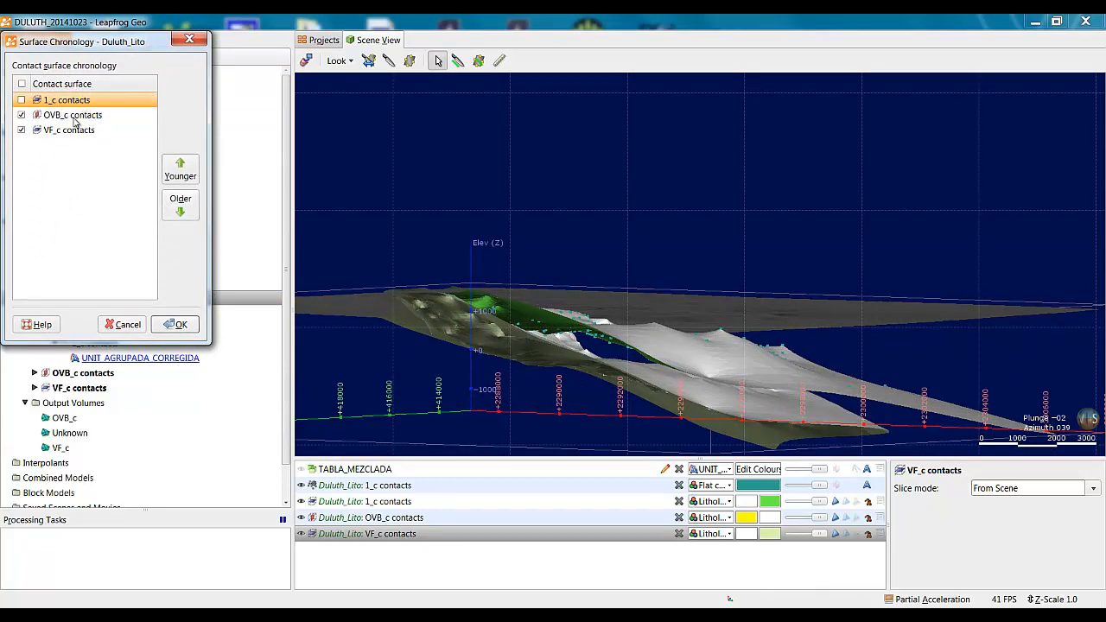
left_click(181, 205)
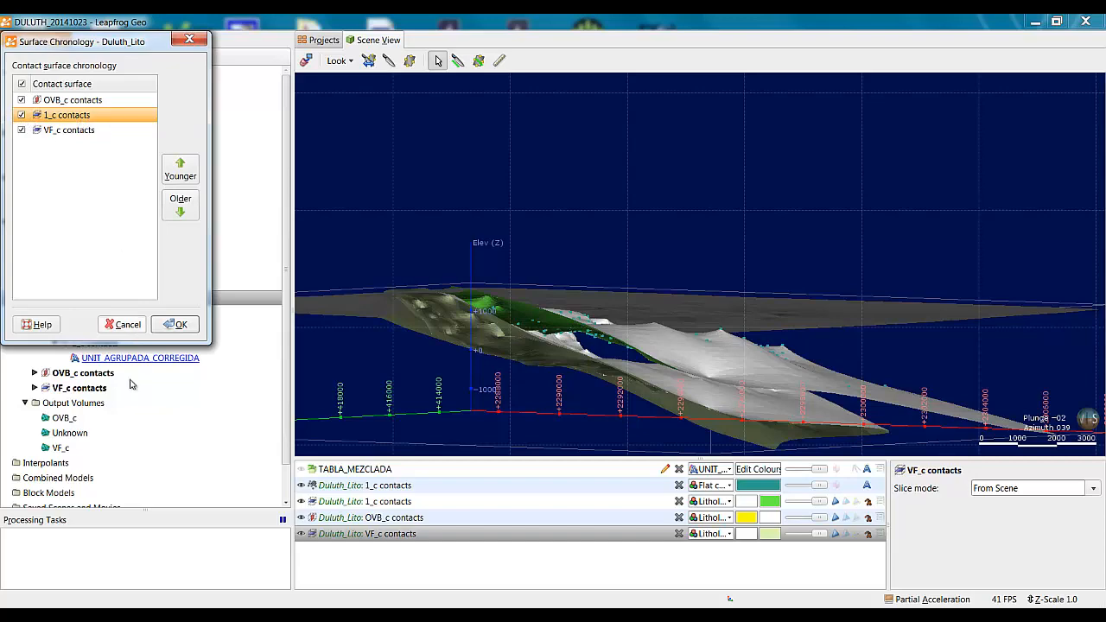
left_click(179, 325)
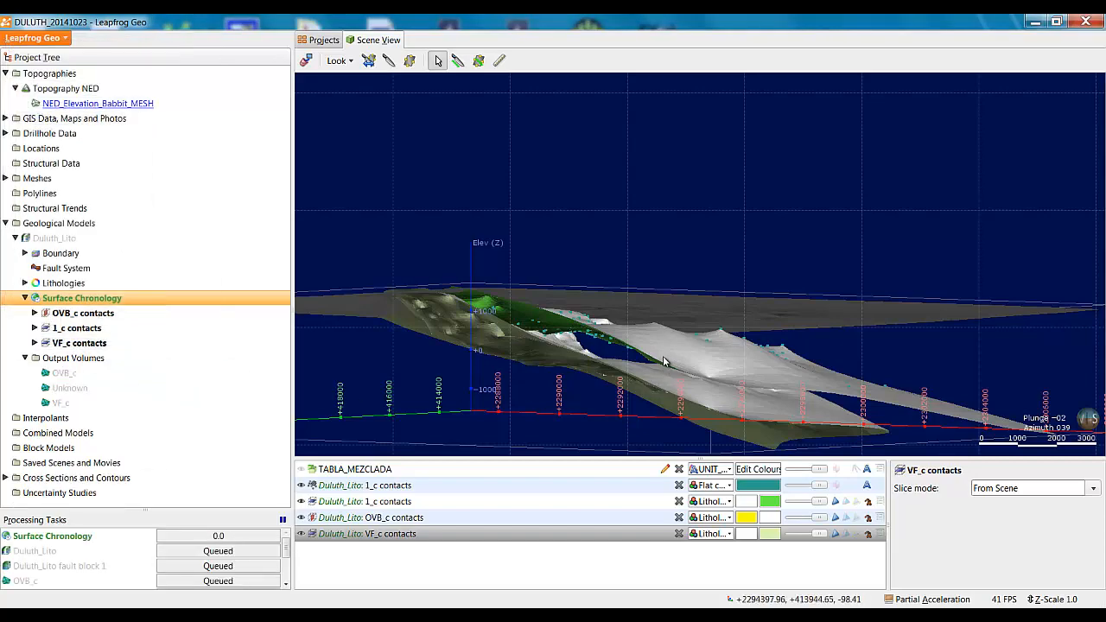
Add the 1_c output volume to the scene and view it between the contact surfaces
mouse_move(648, 362)
left_mouse_down()
mouse_move(654, 378)
mouse_move(665, 372)
left_mouse_up()
scroll(660, 375, "down", 3)
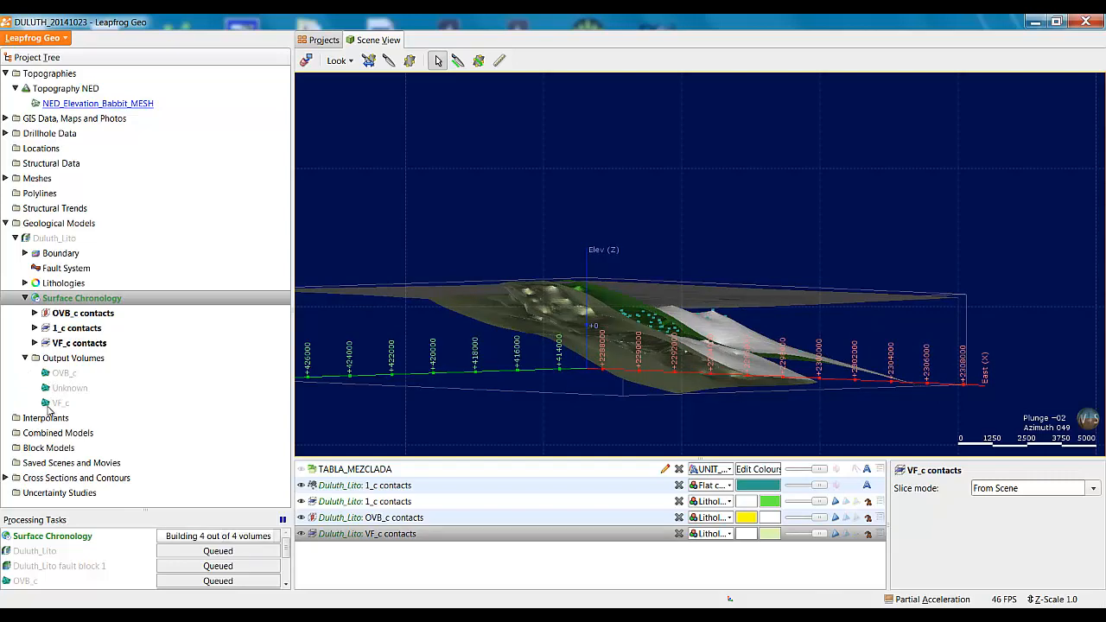
left_click(25, 358)
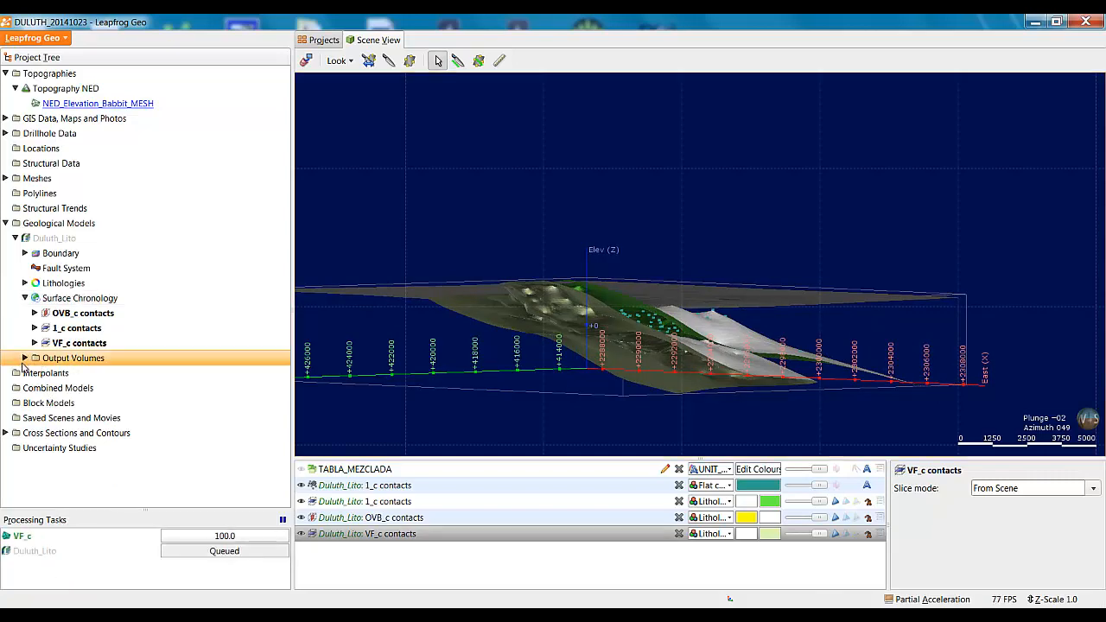
left_click(25, 359)
left_click_drag(59, 404, 698, 387)
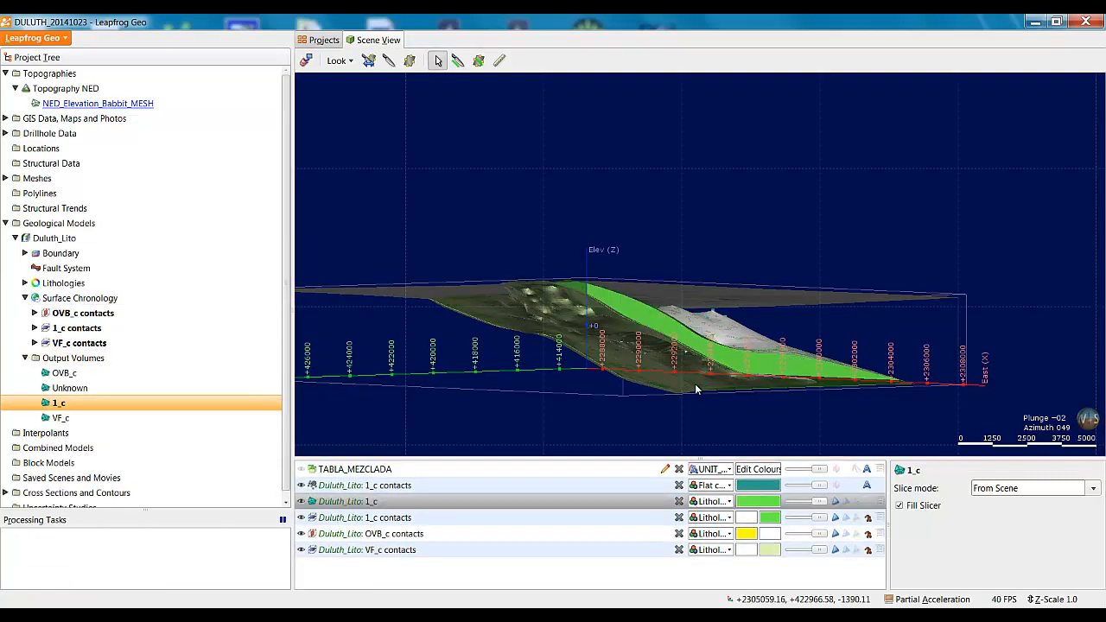
left_click_drag(748, 348, 399, 328)
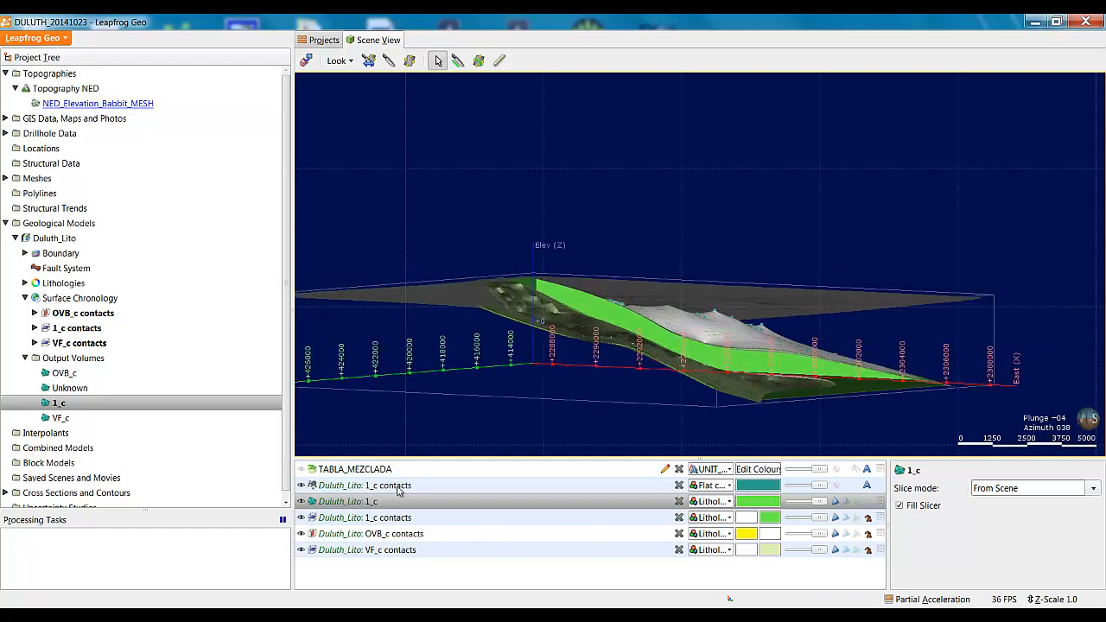
Hide the 1_c and OVB_c contact surfaces and the 1_c contact points, keeping the 1_c volume over the VF_c contacts surface
left_click(299, 521)
left_click(300, 535)
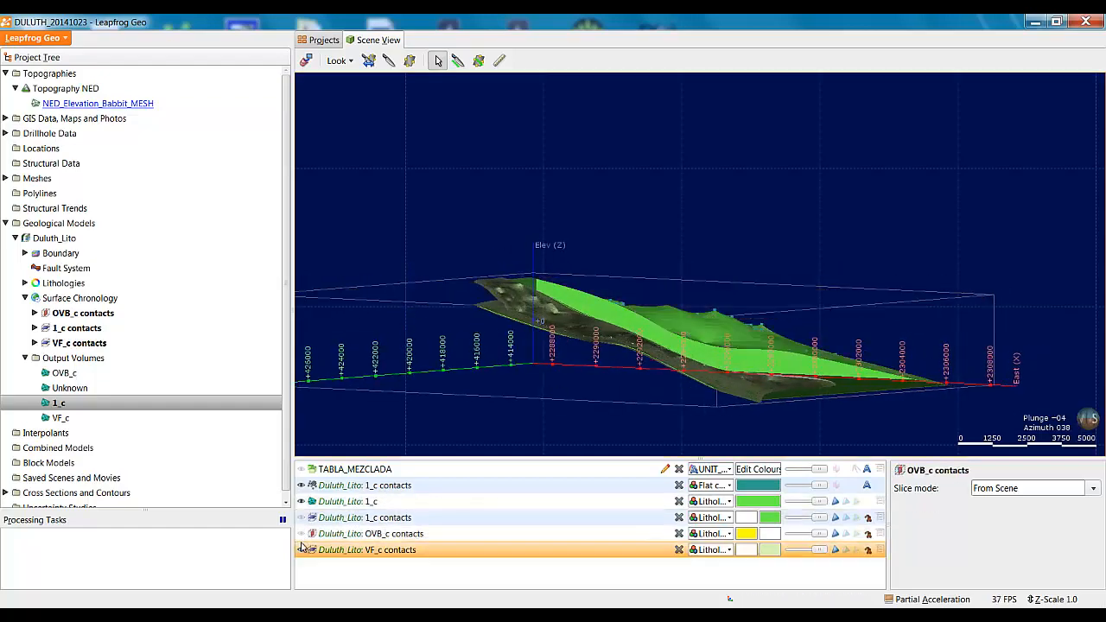
left_click(301, 551)
left_click_drag(709, 363, 764, 384)
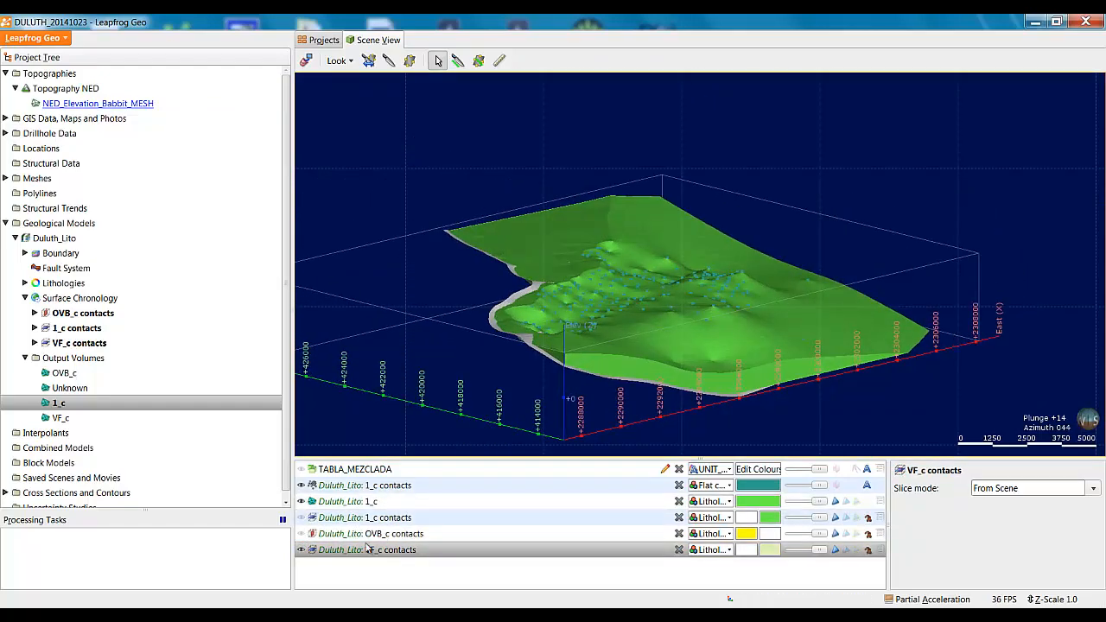
left_click(303, 485)
left_click_drag(508, 419, 503, 448)
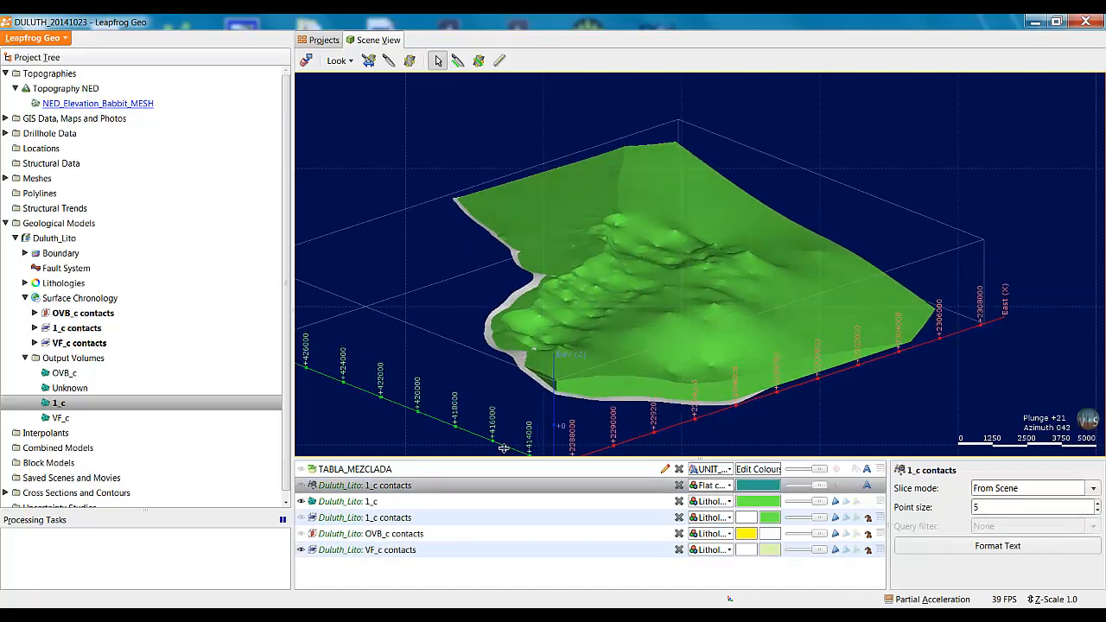
View the VF_c contacts surface without the 1_c volume, and hide that surface so that only the 1_c volume is displayed
left_click(302, 502)
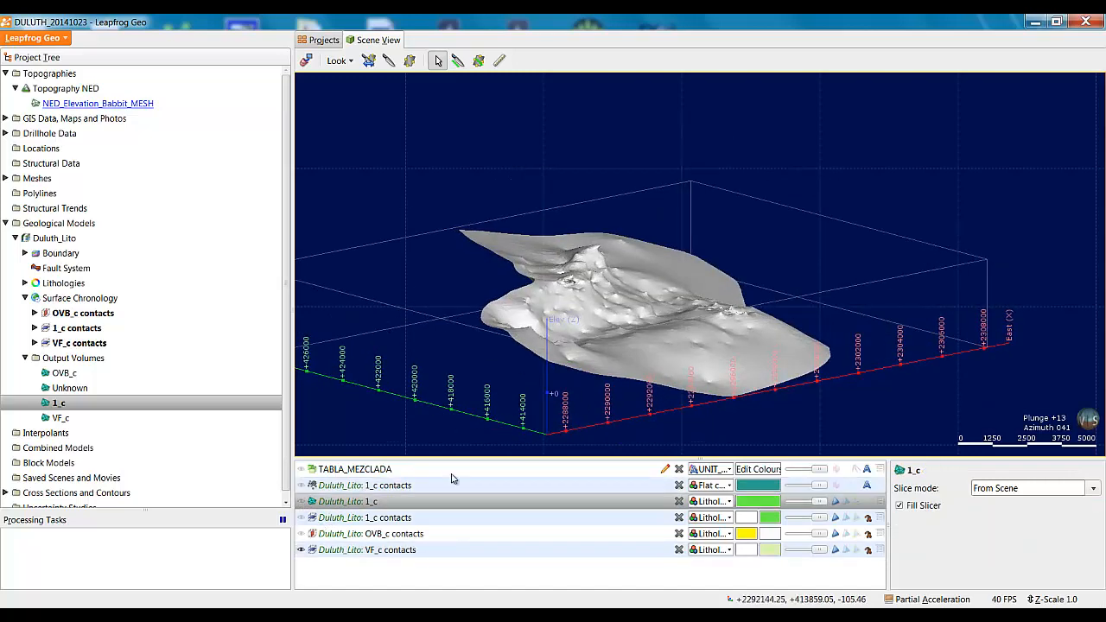
left_click(300, 549)
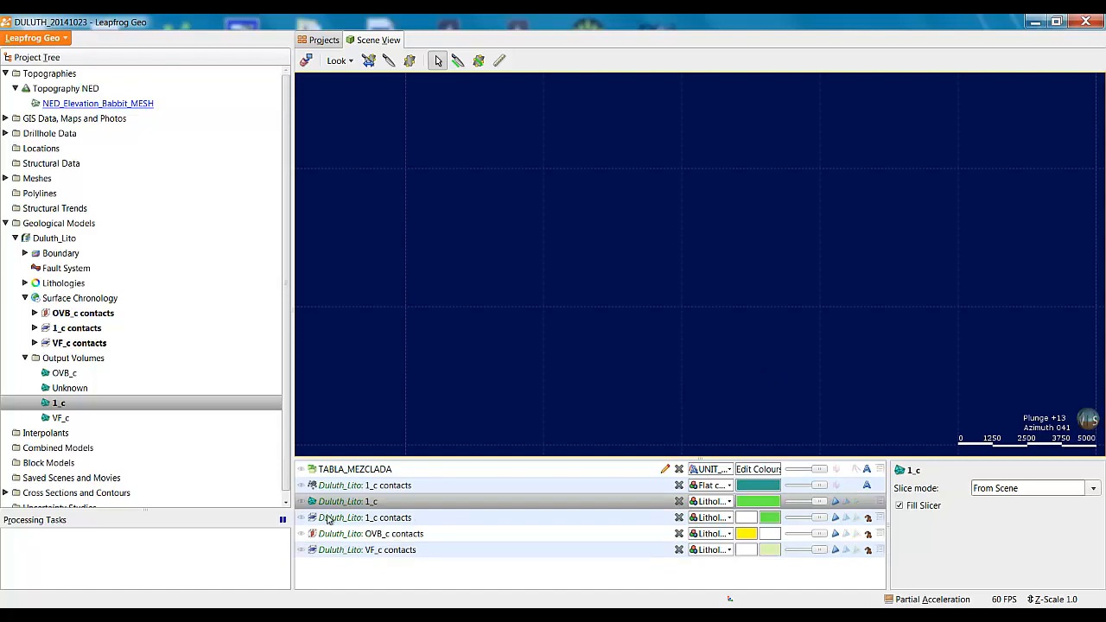
left_click(302, 502)
left_click_drag(749, 339, 835, 332)
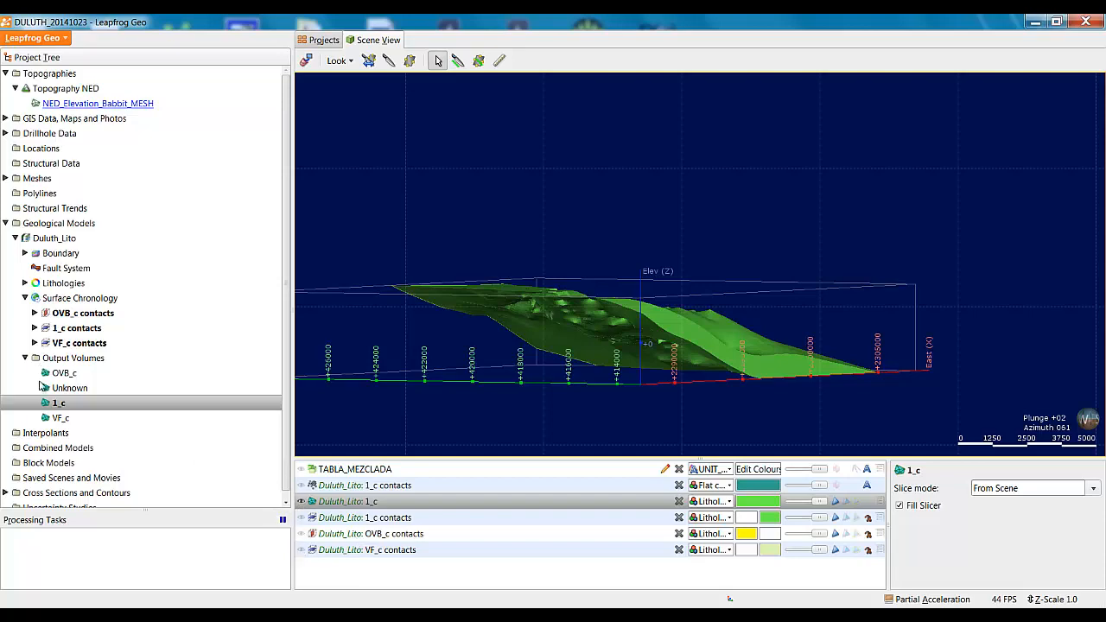
Add the VF_c, OVB_c and Unknown output volumes to the scene and inspect the complete model block from the top and sides
left_click_drag(60, 420, 603, 450)
left_click_drag(64, 373, 436, 346)
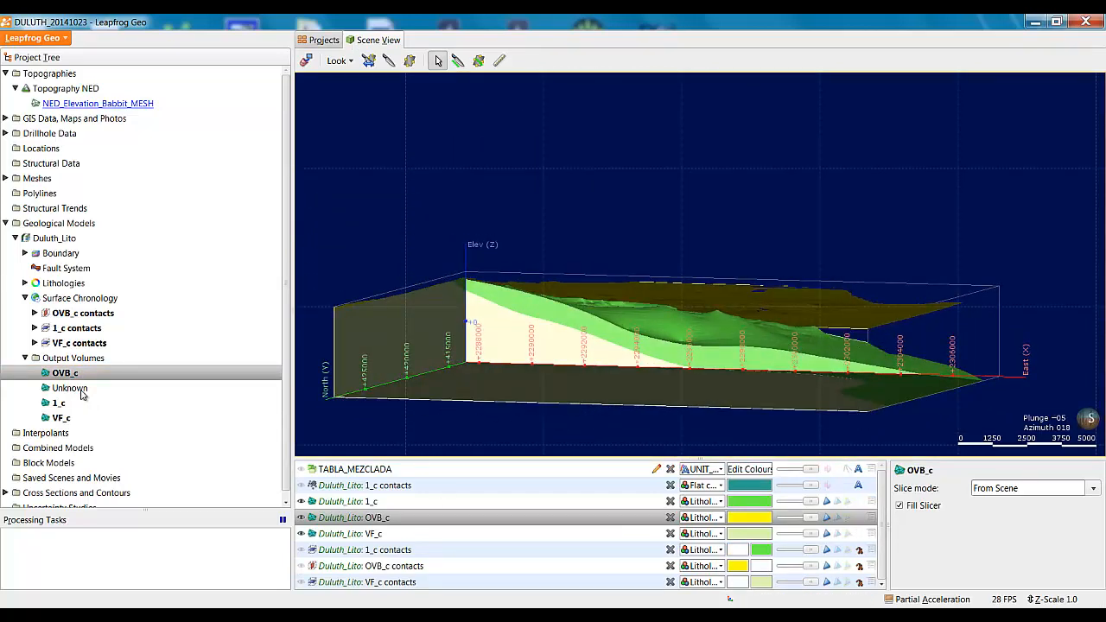
left_click_drag(80, 393, 663, 313)
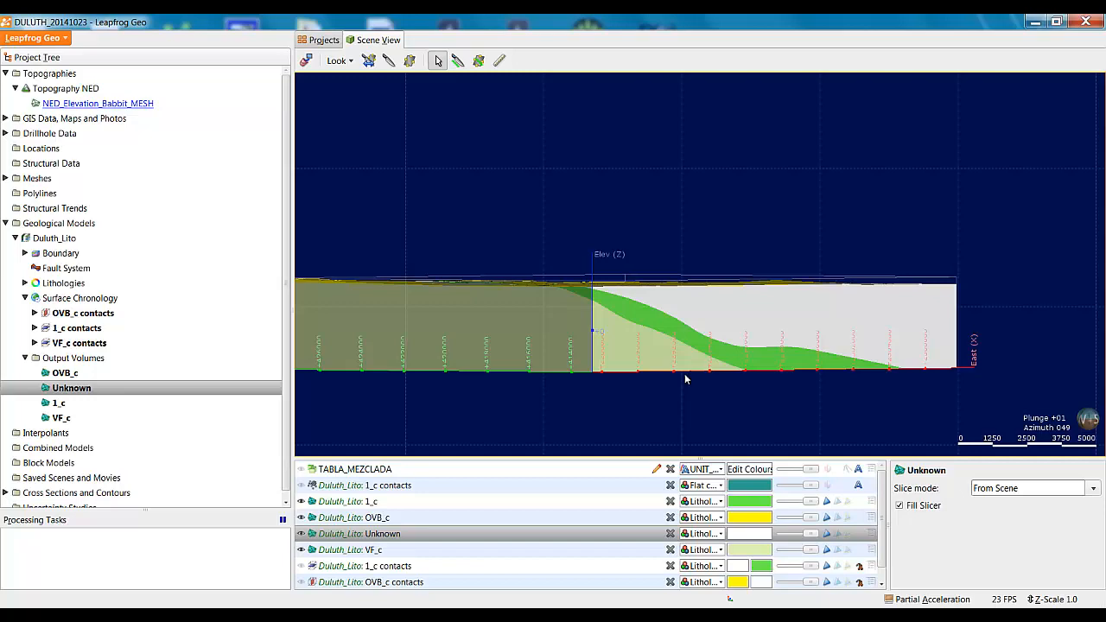
left_click_drag(661, 338, 677, 377)
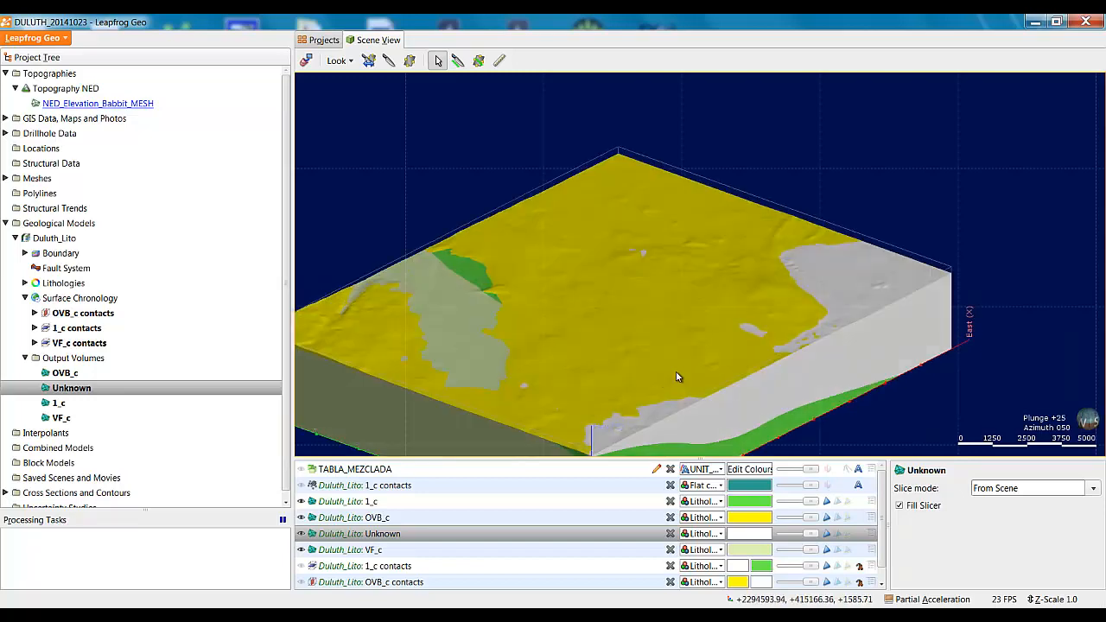
scroll(691, 359, "up", 5)
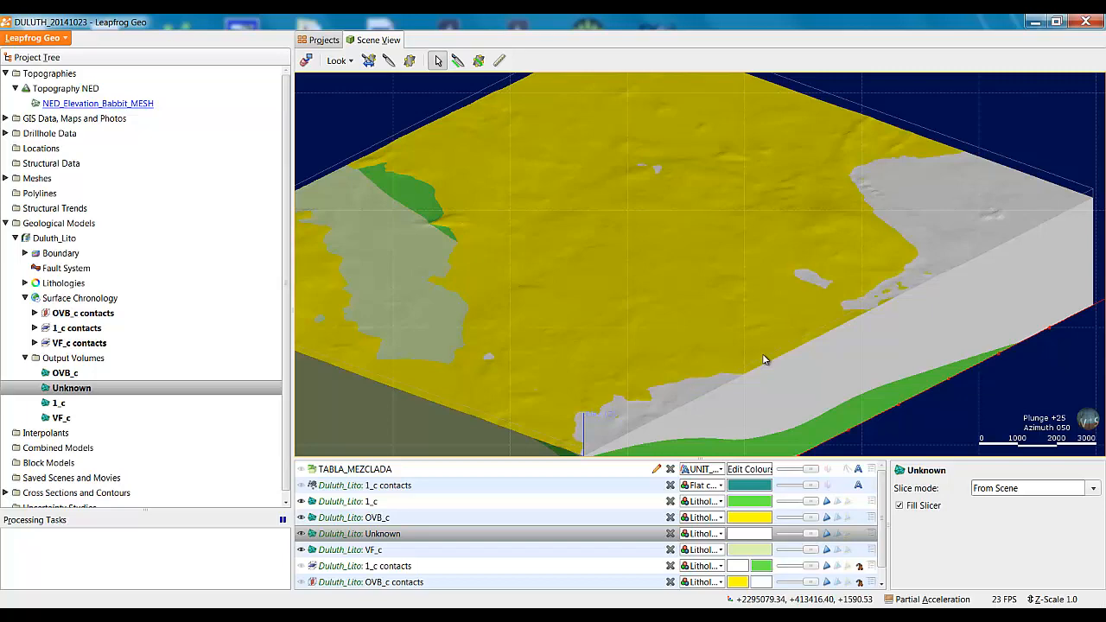
left_click_drag(781, 366, 729, 378)
scroll(729, 378, "down", 5)
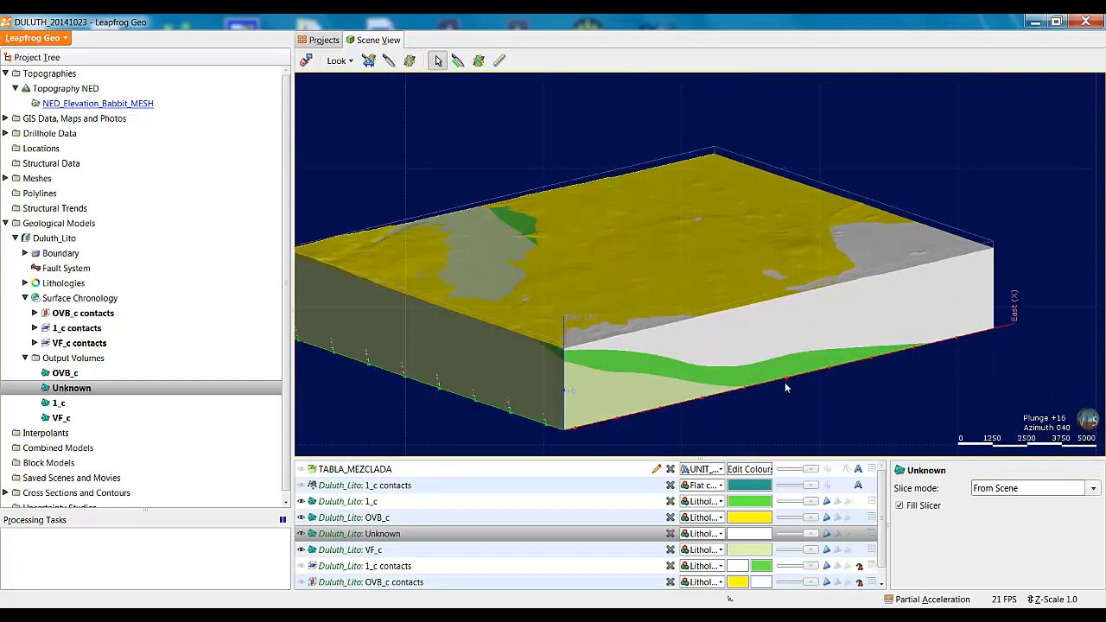
left_click_drag(788, 393, 736, 365)
Look straight down on the whole model and cut a slice about 902 wide through its output volumes
key("d")
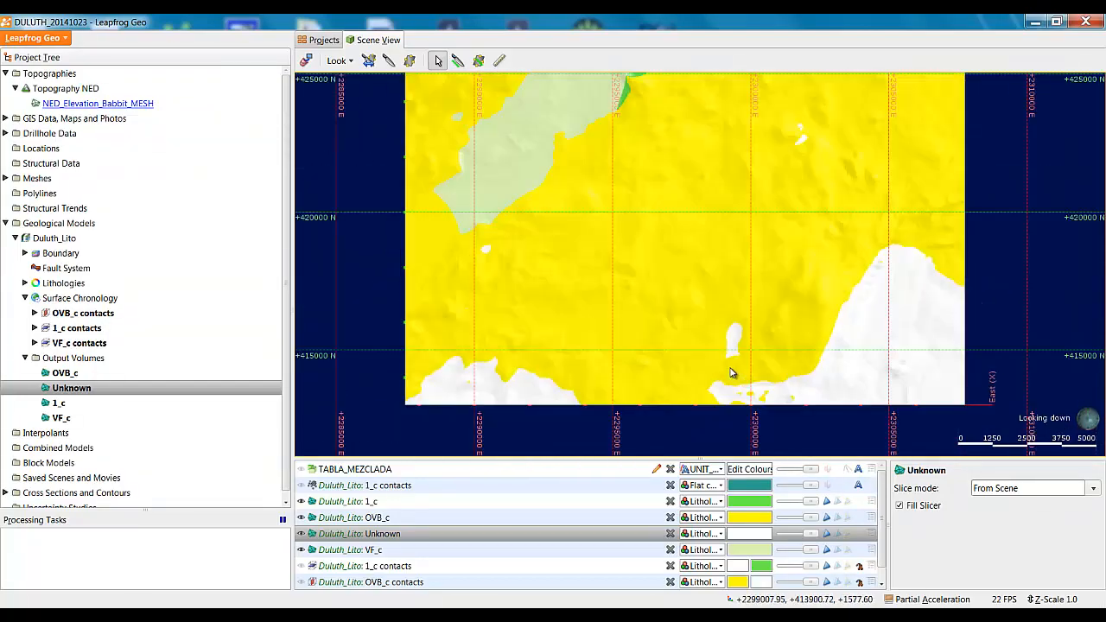
scroll(762, 349, "down", 5)
middle_click_drag(752, 353, 730, 379)
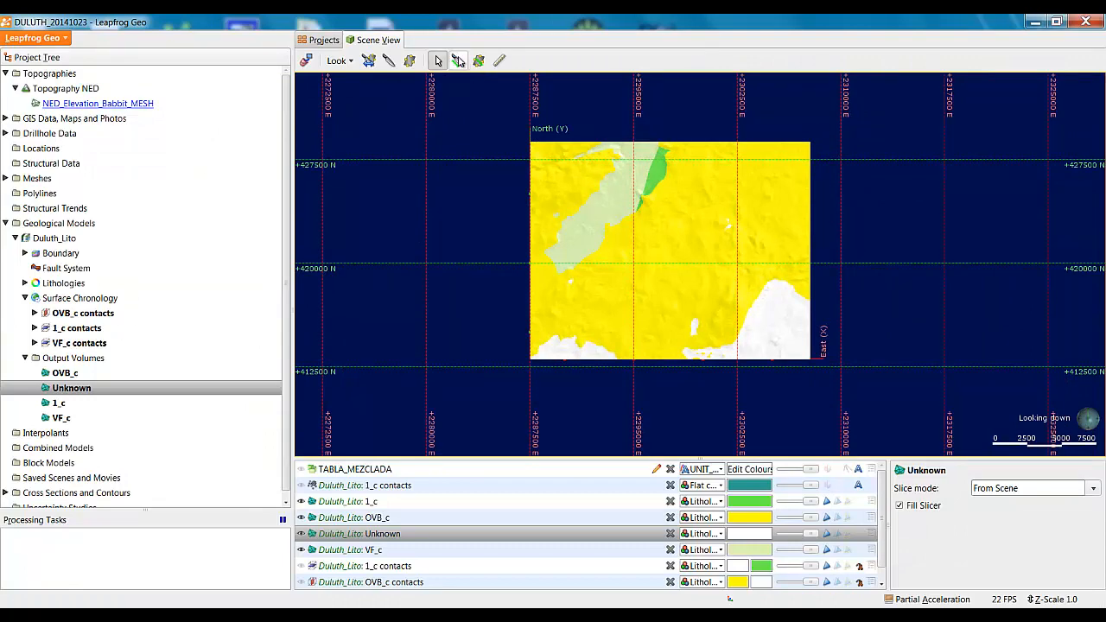
left_click(458, 60)
mouse_move(516, 120)
left_mouse_down()
mouse_move(821, 346)
mouse_move(820, 358)
left_mouse_up()
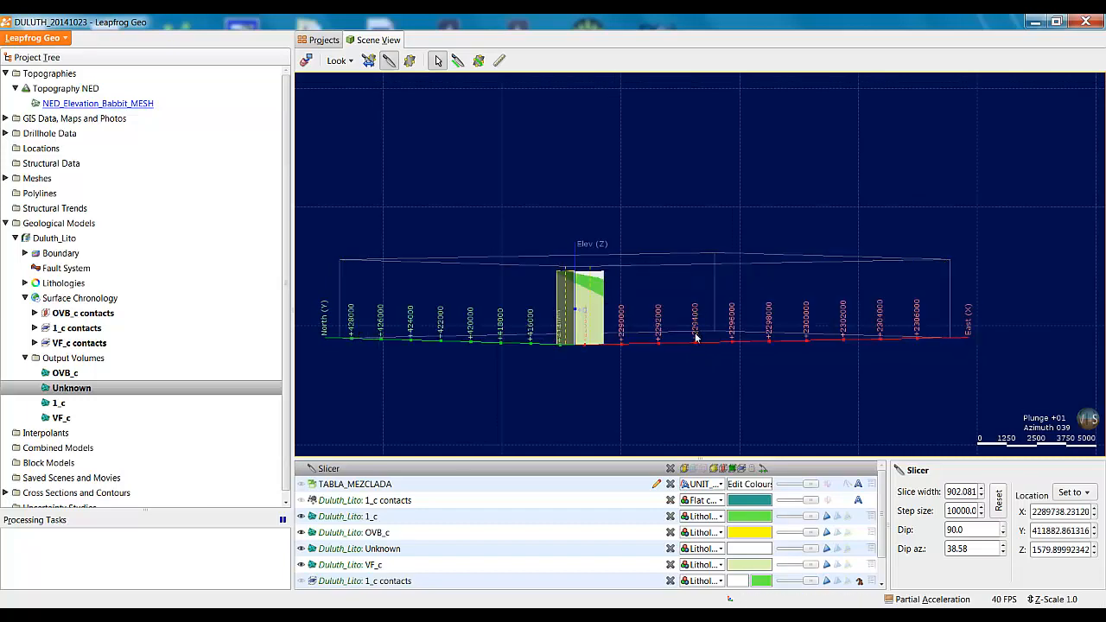
left_click_drag(695, 345, 754, 339)
Move the slice four steps forward and four steps back through the model to examine the volumes in section
key("period")
key("period")
key("period")
key("period")
key("comma")
key("comma")
key("comma")
key("comma")
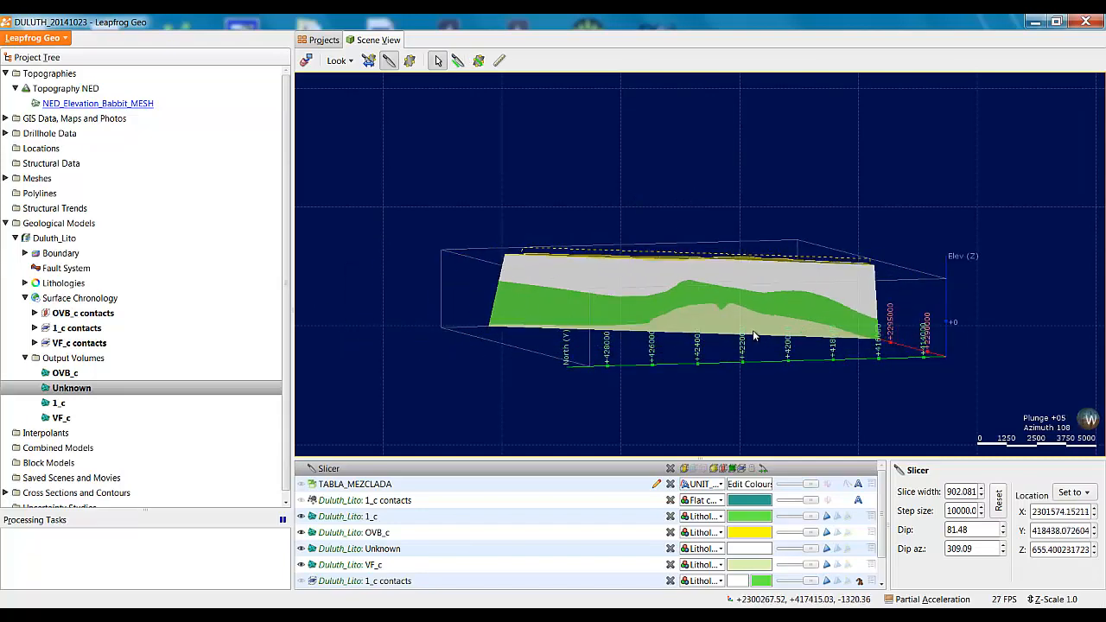
Move the slice four steps through the model and three steps back to examine the section, and remove the slice from the whole block
key("comma")
key("comma")
key("comma")
key("comma")
key("period")
key("period")
key("period")
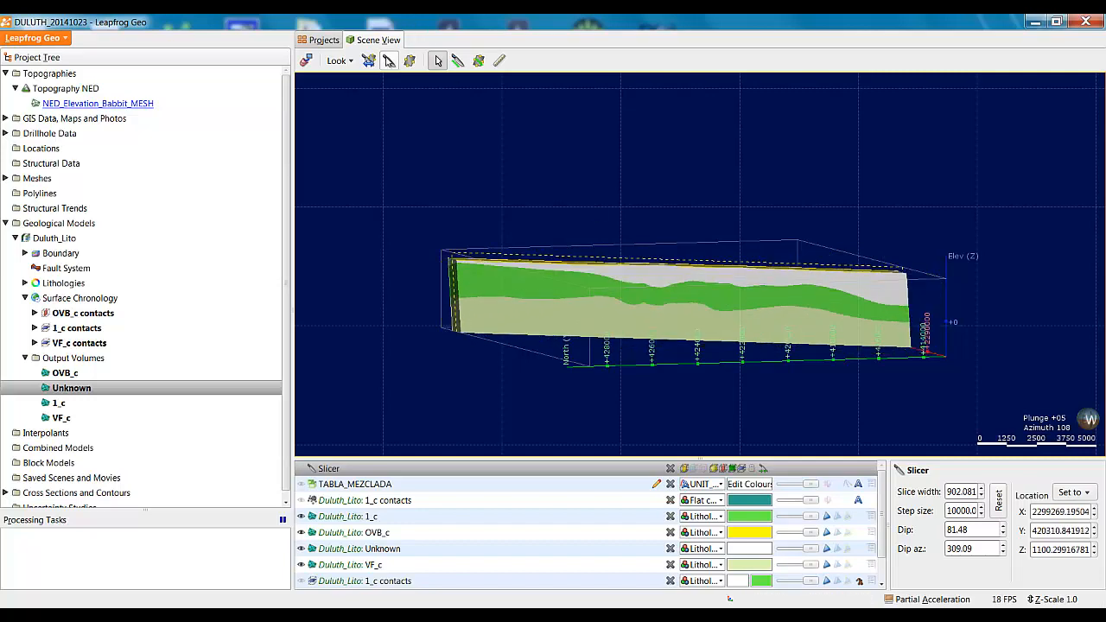
left_click(389, 60)
left_click_drag(927, 358, 574, 400)
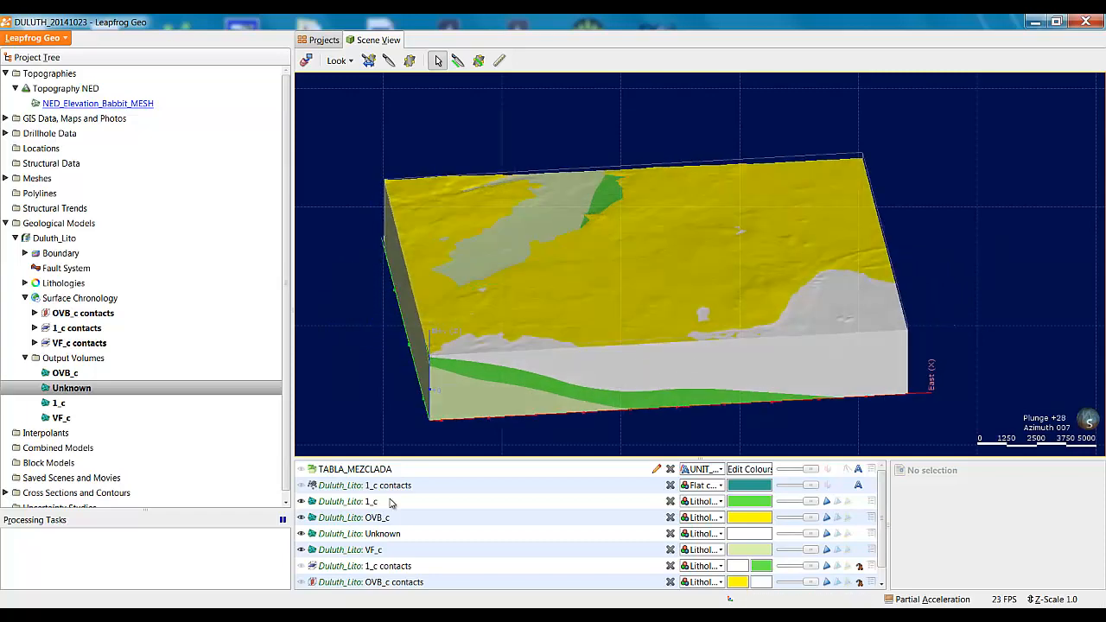
Hide the OVB_c and Unknown output volumes in turn to examine the units beneath, and show both volumes again
scroll(366, 547, "down", 1)
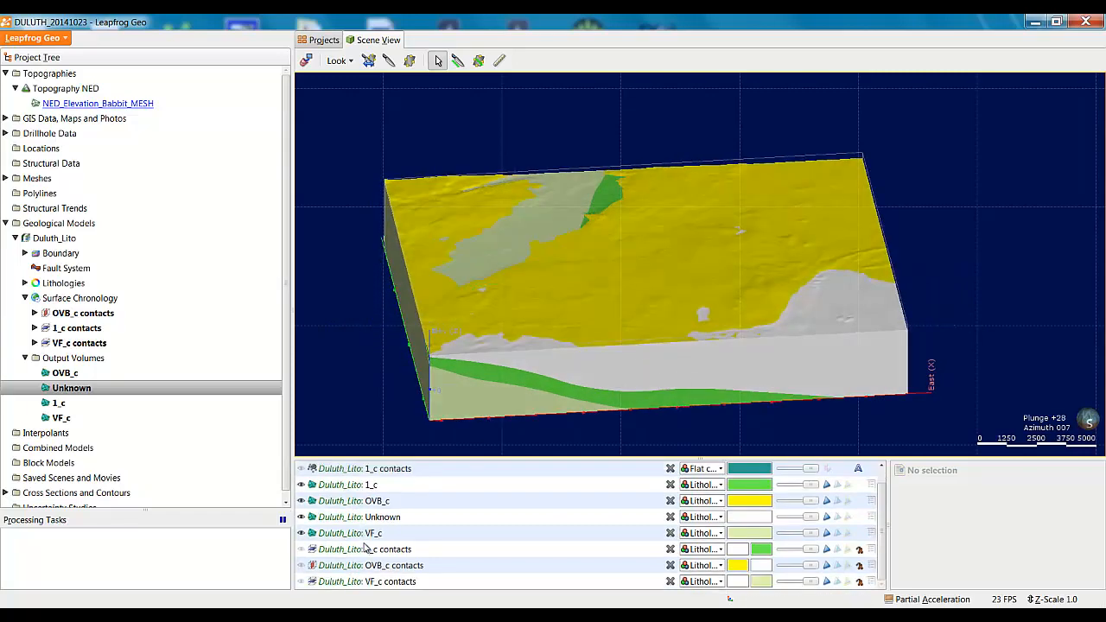
left_click(300, 502)
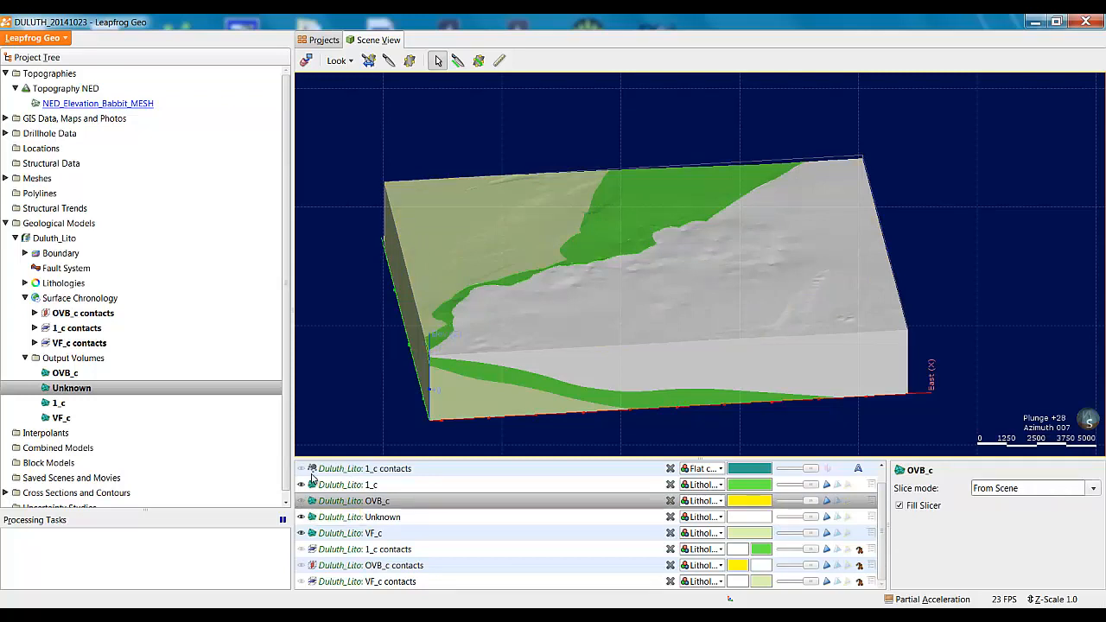
left_click_drag(681, 360, 729, 336)
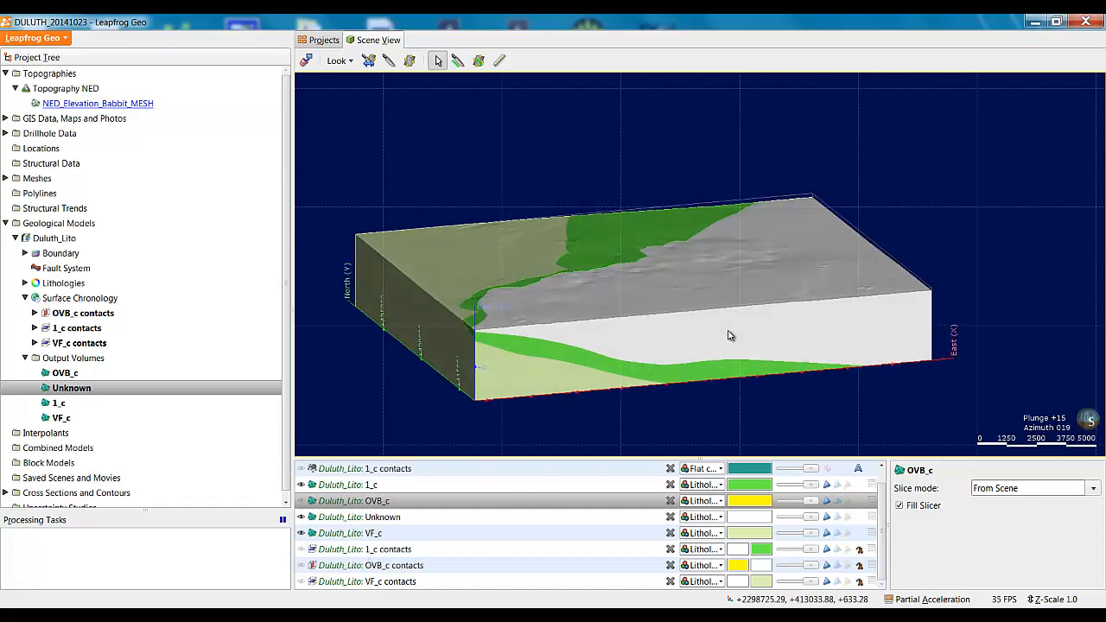
left_click(302, 518)
left_click(302, 501)
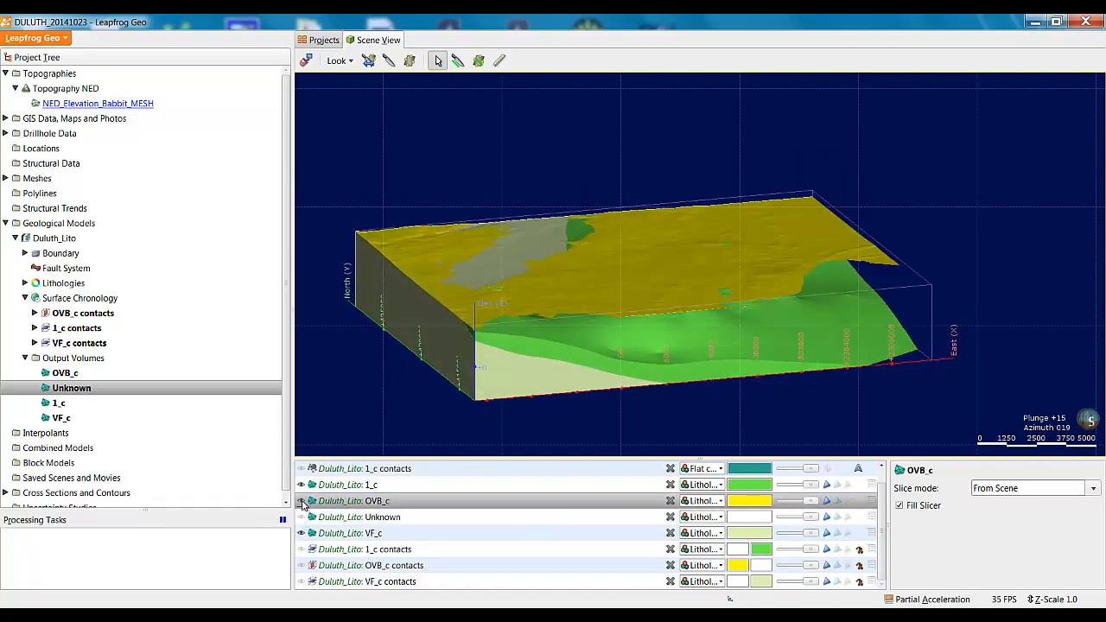
left_click_drag(640, 380, 731, 342)
left_click(302, 516)
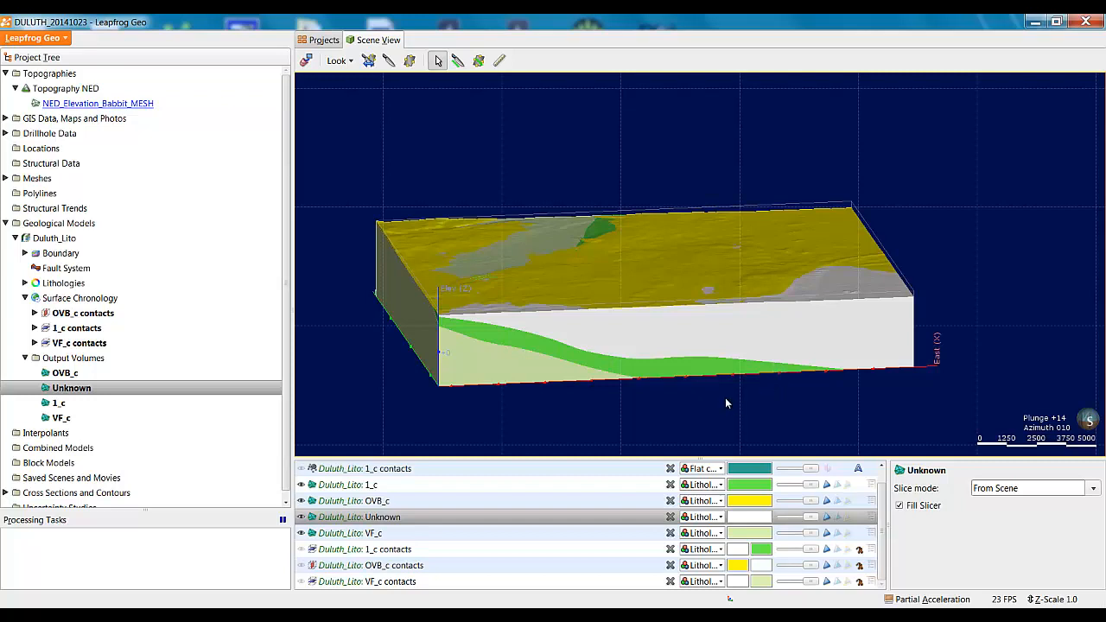
left_click(743, 615)
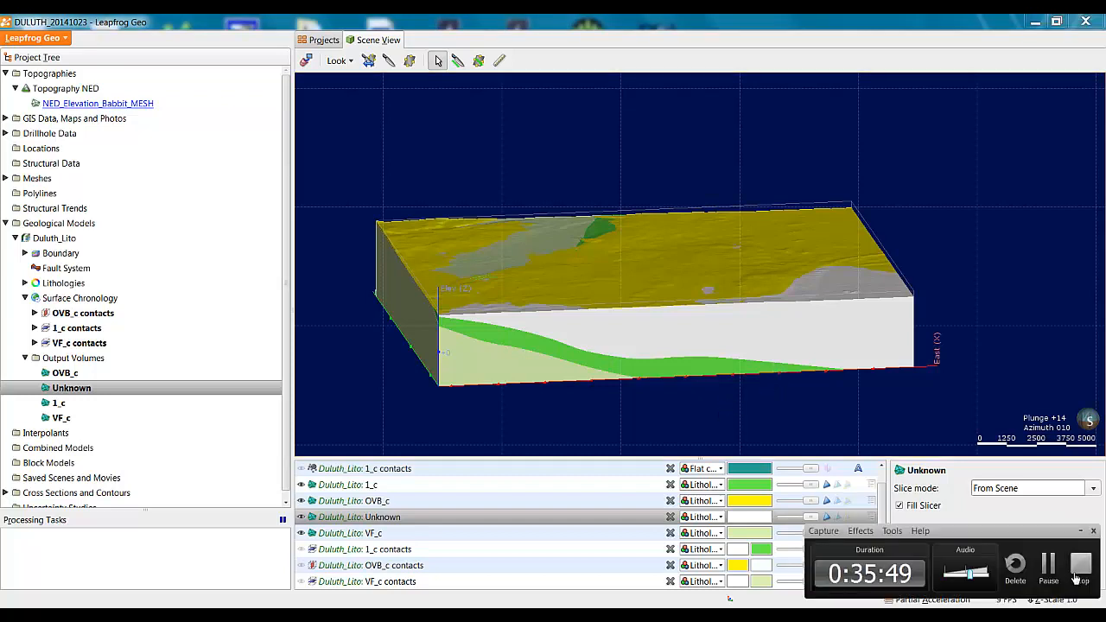